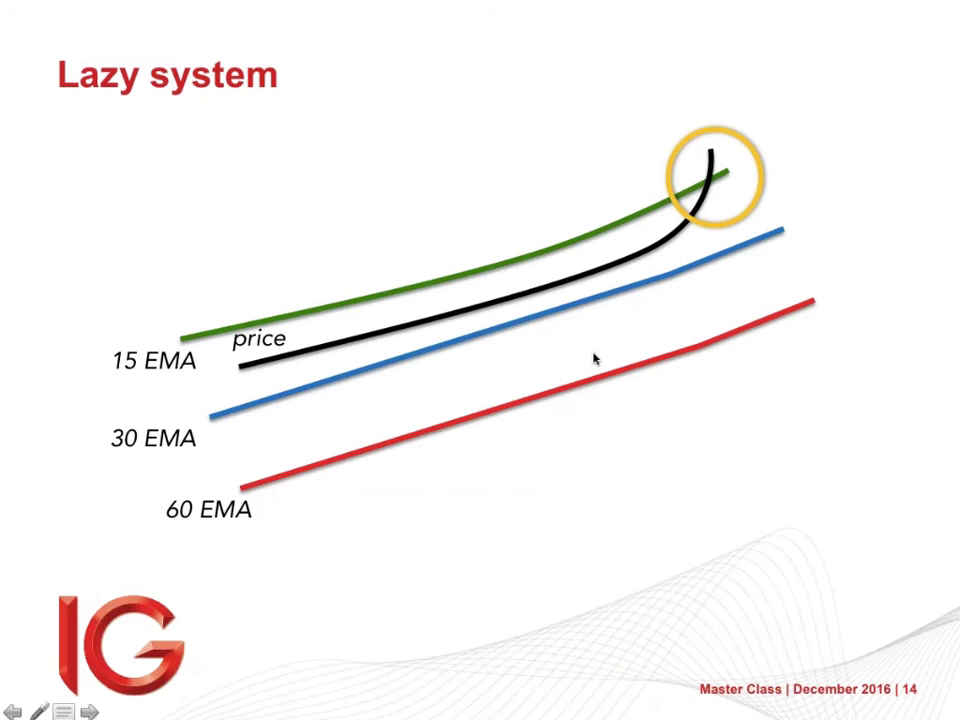
Switch from the slides to Chrome and view the description on the Just One Lap FX and index trading system page.
key("ctrl+Up")
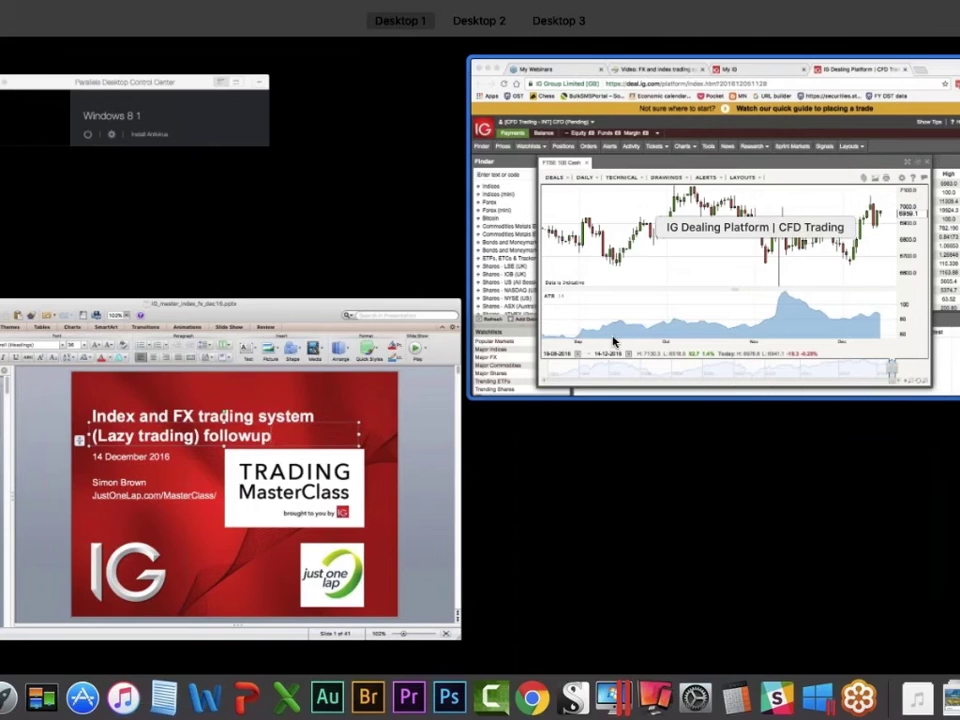
left_click(613, 341)
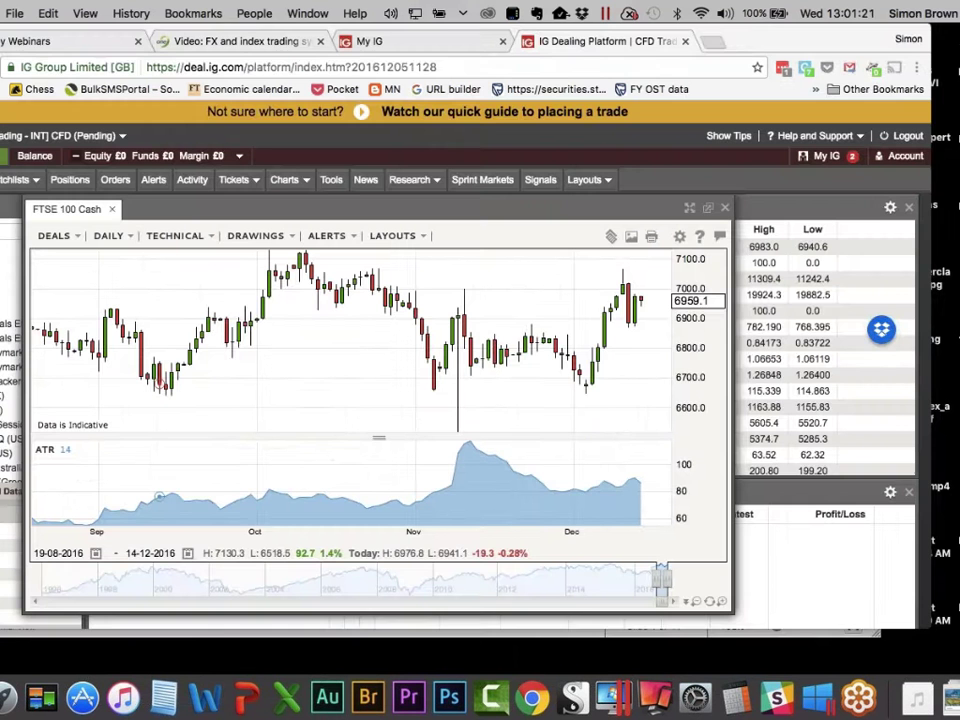
left_click(253, 43)
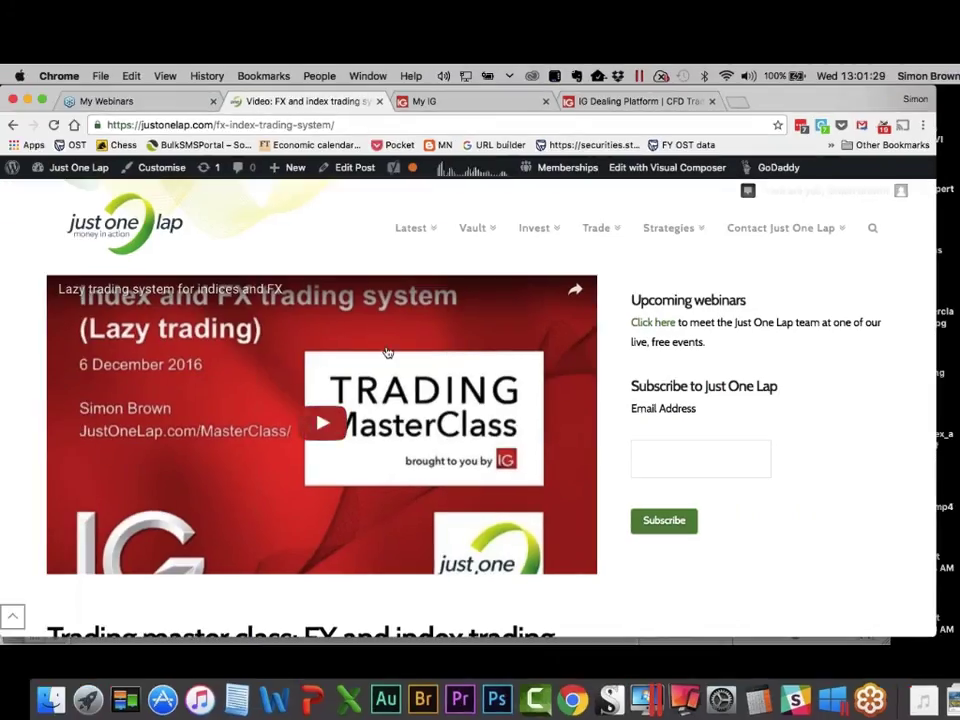
scroll(388, 352, "down", 5)
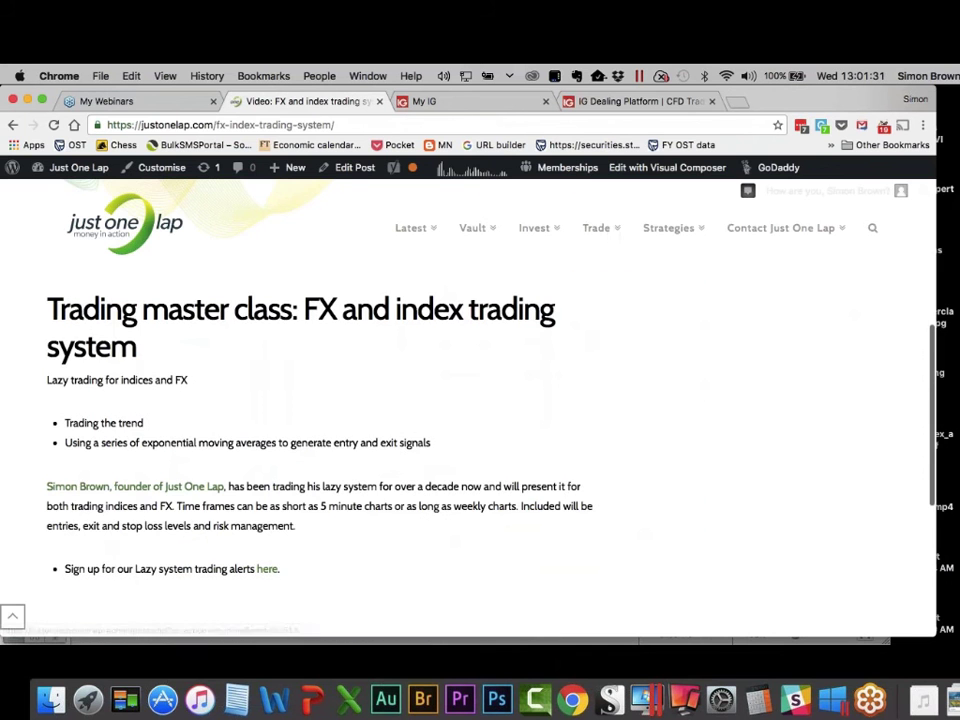
Add exponential moving averages with periods 15, 30 and 60 to the FTSE 100 Cash chart on the IG dealing platform.
left_click(606, 101)
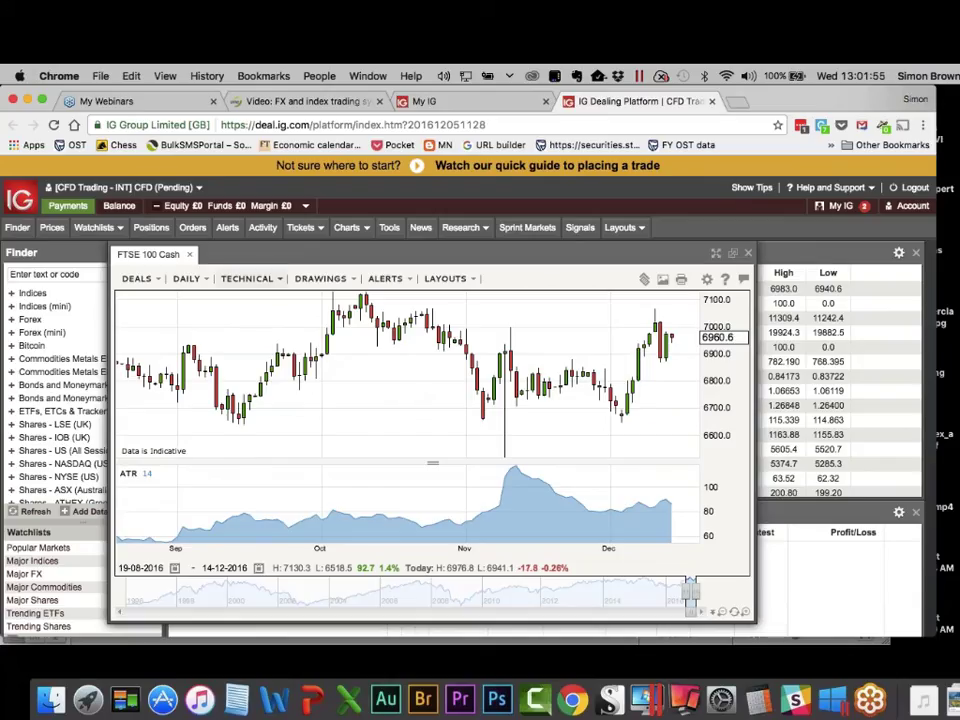
left_click(247, 278)
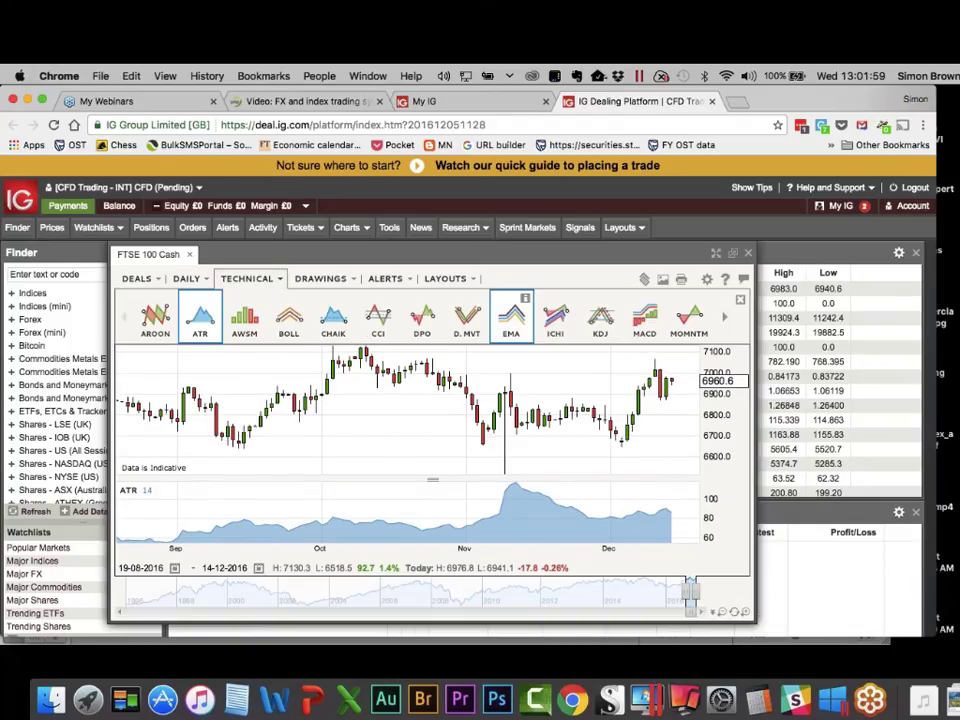
left_click(511, 318)
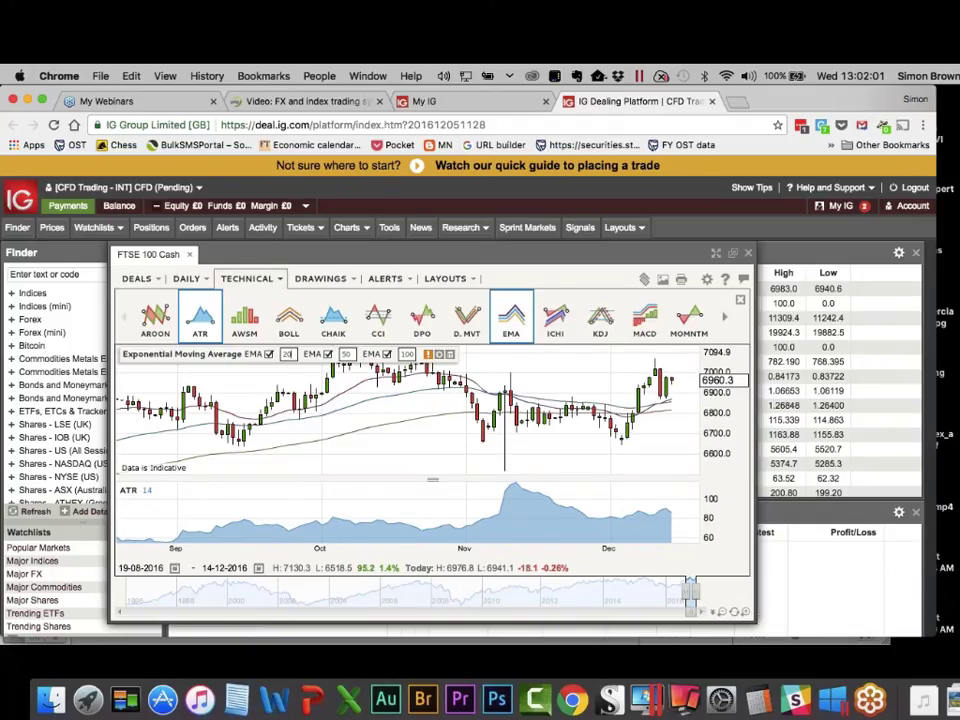
left_click(287, 354)
type("15")
key("Tab")
type("30")
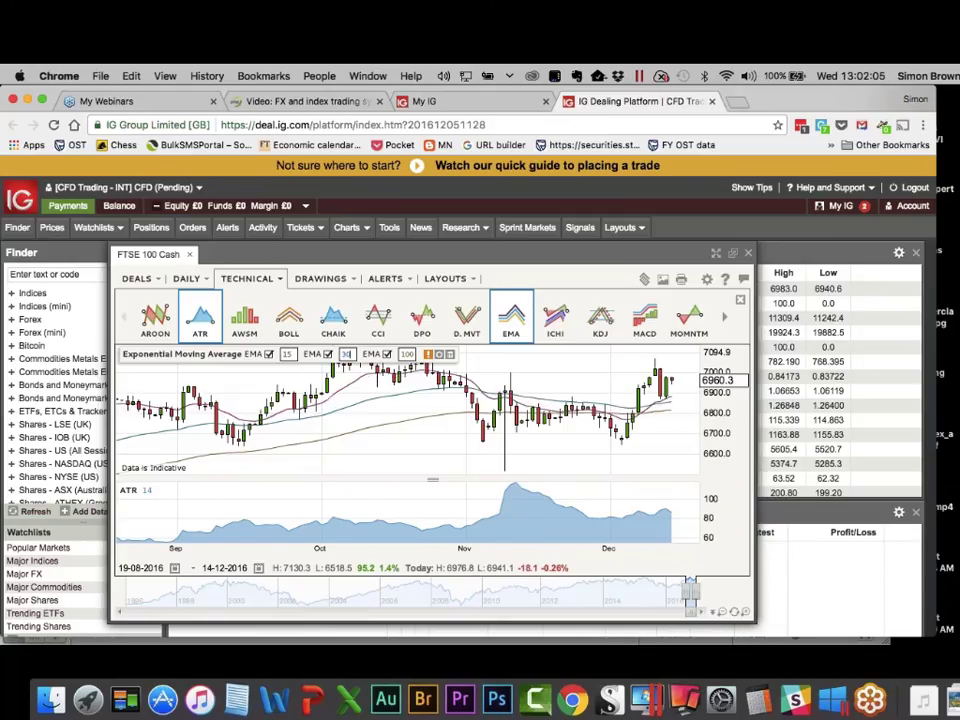
key("Tab")
type("60")
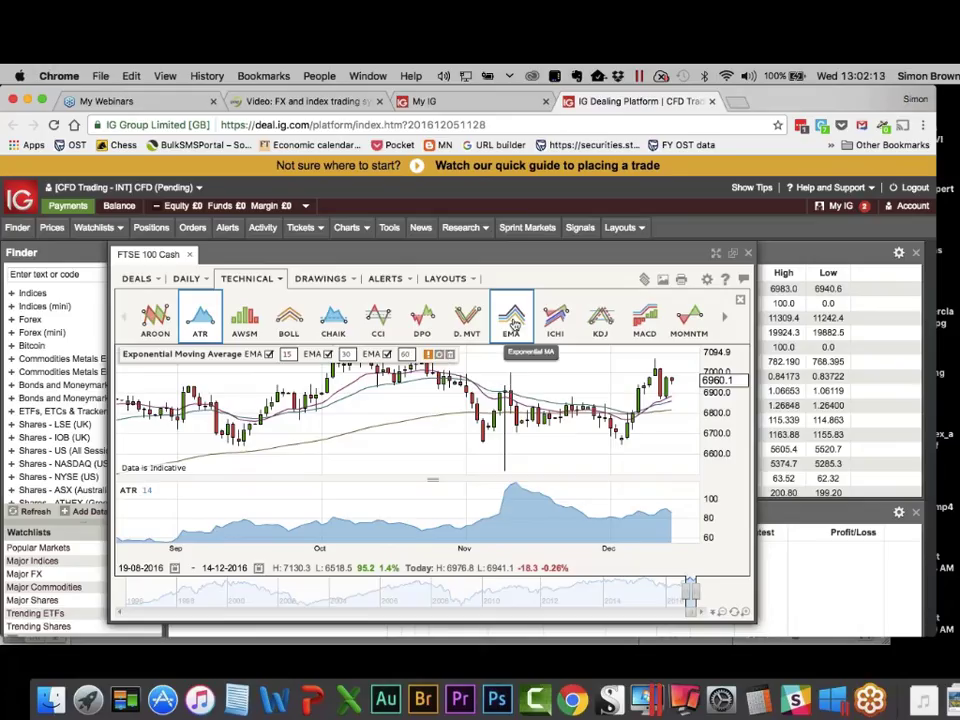
Remove the ATR indicator from the FTSE 100 Cash chart and close the indicator selection.
left_click(200, 318)
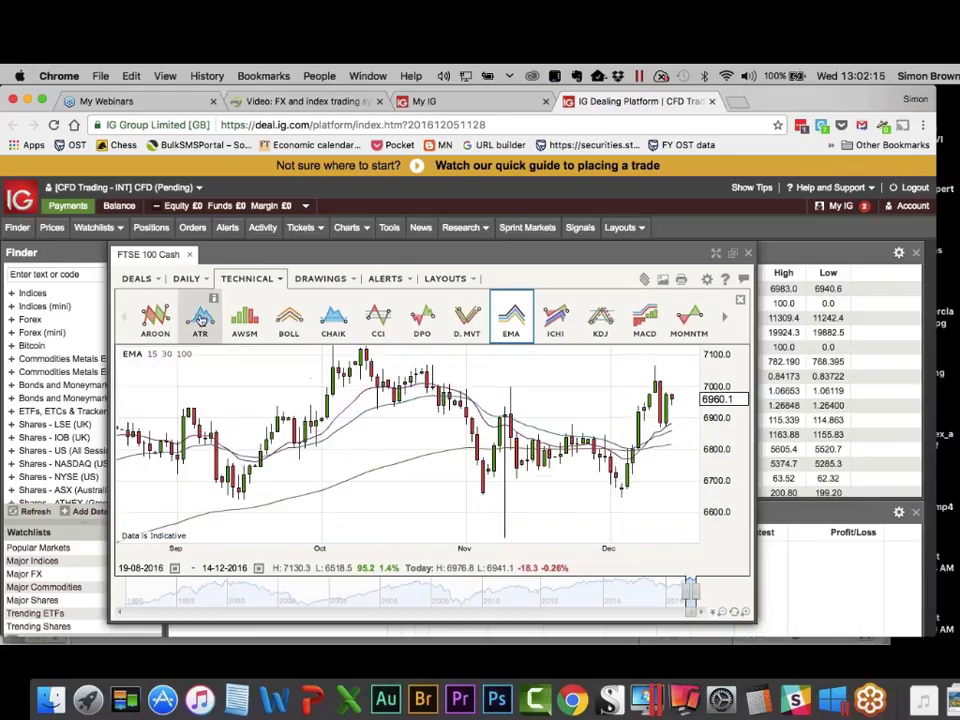
left_click(259, 280)
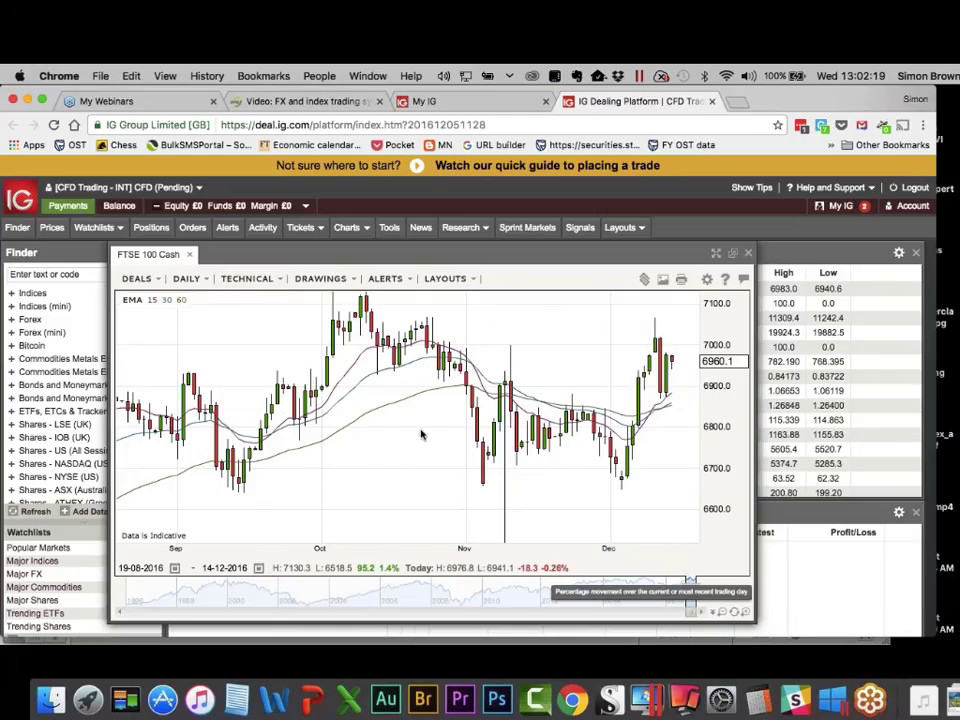
left_click(186, 278)
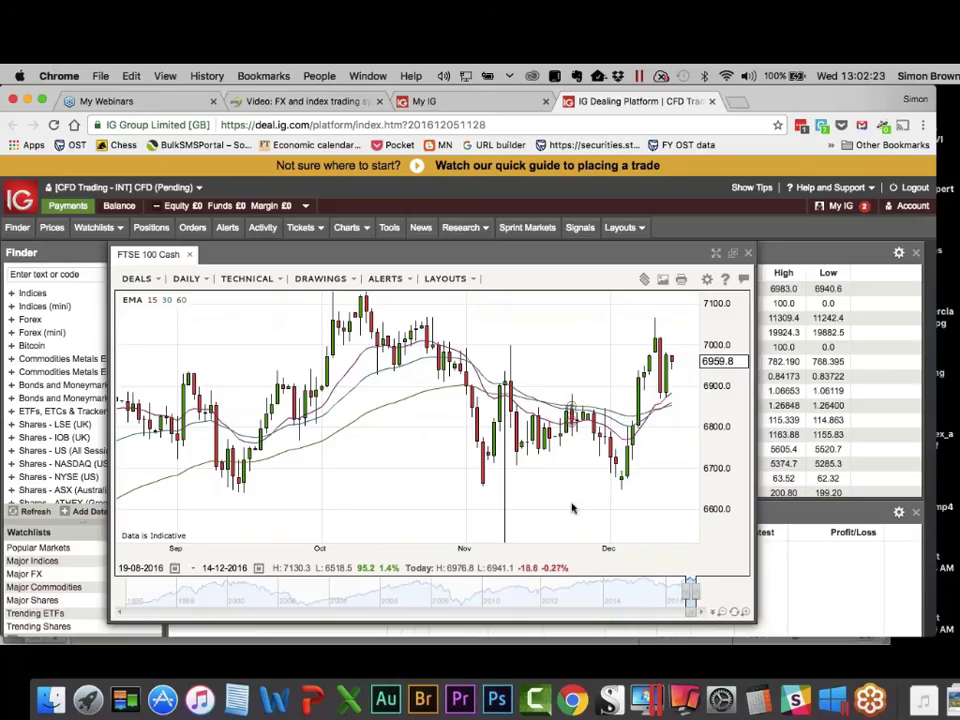
Compare price with the moving averages on the daily chart, and switch to the weekly interval to examine individual candles.
mouse_move(322, 474)
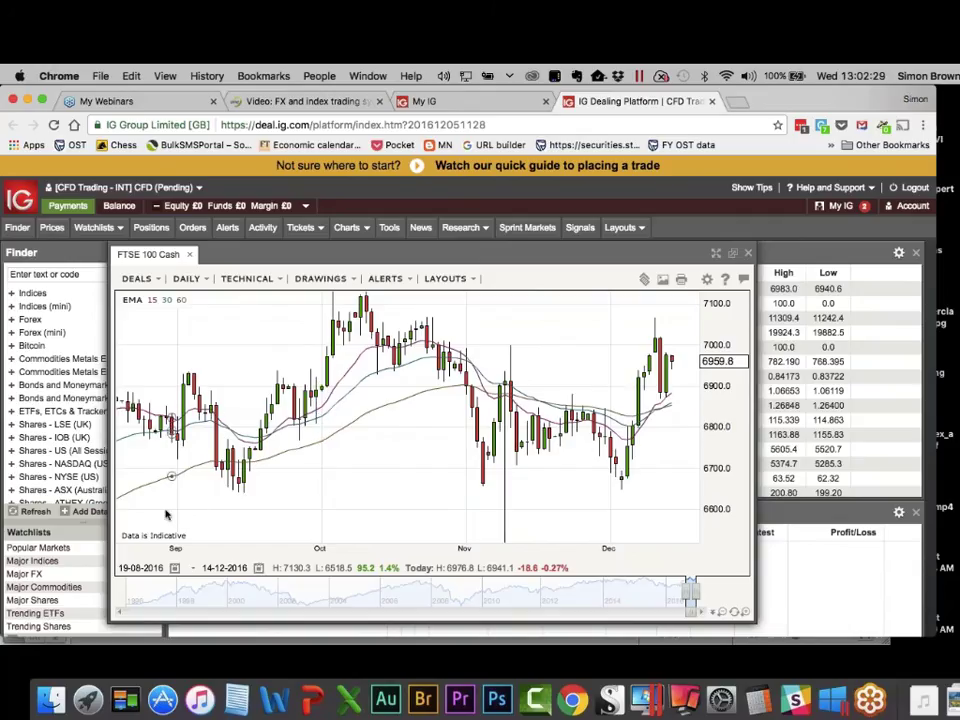
mouse_move(259, 480)
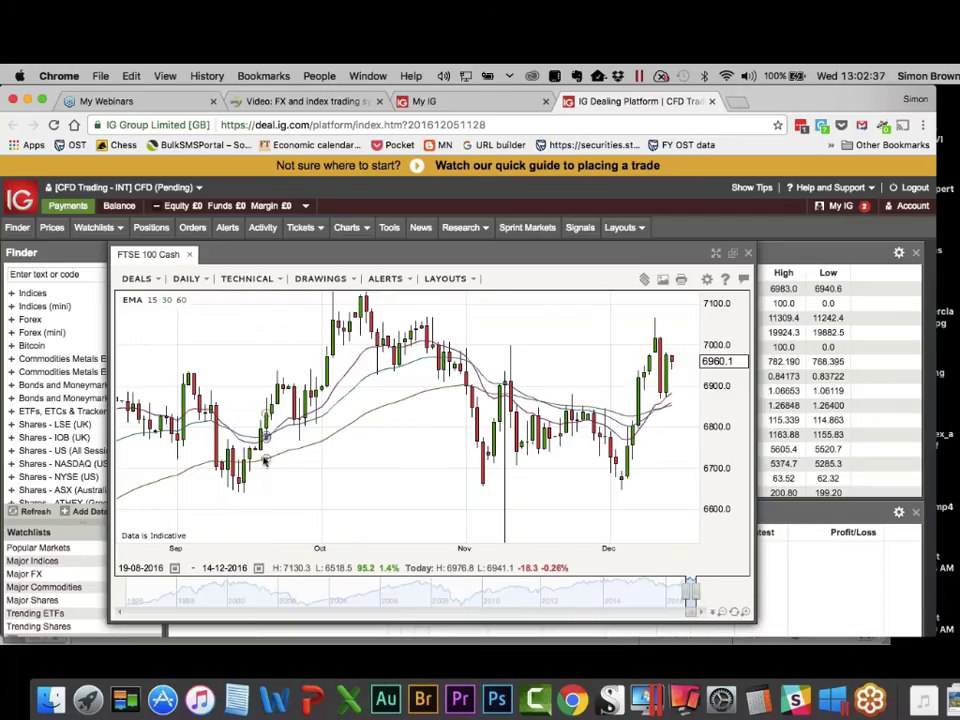
mouse_move(267, 459)
left_click(189, 279)
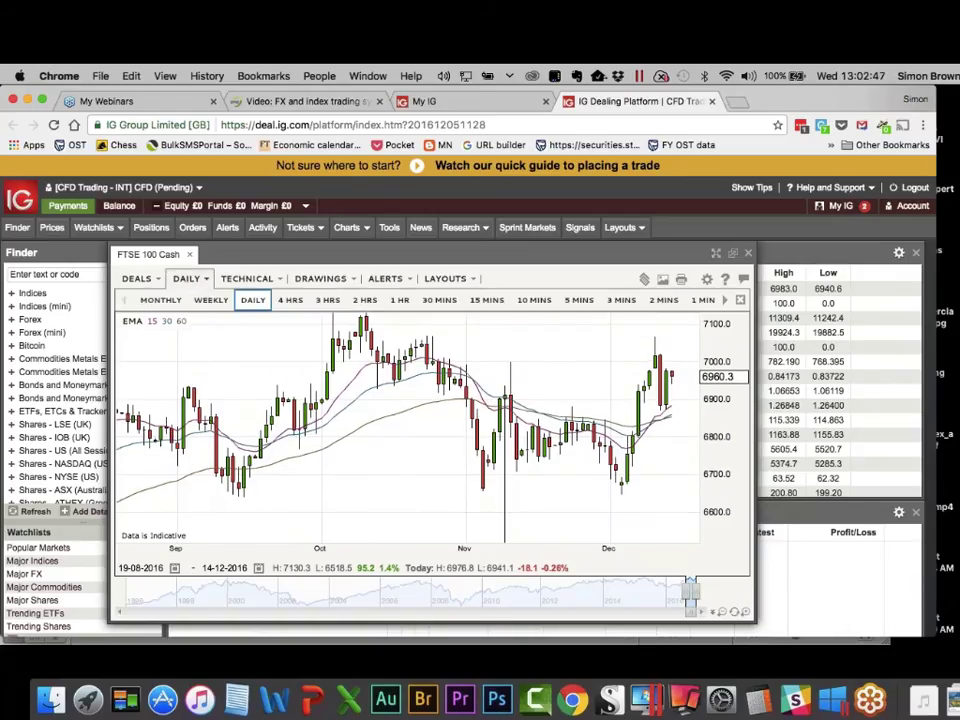
left_click(211, 300)
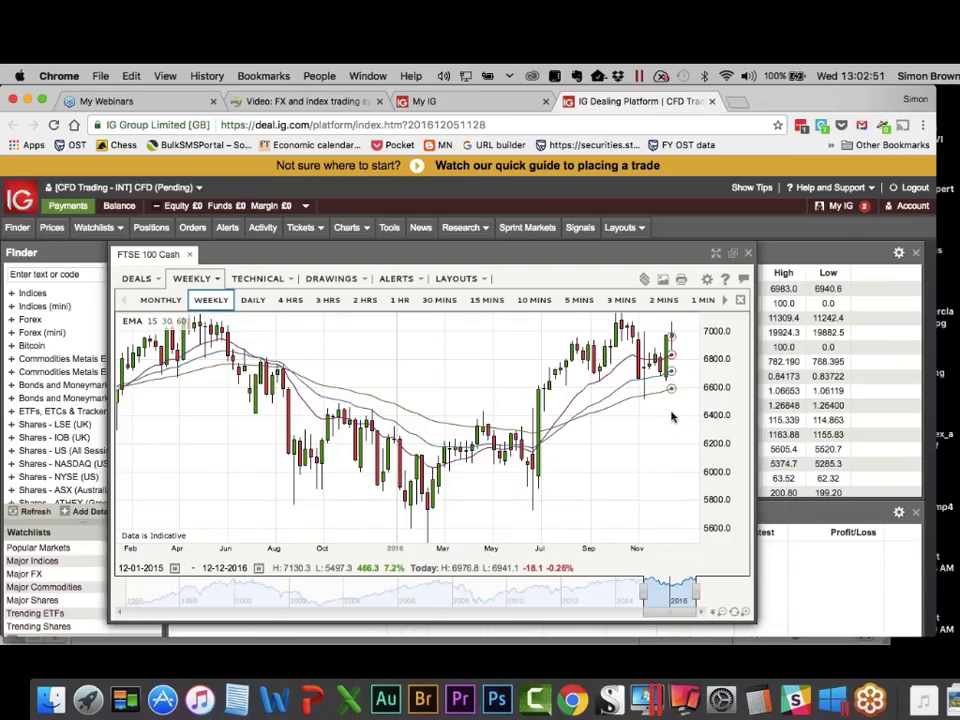
mouse_move(669, 414)
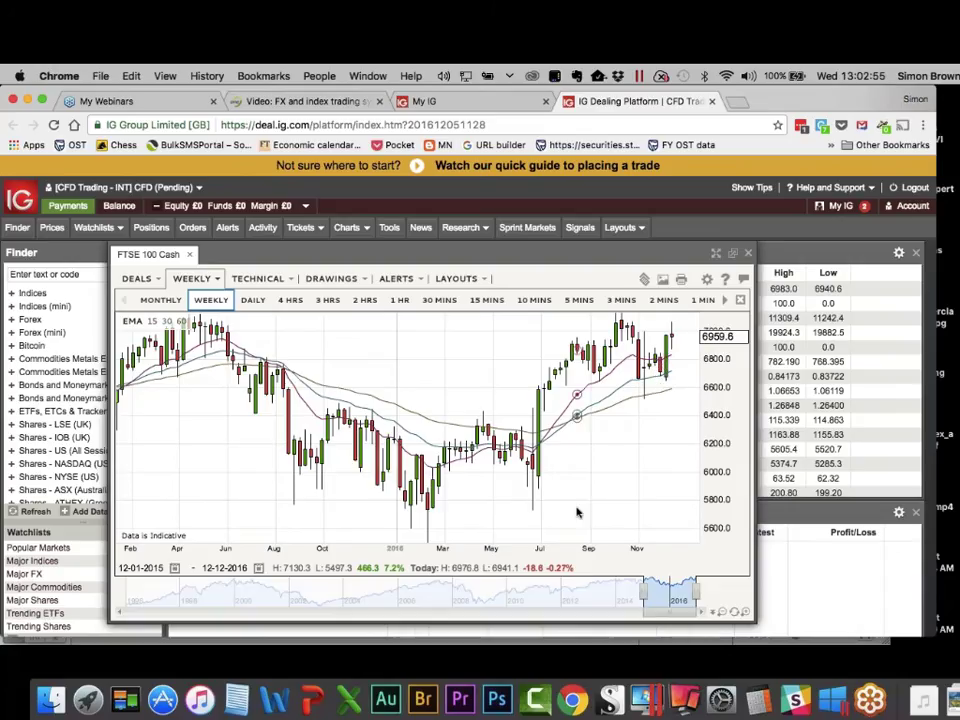
mouse_move(576, 513)
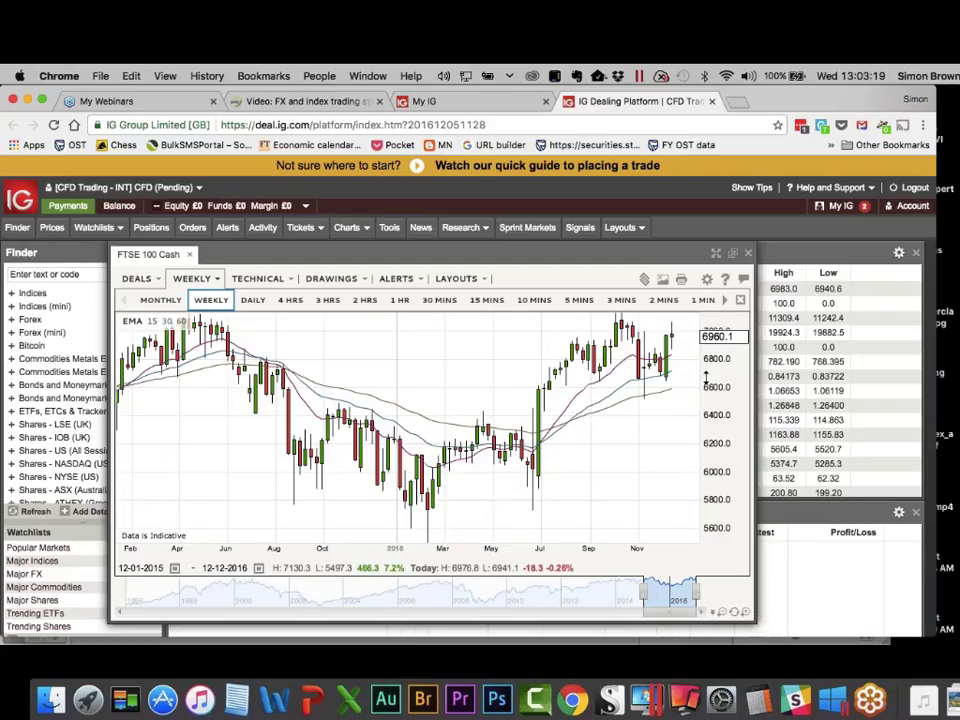
mouse_move(667, 370)
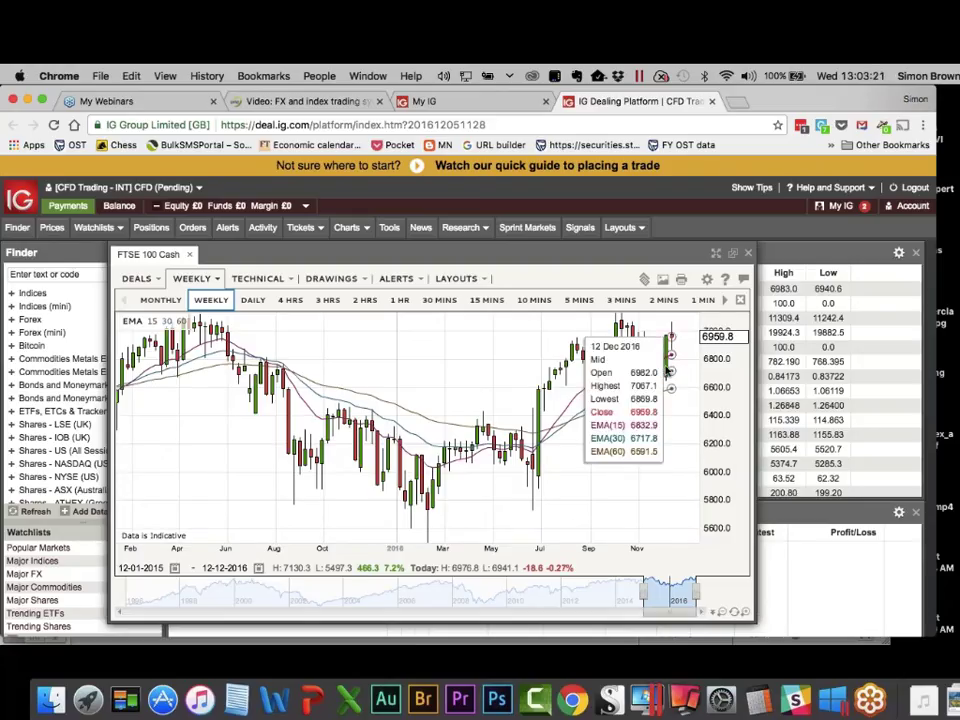
mouse_move(504, 452)
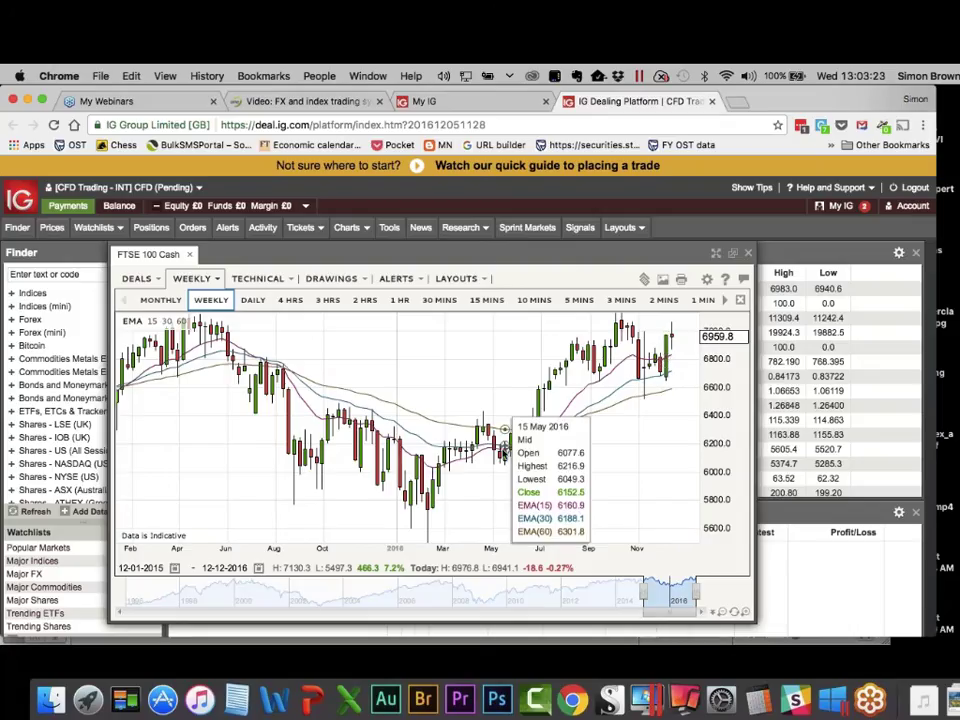
Set the FTSE 100 Cash chart to the 1 HR interval and extend its visible range back to 5 December 2016.
left_click(399, 300)
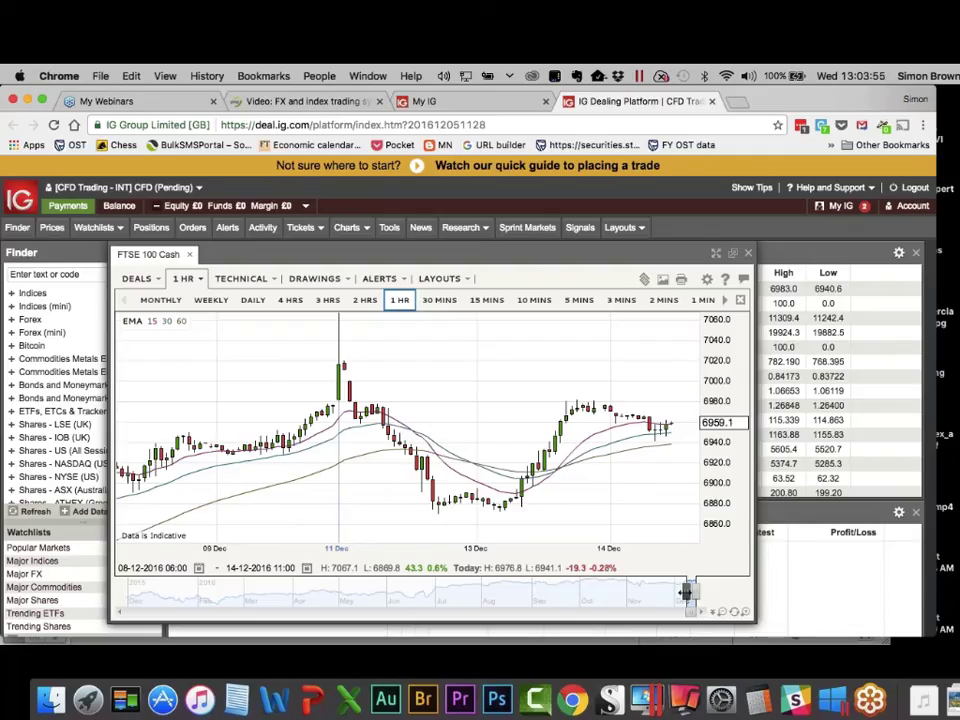
left_click_drag(686, 592, 679, 592)
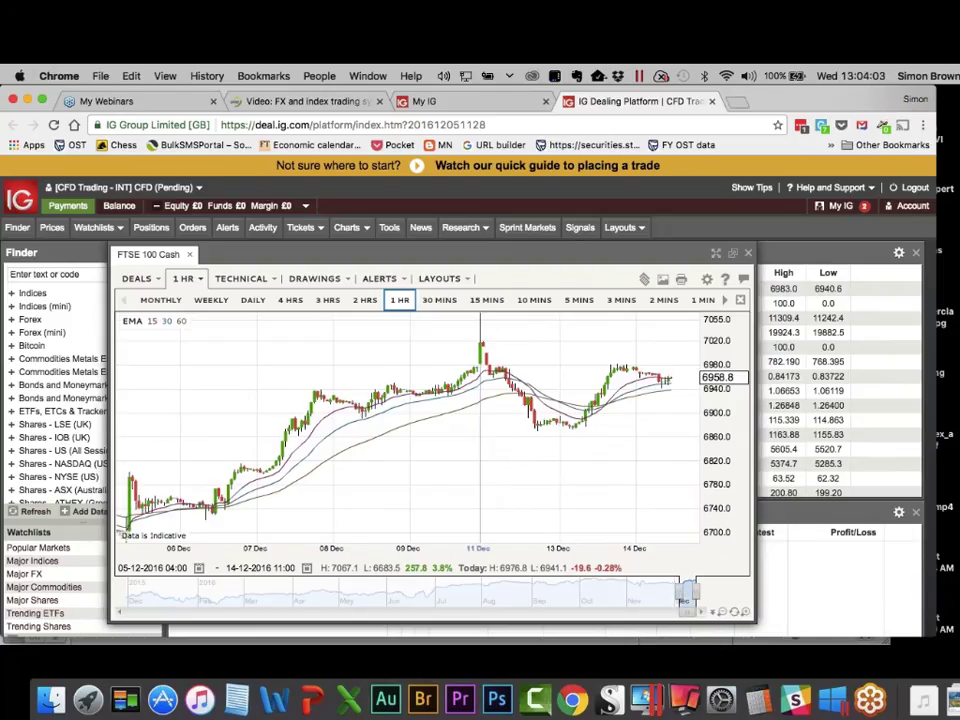
mouse_move(308, 540)
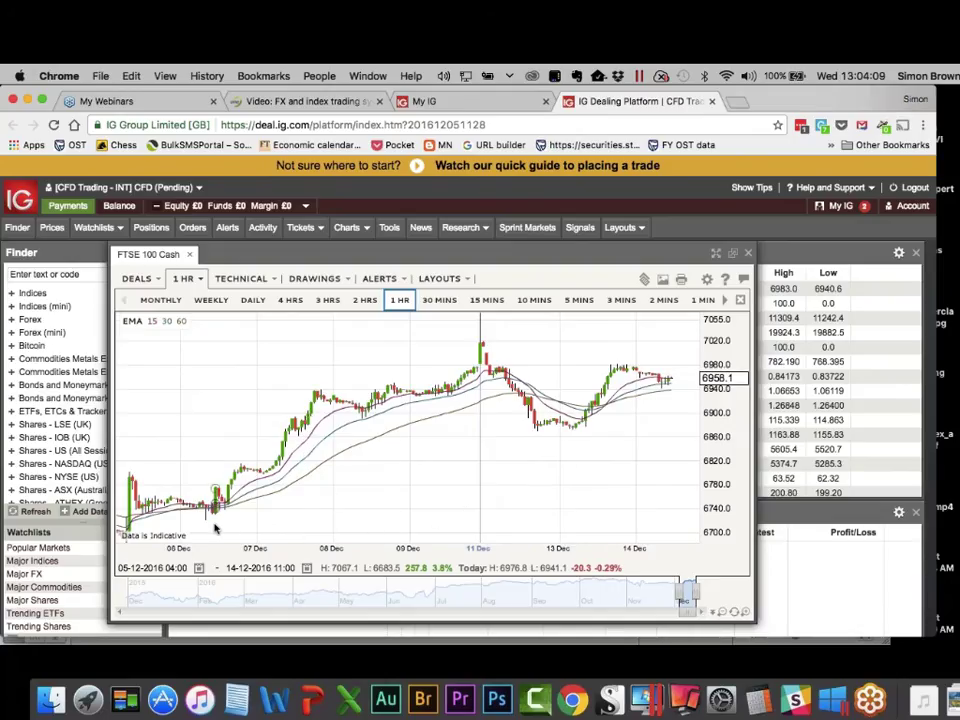
mouse_move(214, 530)
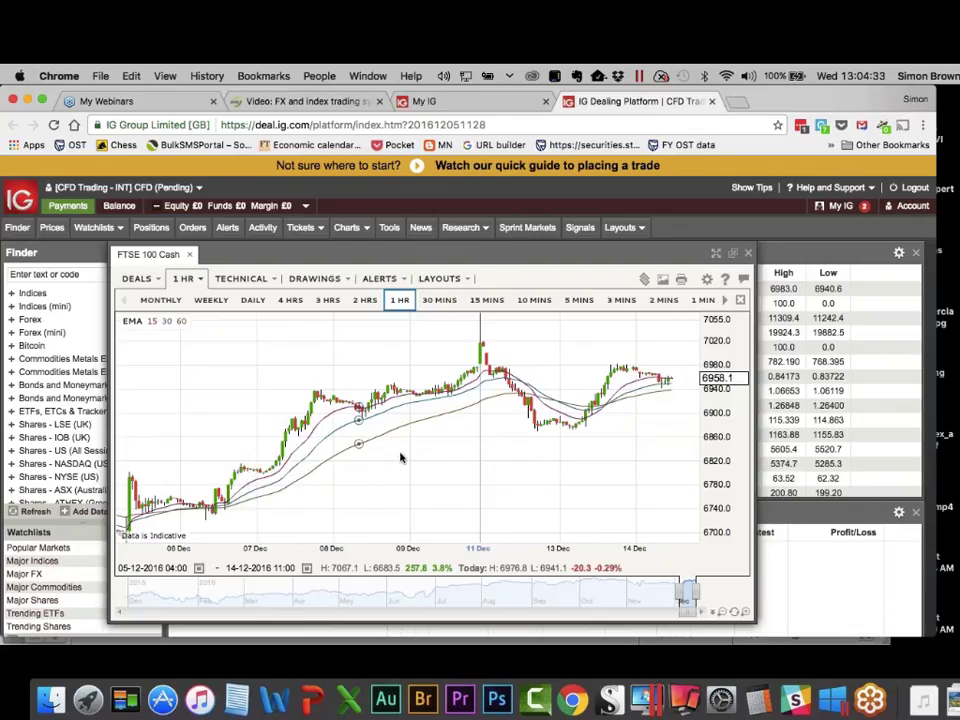
mouse_move(355, 420)
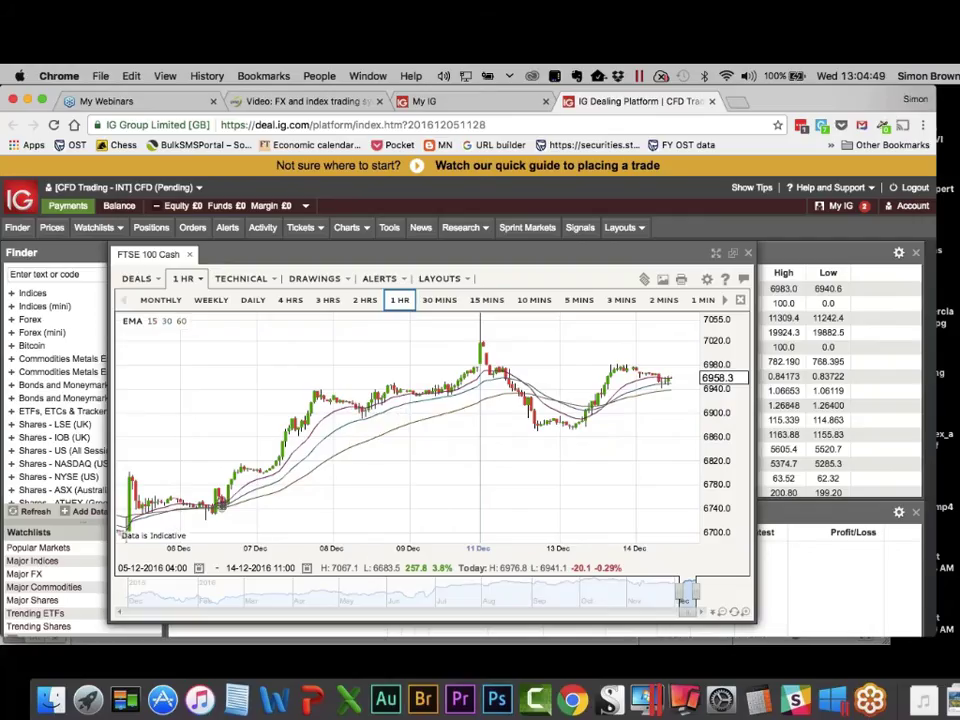
Move the chart window aside to view the FTSE 100 Cash contract information, then close the information and put the chart back.
left_click_drag(528, 254, 466, 521)
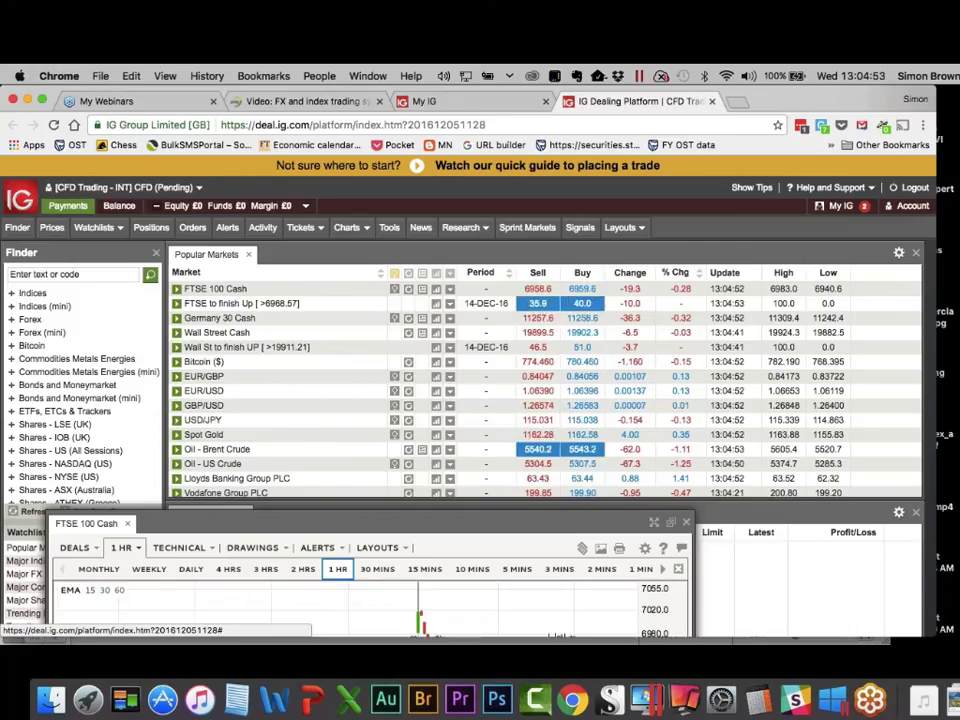
left_click(450, 289)
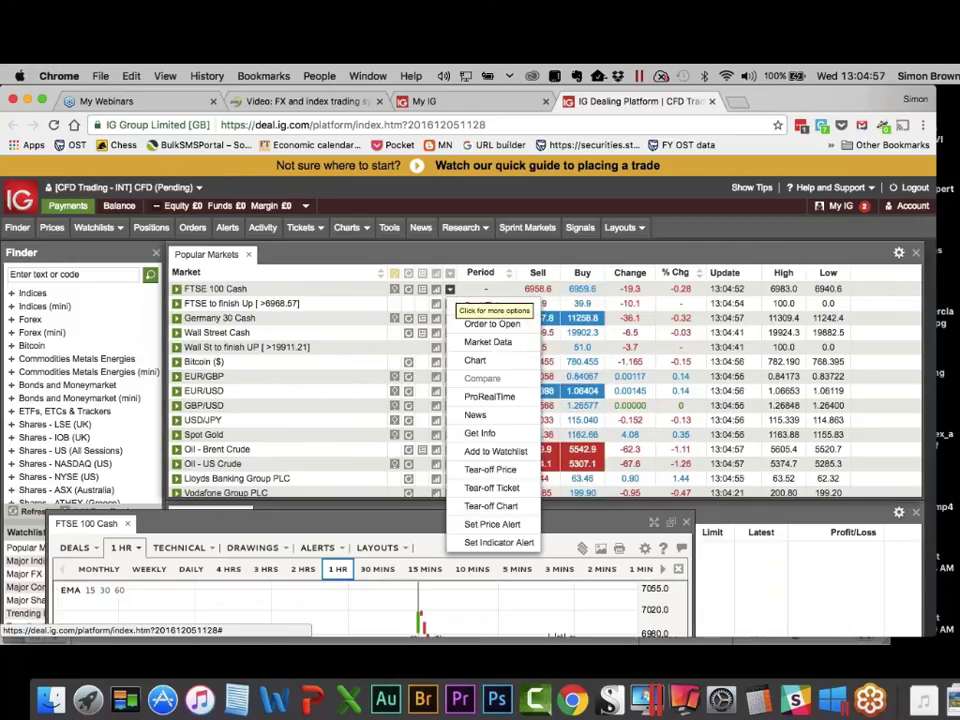
left_click(479, 433)
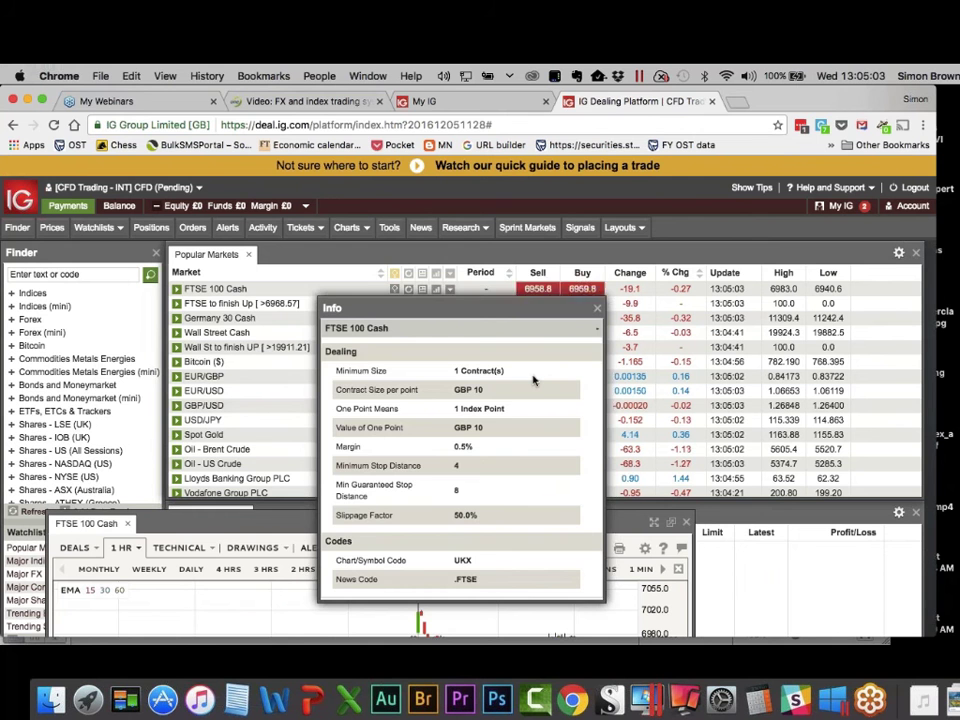
left_click(597, 307)
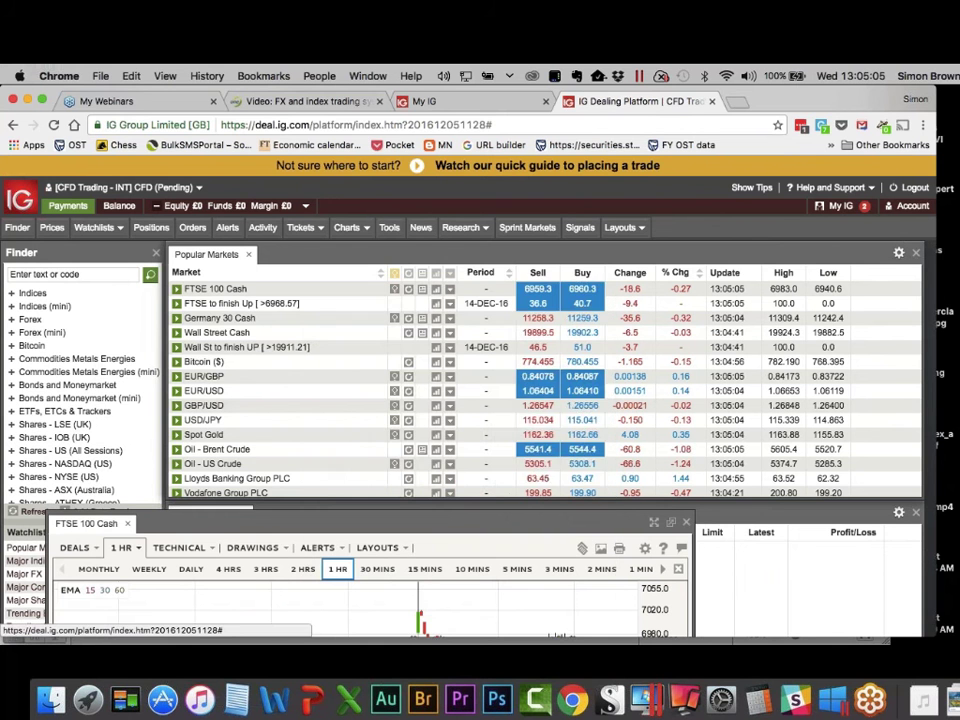
left_click_drag(433, 526, 561, 276)
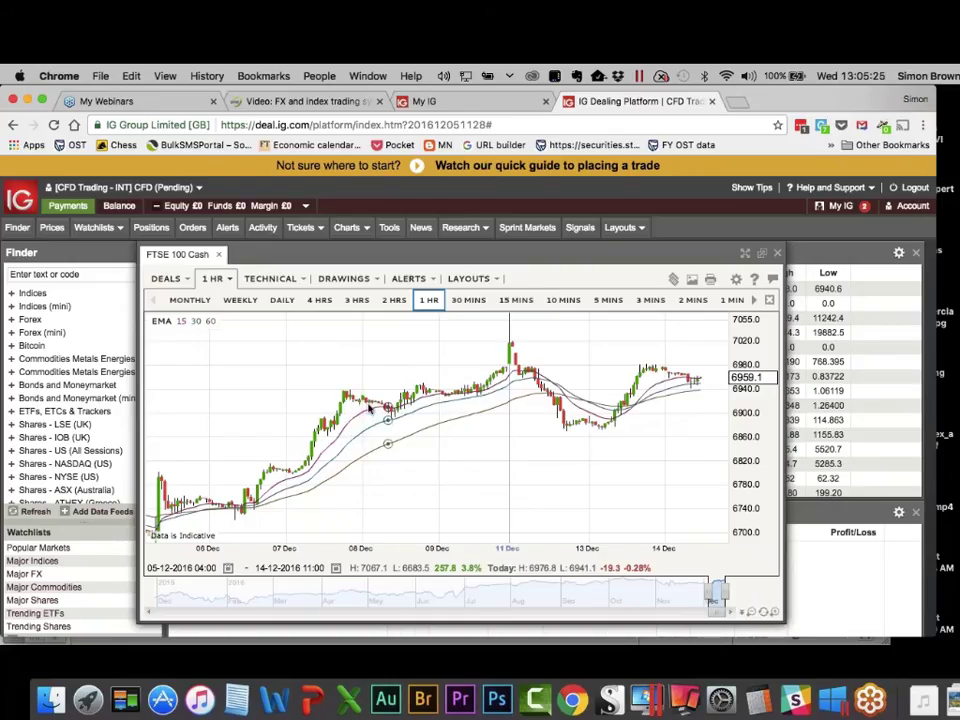
Examine price against the 15, 30 and 60 EMAs on the hourly FTSE 100 chart between 6 and 13 December.
mouse_move(385, 416)
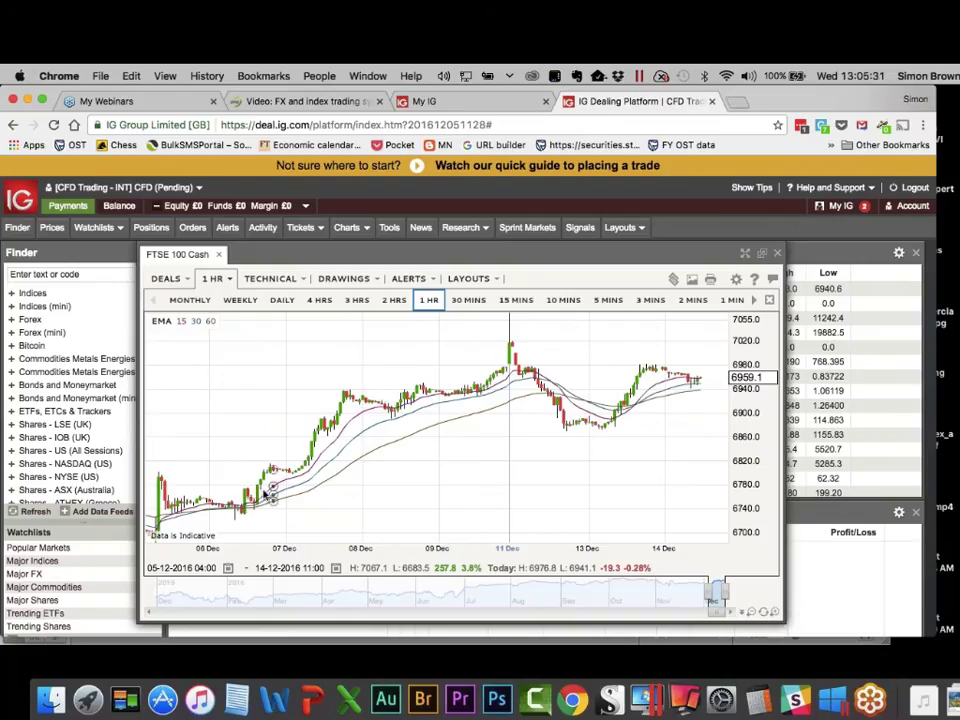
mouse_move(223, 438)
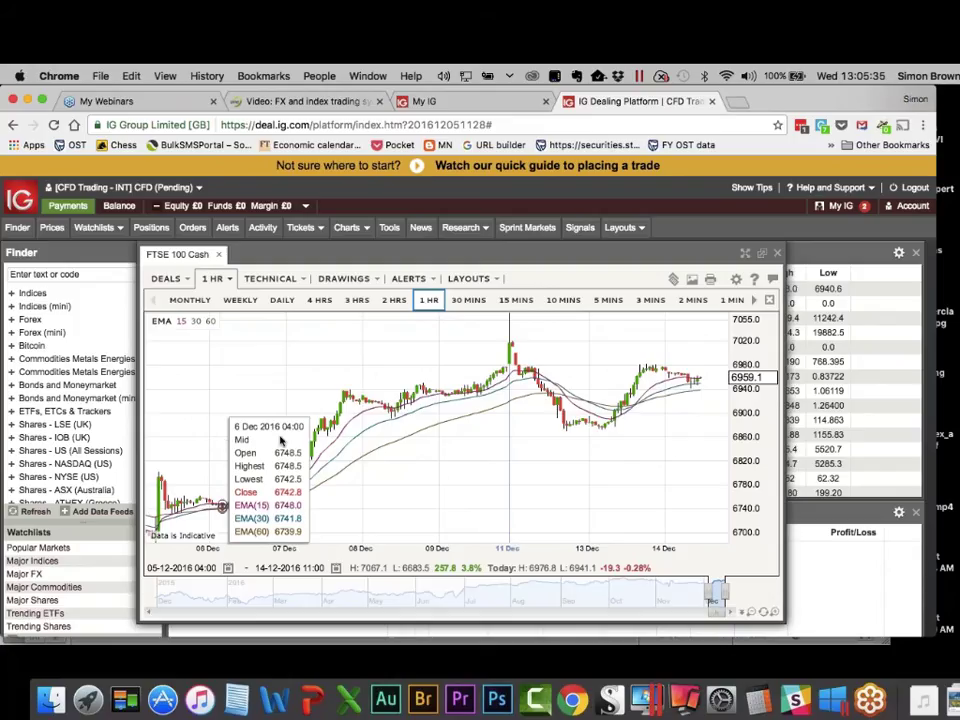
mouse_move(618, 507)
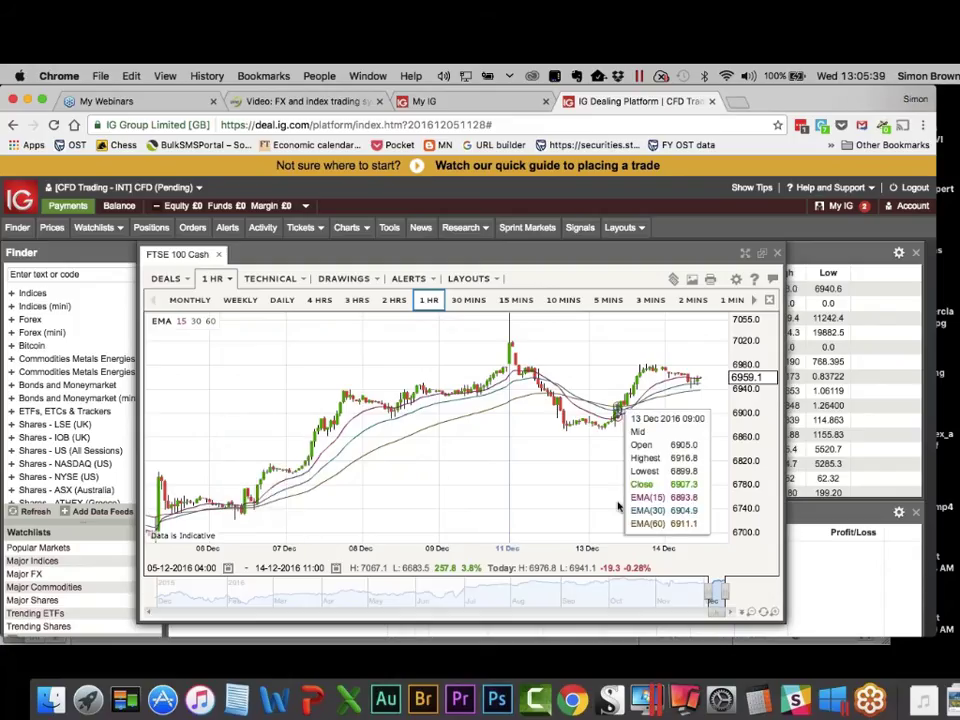
mouse_move(234, 513)
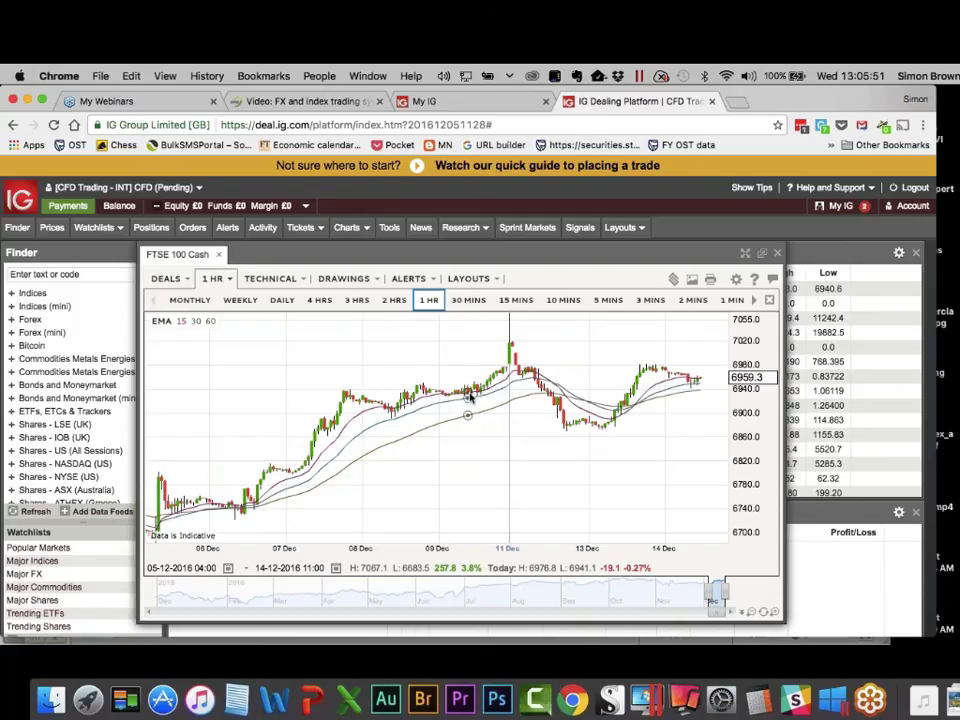
mouse_move(467, 397)
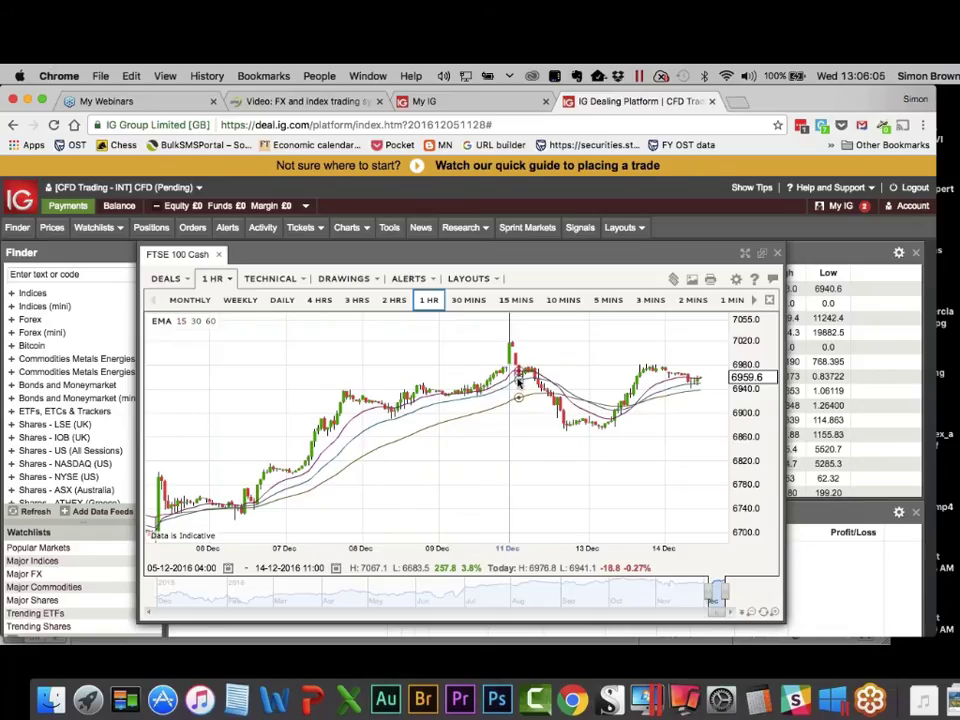
Compare price with the three EMAs on the hourly FTSE 100 chart from 11 to 14 December, and close the chart.
mouse_move(518, 384)
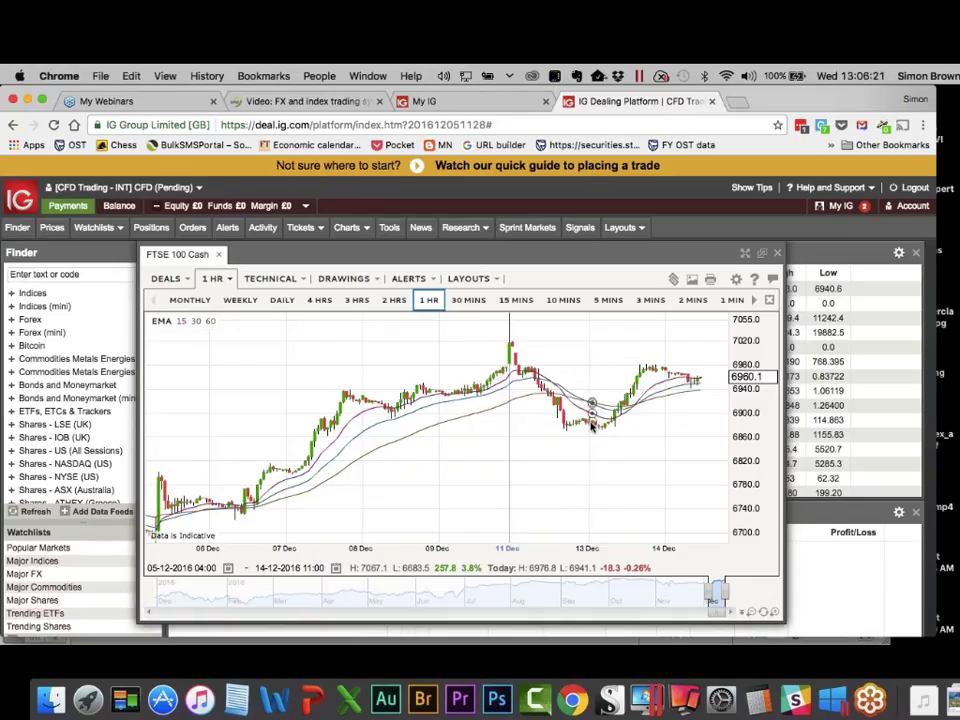
mouse_move(591, 425)
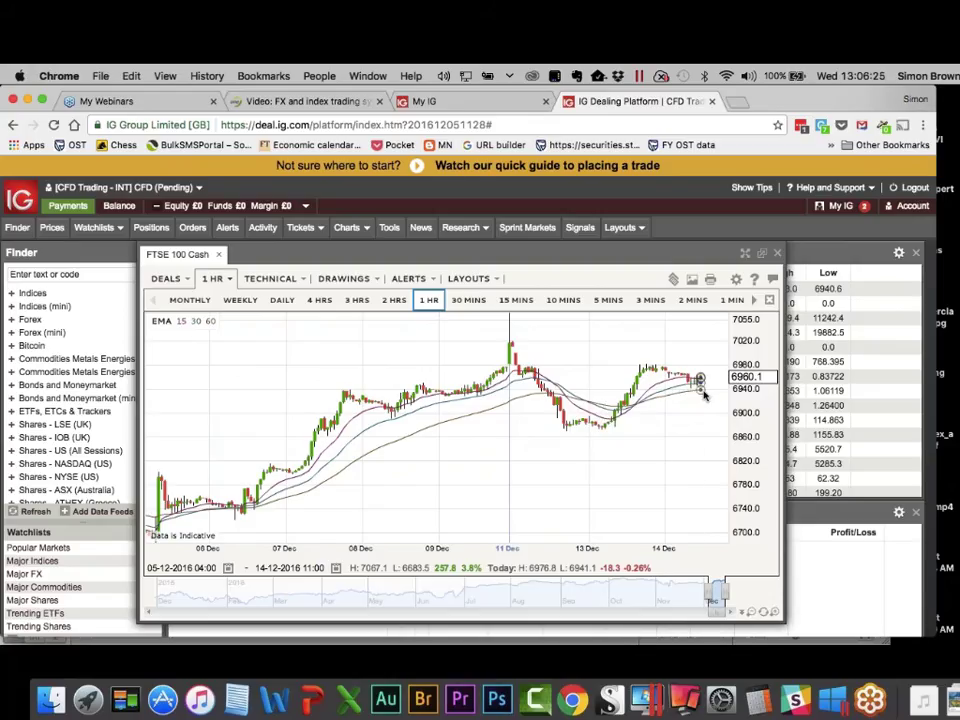
mouse_move(706, 393)
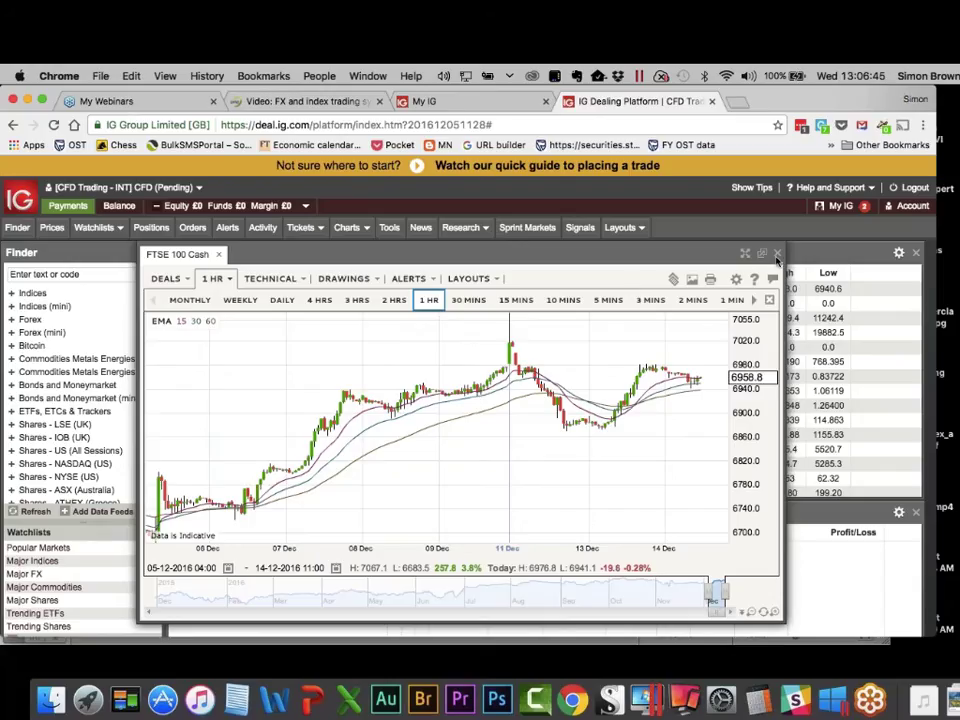
left_click(777, 256)
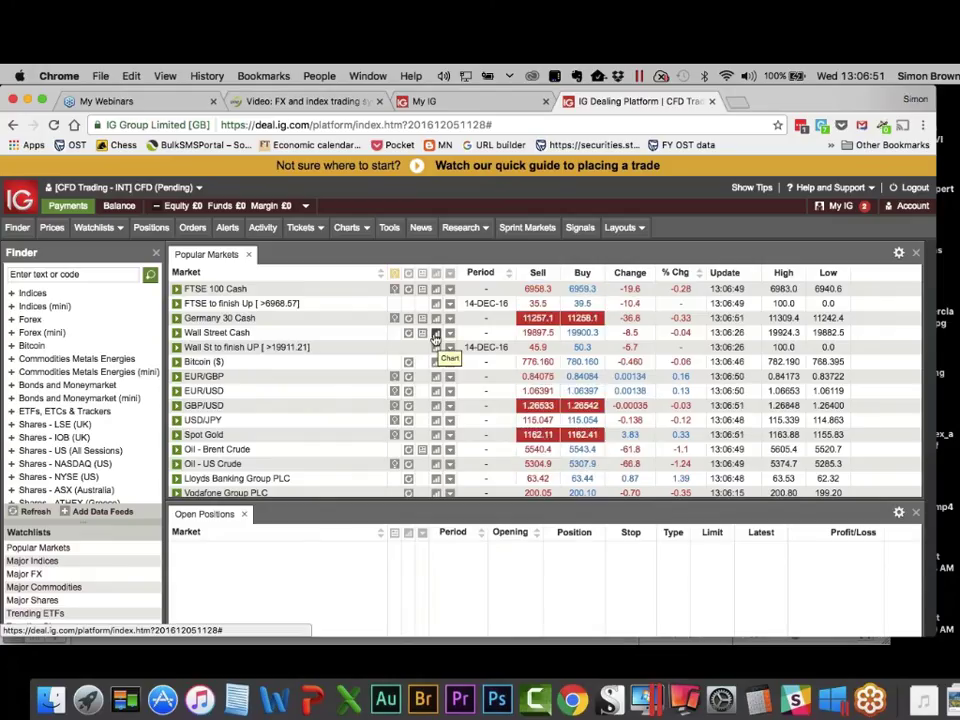
Open the Wall Street Cash chart, move it over the market list, and extend its visible range back to 5 December 2016.
left_click(435, 334)
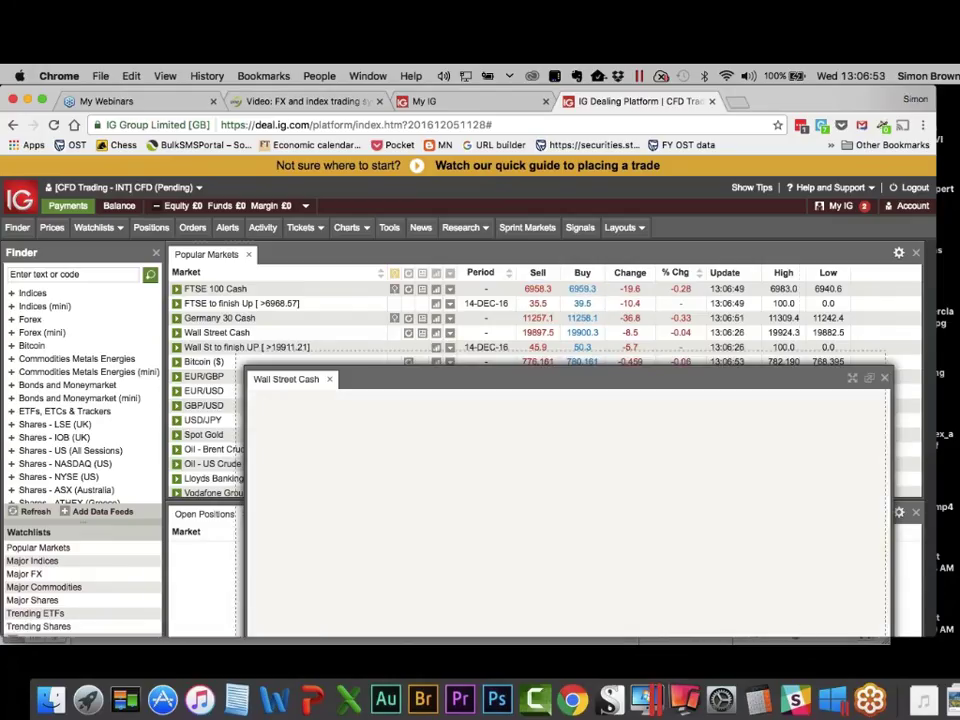
left_click_drag(465, 381, 372, 256)
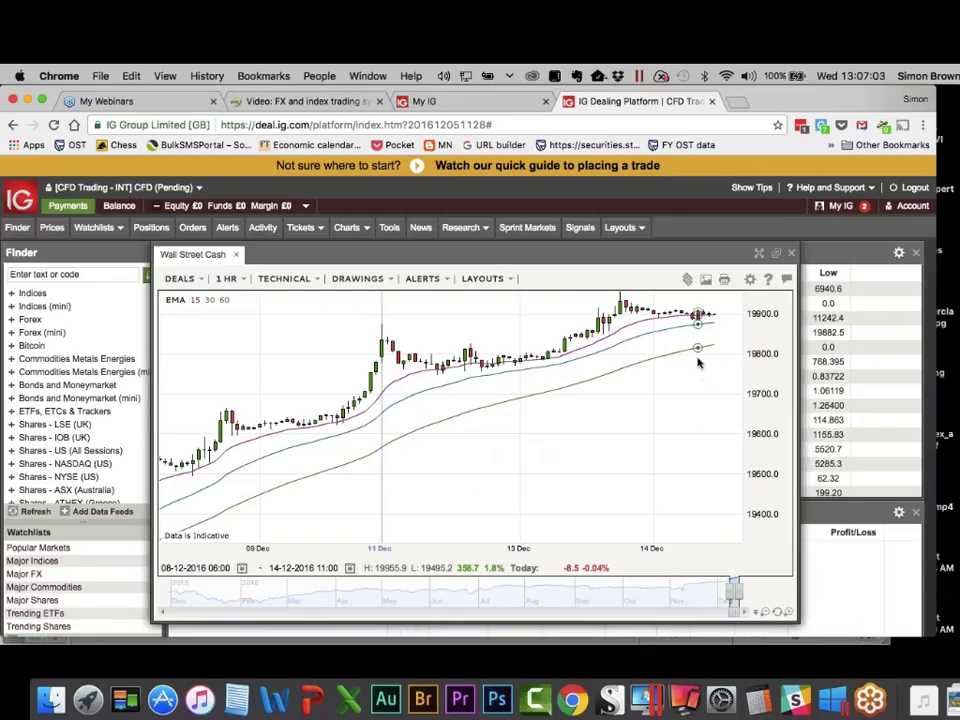
mouse_move(698, 363)
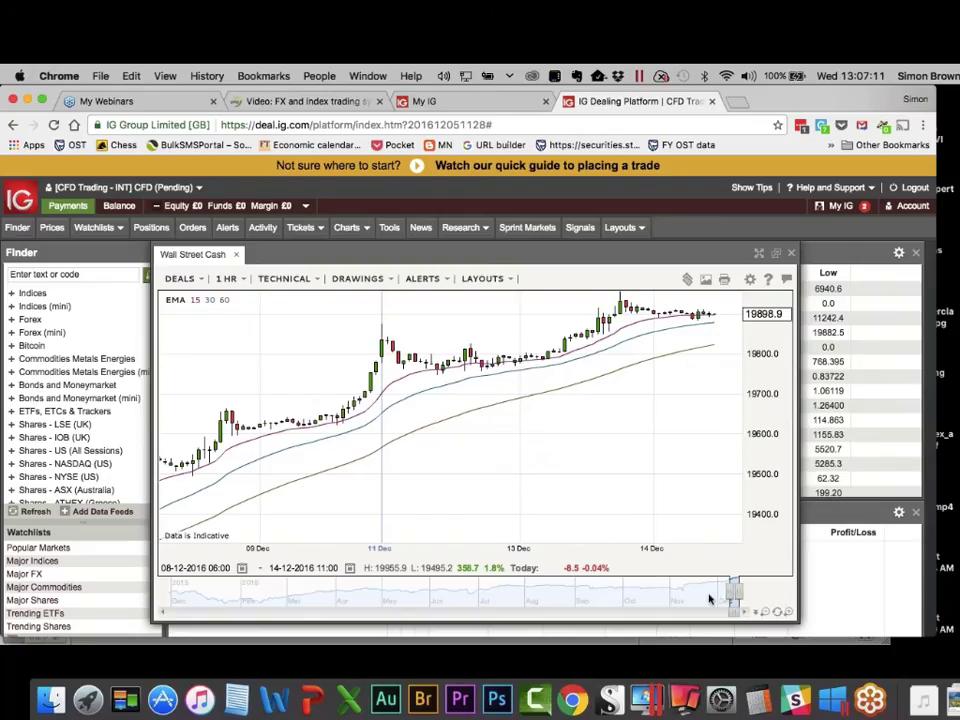
left_click_drag(733, 591, 722, 593)
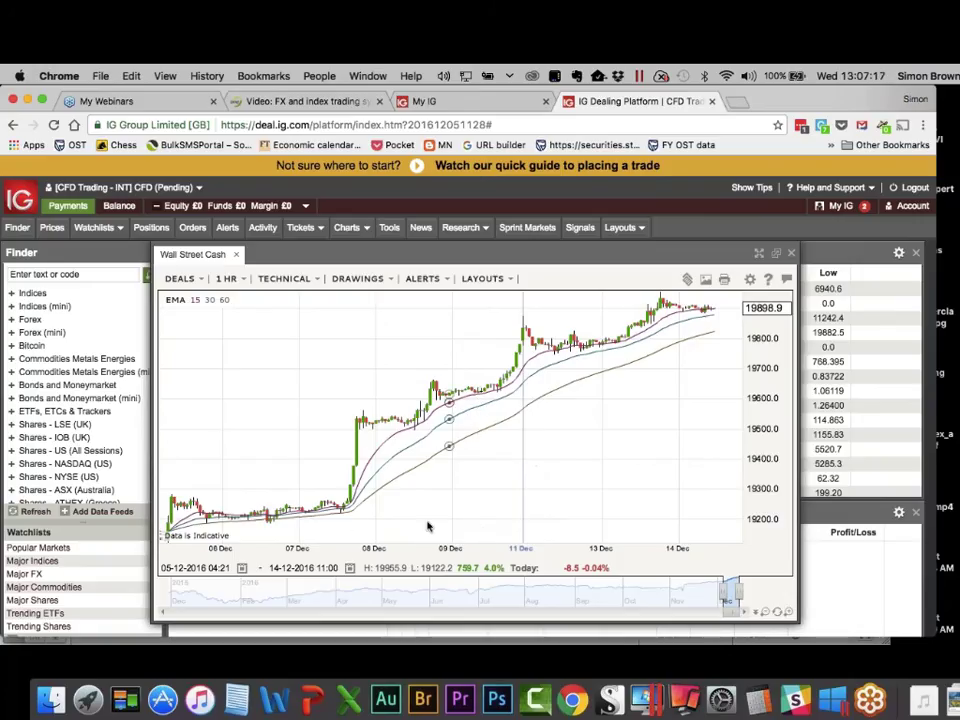
Examine price against the 15, 30 and 60 EMAs on the hourly Wall Street Cash chart, especially after 11 December, and close it.
mouse_move(340, 524)
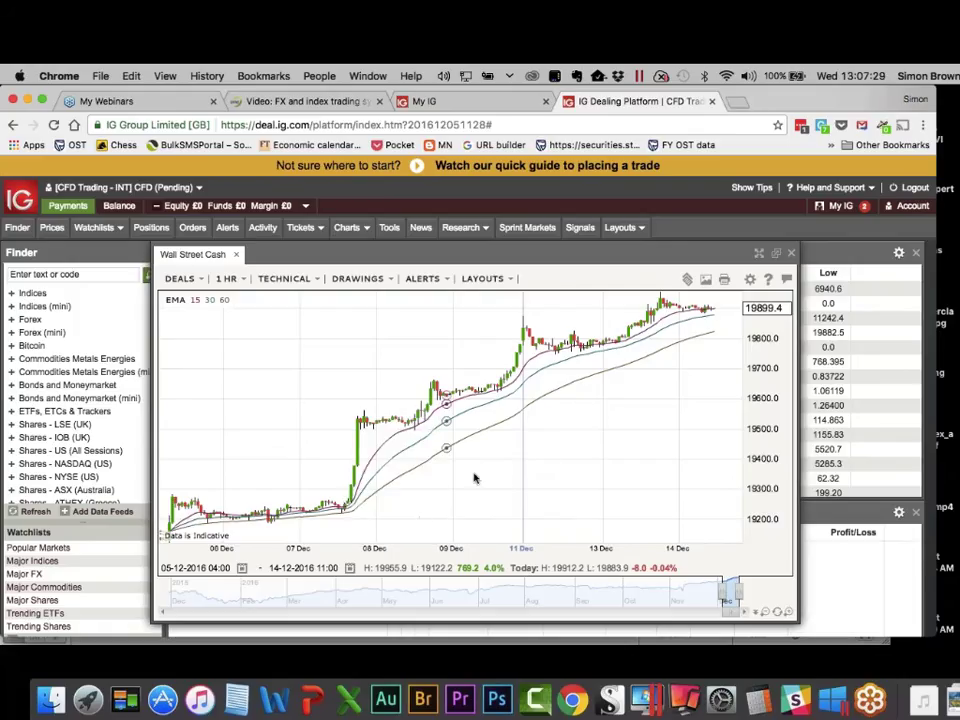
mouse_move(580, 381)
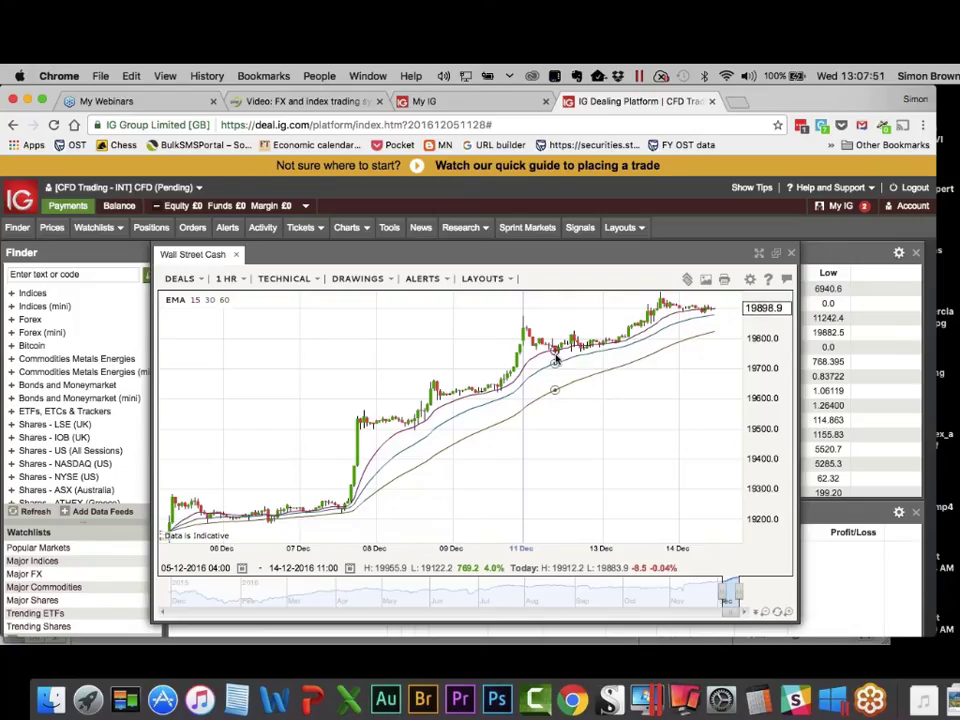
mouse_move(556, 357)
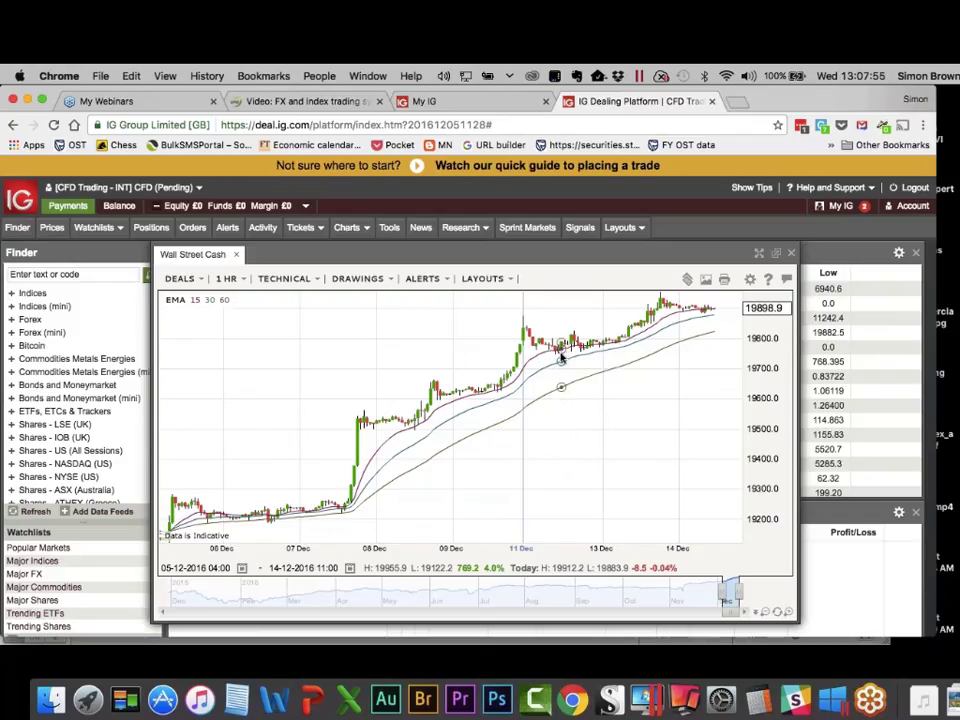
mouse_move(624, 368)
mouse_move(561, 352)
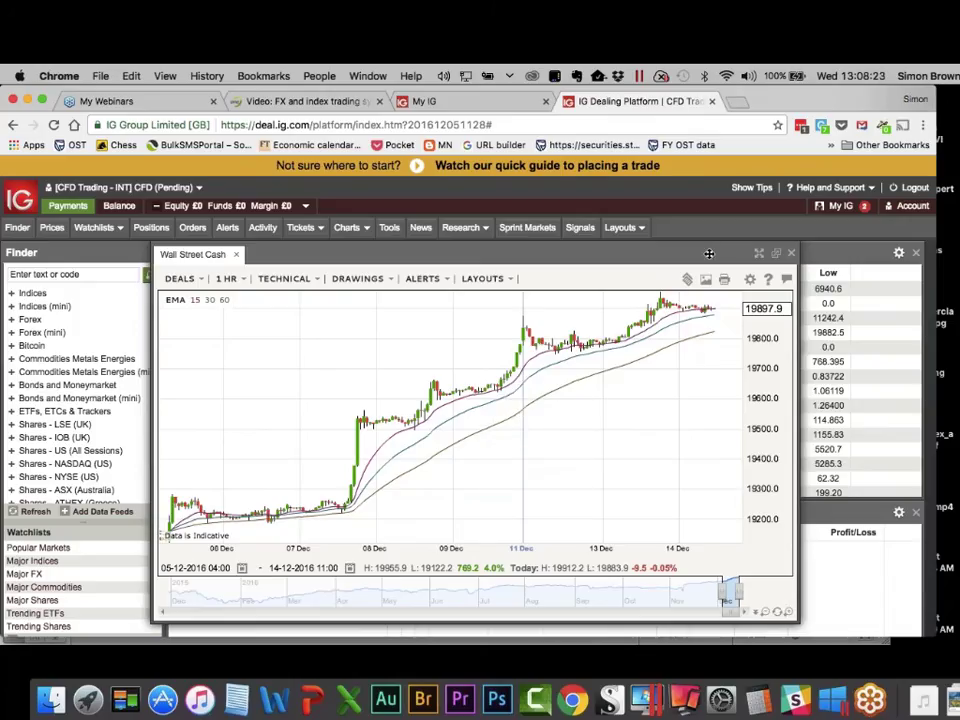
left_click_drag(709, 253, 649, 253)
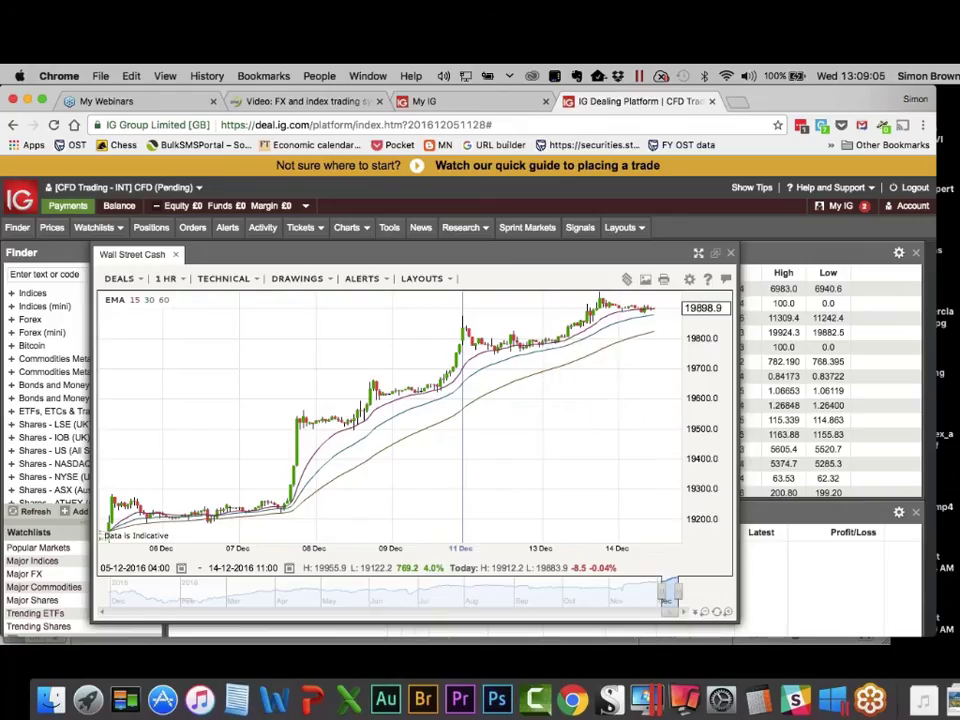
left_click(731, 258)
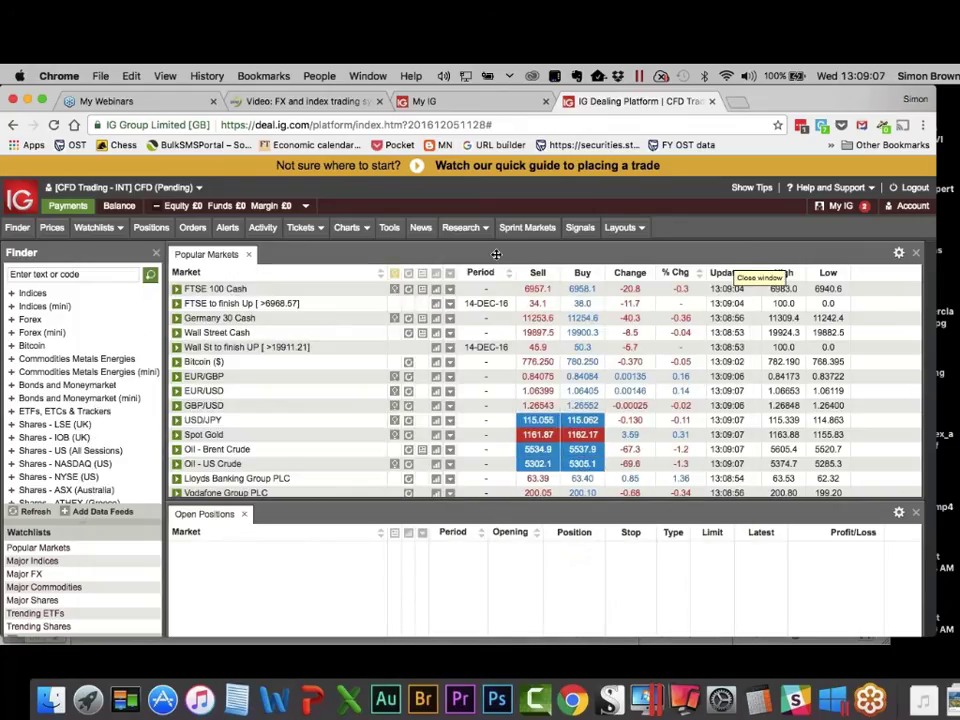
Find the gold markets under Commodities Metals Energies, open the Spot Gold chart, and reposition it so the whole chart is visible.
left_click(42, 362)
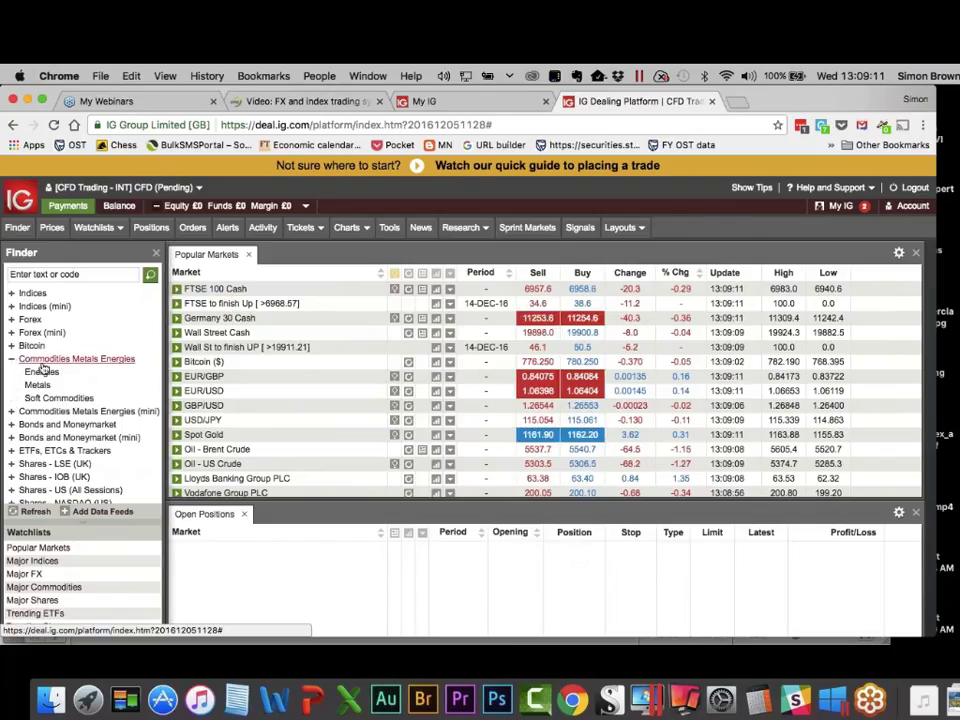
left_click(38, 385)
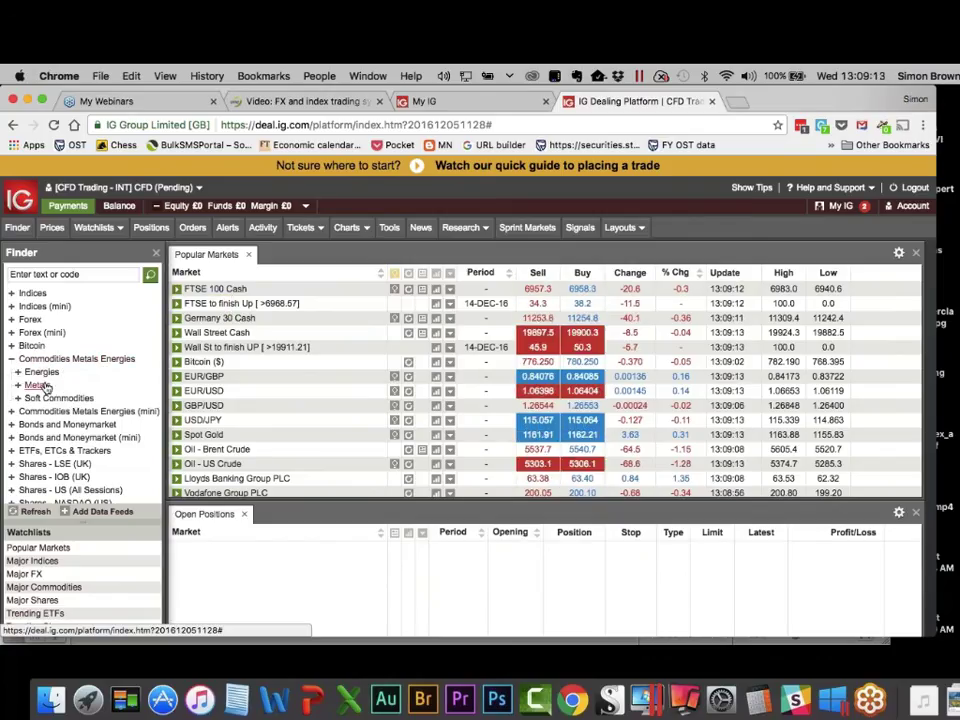
left_click(39, 400)
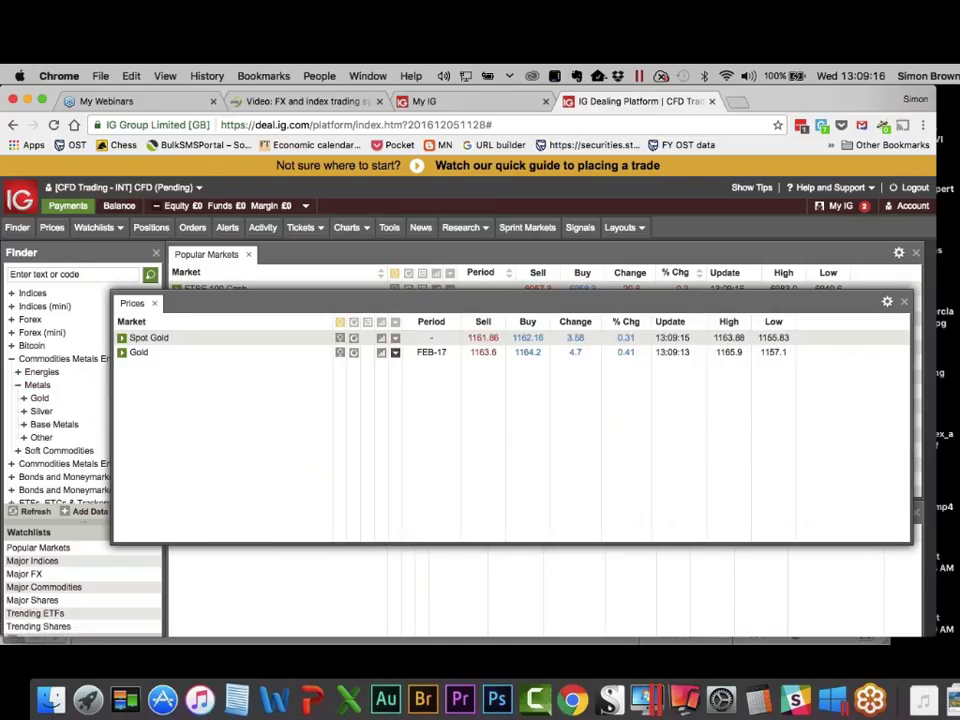
left_click(381, 338)
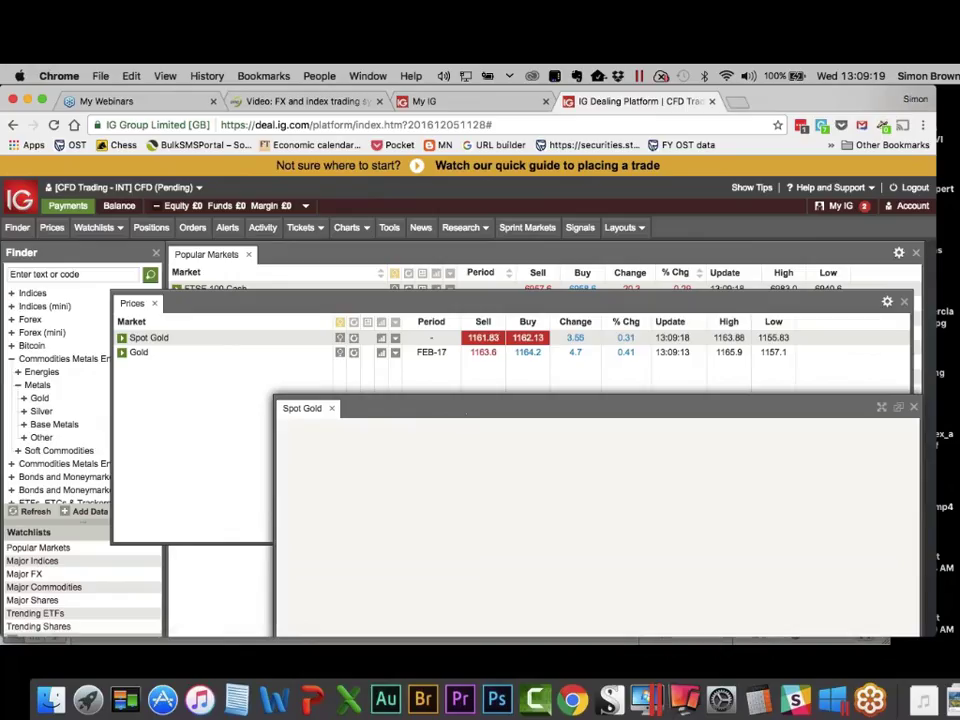
left_click_drag(527, 410, 377, 263)
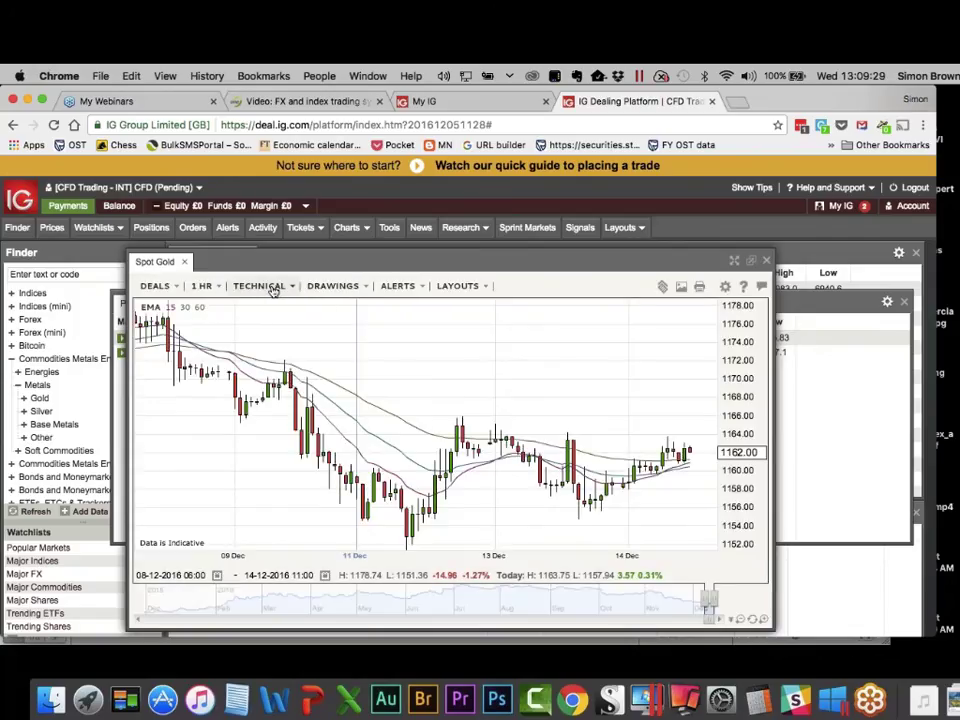
left_click(272, 287)
left_click(272, 287)
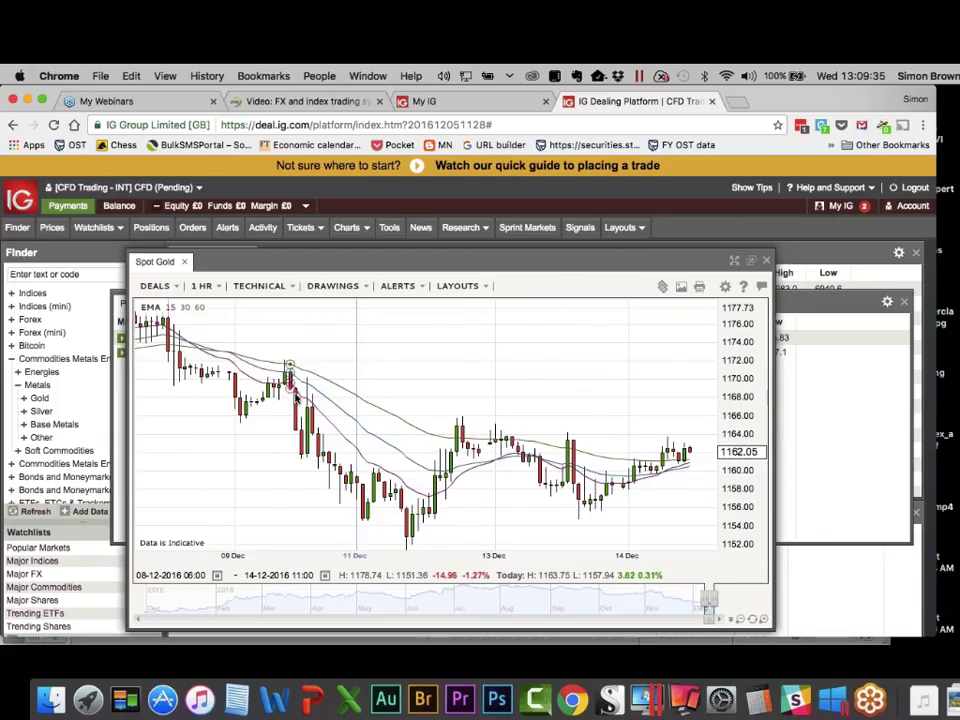
Examine candles against the three EMAs on the hourly Spot Gold chart from 9 to 14 December, and close the chart.
mouse_move(296, 397)
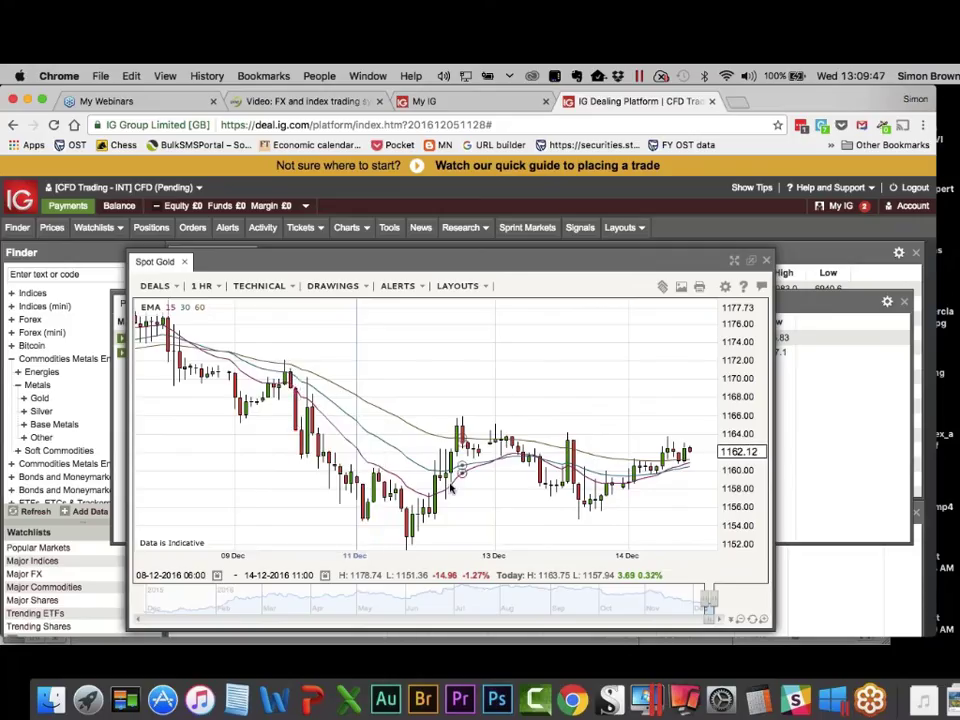
mouse_move(434, 434)
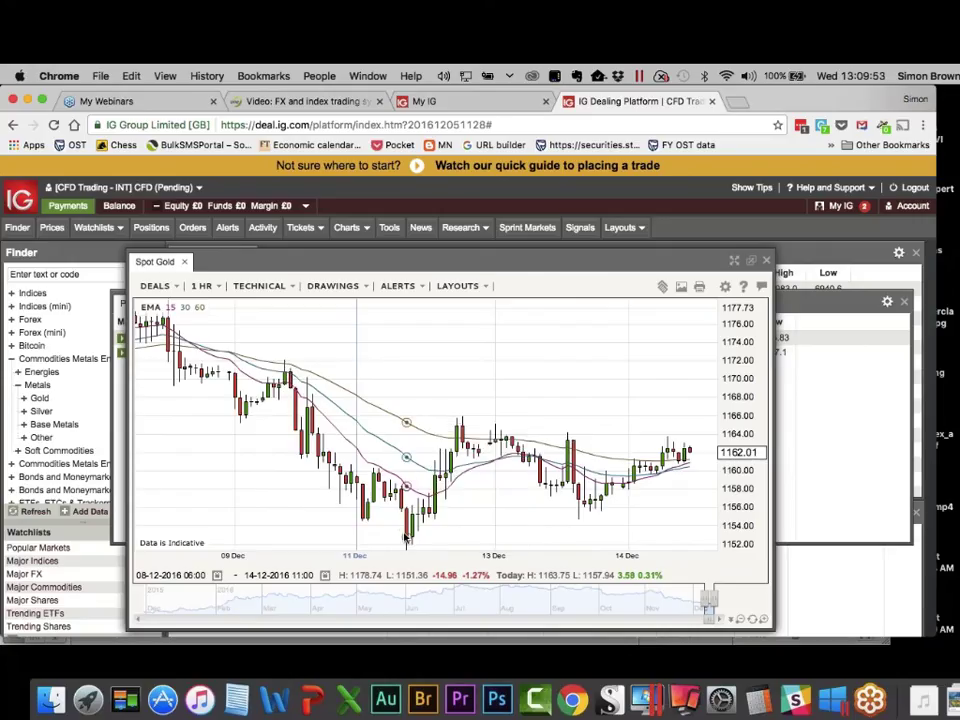
mouse_move(406, 535)
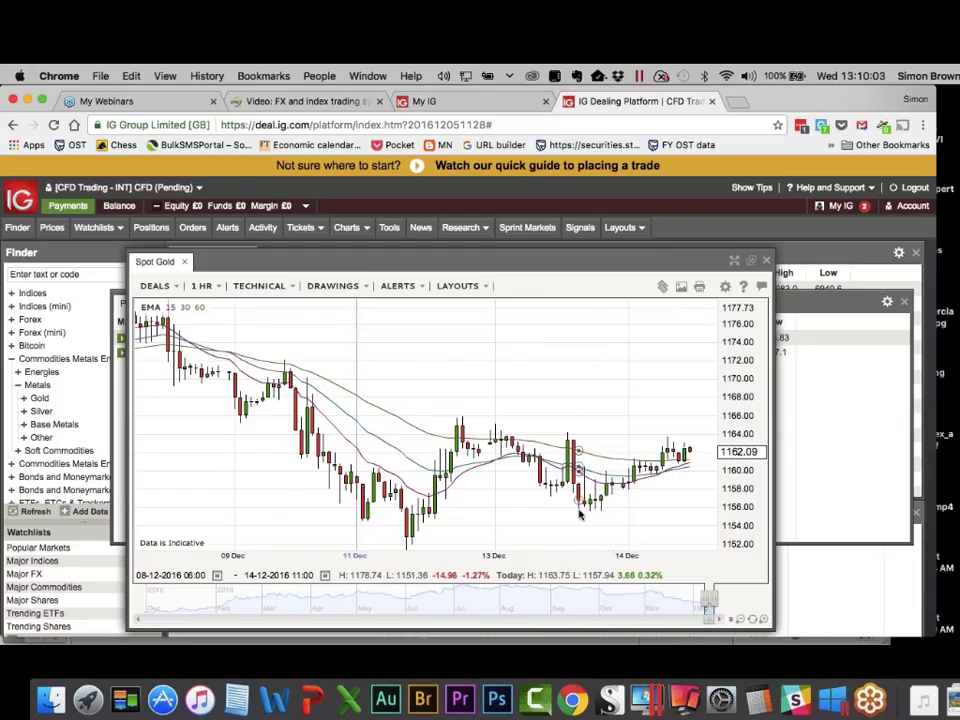
mouse_move(580, 513)
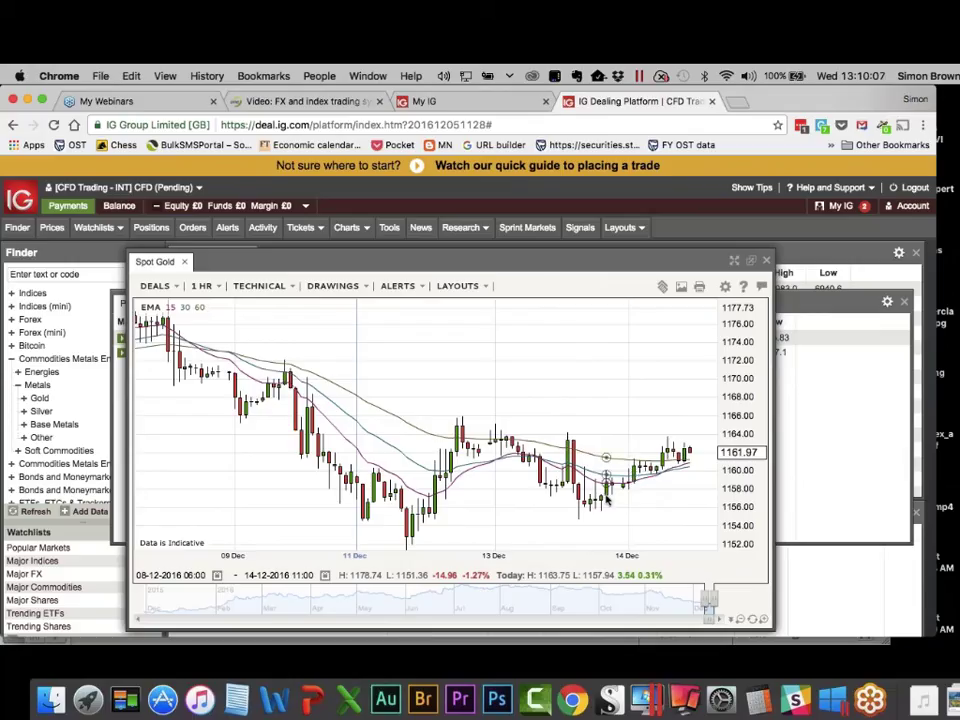
mouse_move(612, 499)
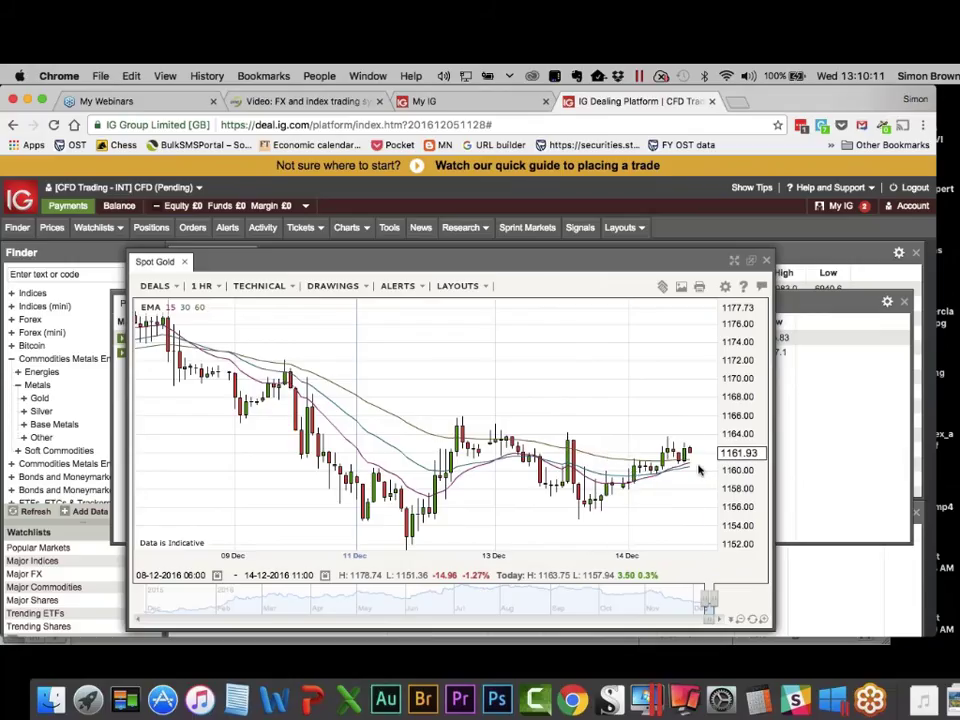
mouse_move(687, 469)
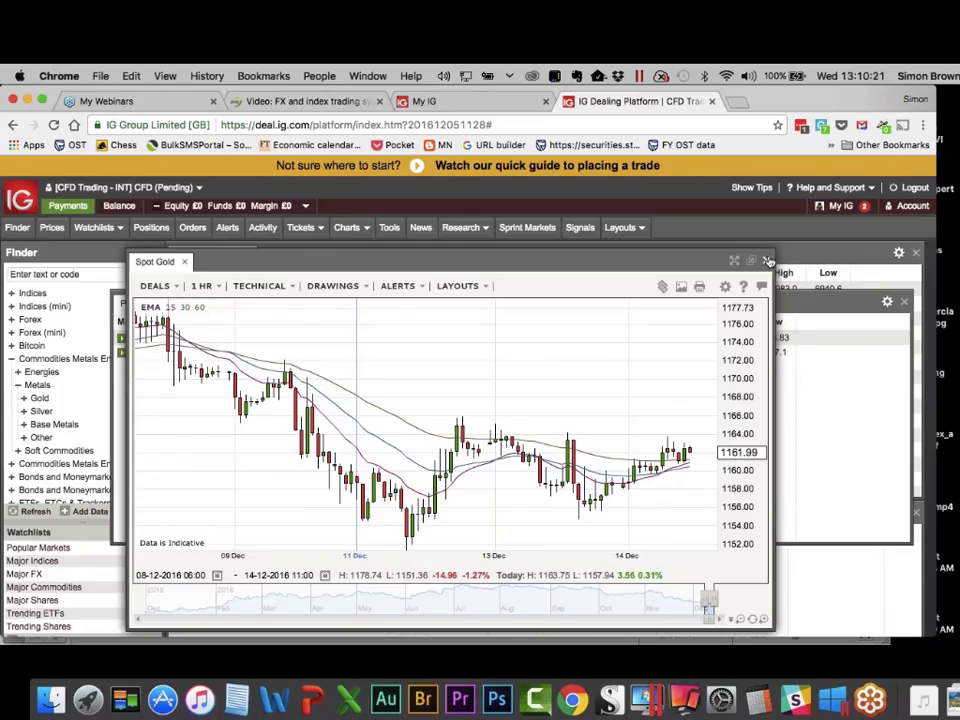
left_click(766, 260)
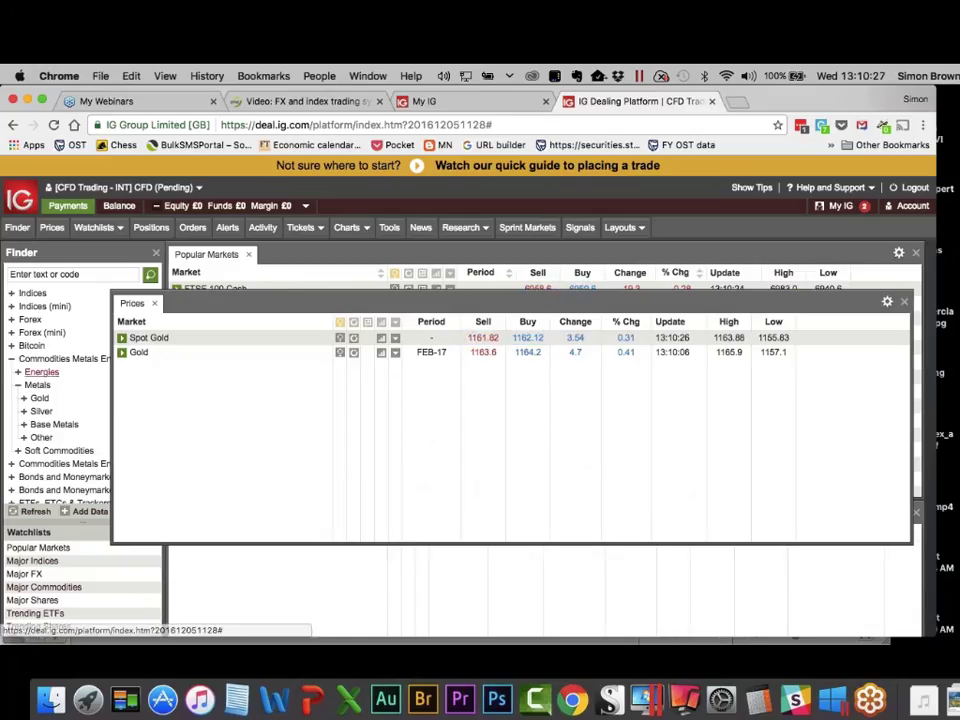
View the Spot Silver (5000oz) chart from the silver markets, and close both the chart and the price list.
left_click(50, 413)
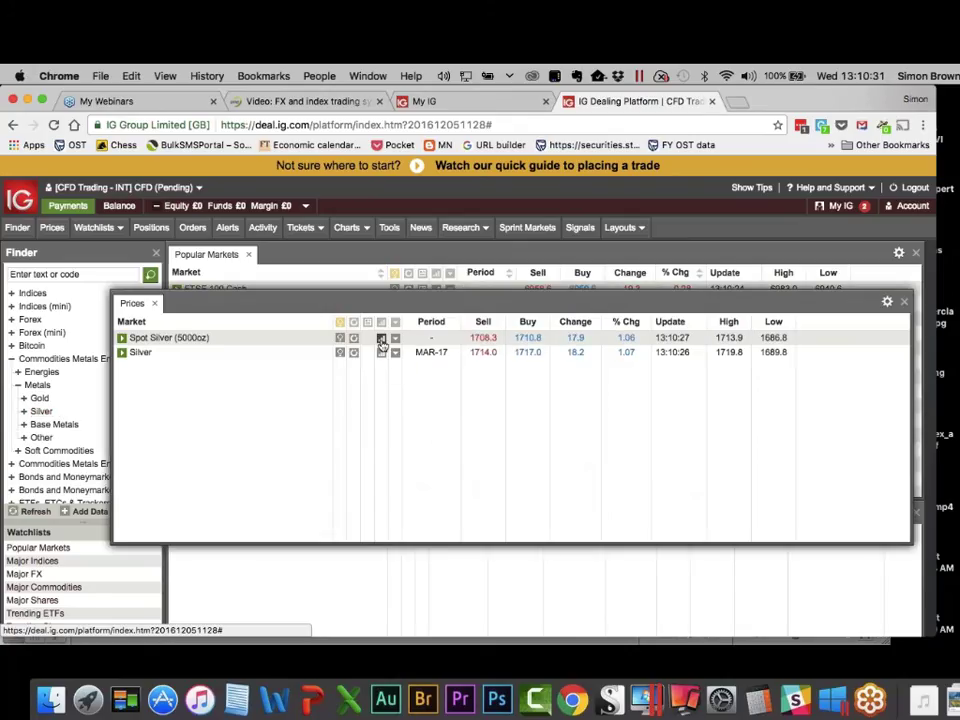
left_click(381, 340)
left_click_drag(474, 437, 287, 274)
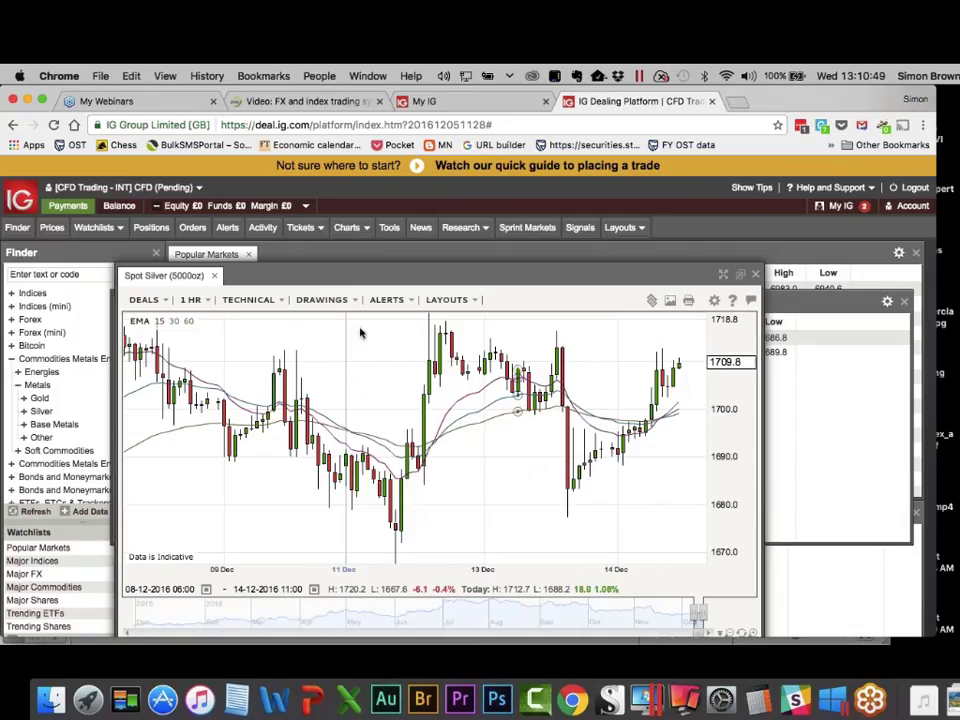
left_click(755, 273)
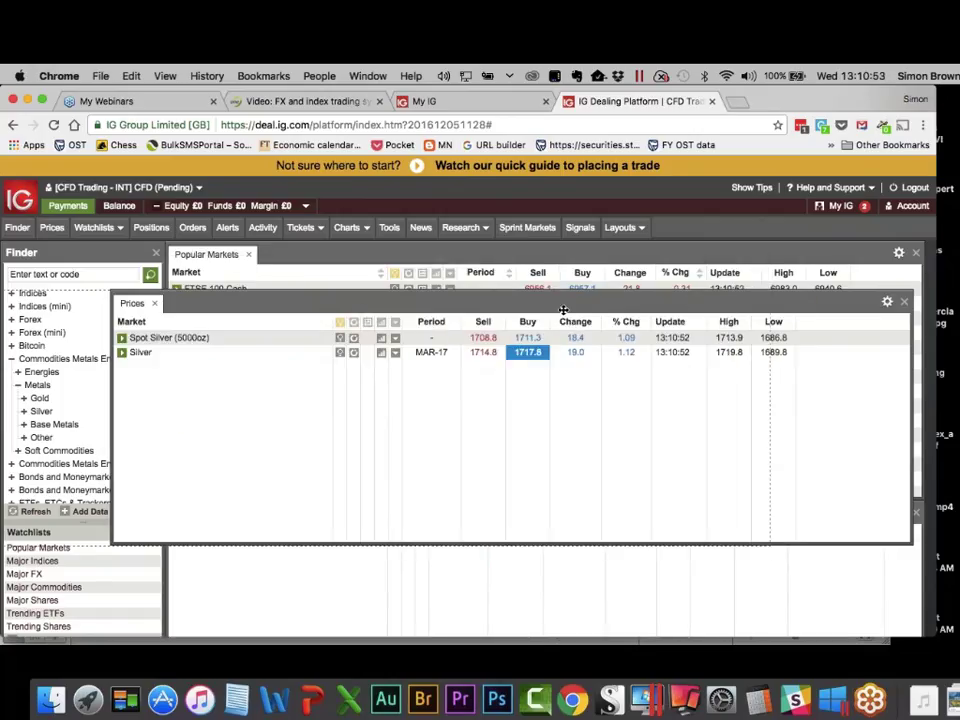
left_click_drag(563, 310, 419, 302)
left_click(760, 296)
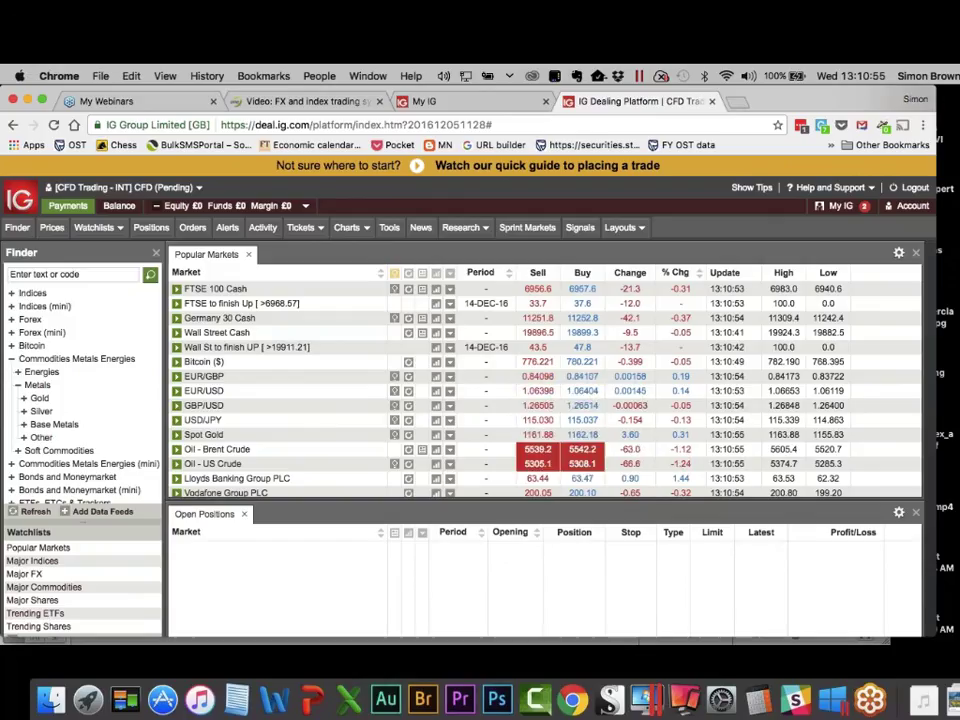
Find the oil markets under Energies, open the undated Oil - Brent Crude chart, and reposition it so the whole chart is visible.
left_click(42, 372)
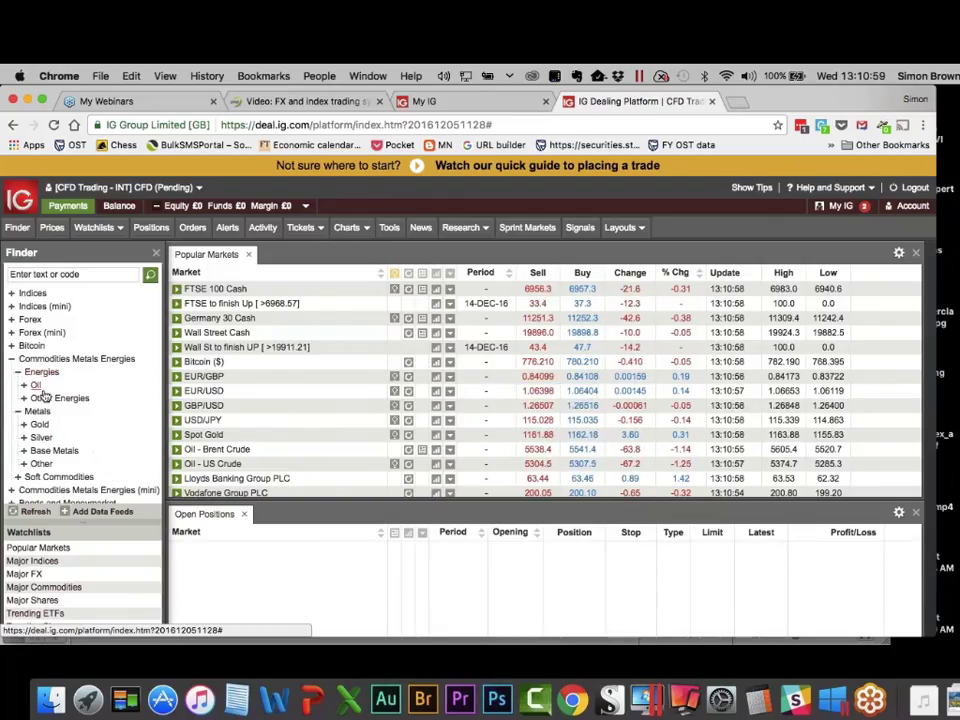
left_click(36, 386)
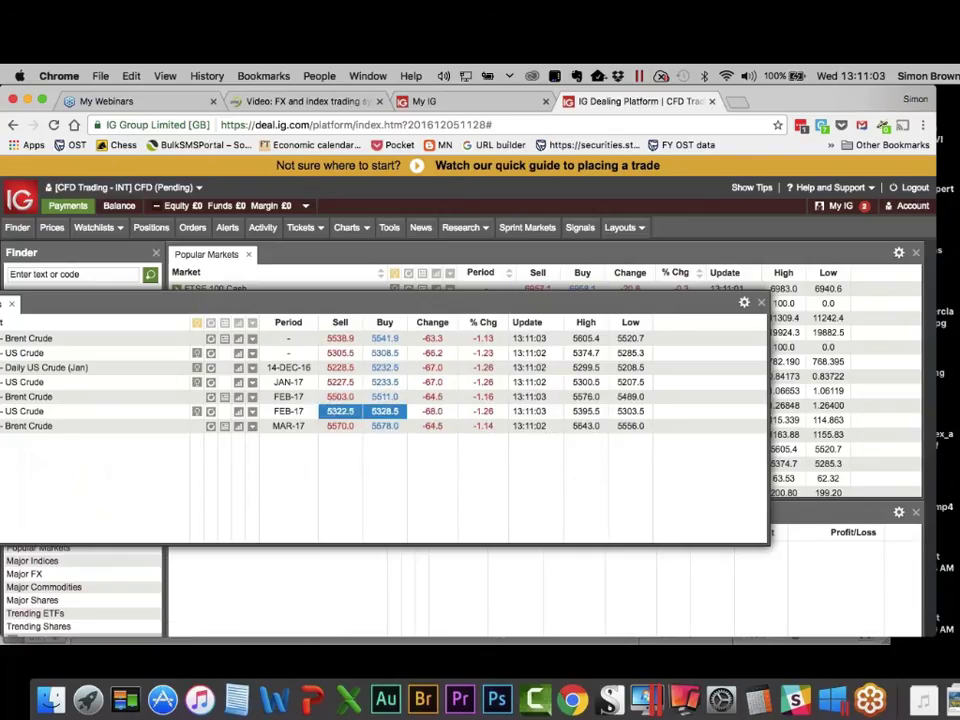
left_click(239, 343)
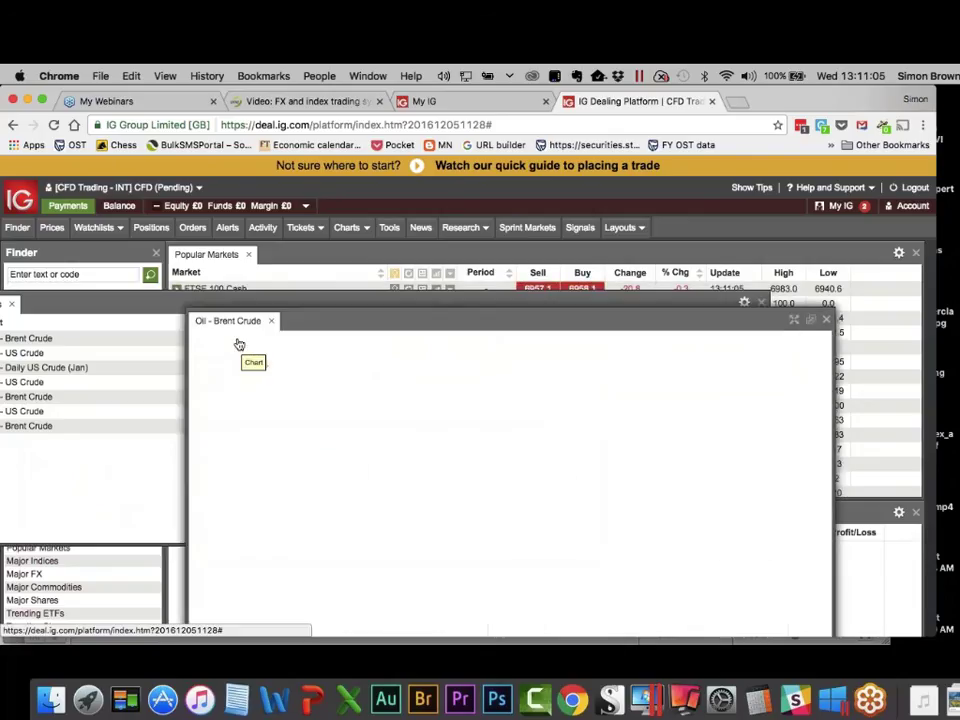
left_click_drag(486, 322, 364, 255)
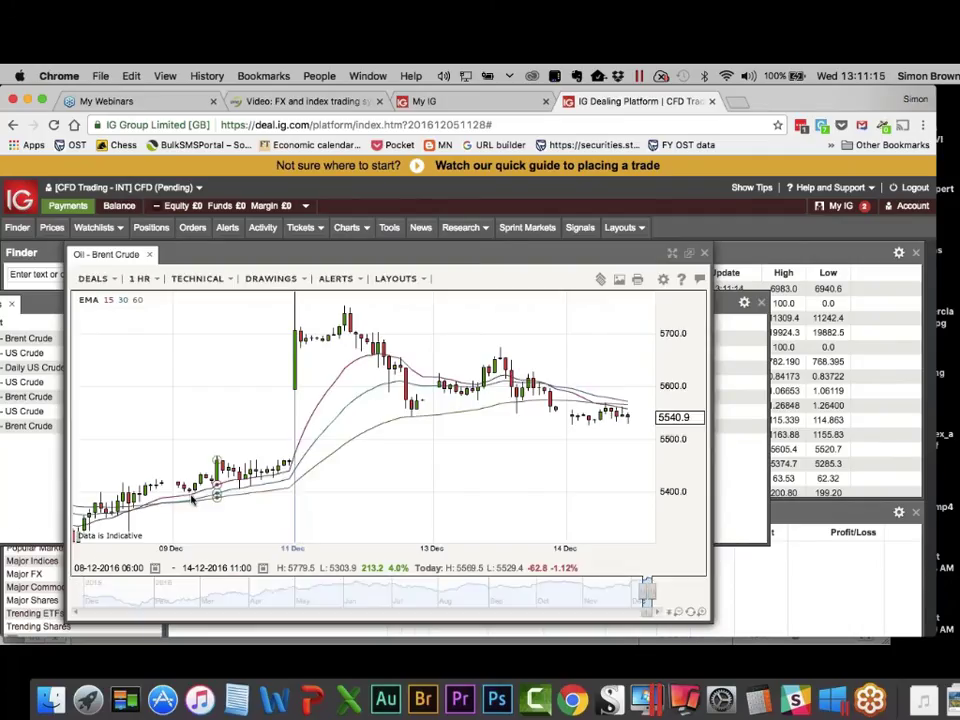
Examine candles against the three EMAs on the hourly Brent Crude chart from 9 to 12 December, and close the chart.
mouse_move(295, 410)
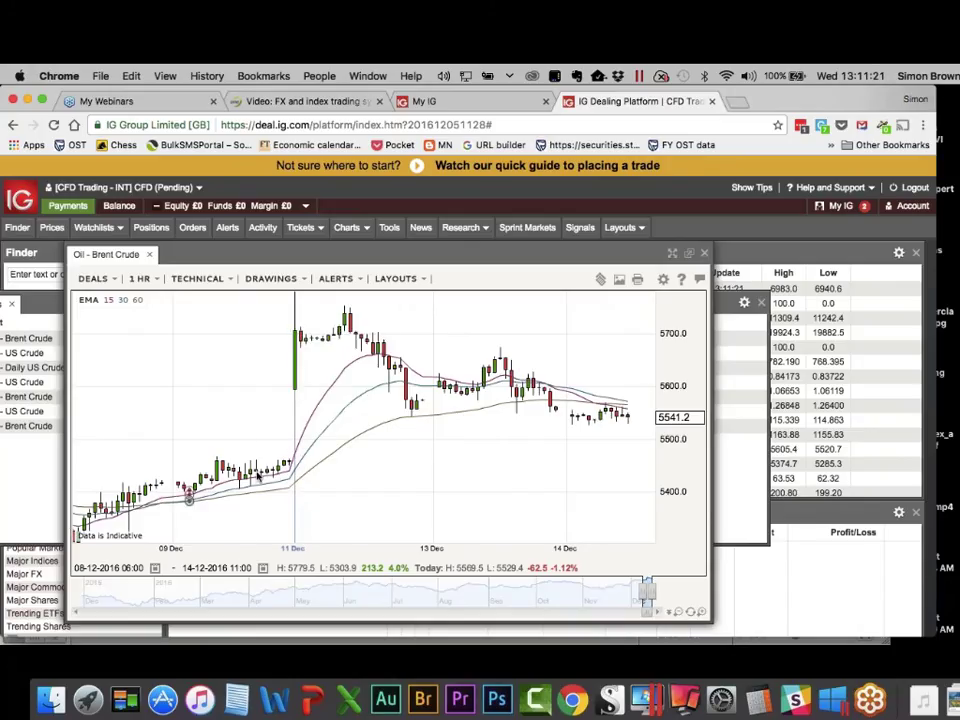
mouse_move(238, 485)
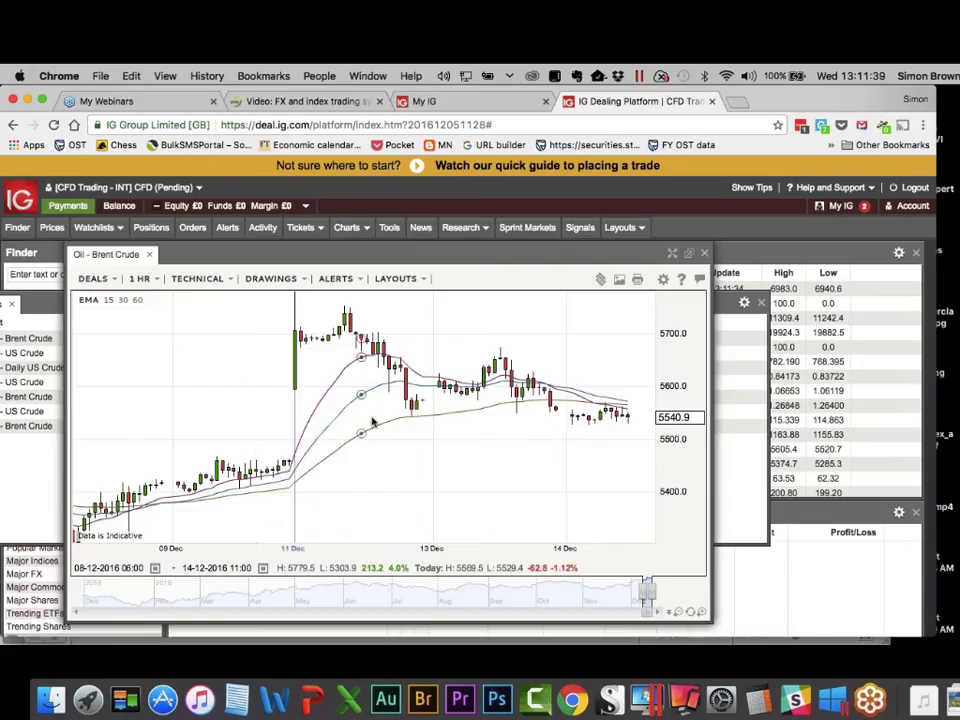
mouse_move(386, 400)
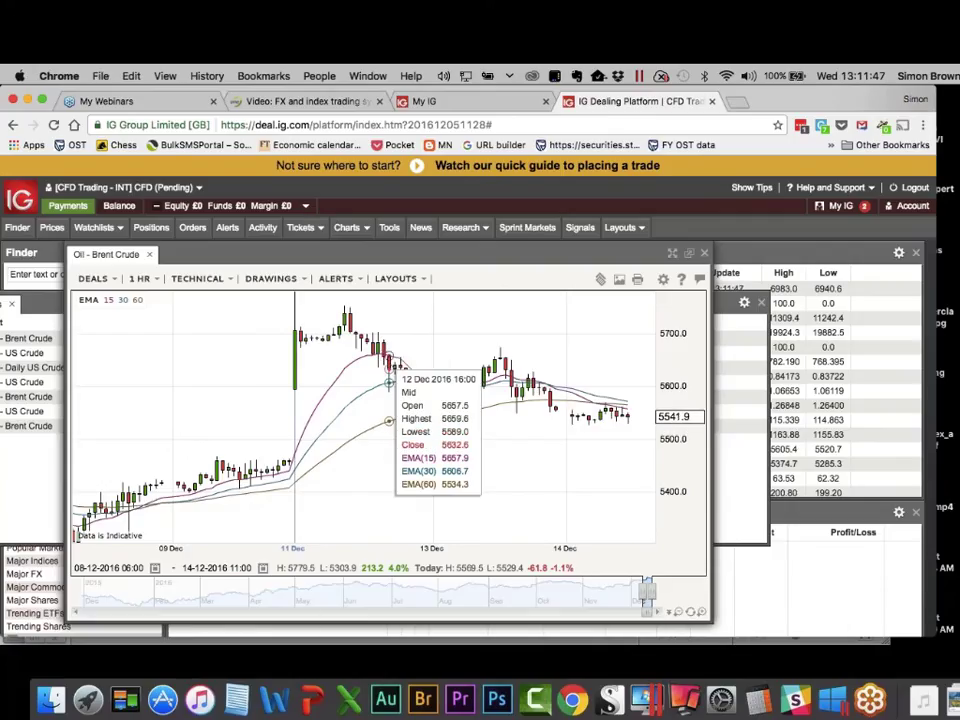
left_click(703, 253)
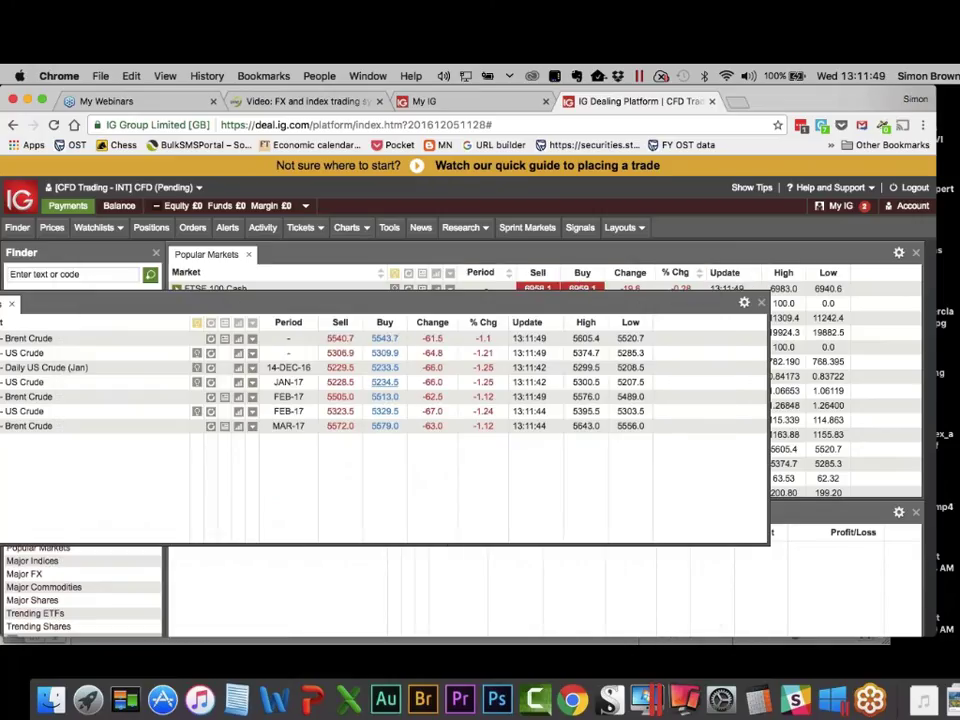
left_click(252, 338)
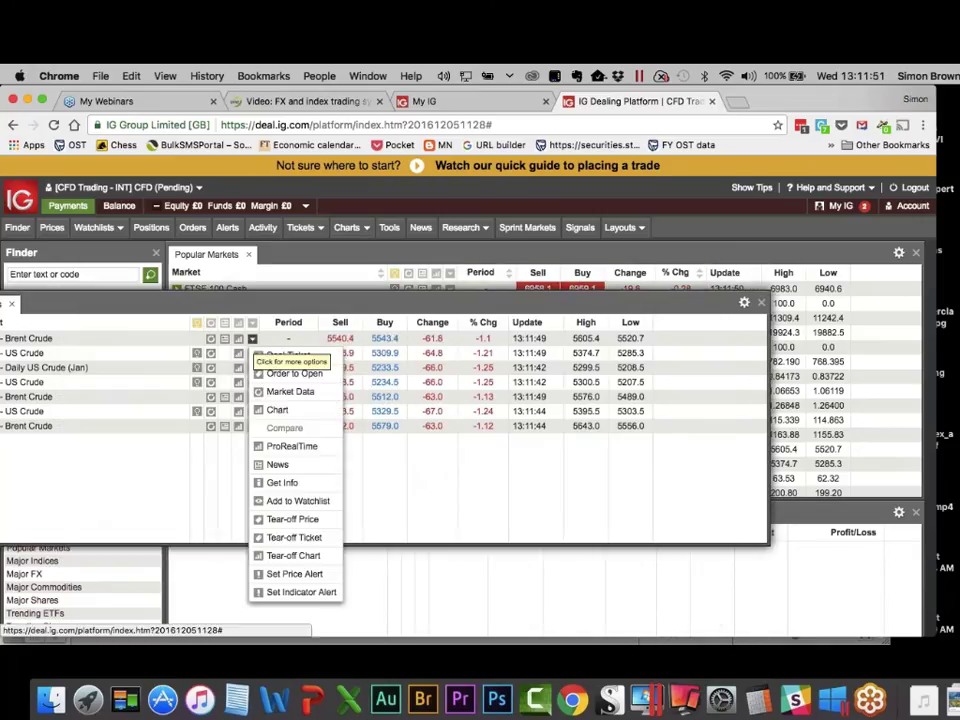
left_click(278, 465)
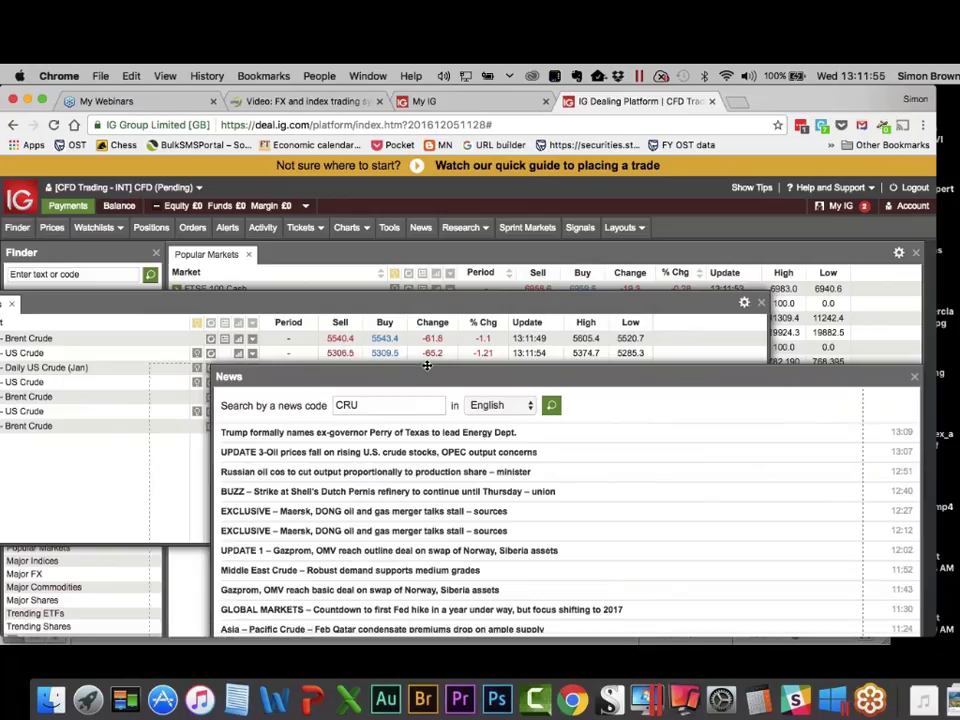
left_click_drag(890, 383, 717, 371)
left_click(741, 364)
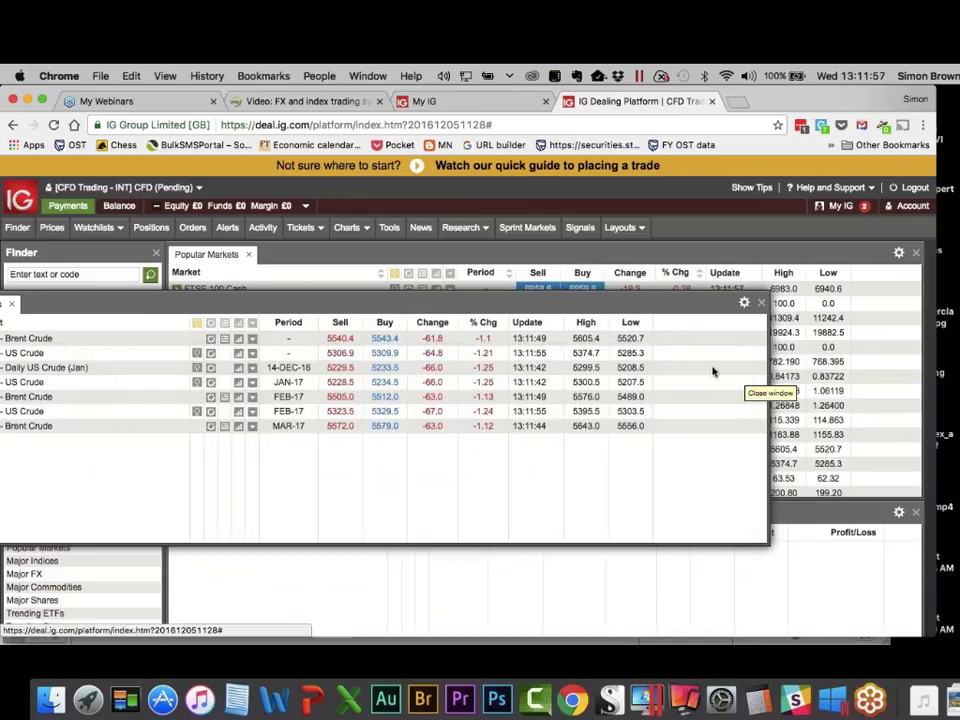
View the market information for undated Oil - Brent Crude, and close both the information window and the price list.
left_click(252, 340)
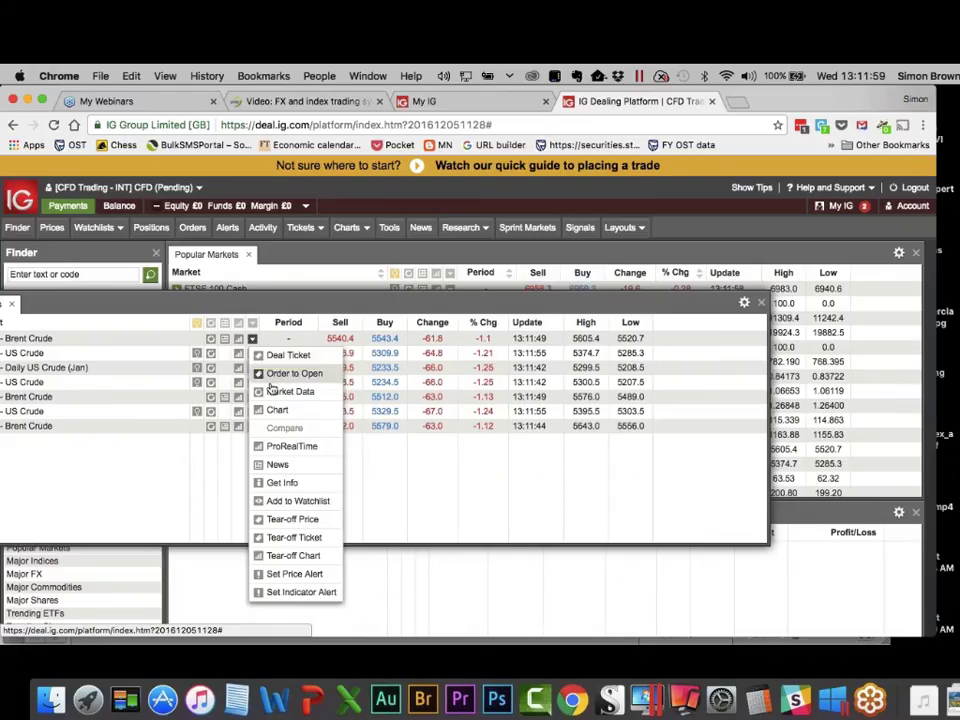
left_click(283, 483)
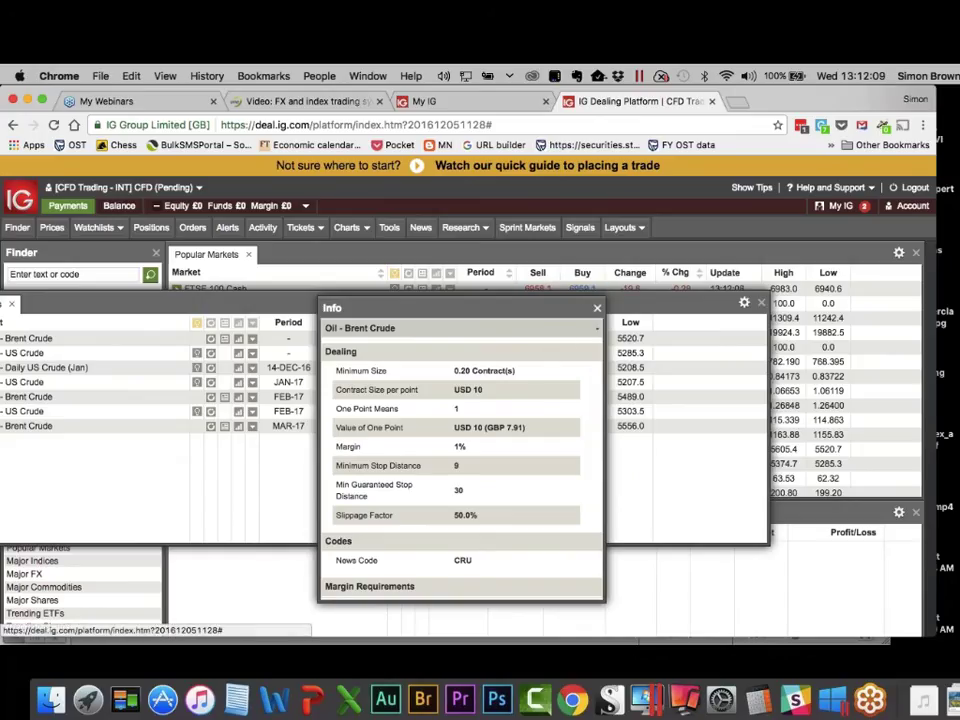
left_click(597, 307)
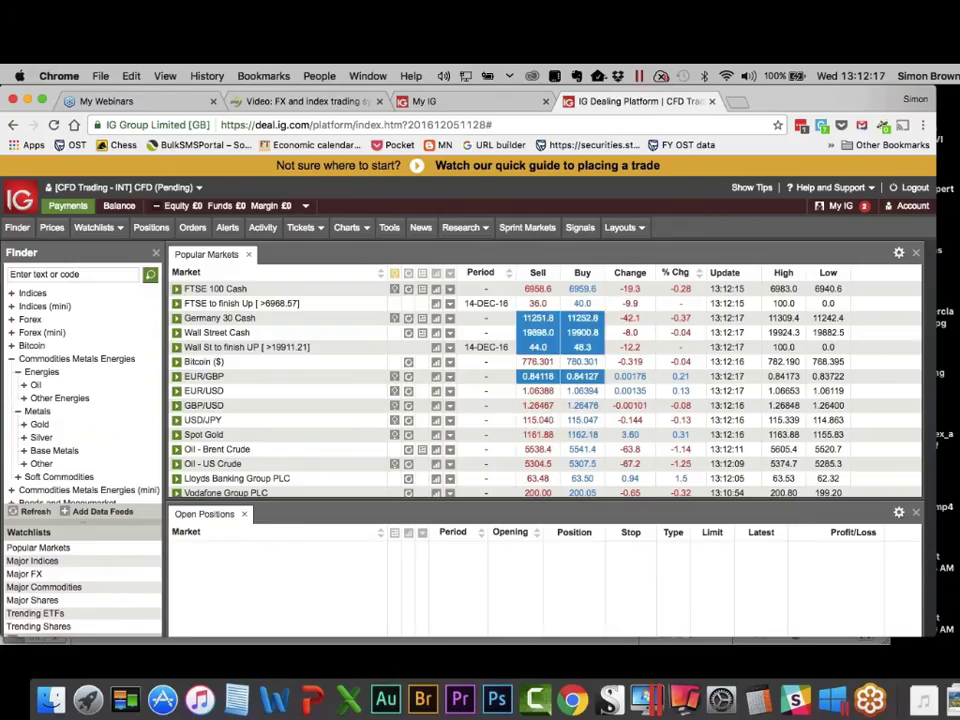
List all Major FX markets under Forex, and reposition the price list so the market names are fully visible.
left_click(12, 320)
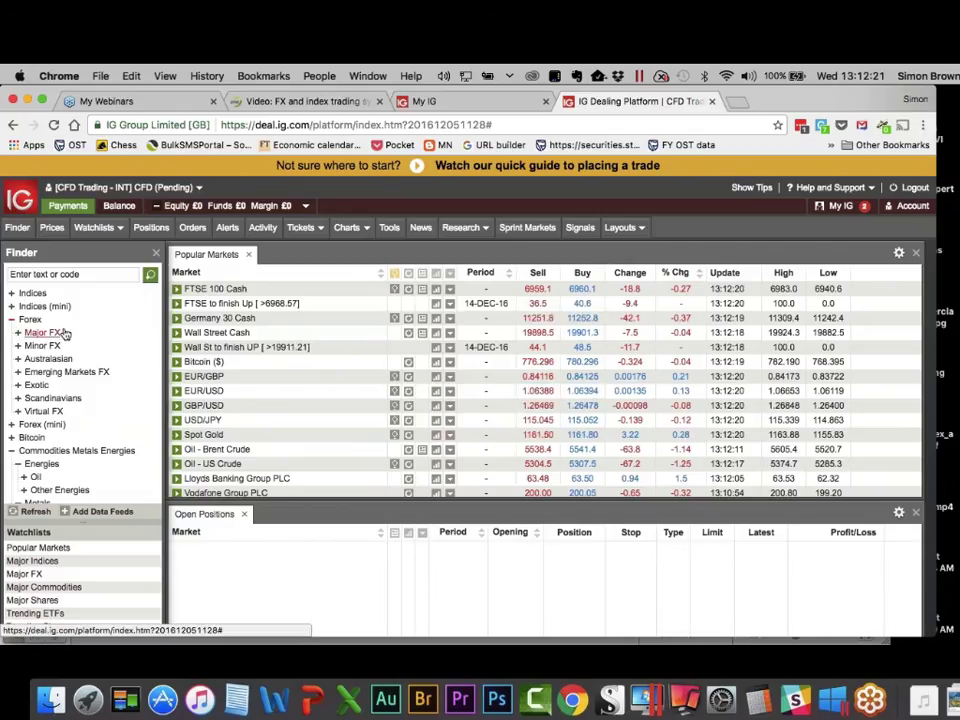
left_click(60, 332)
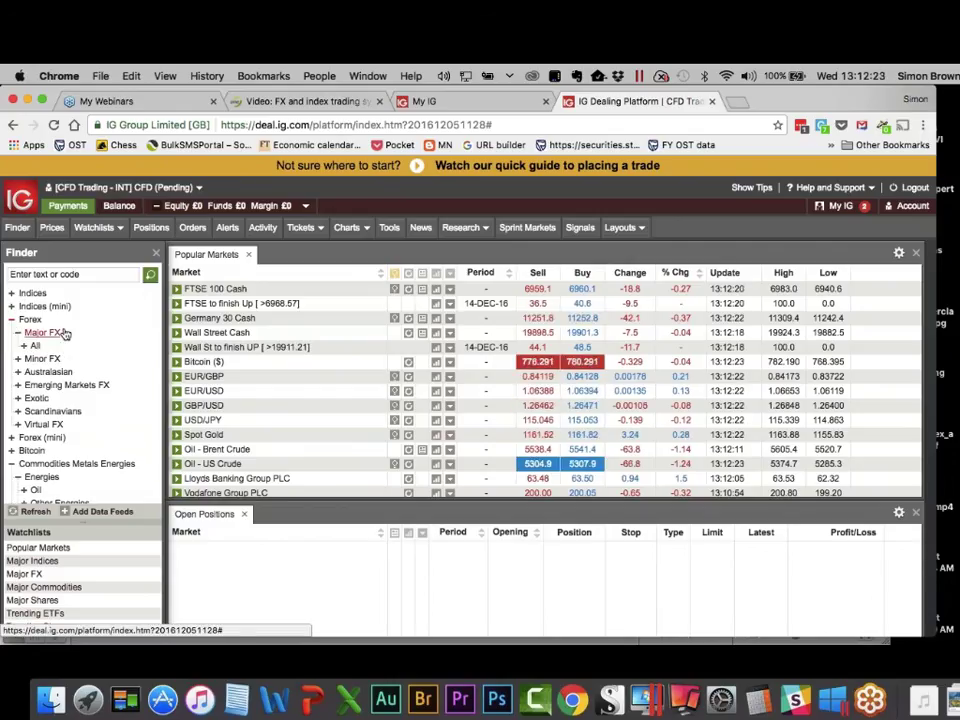
left_click(35, 345)
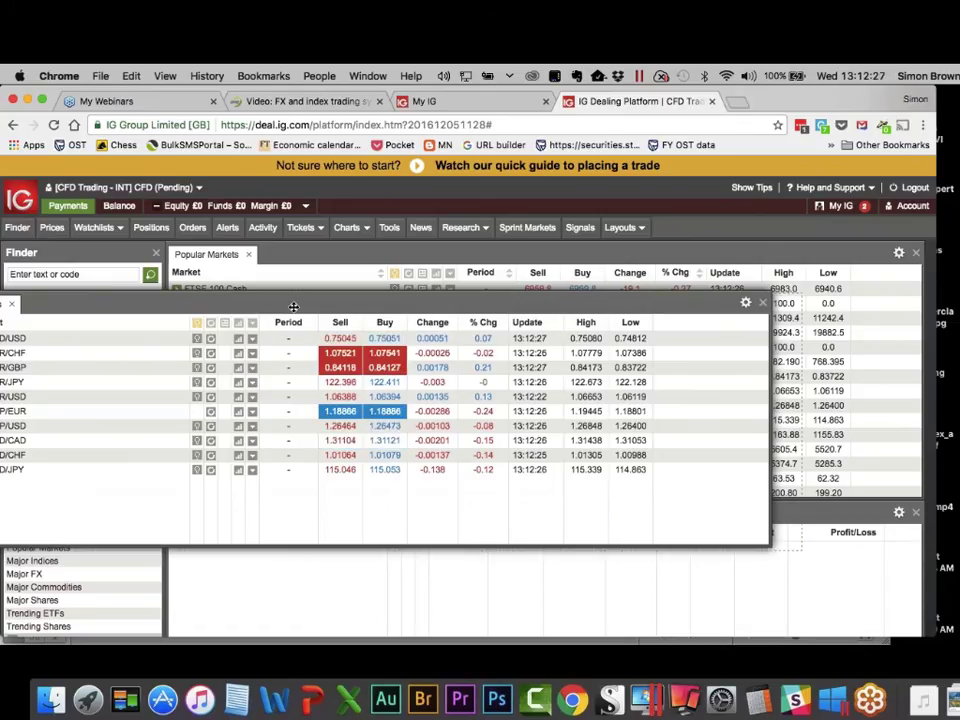
left_click_drag(293, 306, 293, 306)
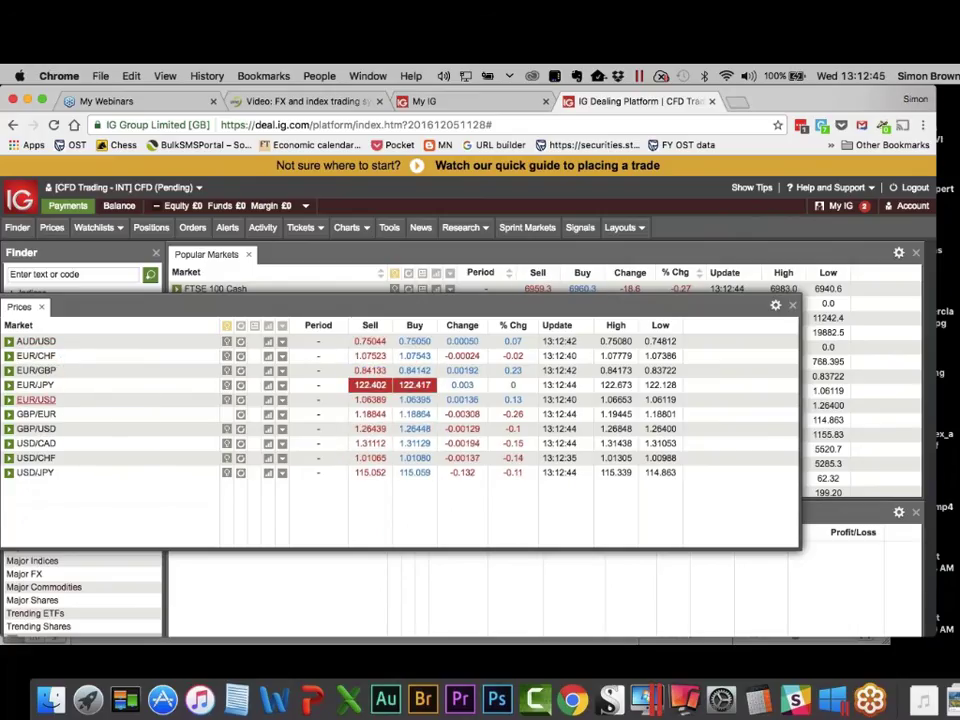
Open the EUR/USD chart fully in view and examine its hourly candles against the three EMAs from 8 to 14 December.
left_click(268, 400)
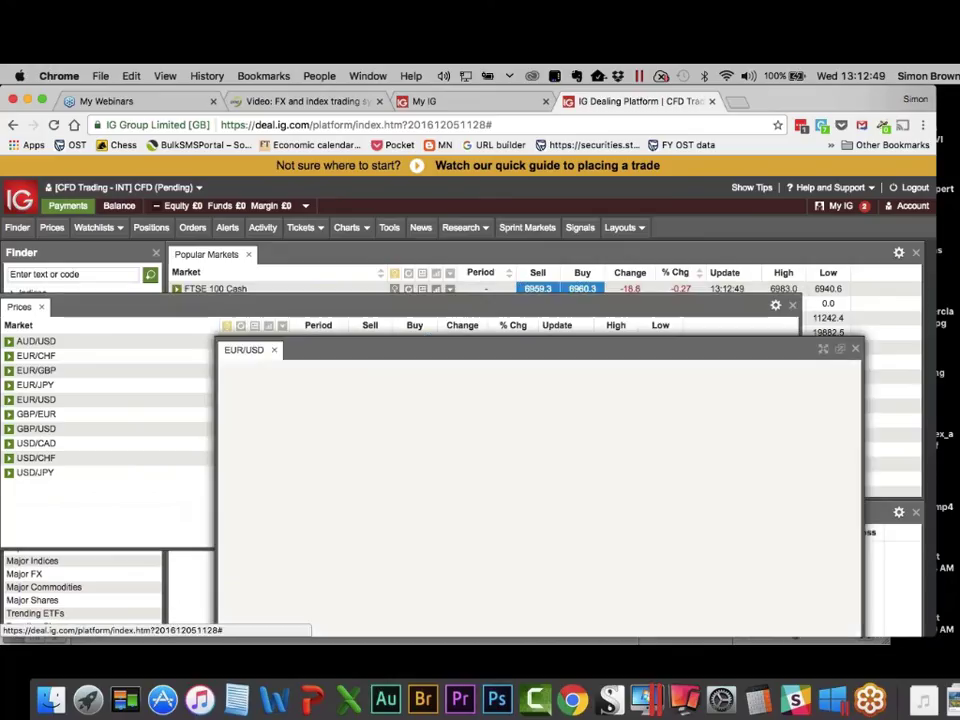
left_click_drag(411, 349, 250, 208)
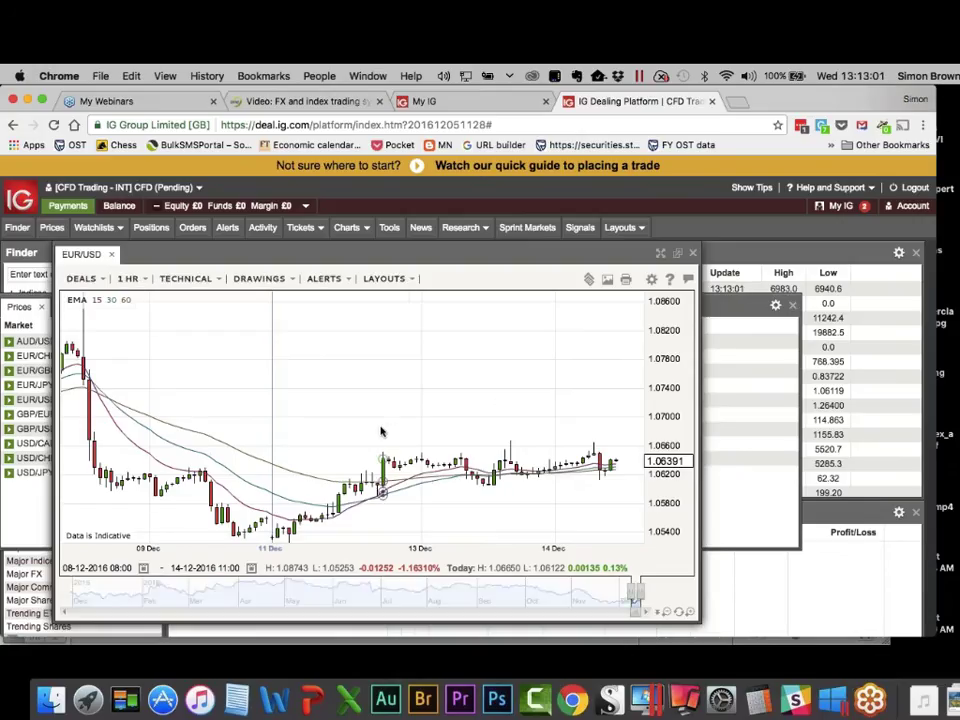
mouse_move(381, 432)
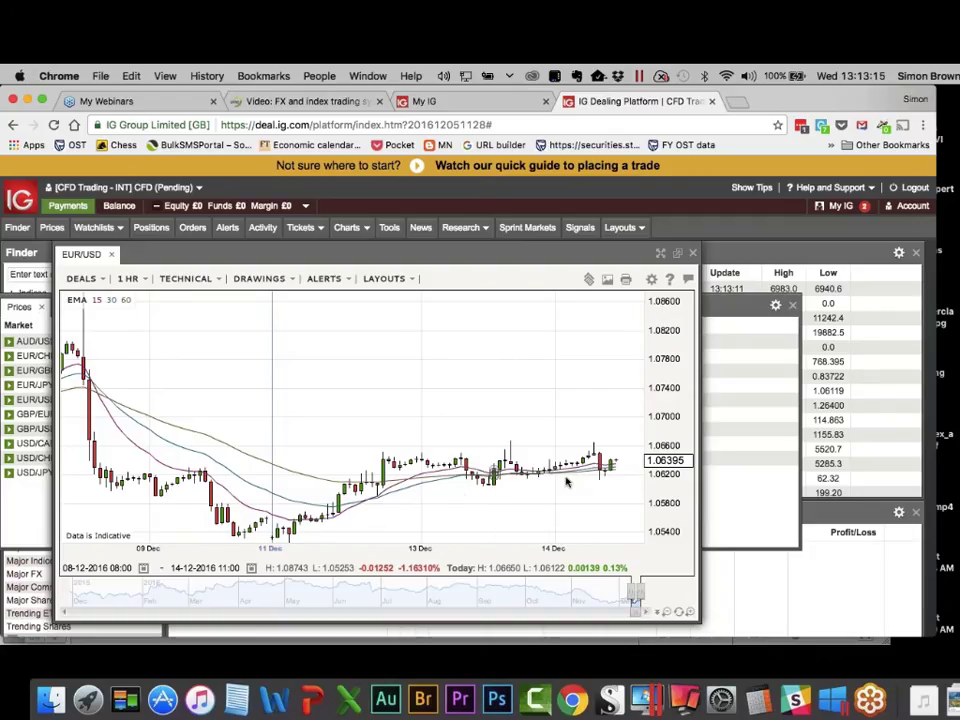
mouse_move(491, 490)
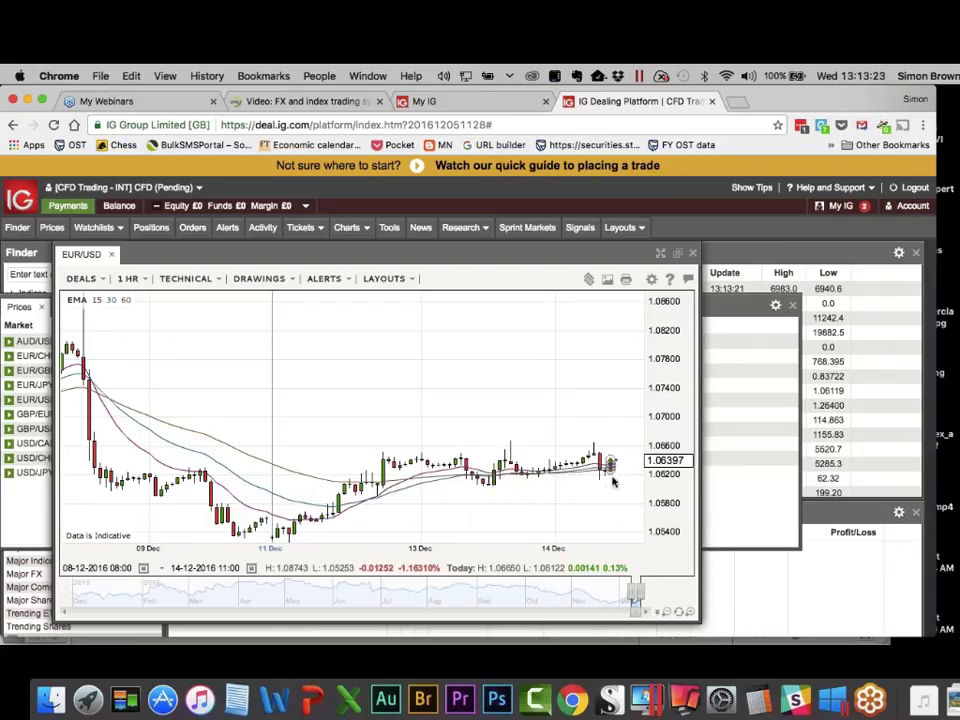
mouse_move(613, 482)
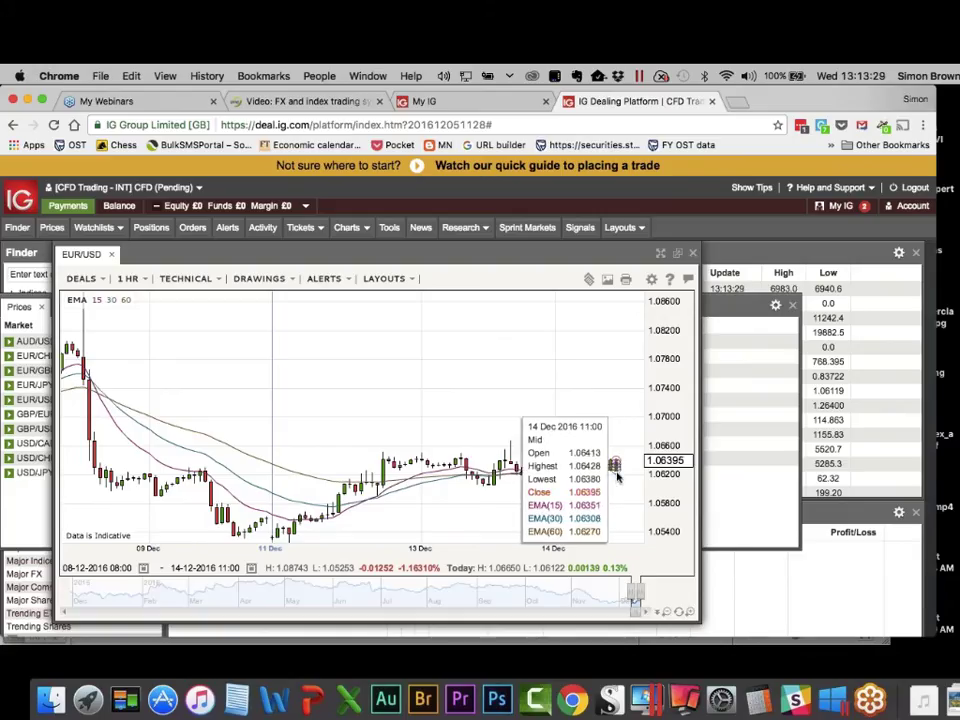
mouse_move(513, 530)
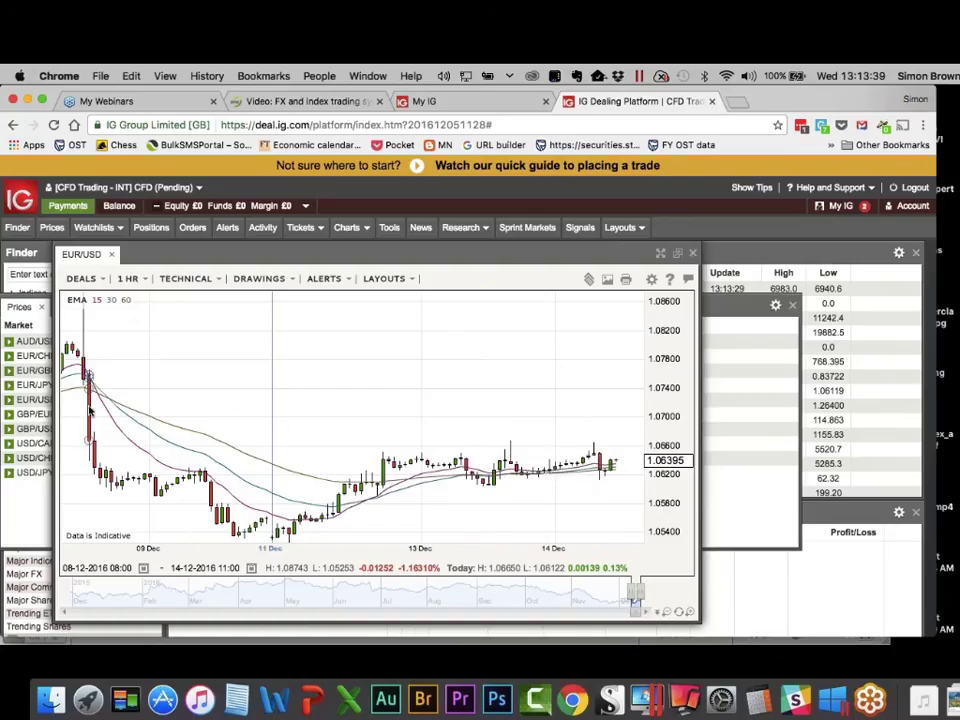
mouse_move(89, 409)
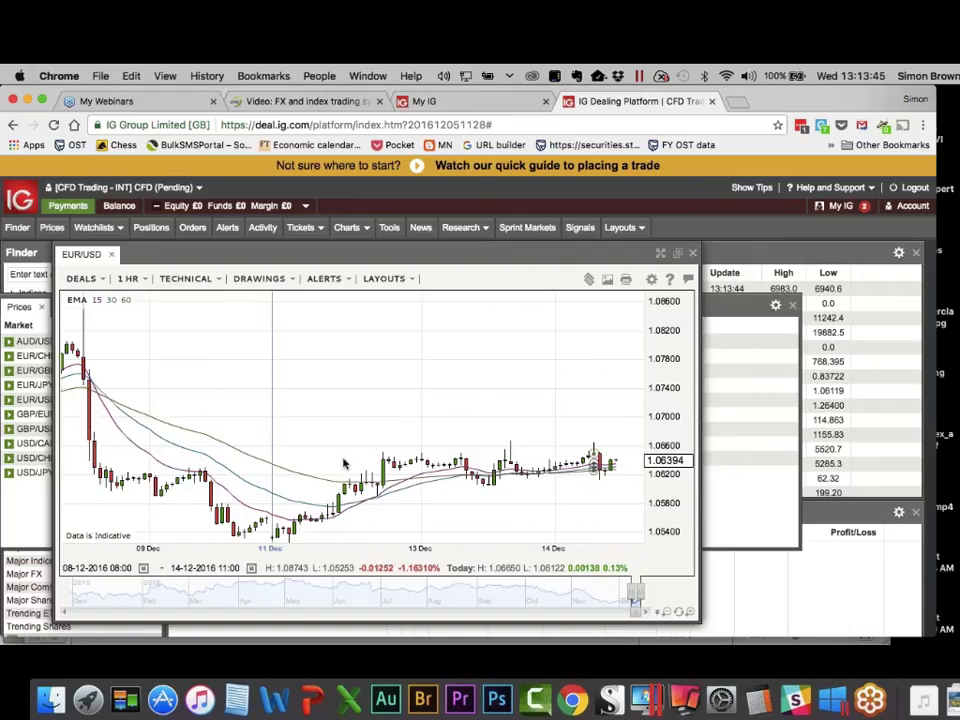
Switch the EUR/USD chart to 4-hour candles, examine the EMA crossovers from 4 to 9 December, and close the chart.
left_click(133, 280)
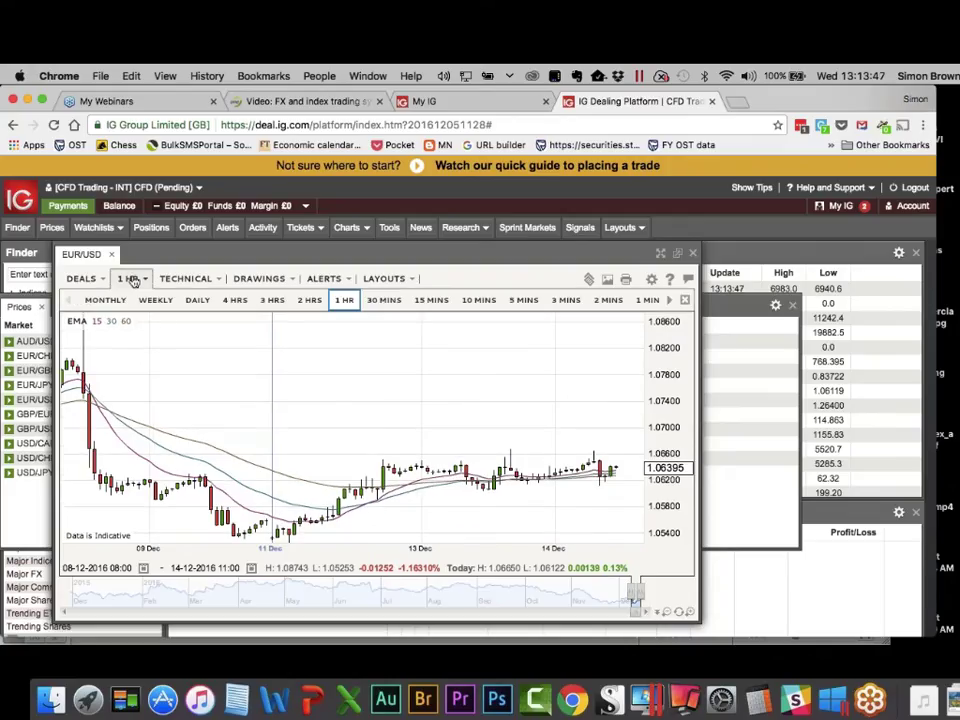
left_click(234, 300)
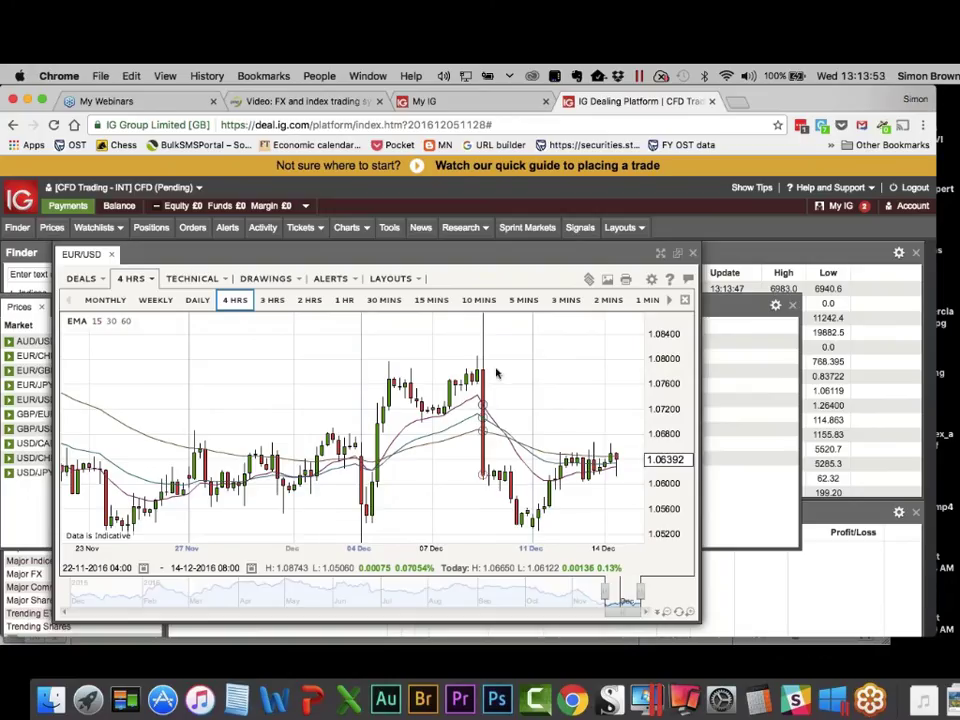
mouse_move(482, 374)
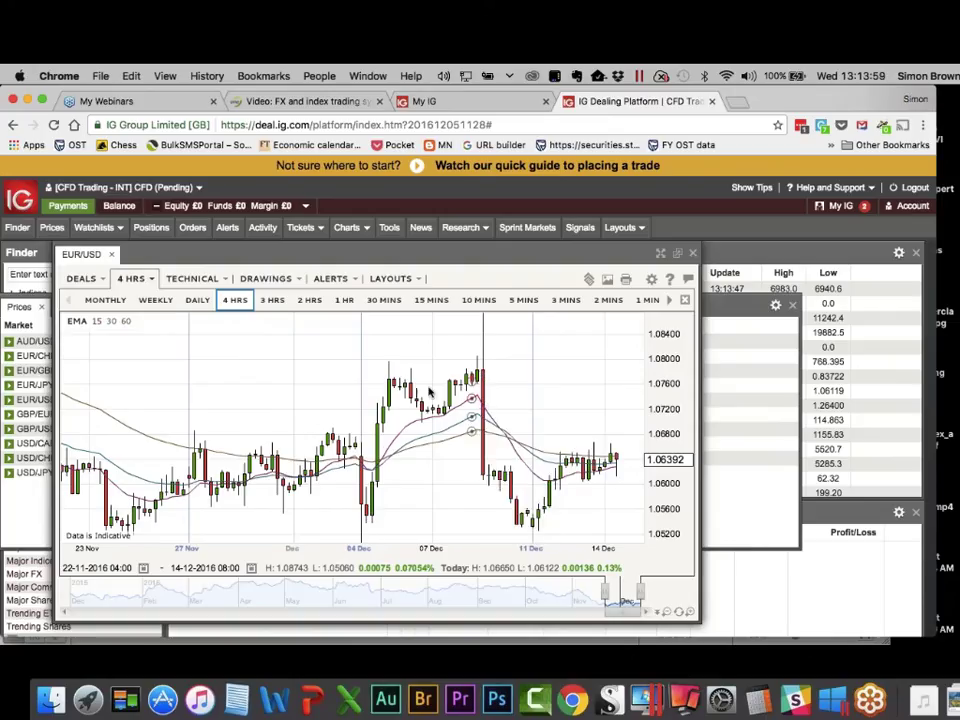
mouse_move(376, 409)
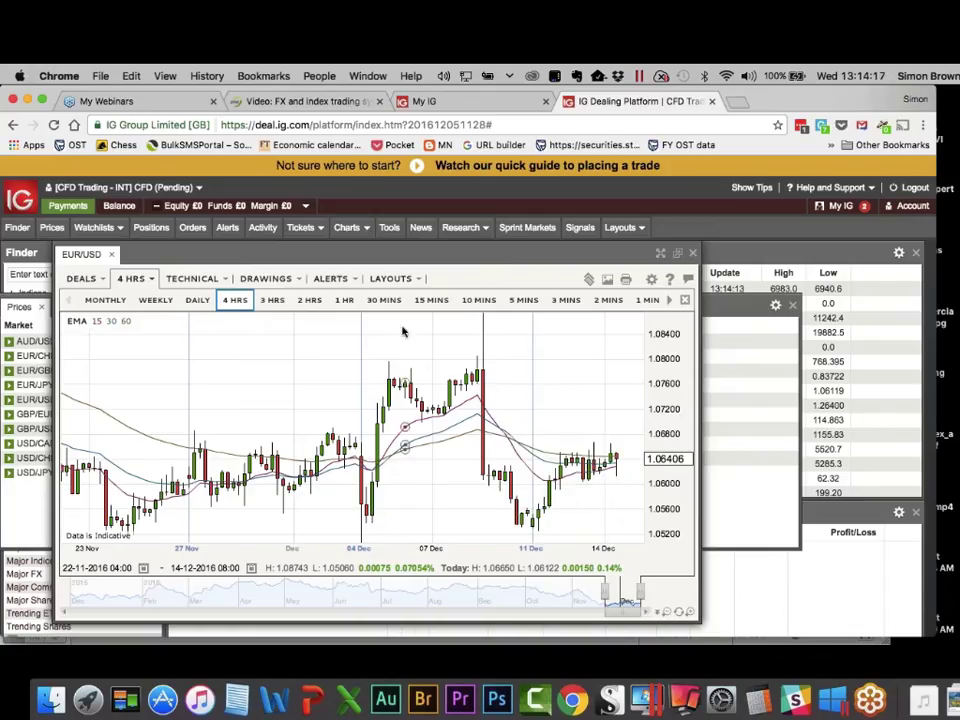
mouse_move(369, 349)
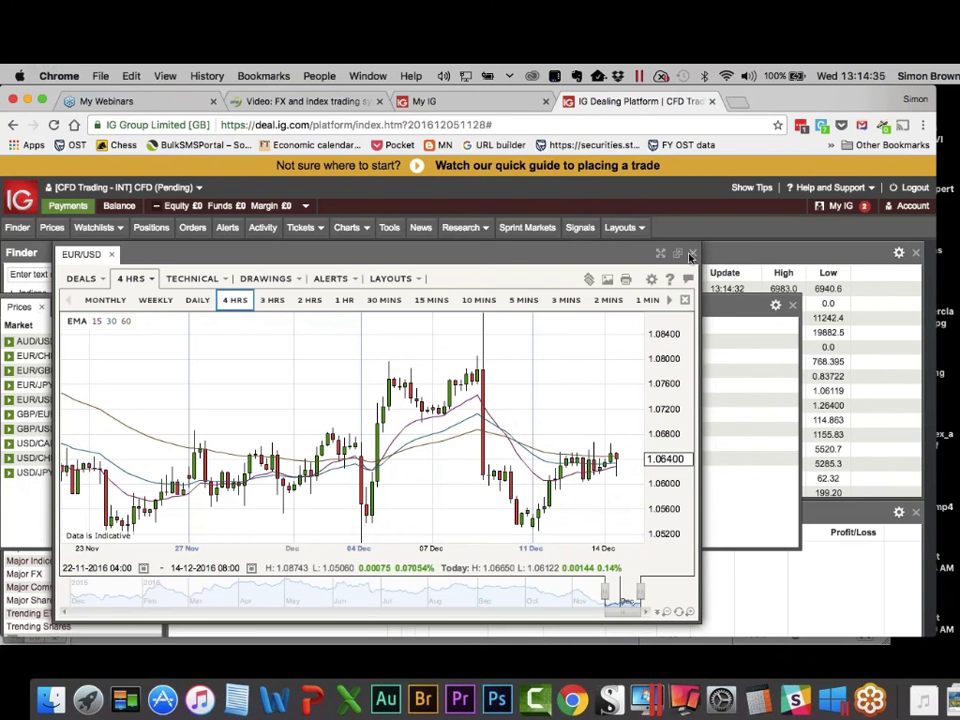
left_click(692, 253)
Close the Popular Markets window covering the major FX price list.
left_click(652, 272)
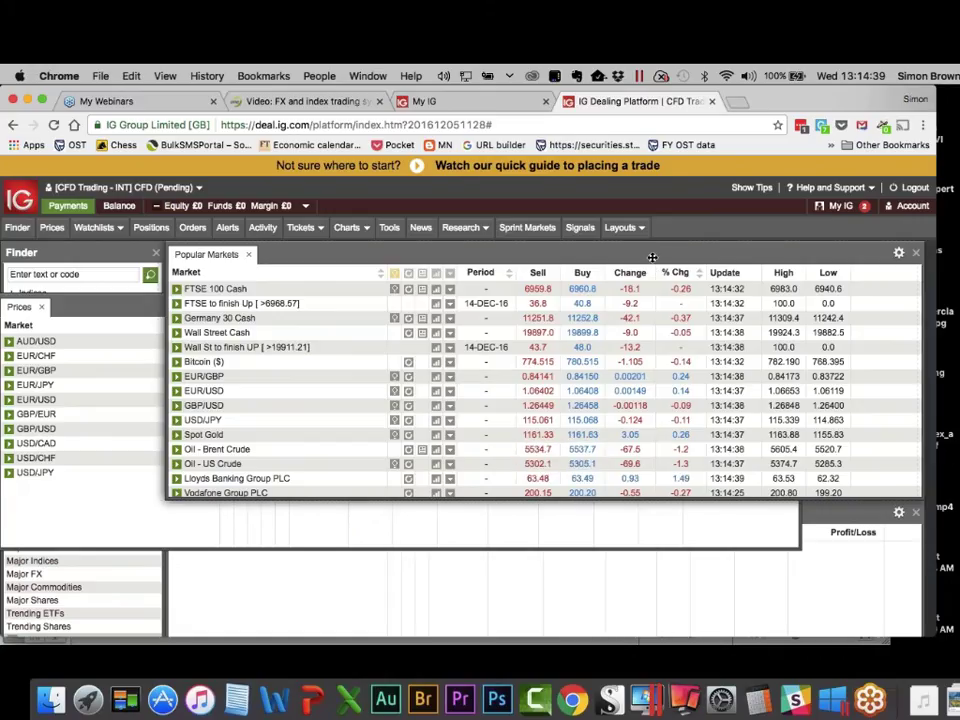
left_click_drag(912, 258, 712, 273)
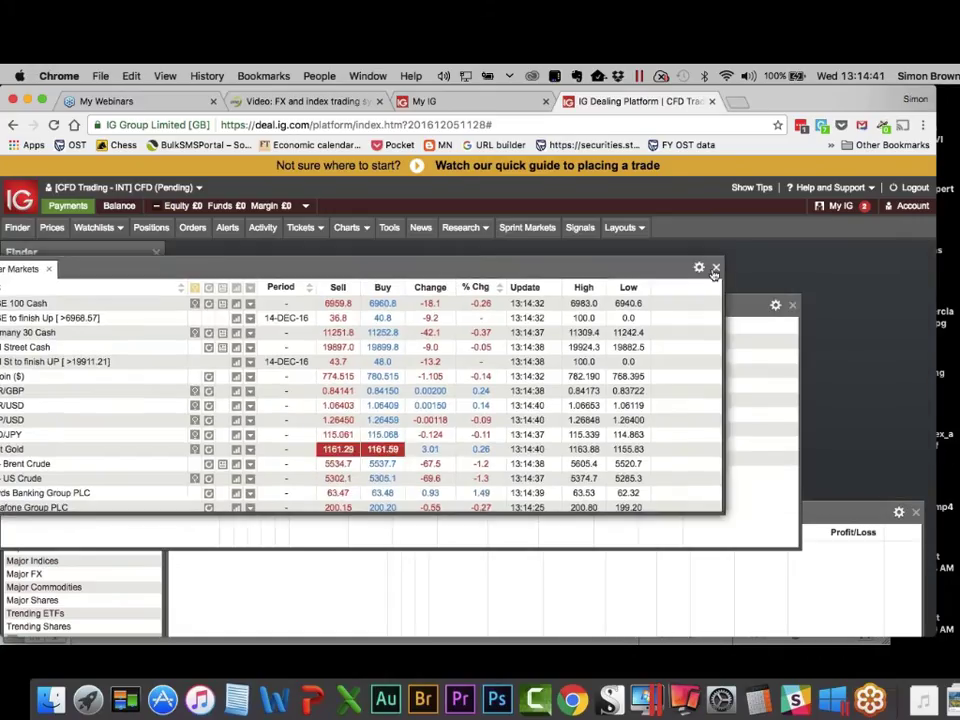
left_click(714, 270)
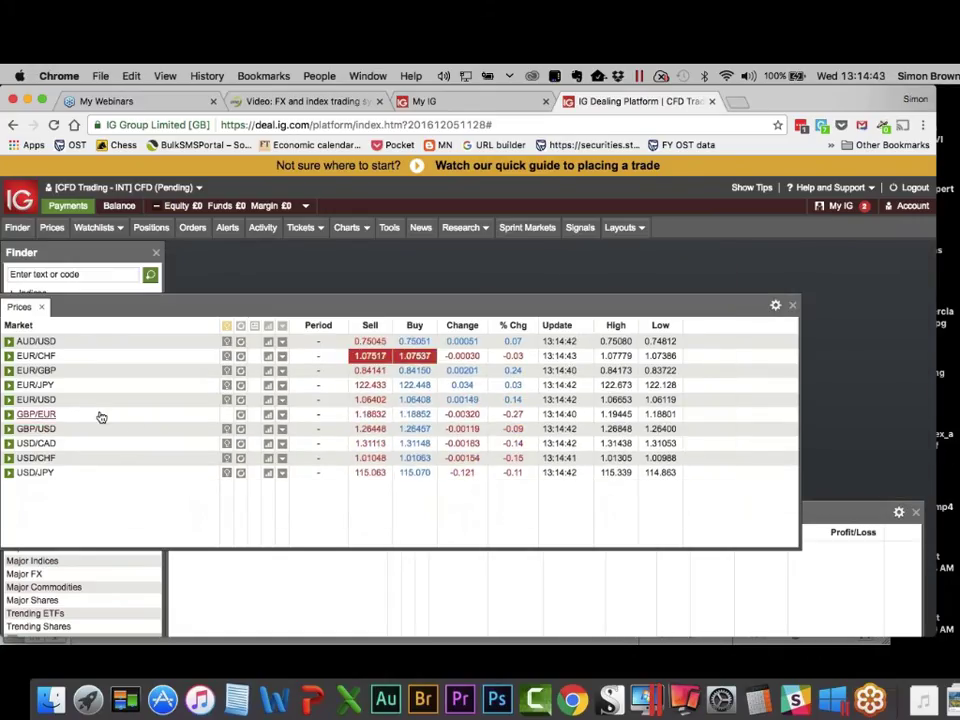
Open the GBP/EUR chart fully in view and examine its 4-hour candles against the three EMAs from 9 to 14 December.
left_click(270, 414)
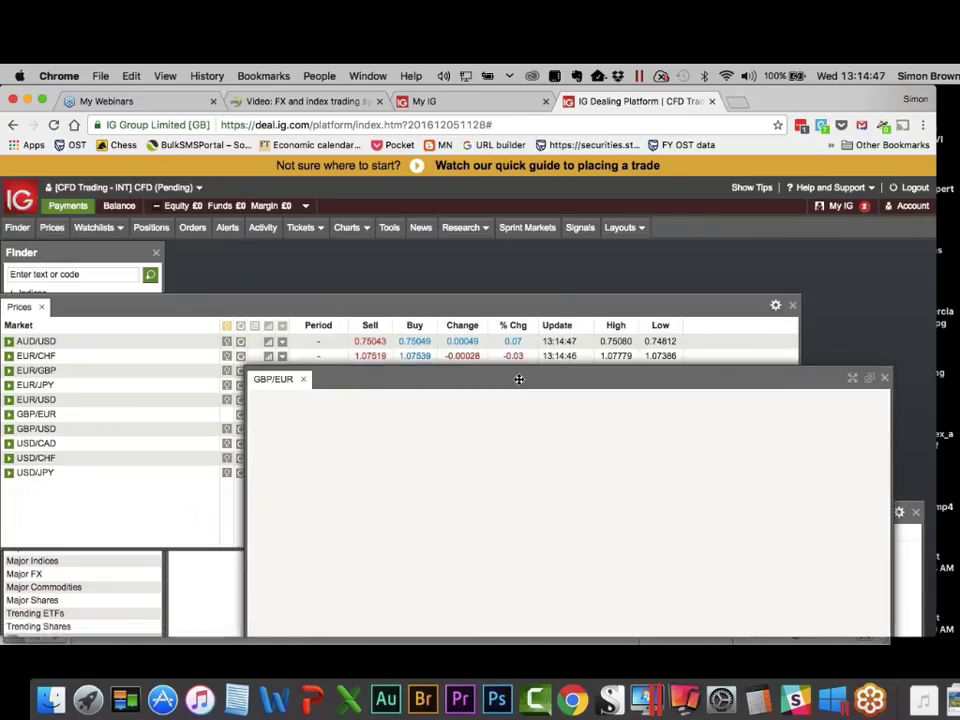
left_click_drag(519, 379, 334, 245)
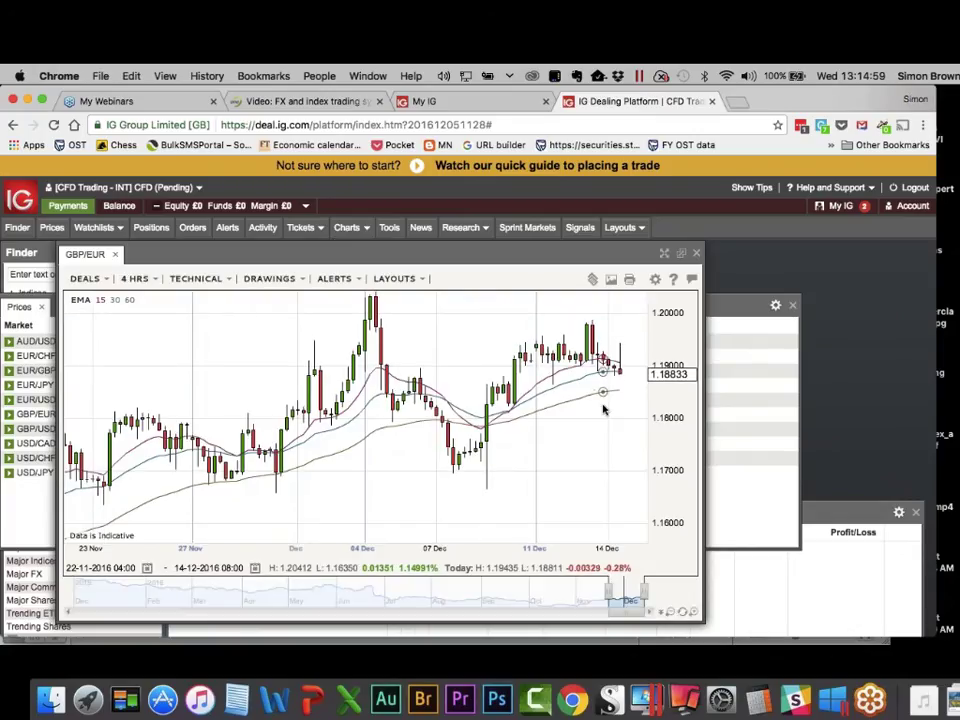
mouse_move(619, 403)
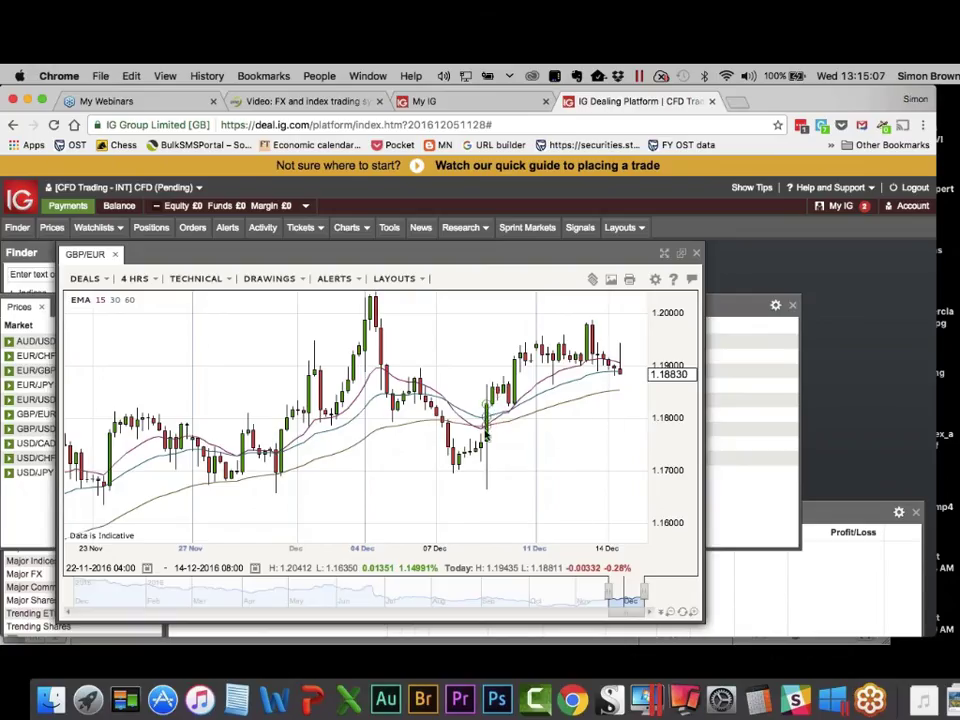
mouse_move(487, 431)
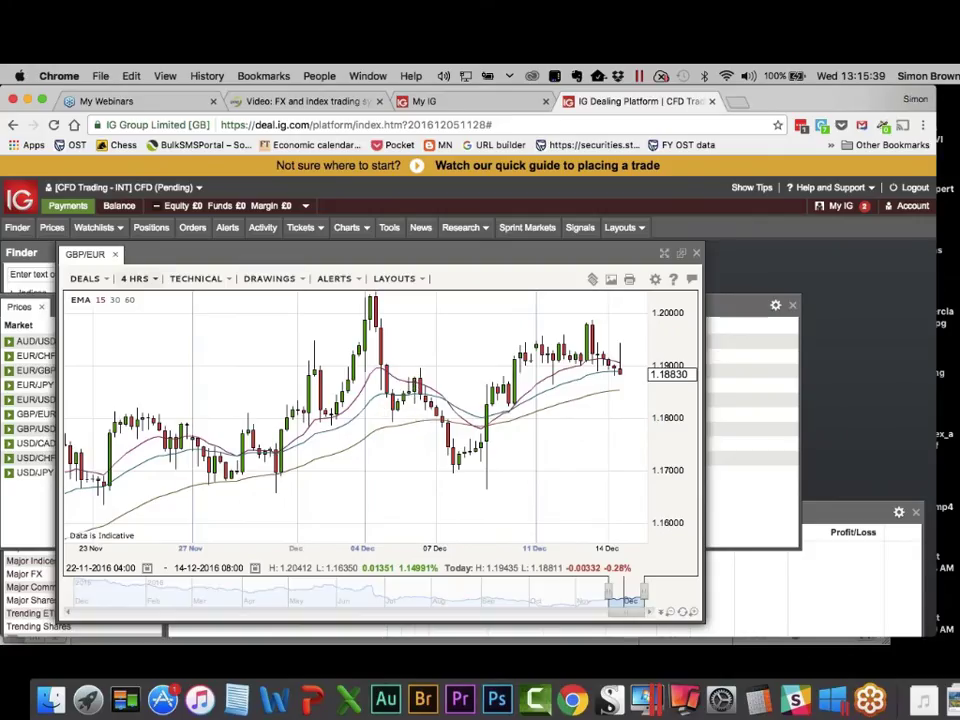
Switch the GBP/EUR chart to 1-hour candles and examine them against the three EMAs from 9 to 11 December.
left_click(135, 278)
left_click(348, 300)
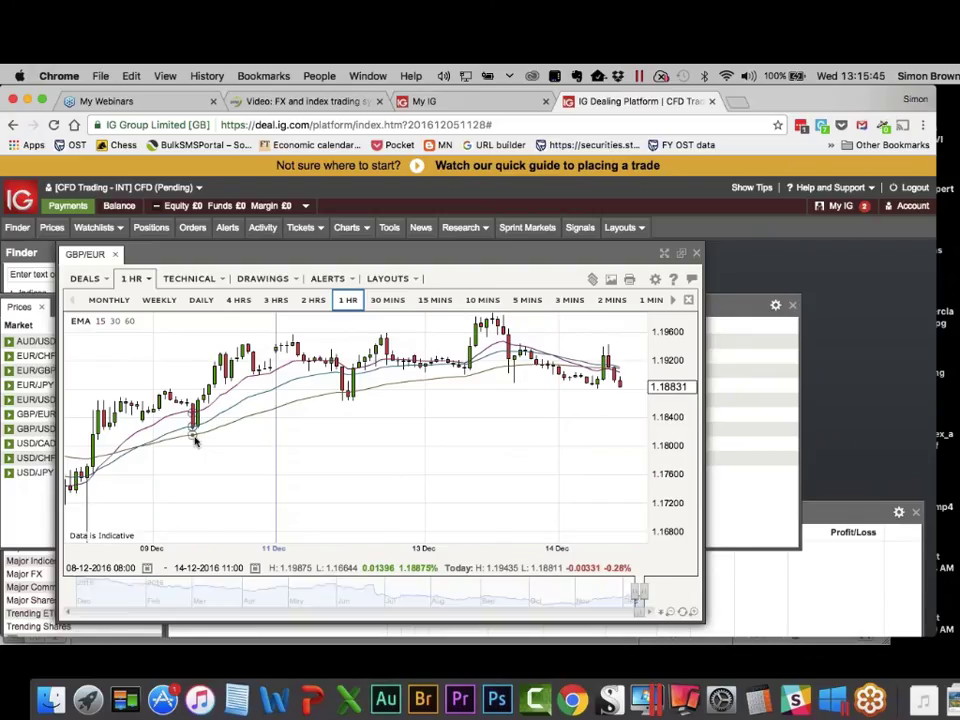
mouse_move(197, 440)
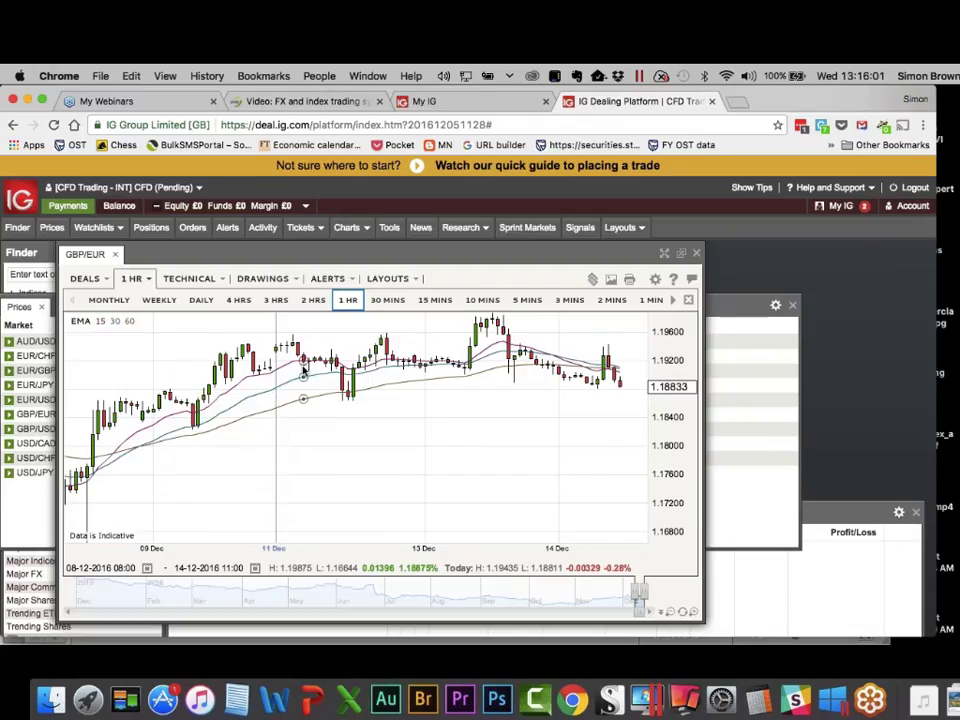
Examine the GBP/EUR hourly candles against the three EMAs around 11 December, and close the chart.
mouse_move(304, 372)
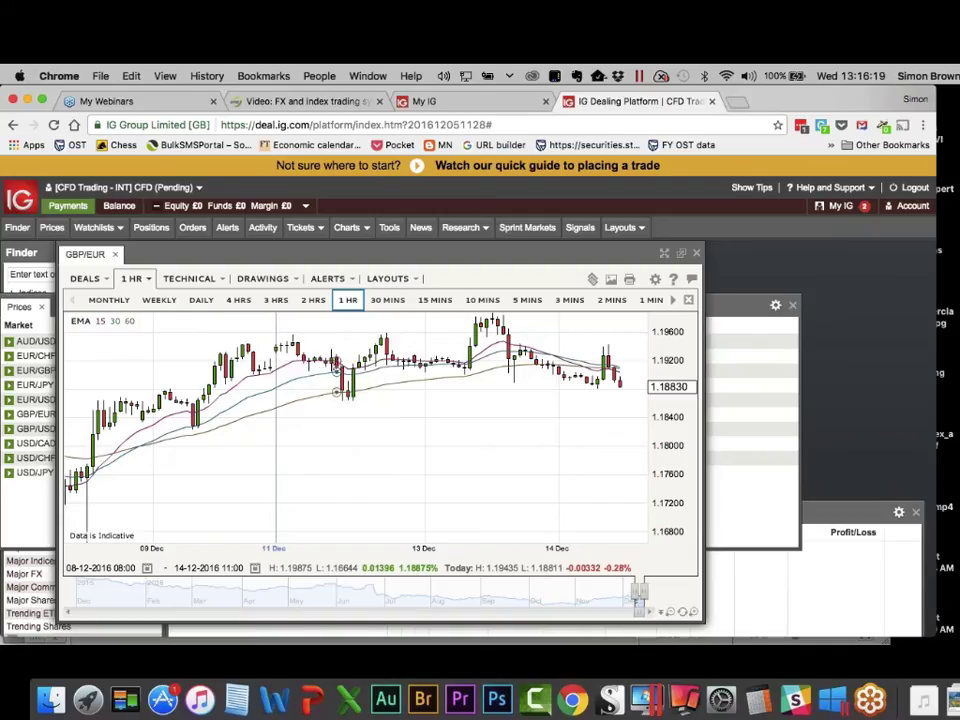
left_click(696, 253)
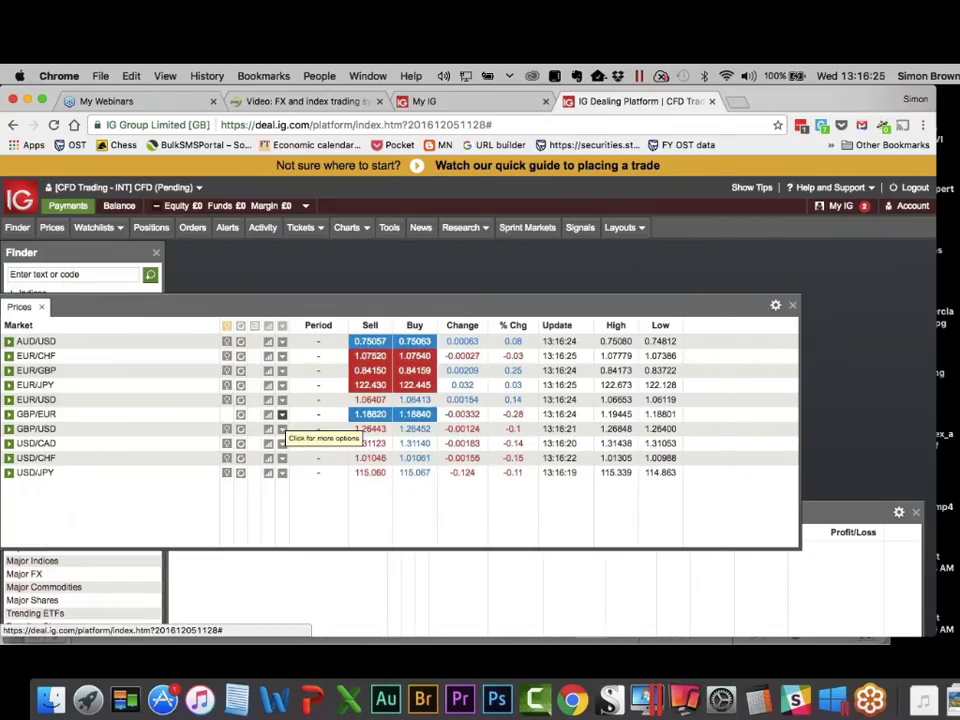
left_click(282, 414)
left_click(304, 541)
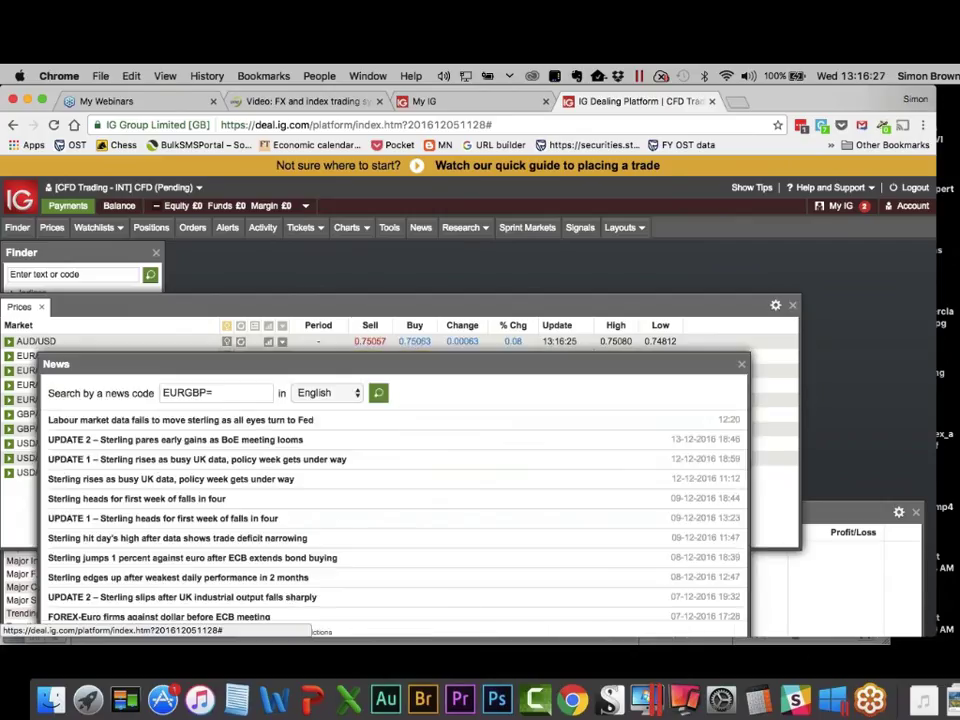
left_click(741, 364)
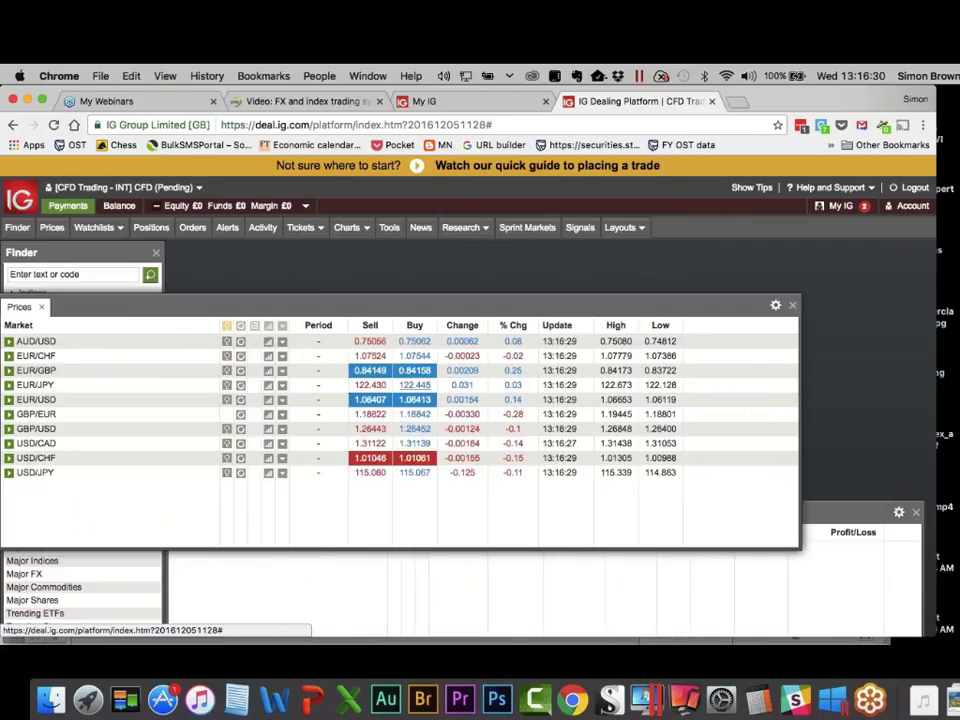
Look up the dealing information for GBP/EUR, such as contract size and margin, and close the info window.
left_click(282, 414)
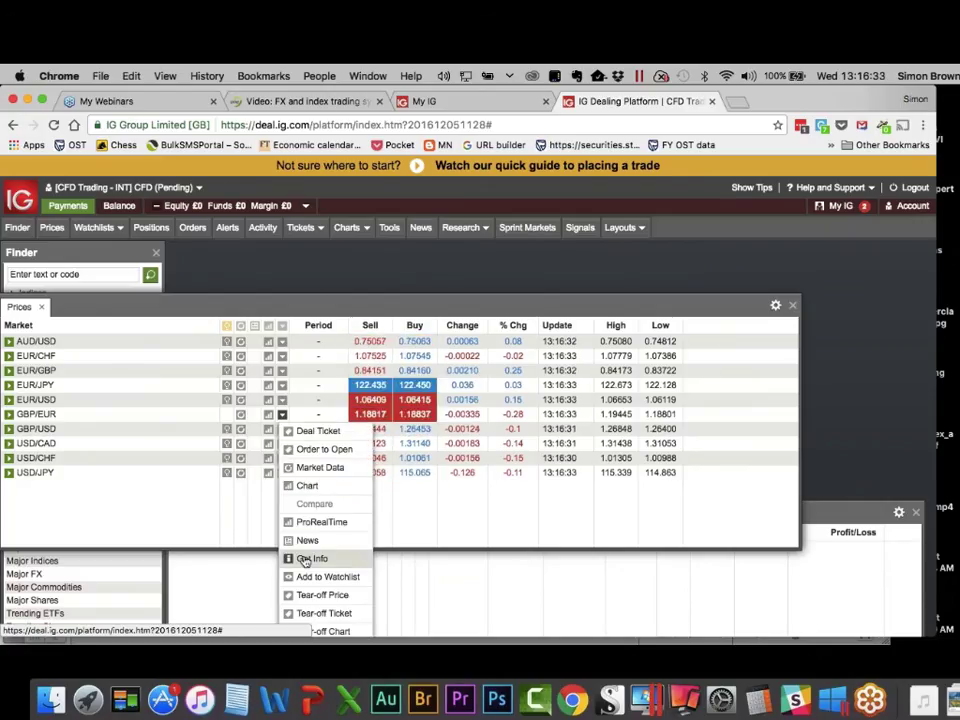
left_click(305, 558)
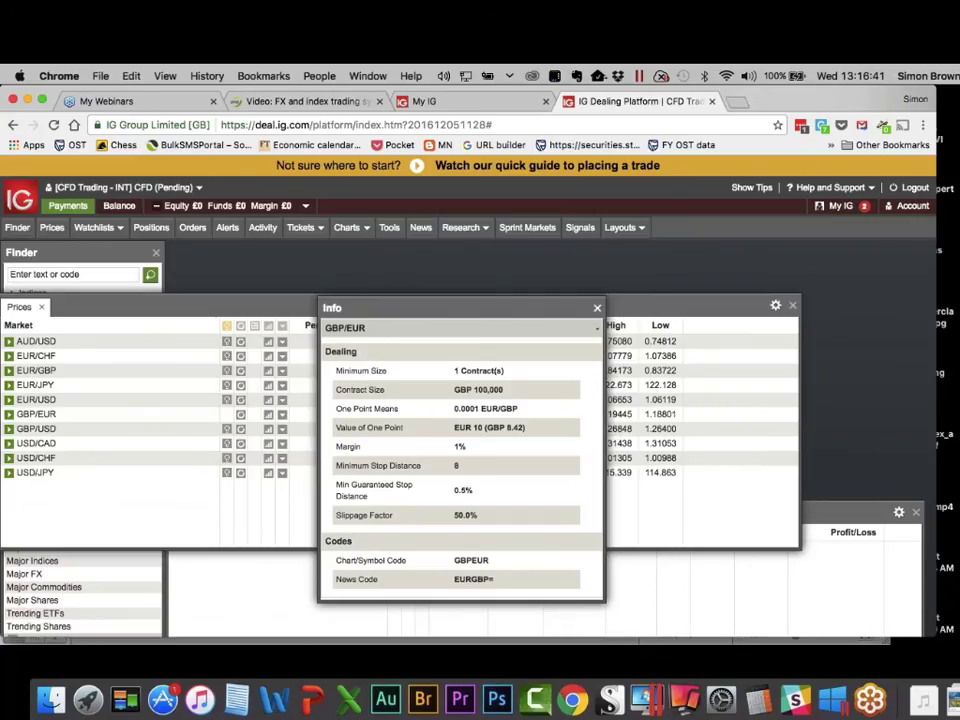
left_click(597, 307)
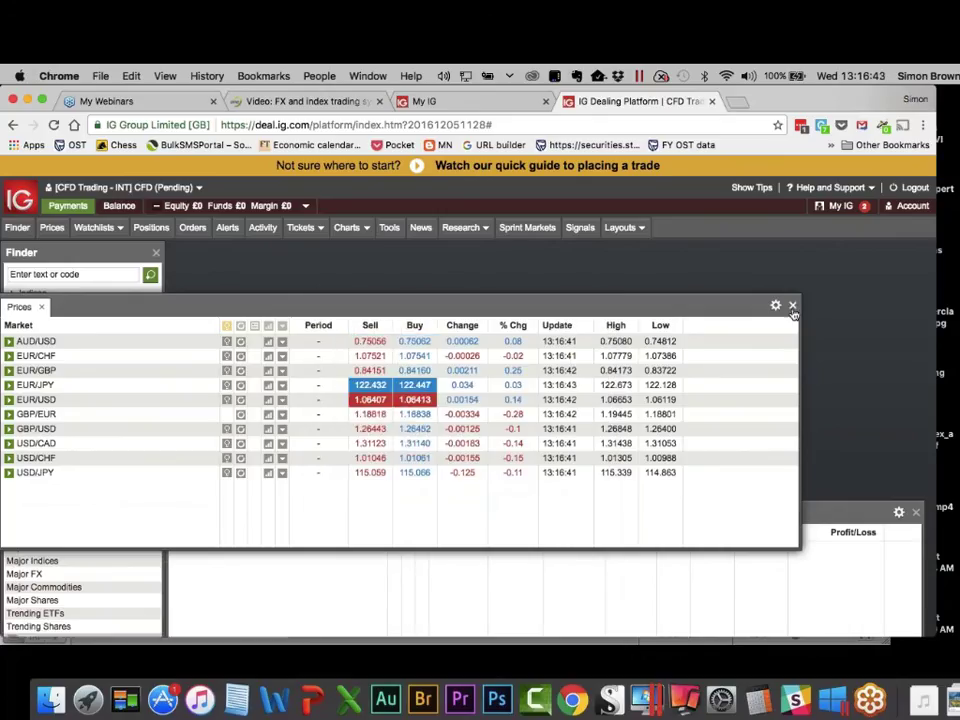
Close the forex price list and open the FTSE 100 prices from the Stock Indices group in the Finder.
left_click(792, 304)
left_click(44, 293)
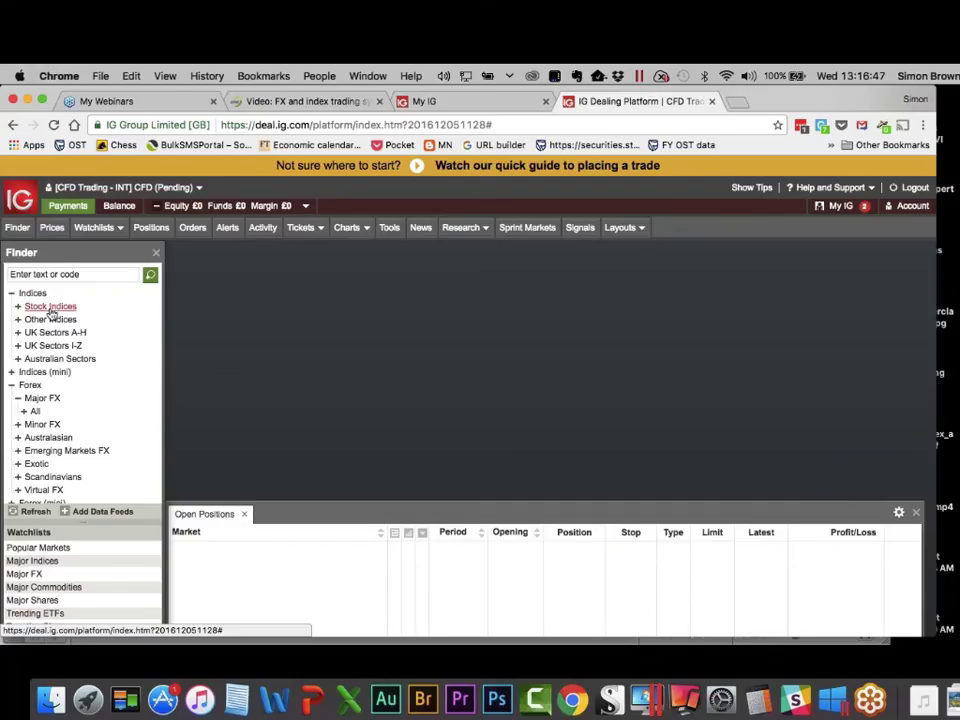
left_click(50, 307)
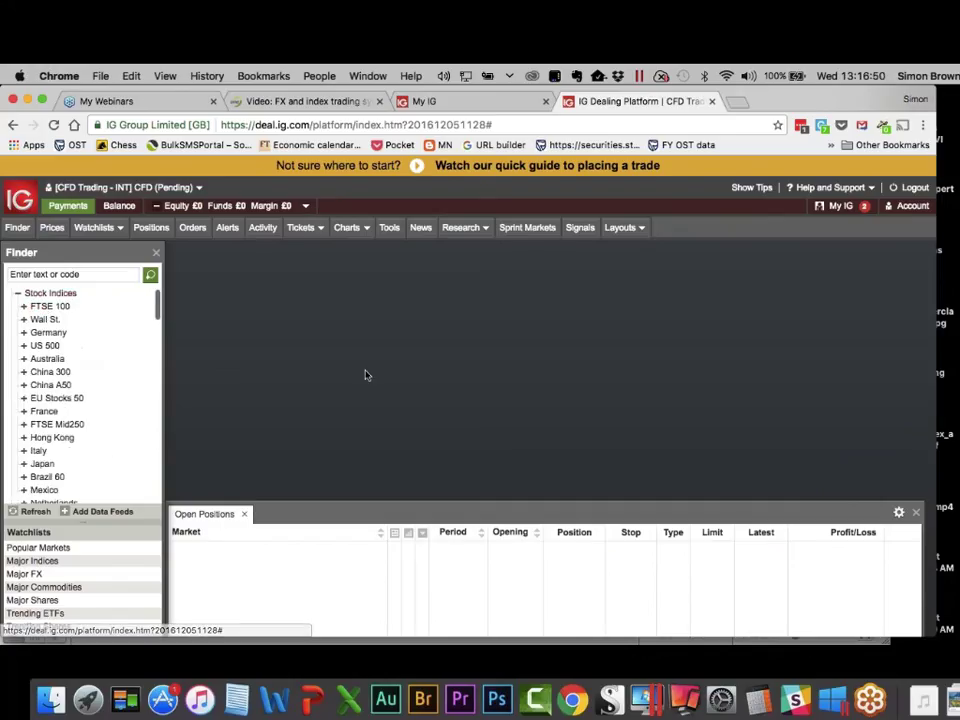
double_click(52, 307)
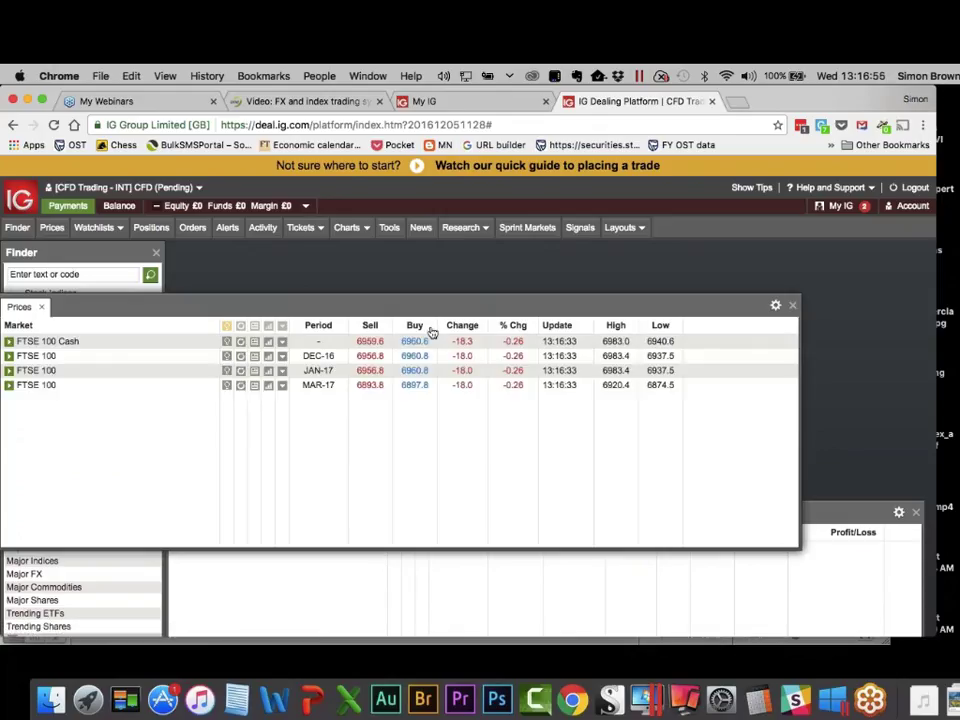
Open the FTSE 100 Cash chart from the price list and place its window fully in view.
left_click_drag(470, 306, 535, 284)
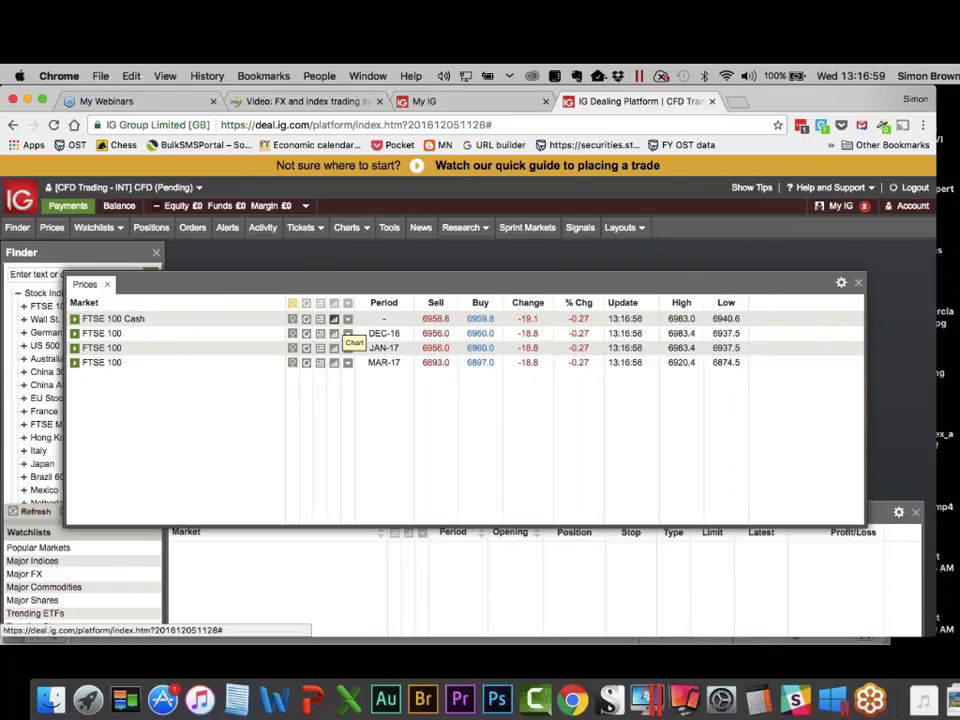
left_click(334, 318)
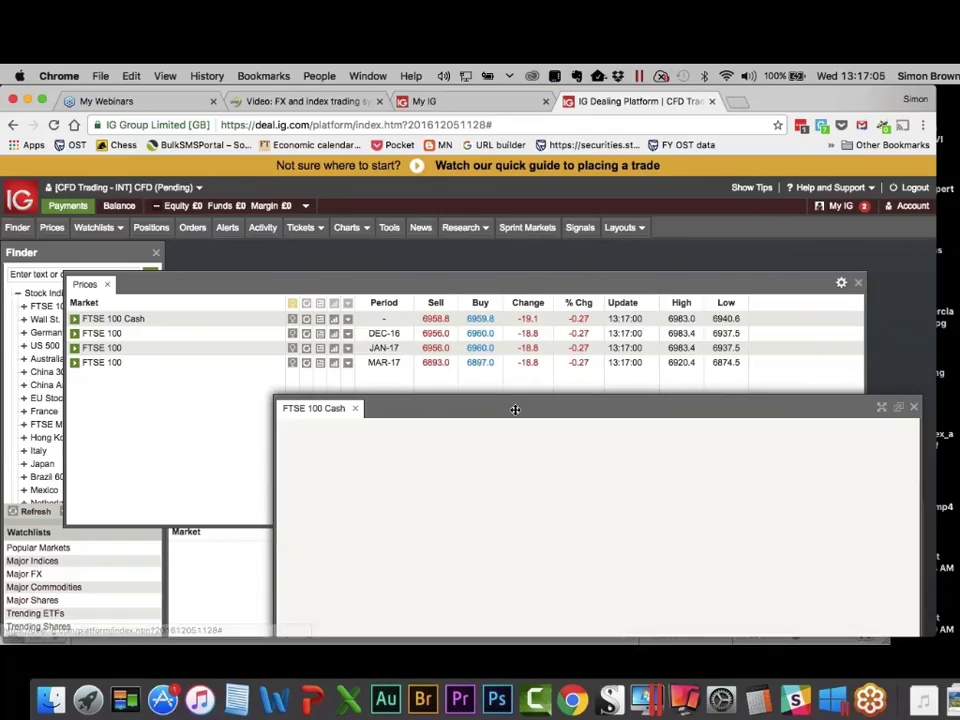
left_click_drag(514, 407, 363, 252)
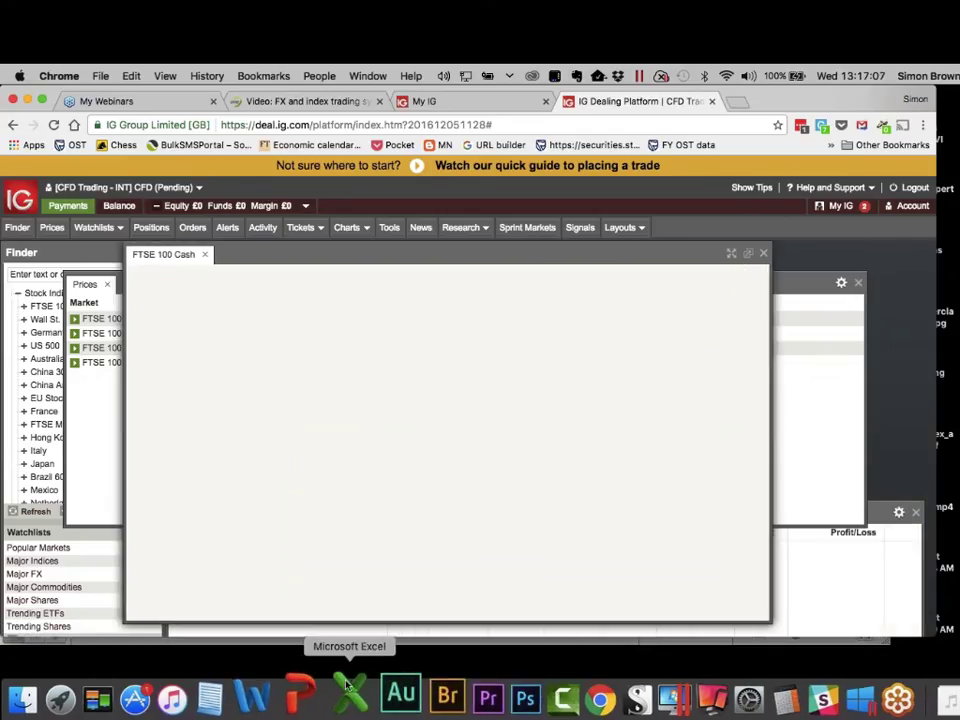
Open the Lazy system trading alerts sign-up link from the Just One Lap FX and index trading page in a new tab and view it.
left_click(255, 101)
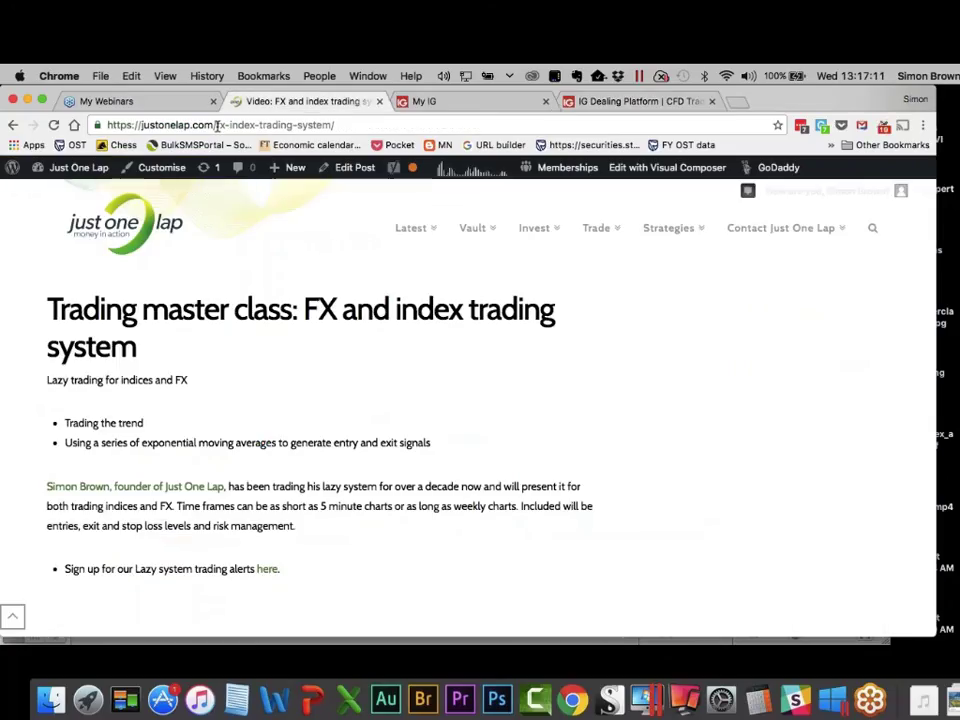
left_click(268, 569, "super")
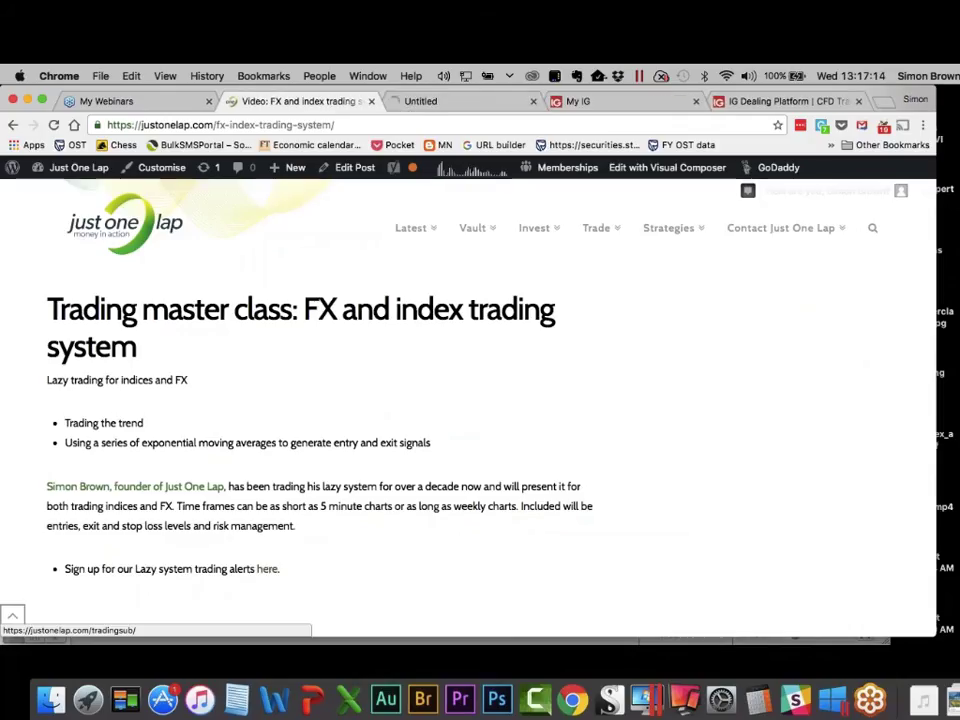
left_click(435, 100)
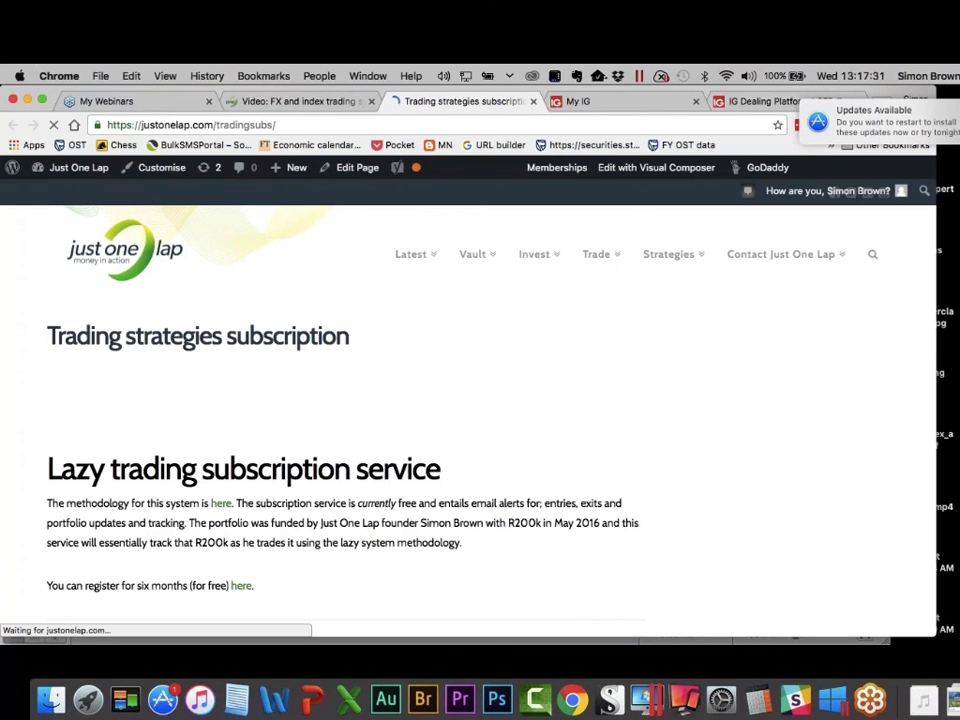
mouse_move(426, 258)
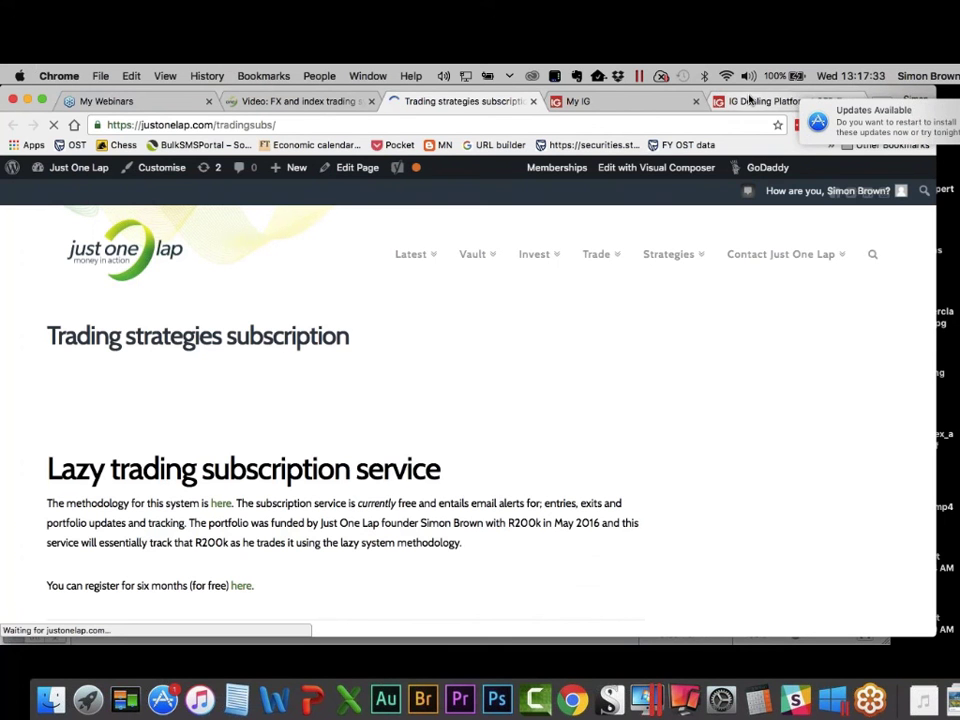
Return to the IG Dealing Platform and switch the FTSE 100 Cash chart to 15-minute candles.
left_click(757, 101)
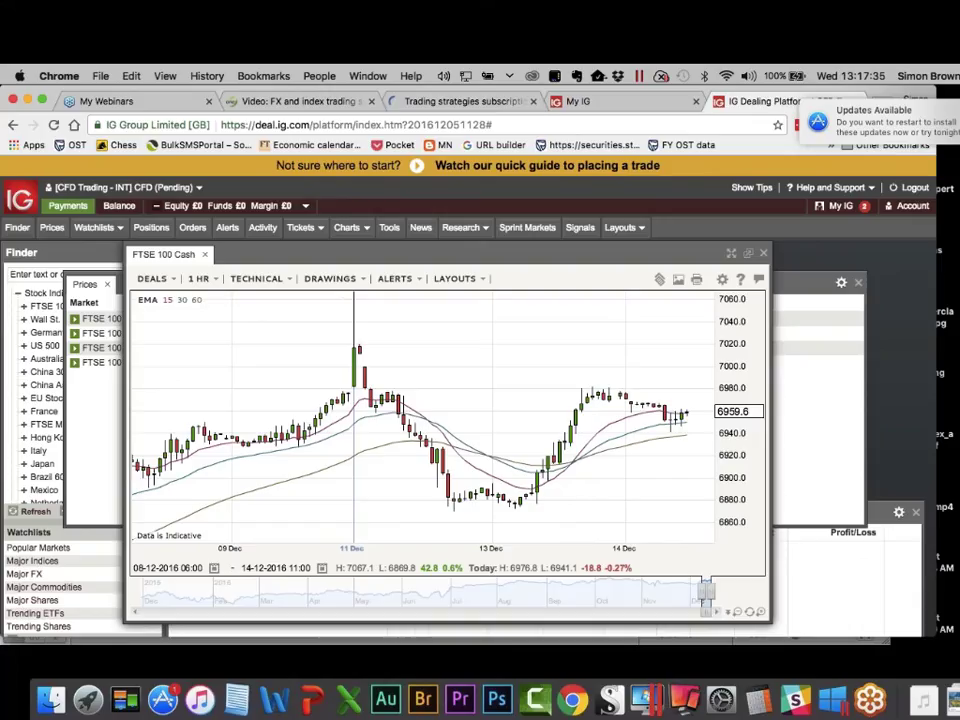
left_click(200, 280)
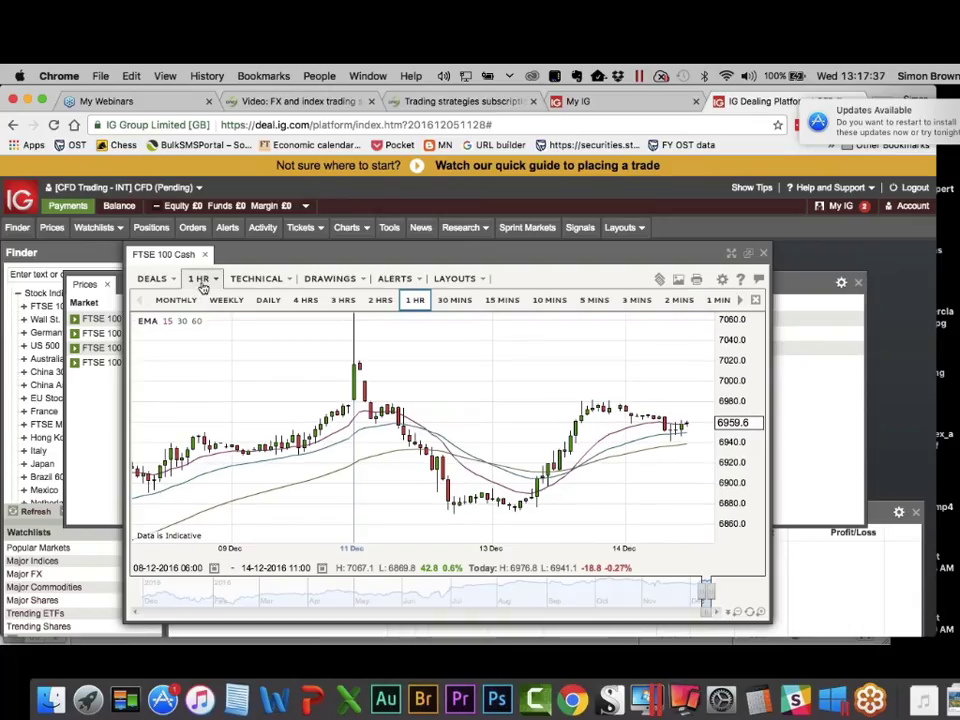
left_click(502, 300)
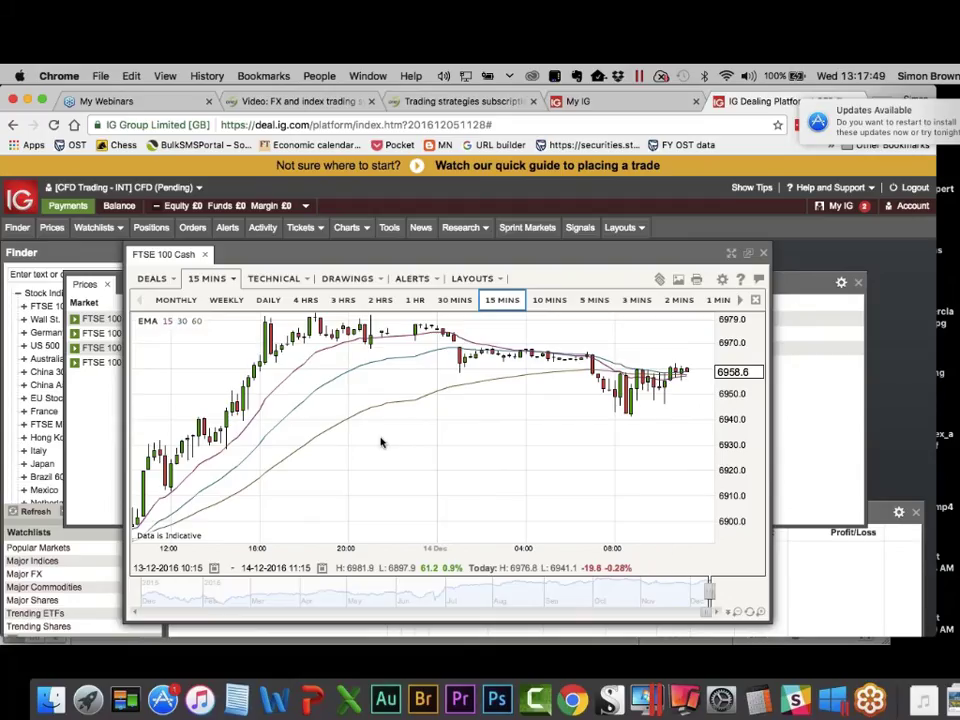
Examine the 15-minute EMA crossovers from 9 to 14 December, and widen the chart's date range back to April 2016.
left_click_drag(707, 591, 701, 591)
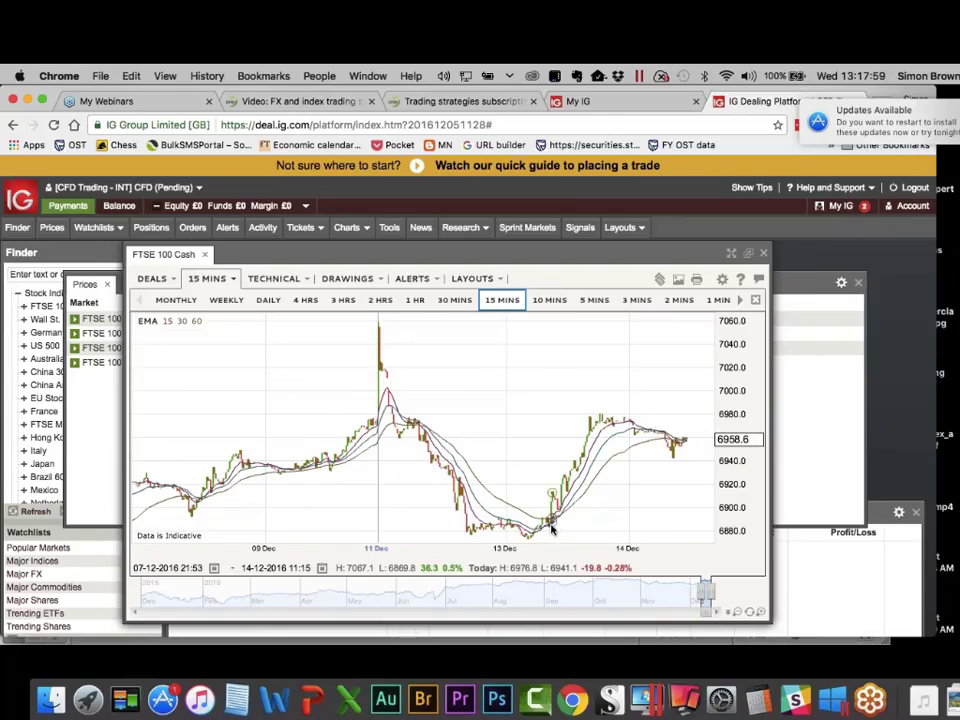
mouse_move(551, 530)
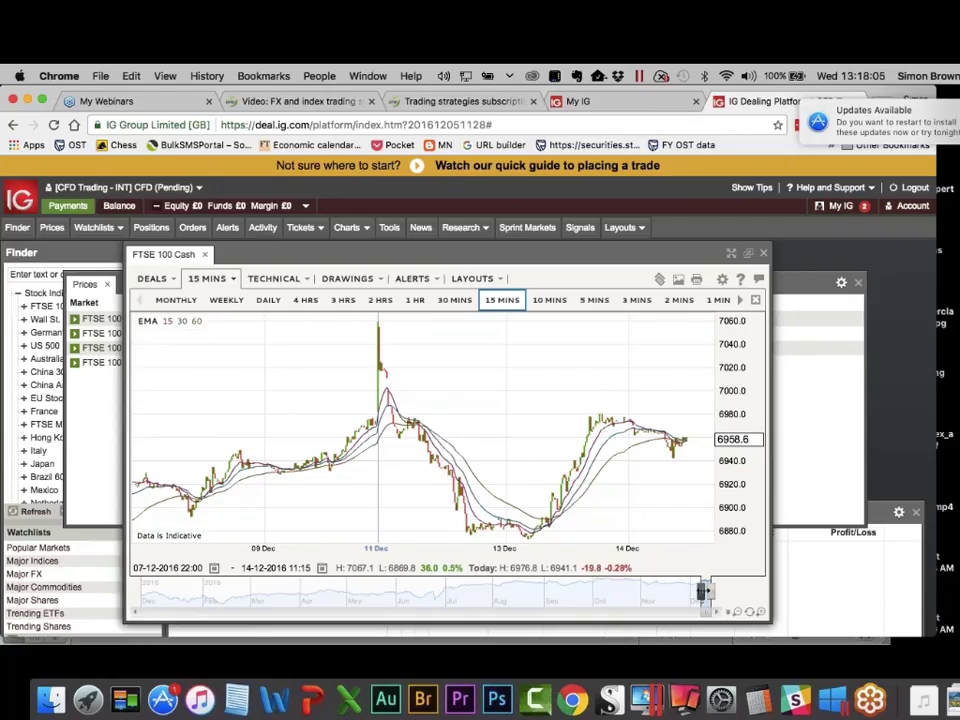
left_click_drag(701, 591, 324, 592)
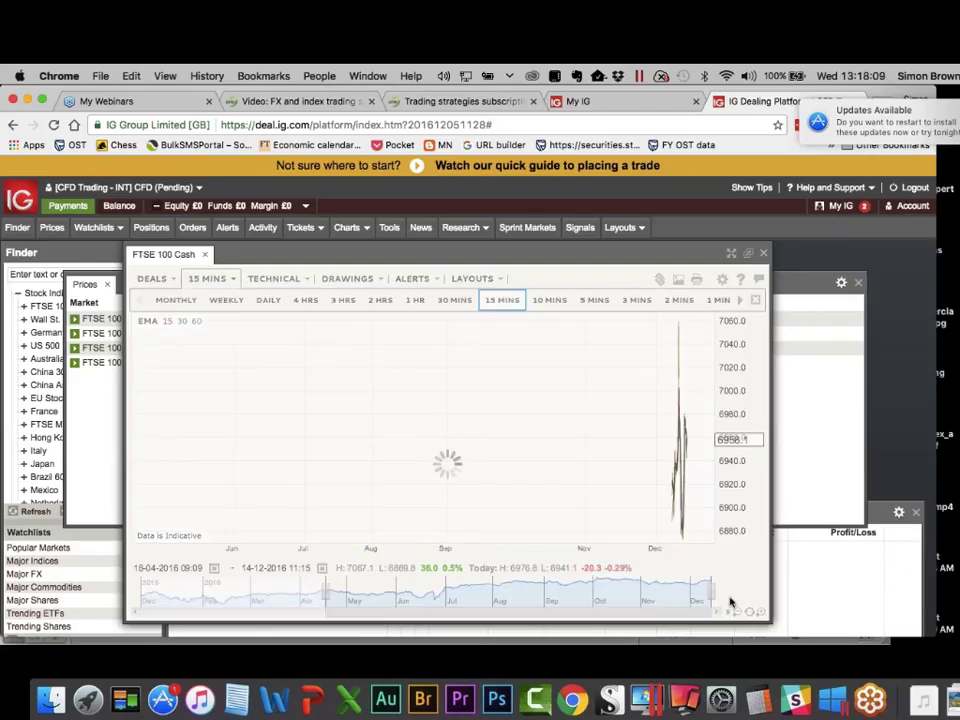
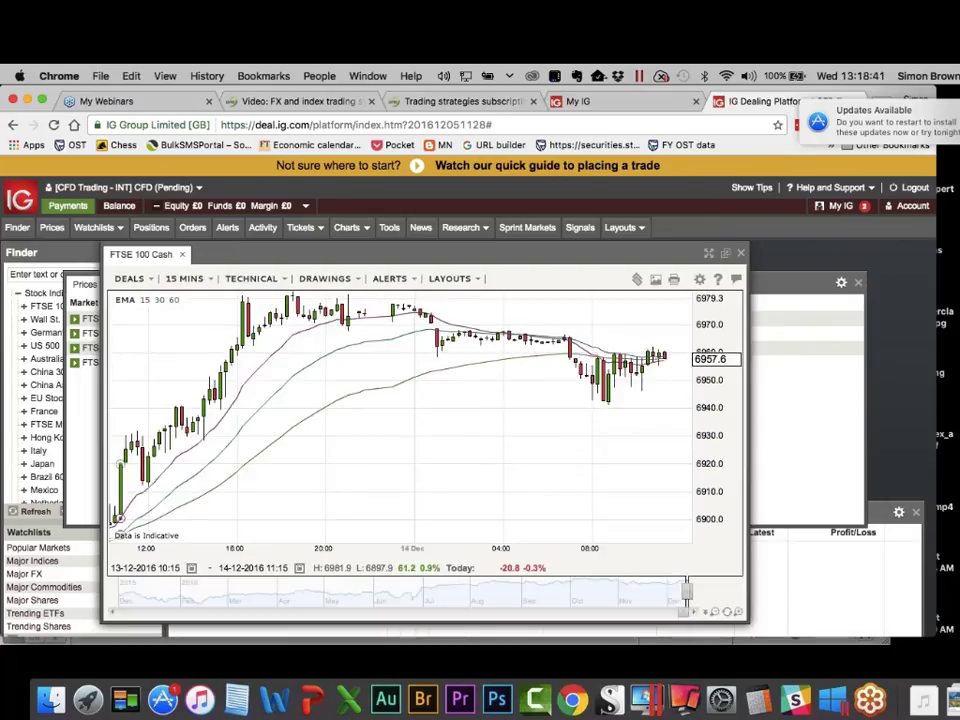
Switch the FTSE 100 Cash chart to daily candles and view the period from February to May 2016.
left_click(185, 279)
left_click(244, 301)
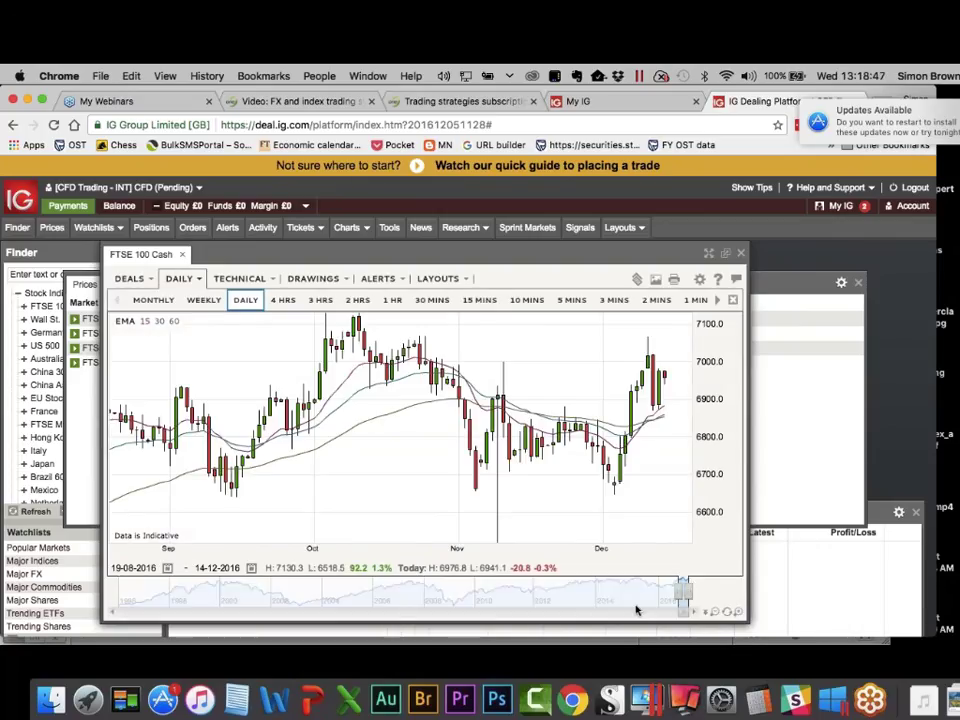
mouse_move(676, 592)
left_mouse_down()
mouse_move(660, 594)
mouse_move(685, 592)
mouse_move(668, 590)
left_mouse_up()
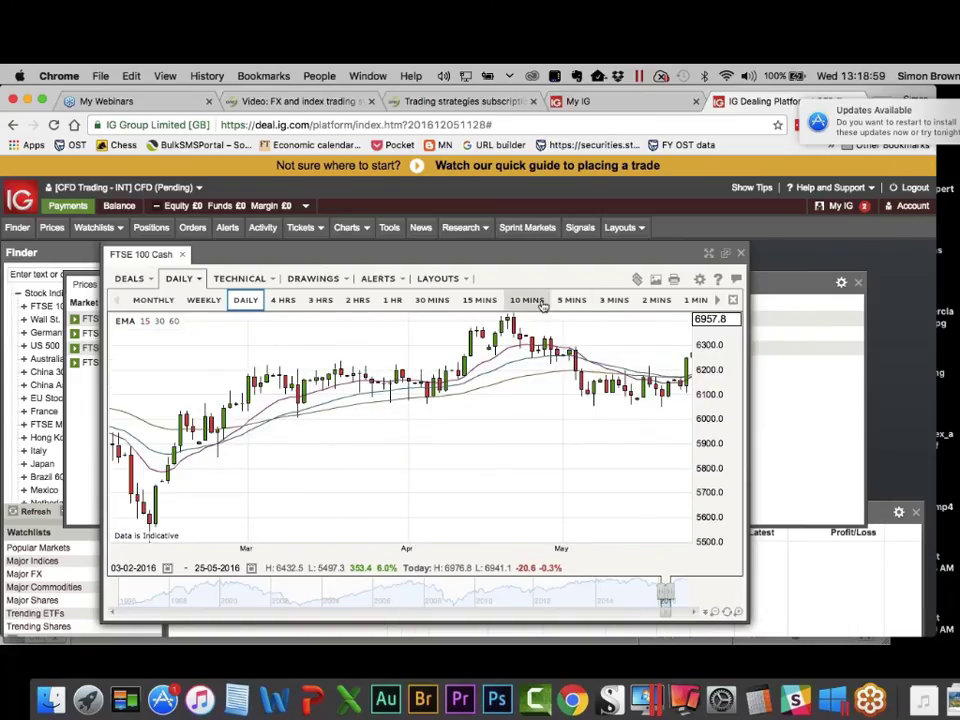
Switch the FTSE 100 Cash chart back to 15-minute candles and narrow its range to 30 August to 2 September 2016.
left_click(494, 301)
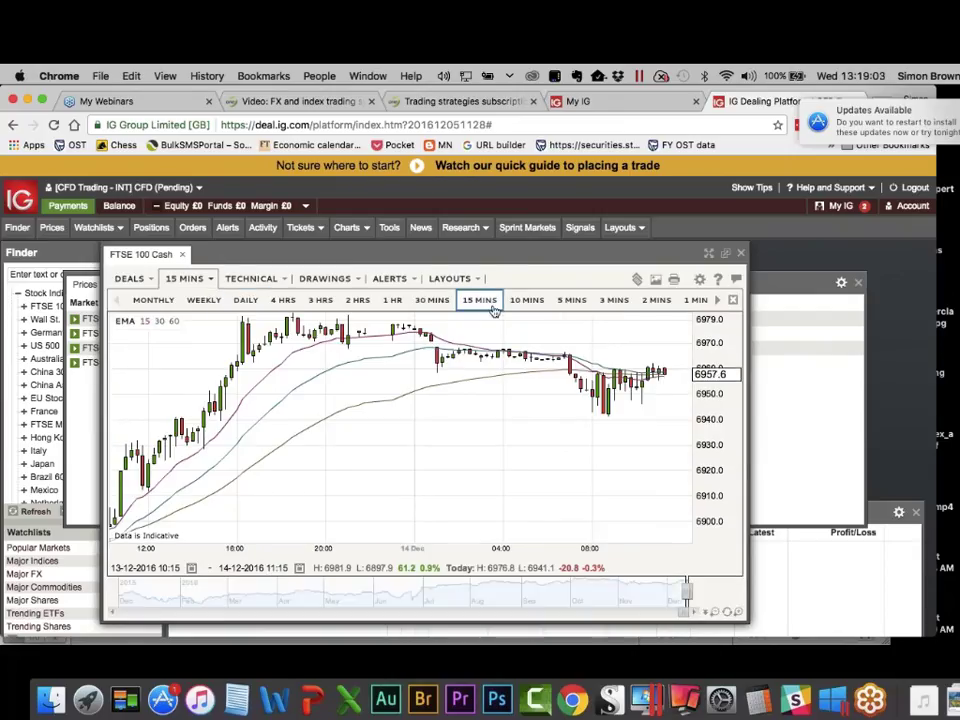
left_click_drag(685, 588, 515, 590)
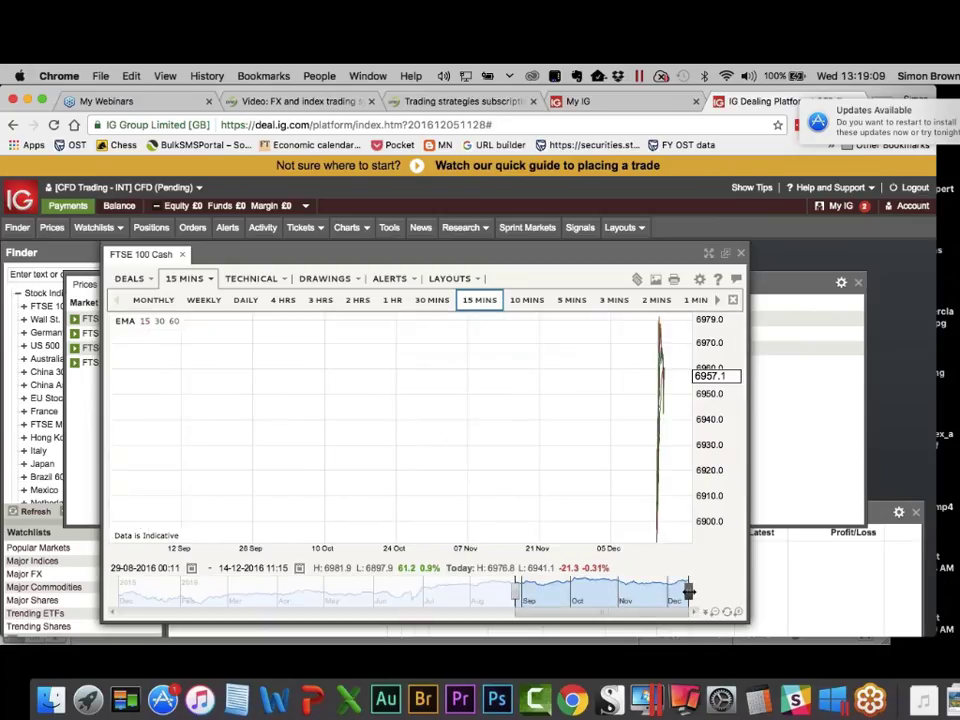
left_click_drag(676, 592, 516, 594)
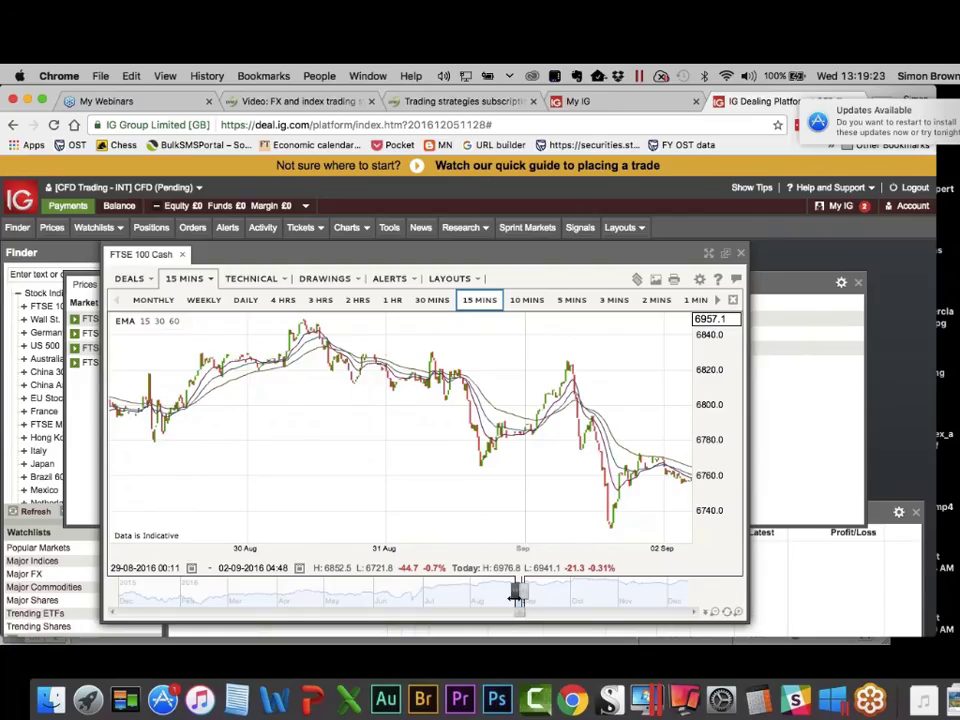
left_click_drag(516, 591, 519, 595)
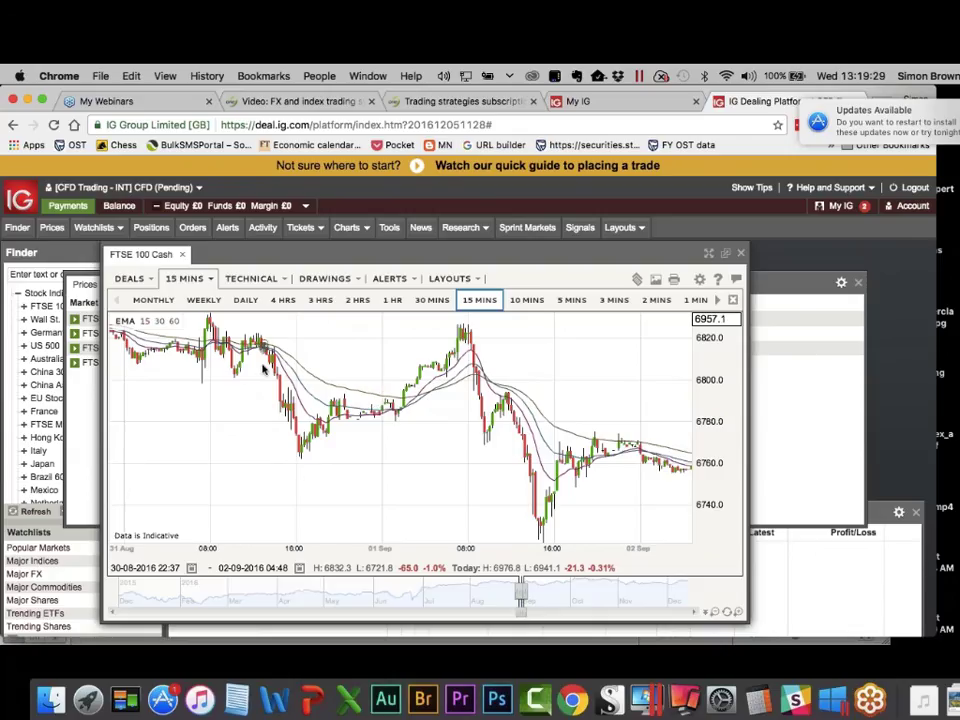
Examine the FTSE 100 Cash 15-minute candles against the 15, 30 and 60 EMAs for entry and exit signals on 31 August and 1 September.
mouse_move(266, 369)
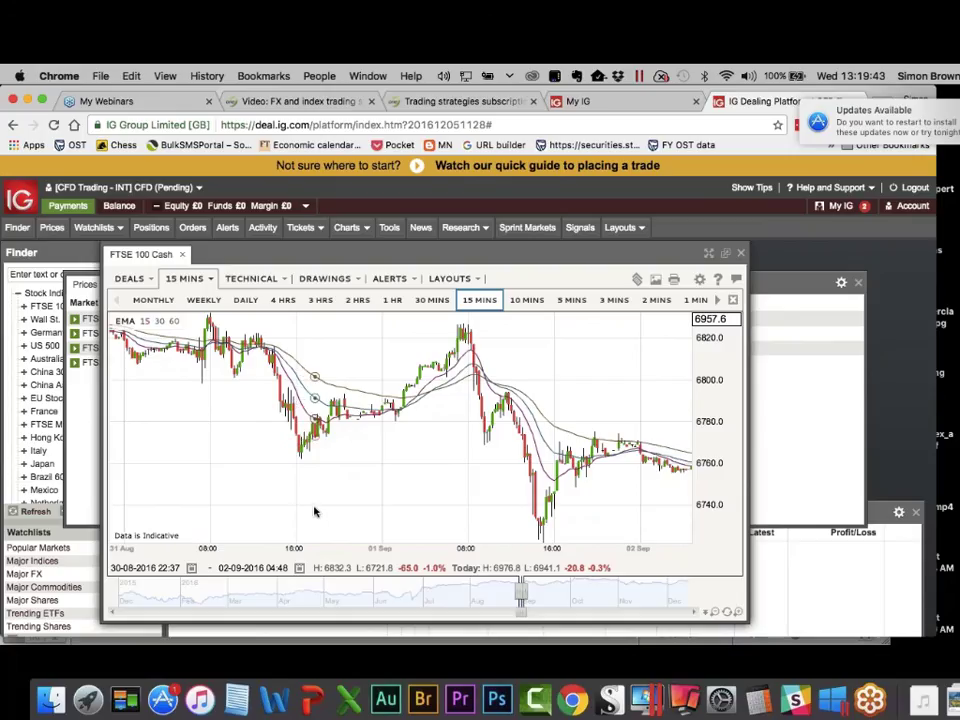
mouse_move(319, 511)
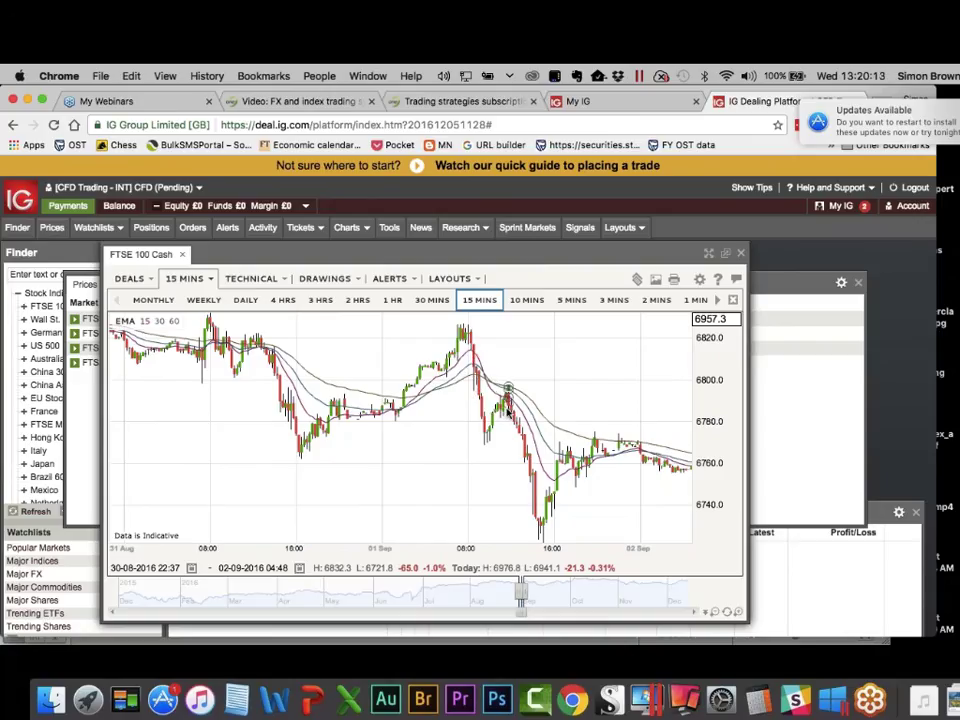
mouse_move(508, 406)
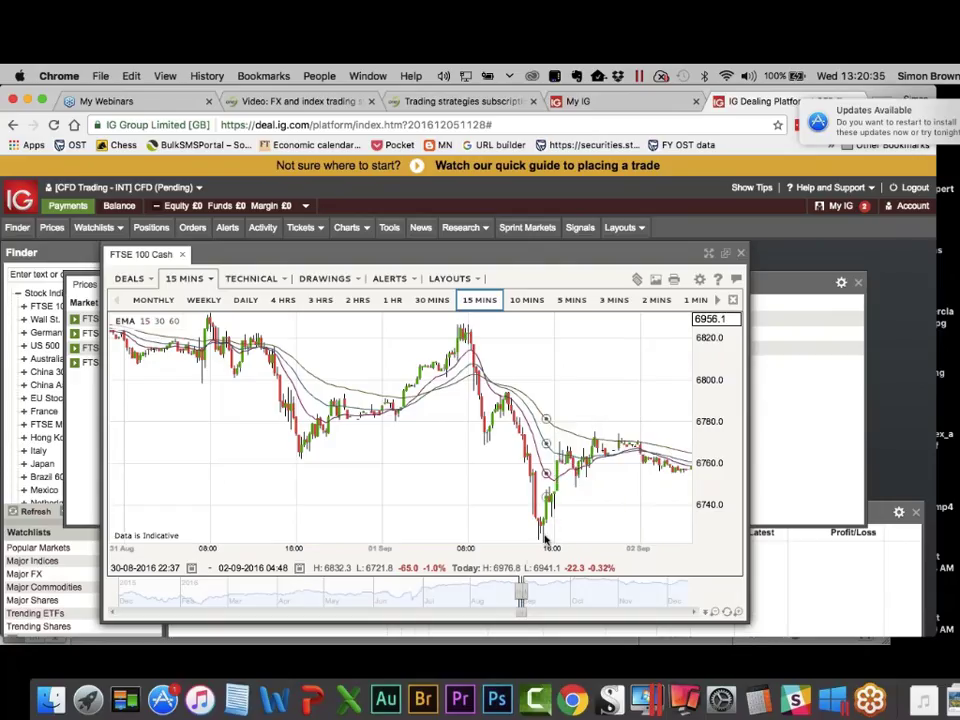
mouse_move(545, 538)
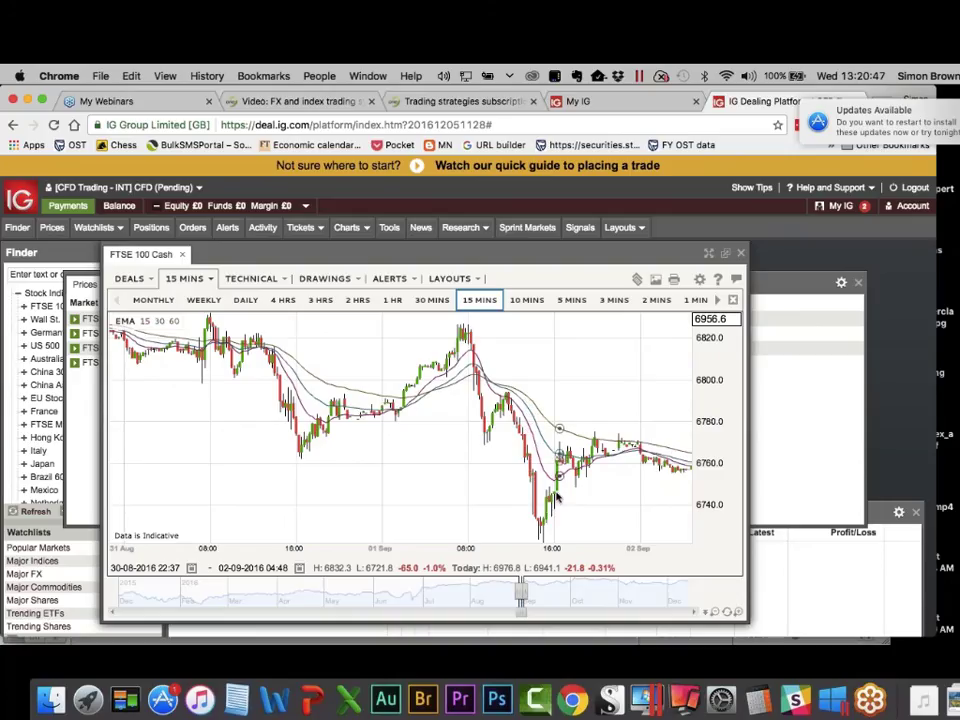
mouse_move(481, 541)
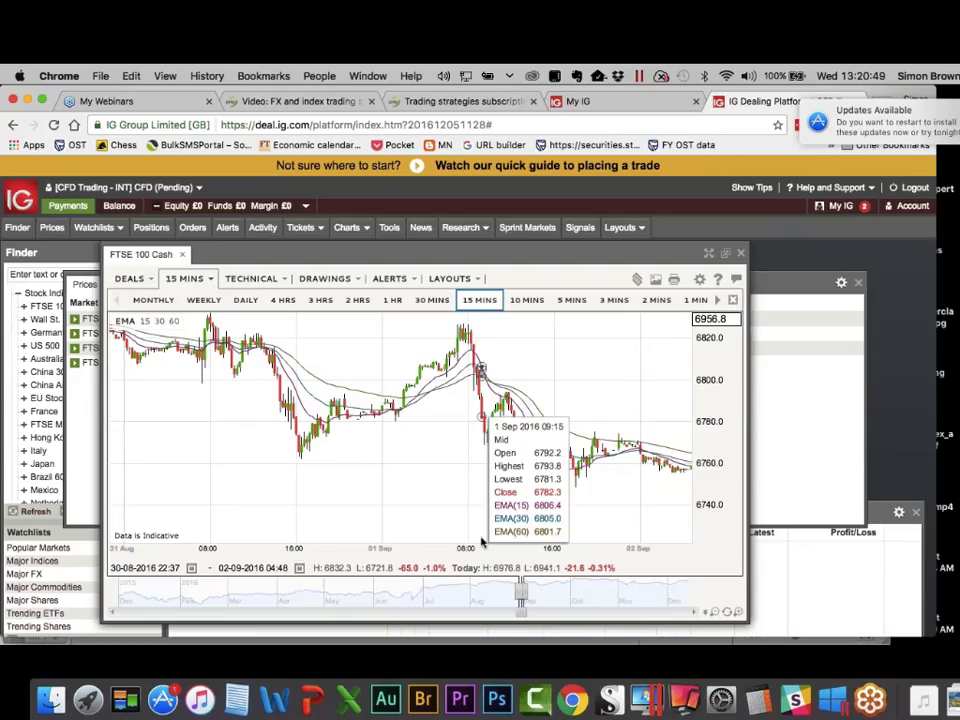
Close the FTSE 100 Cash chart and the FTSE 100 prices window.
mouse_move(257, 507)
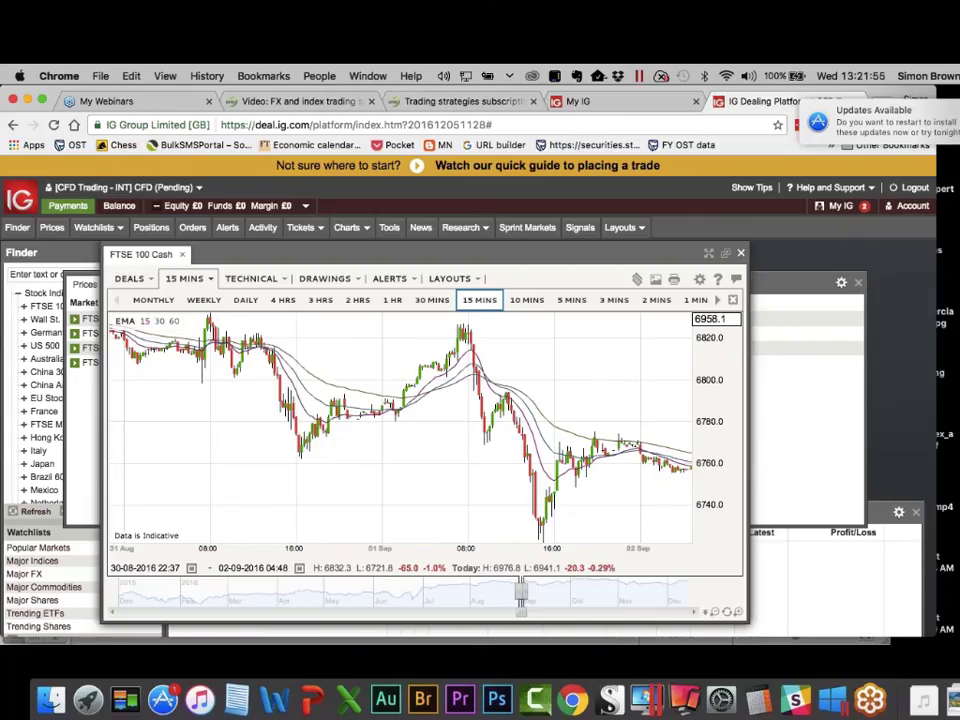
left_click(740, 254)
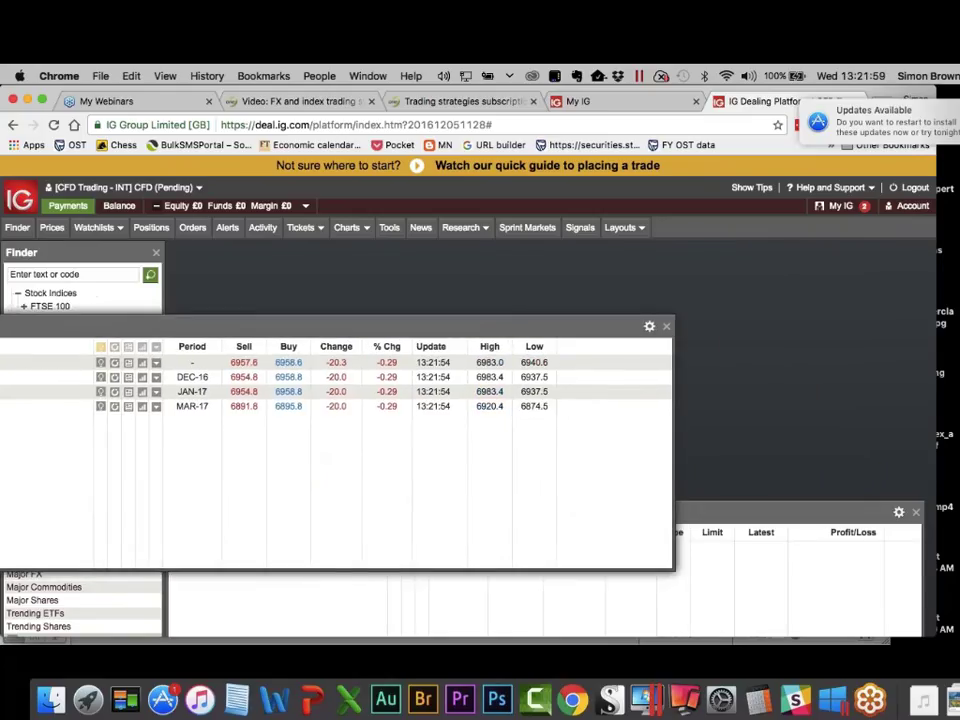
key("Escape")
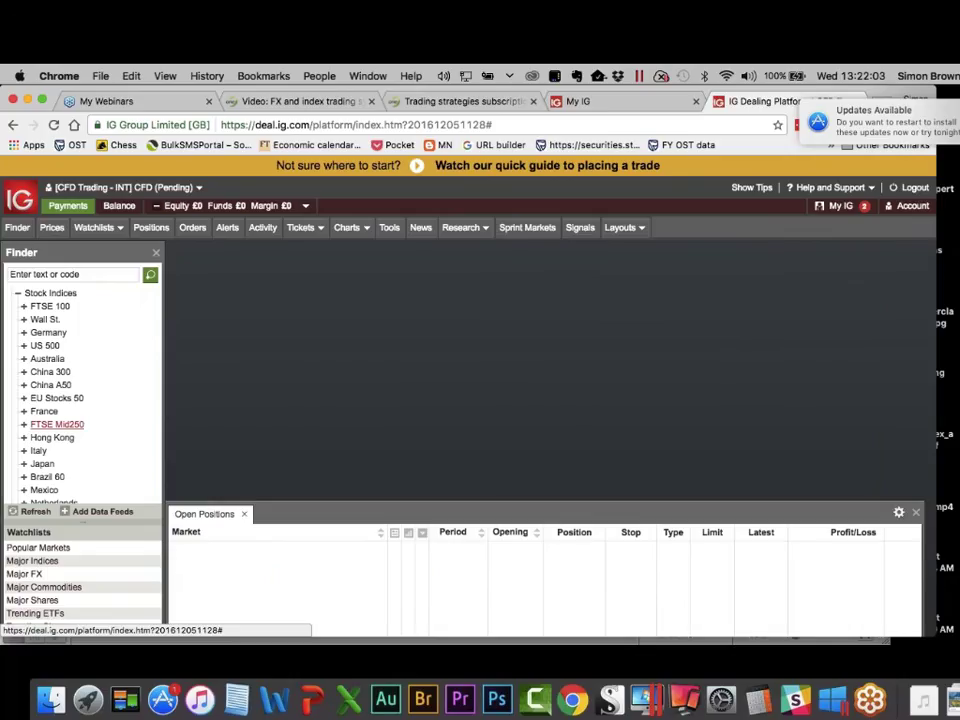
List the prices of the Other European stock indices and open the Greece 25 Cash chart.
scroll(85, 395, "down", 4)
scroll(50, 425, "down", 2)
scroll(101, 424, "down", 2)
scroll(101, 424, "down", 2)
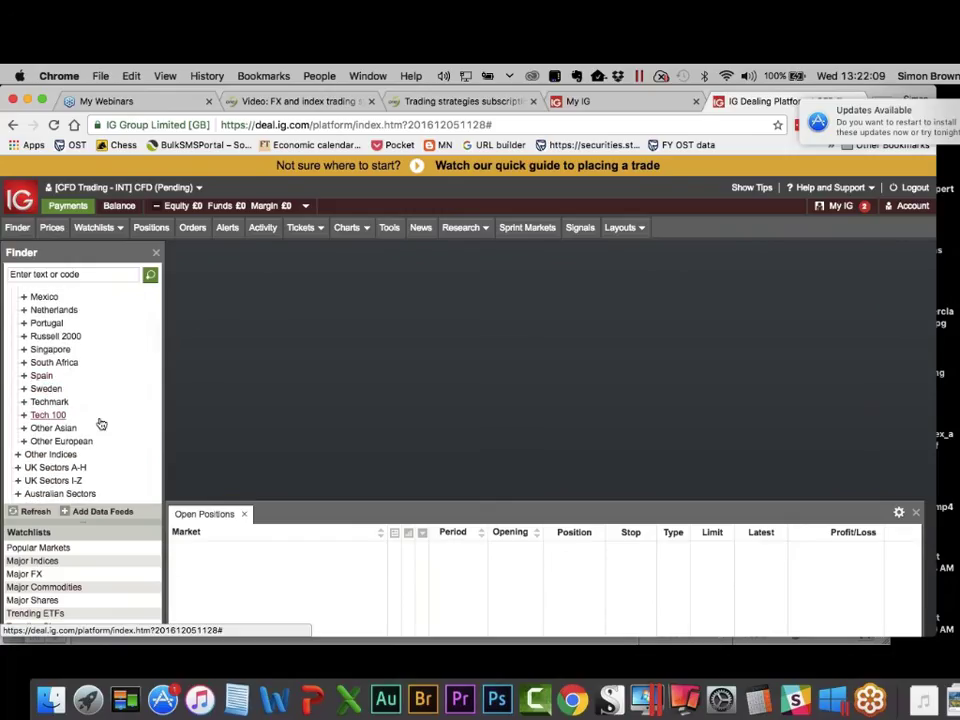
left_click_drag(87, 442, 66, 333)
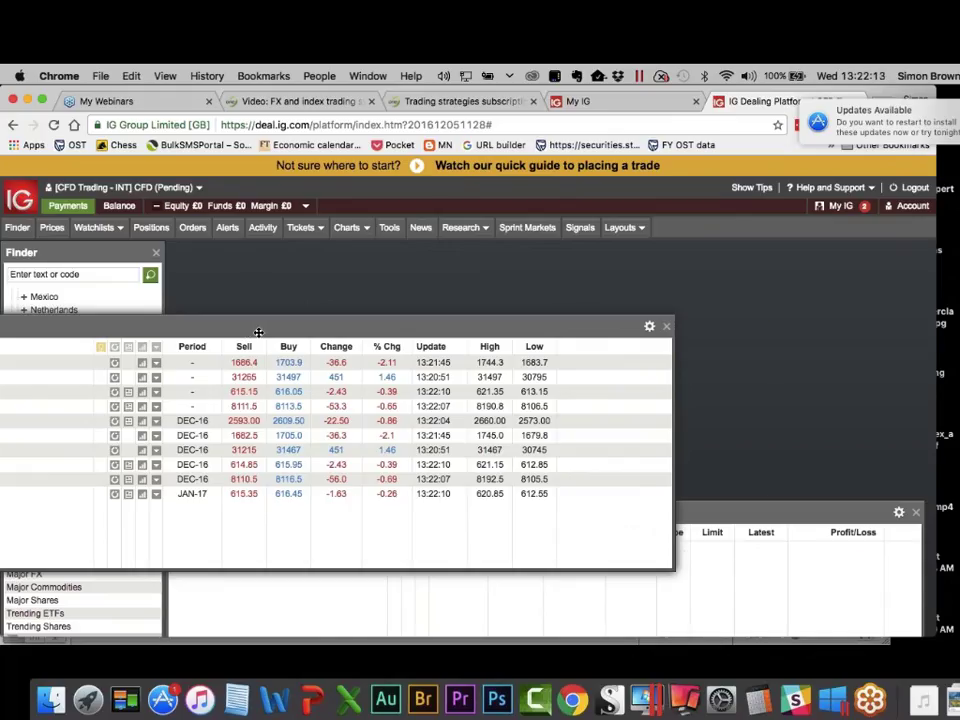
left_click_drag(247, 332, 377, 303)
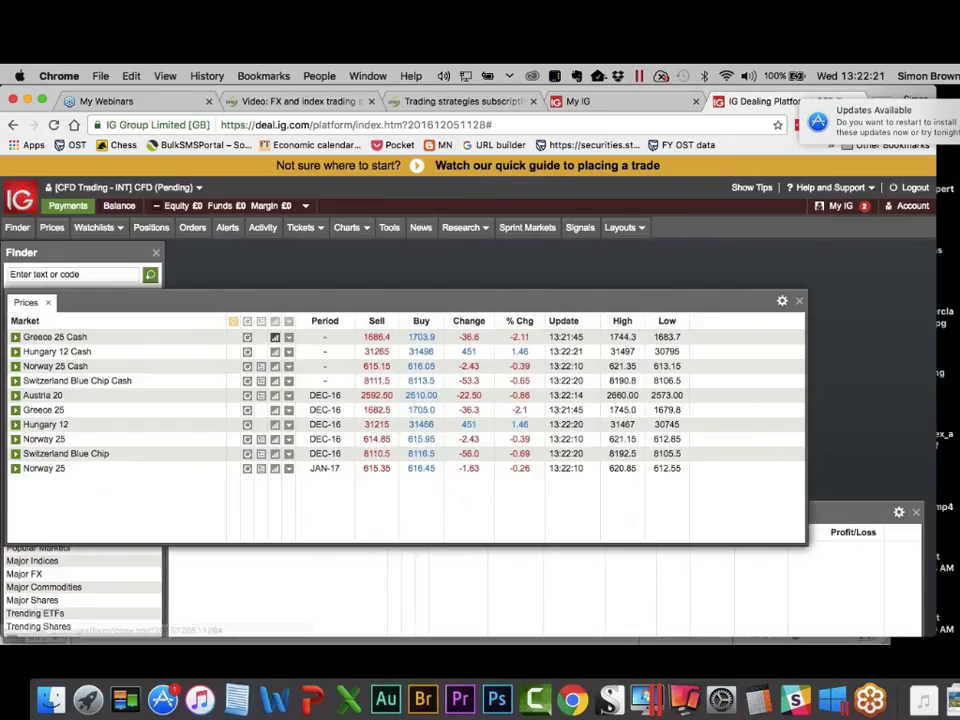
left_click(275, 337)
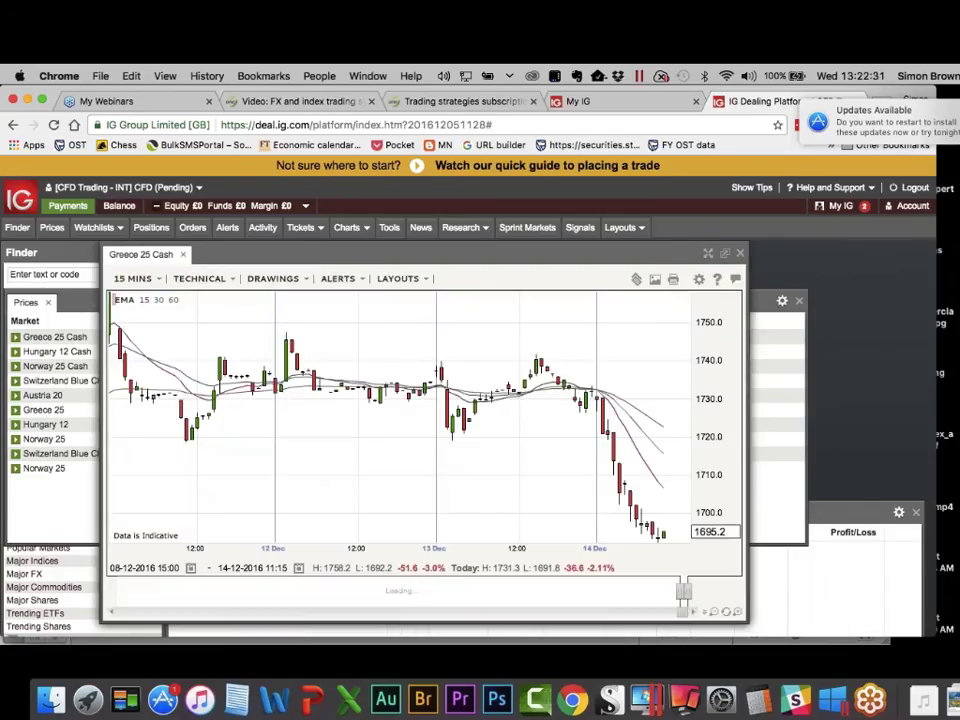
Switch the Greece 25 Cash chart from 15-minute to 1-hour candles and examine its 15, 30 and 60 EMA crossovers.
mouse_move(558, 438)
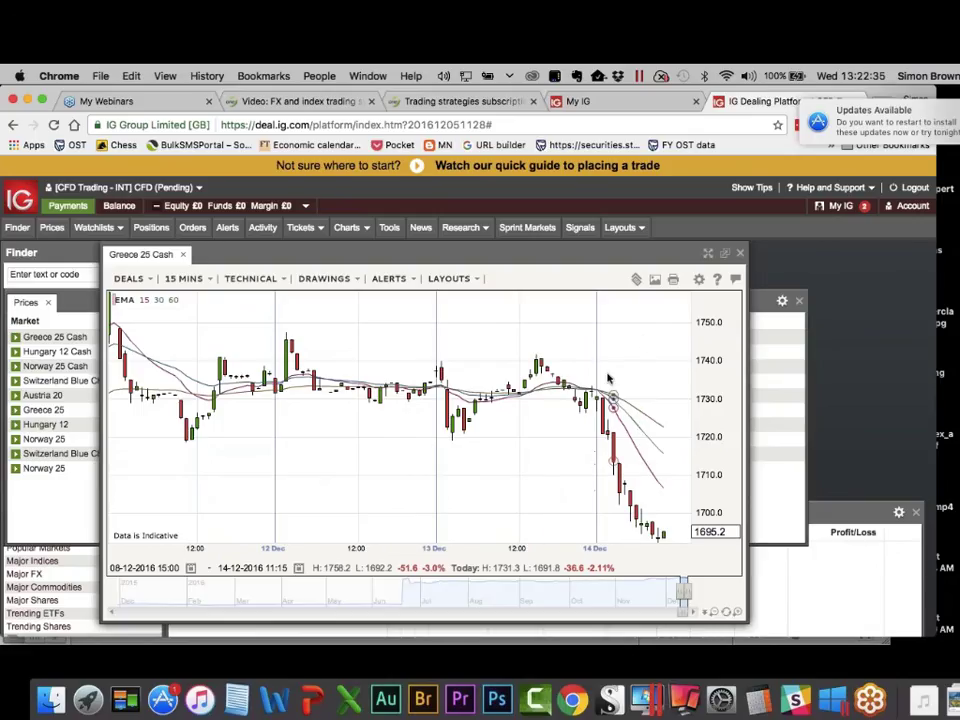
mouse_move(577, 410)
left_click(186, 279)
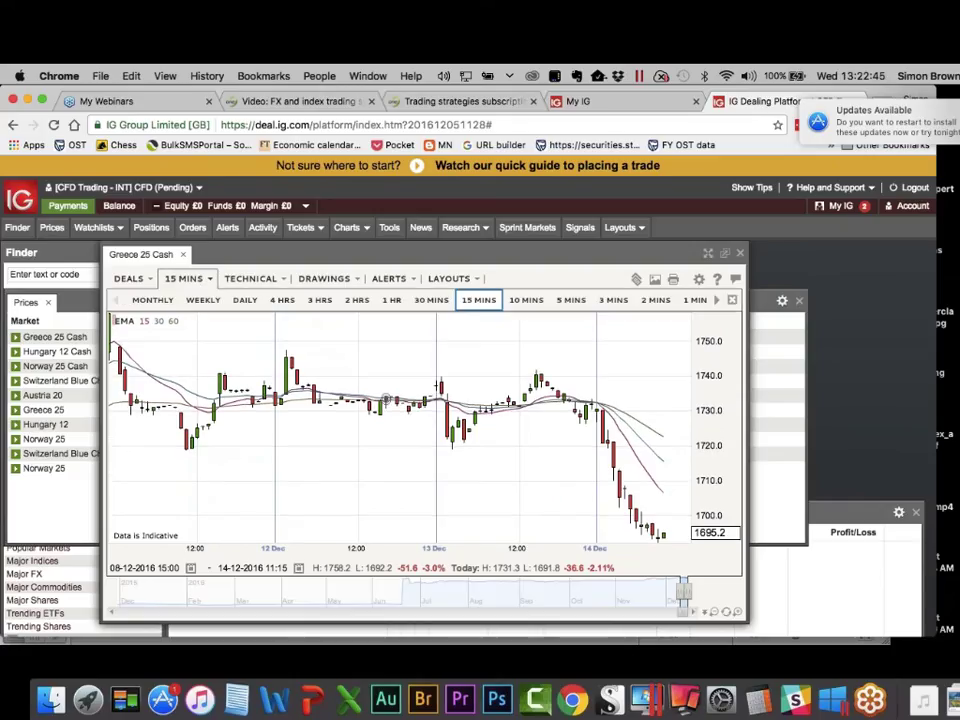
left_click(391, 300)
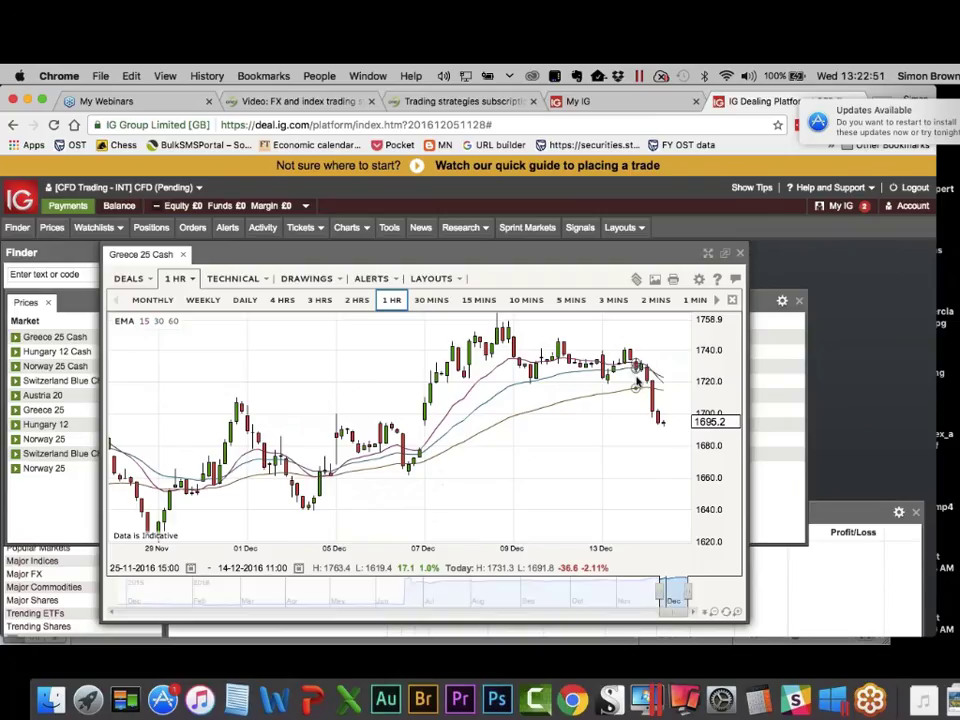
mouse_move(645, 382)
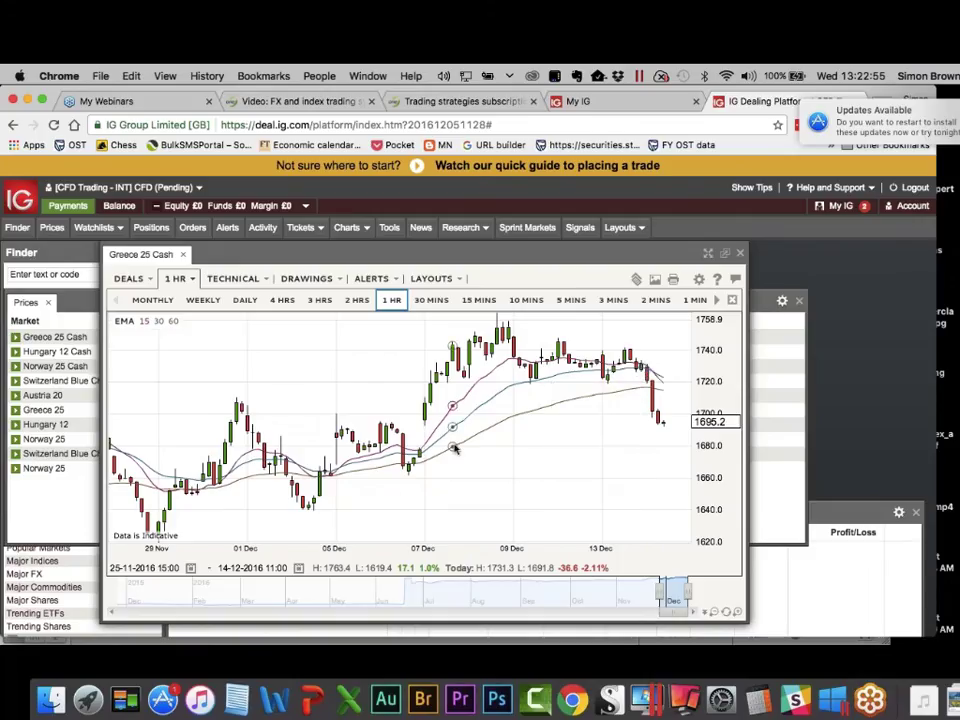
mouse_move(420, 452)
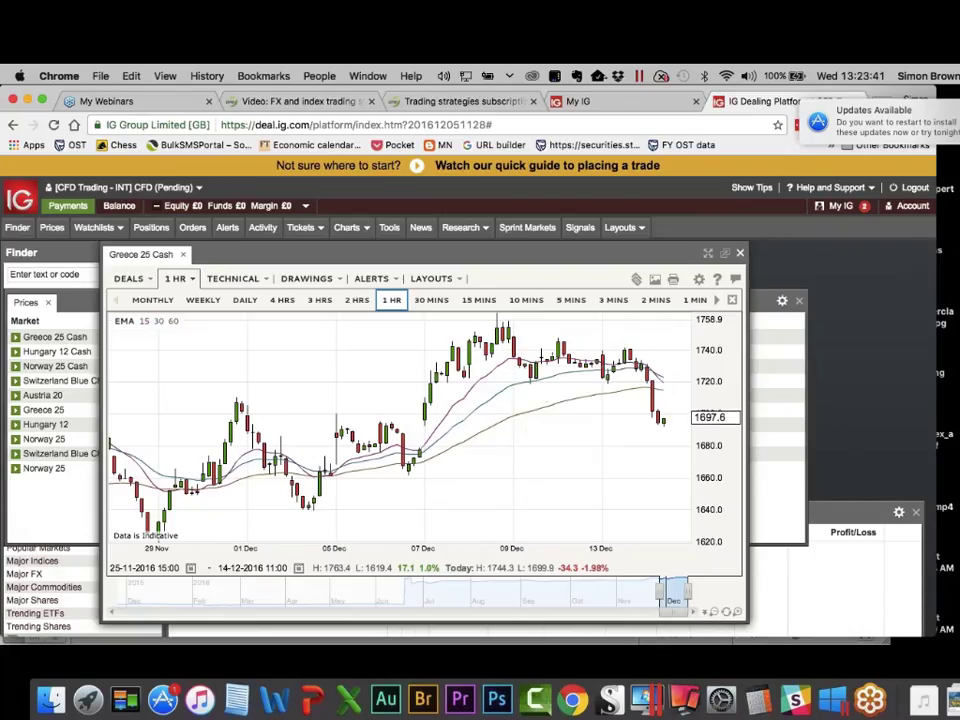
Replace the Greece 25 Cash chart with the Switzerland Blue Chip (DEC-16) chart and examine its 1-hour EMA signals on 13 and 14 December.
left_click(740, 253)
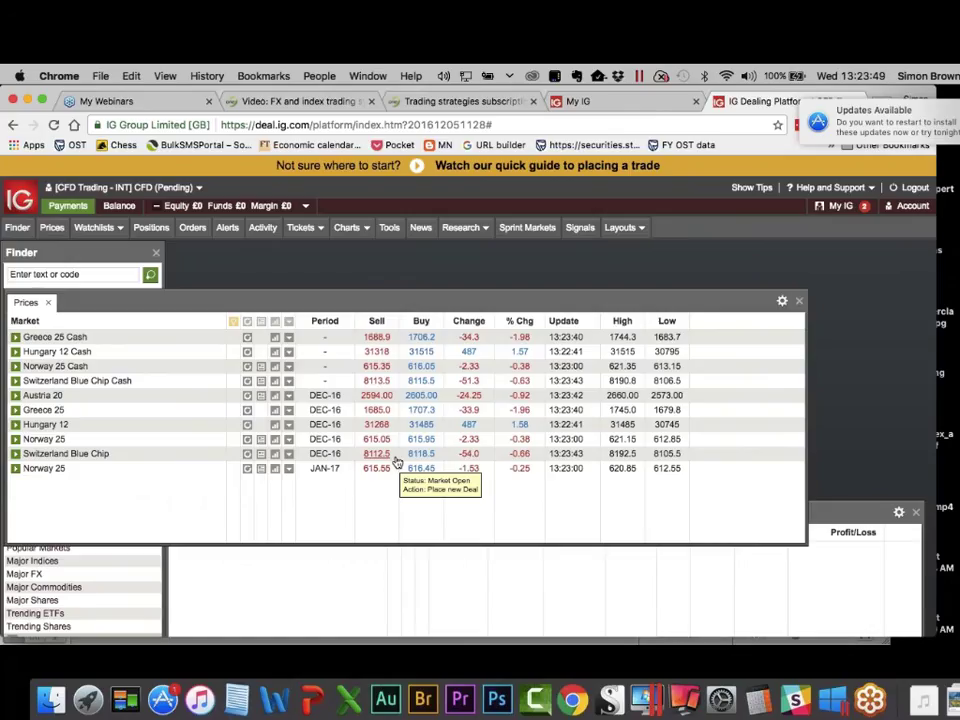
left_click(276, 455)
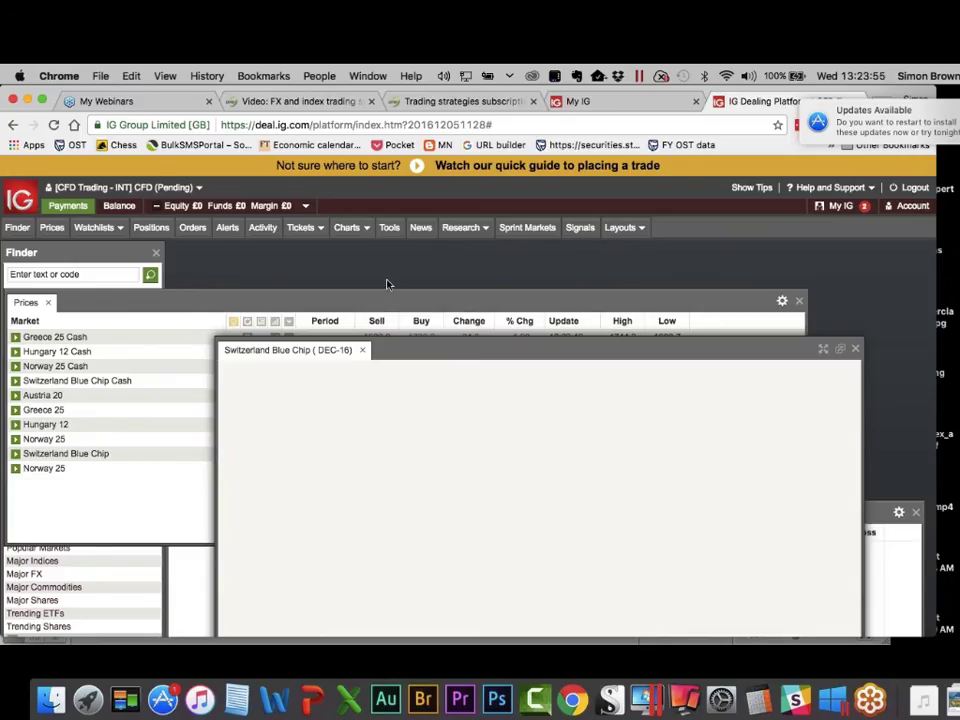
left_click_drag(432, 351, 248, 255)
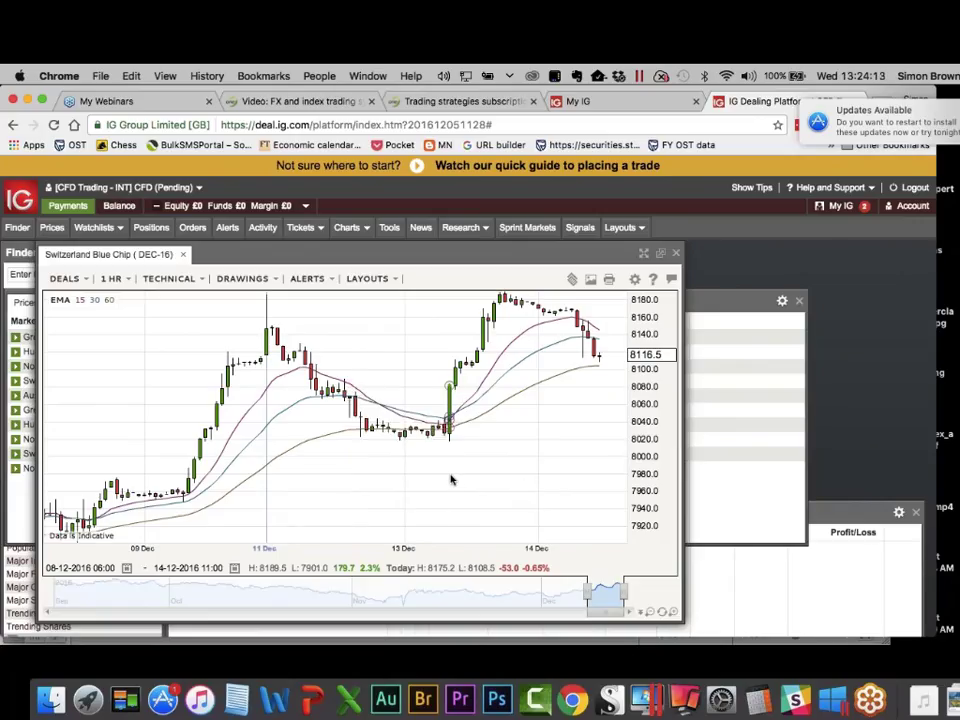
mouse_move(451, 480)
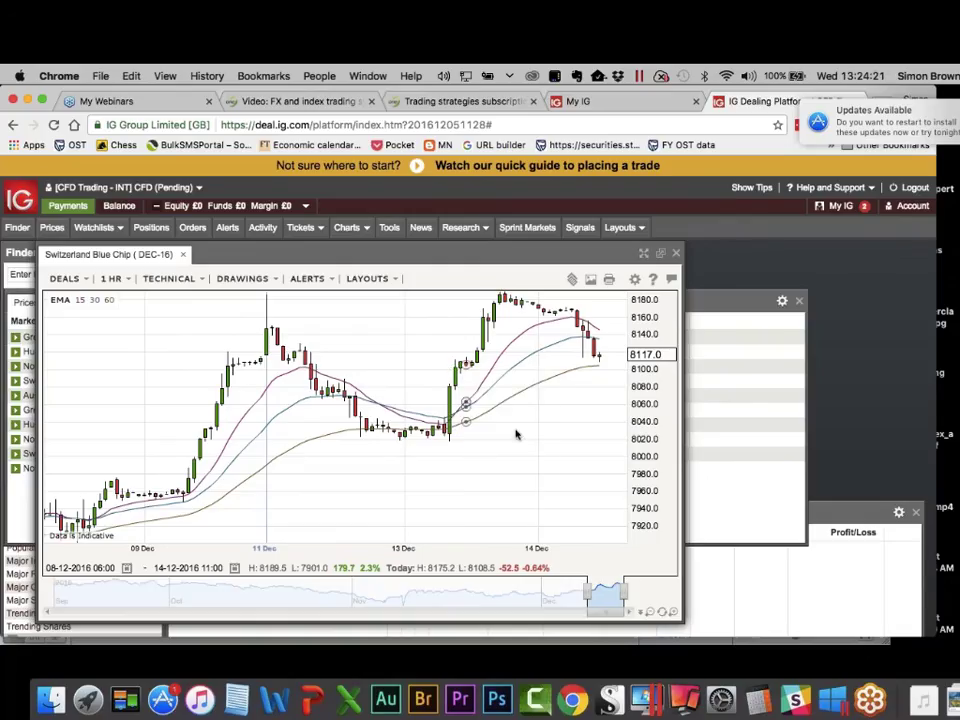
mouse_move(579, 381)
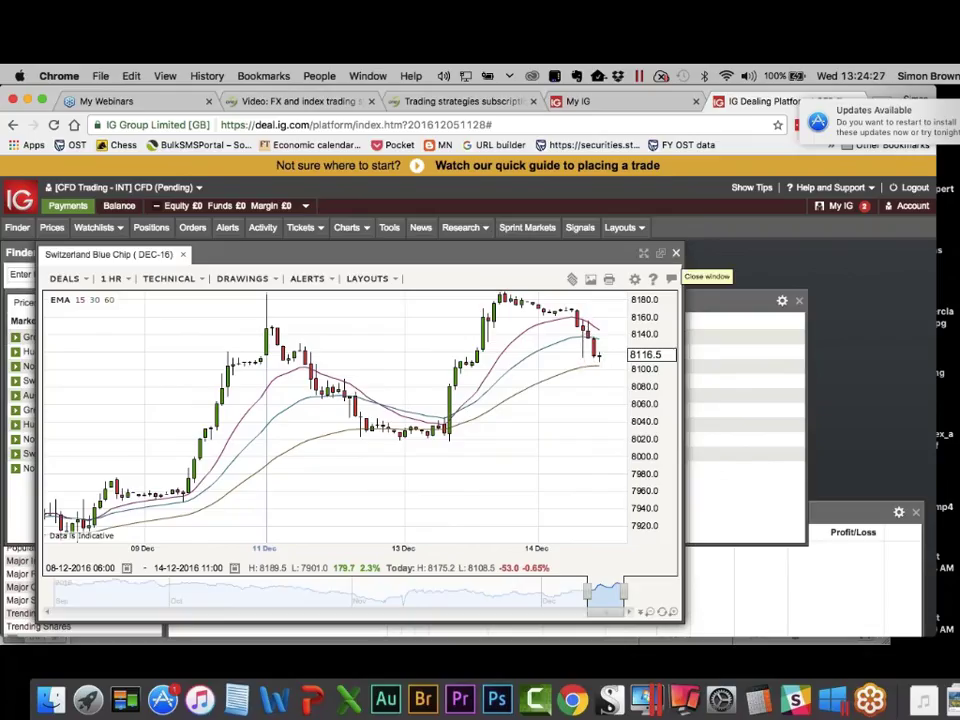
Switch the Switzerland Blue Chip chart to daily candles and examine its EMA crossovers from October to December 2016.
left_click(115, 278)
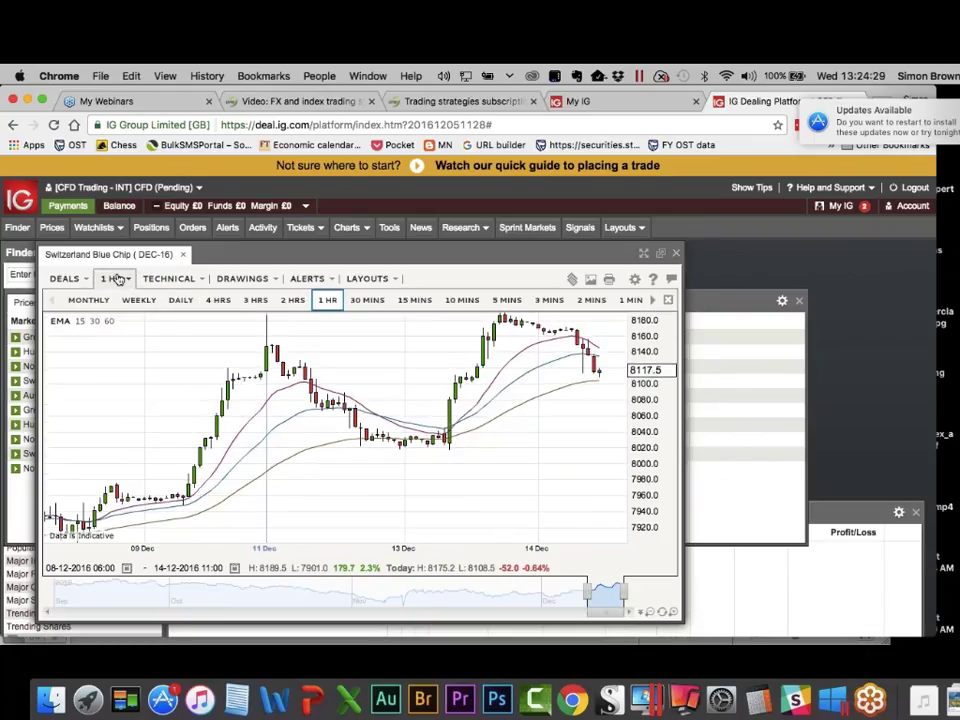
left_click(180, 300)
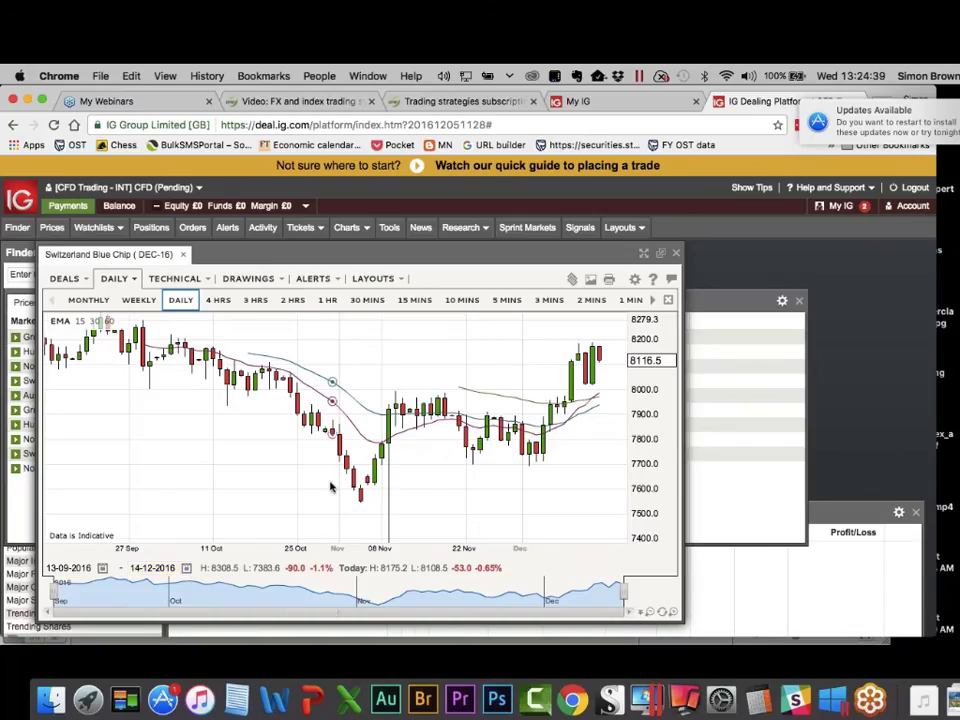
mouse_move(346, 544)
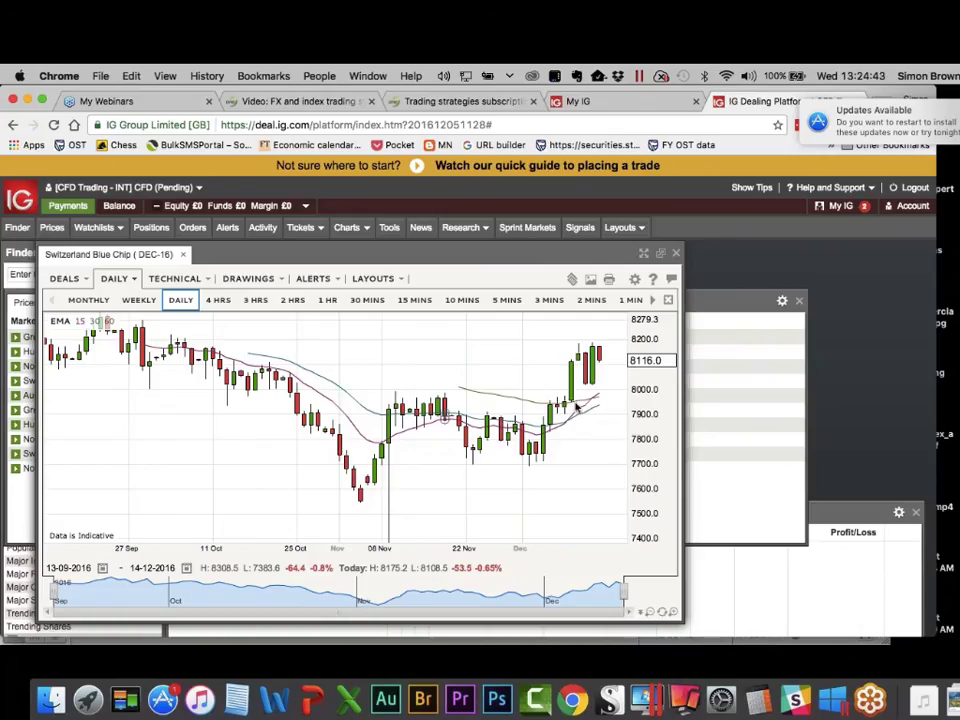
mouse_move(562, 421)
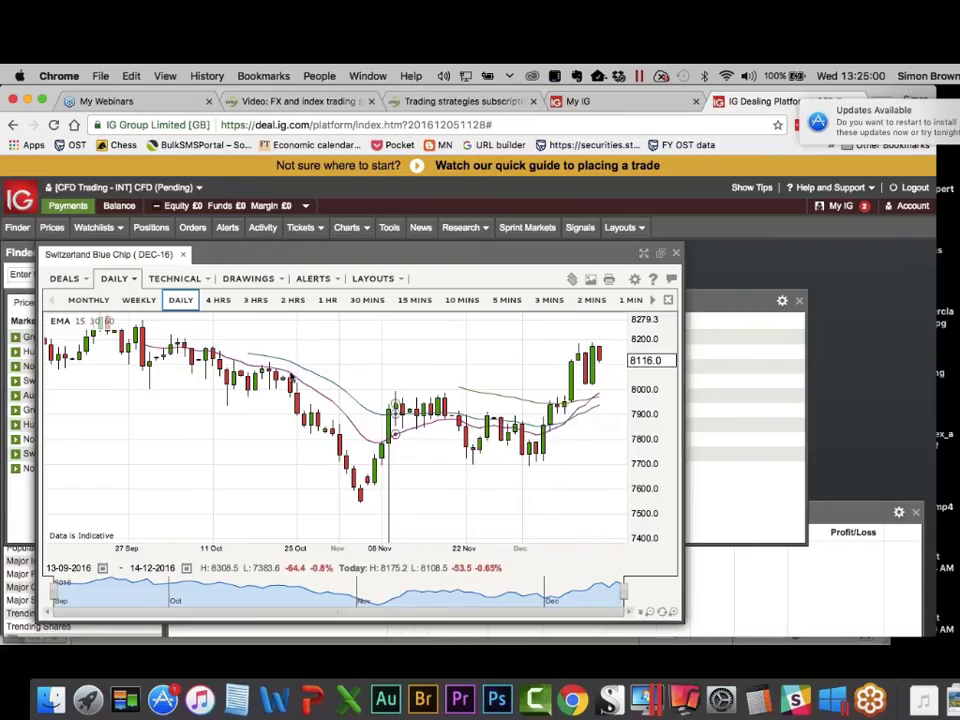
Close the Switzerland Blue Chip chart and the European indices prices window.
left_click(676, 253)
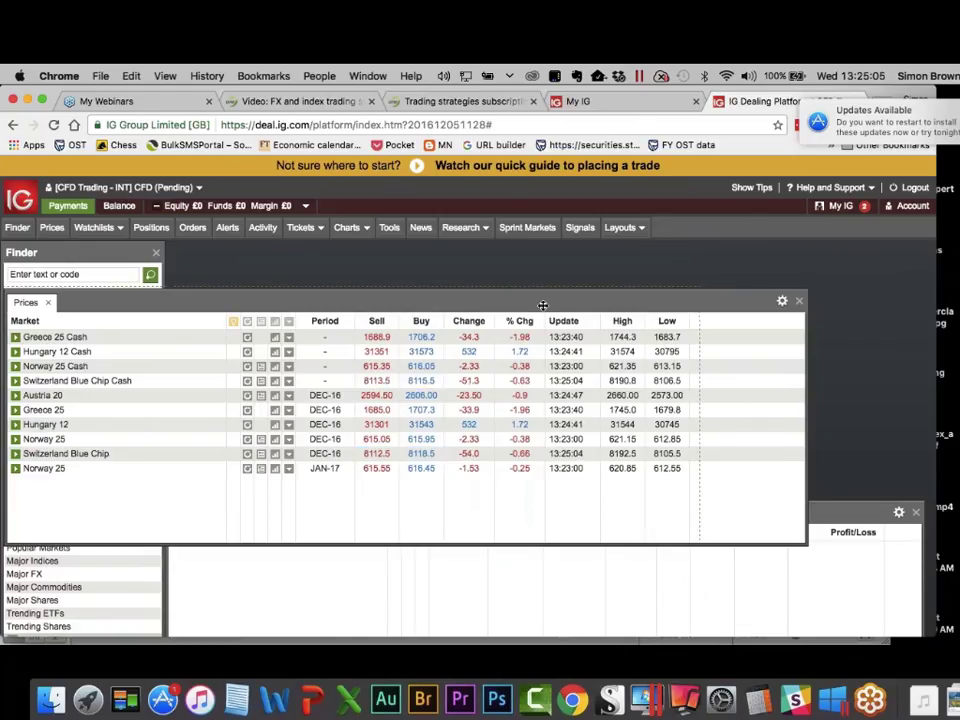
left_click_drag(796, 302, 680, 303)
left_click(686, 302)
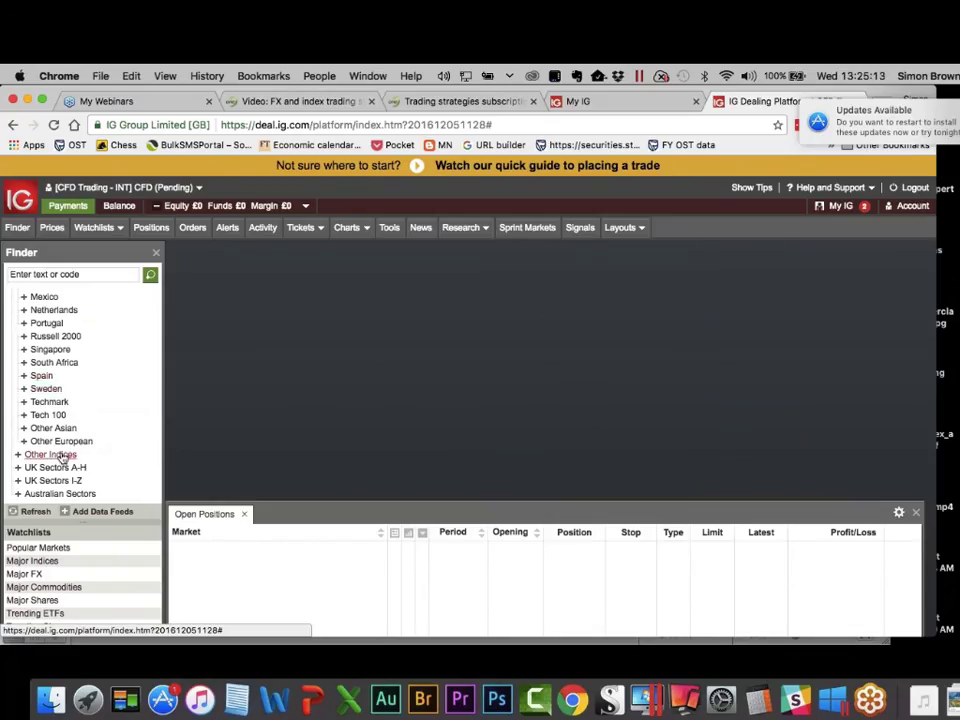
Find Brazil 60 among the stock indices and open its chart above the prices window.
scroll(88, 344, "up", 3)
scroll(88, 344, "up", 3)
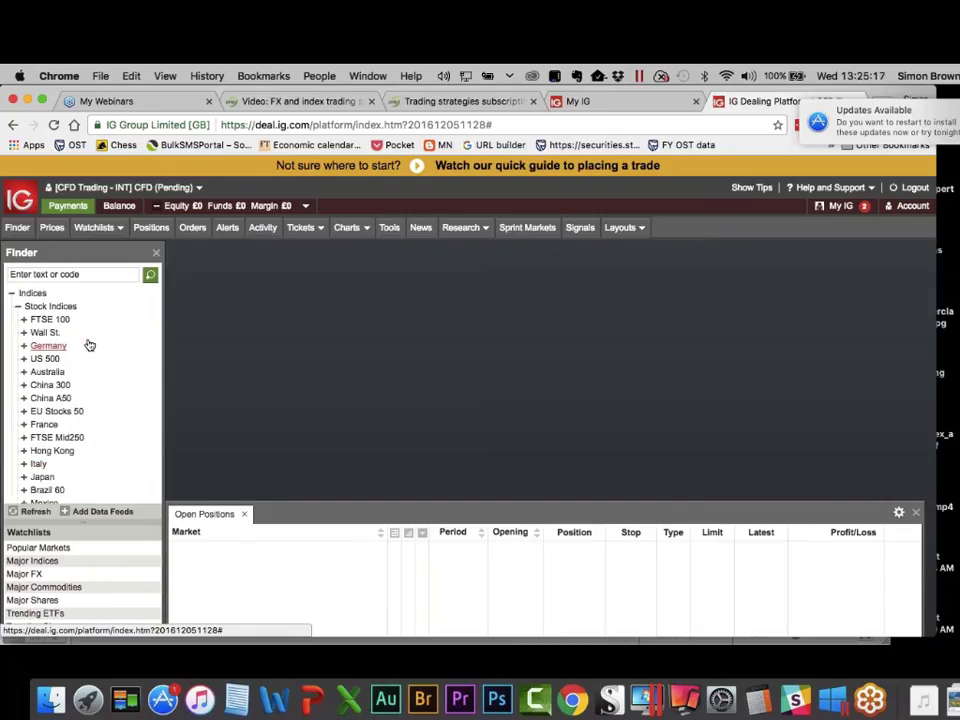
scroll(89, 345, "down", 1)
scroll(89, 345, "down", 3)
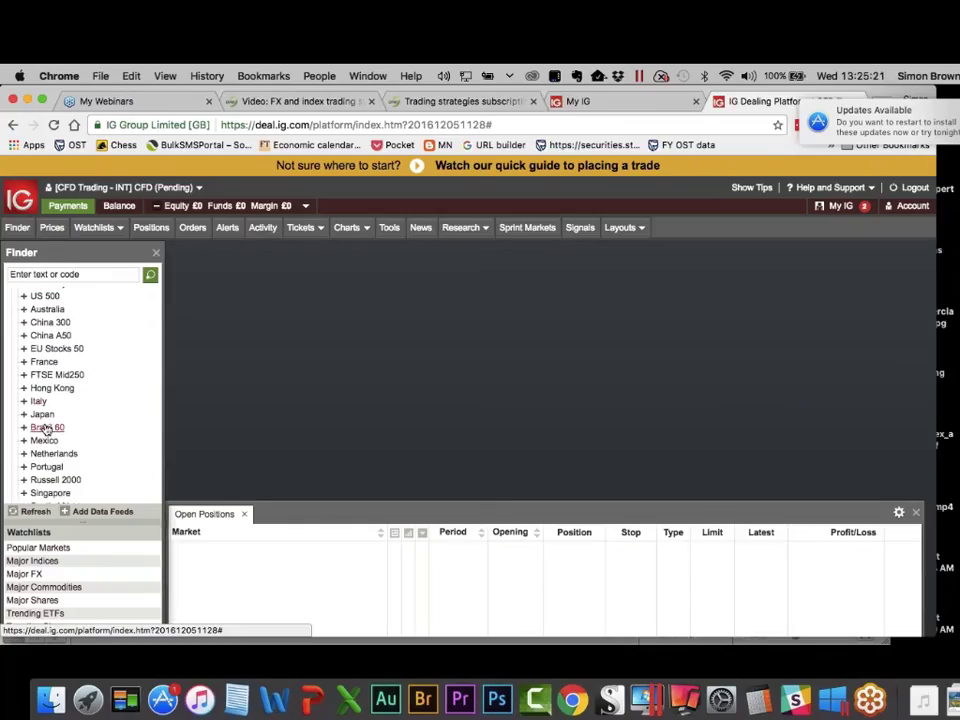
left_click(46, 428)
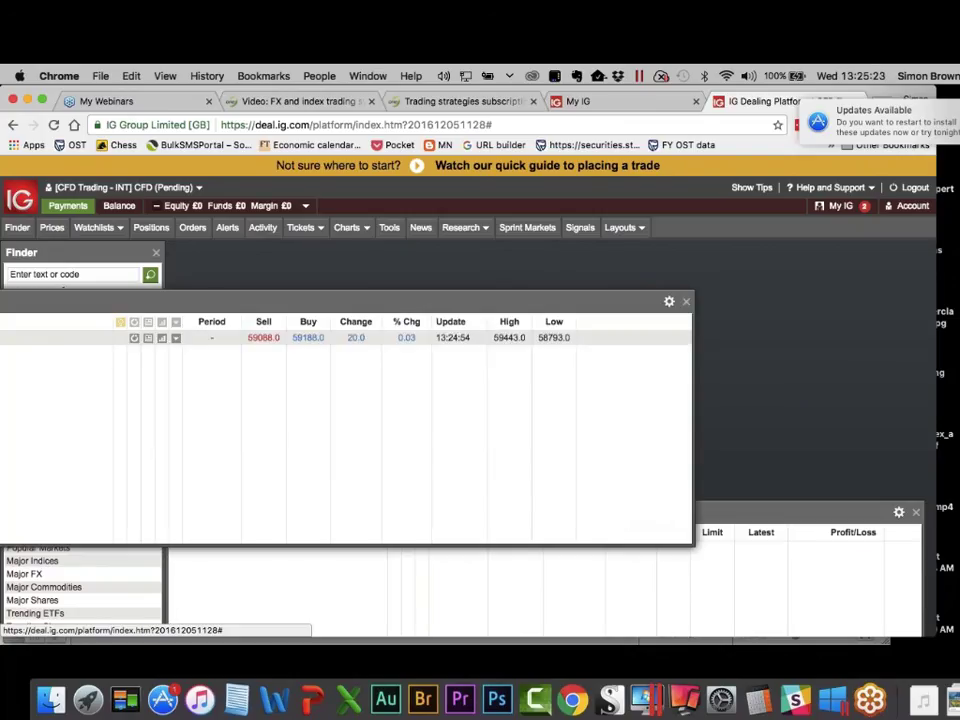
left_click_drag(300, 306, 431, 289)
left_click(312, 324)
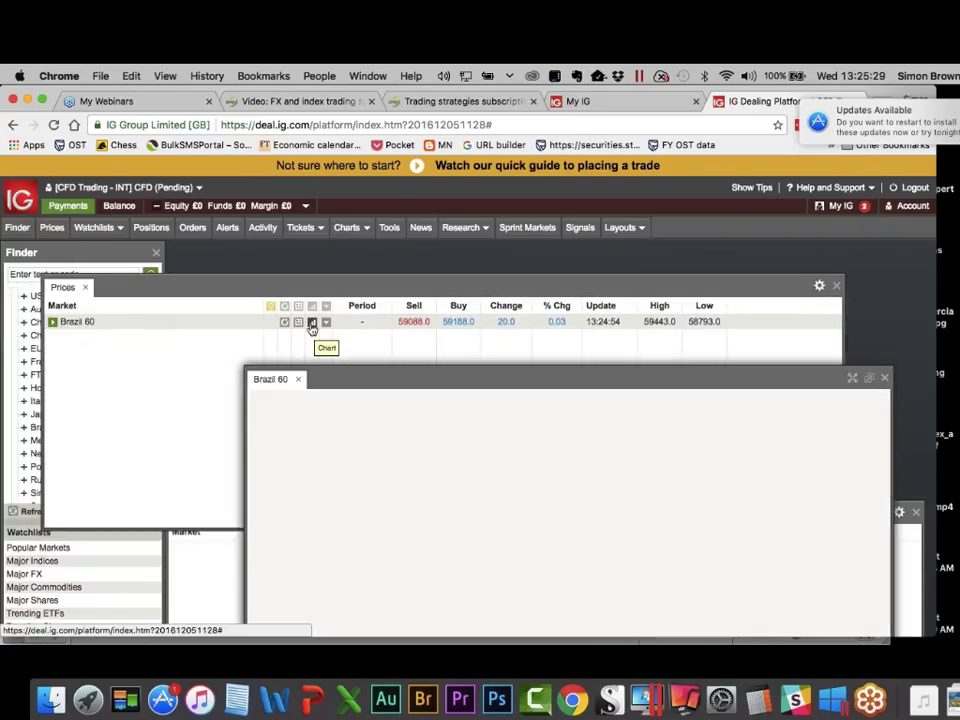
left_click_drag(394, 373, 242, 248)
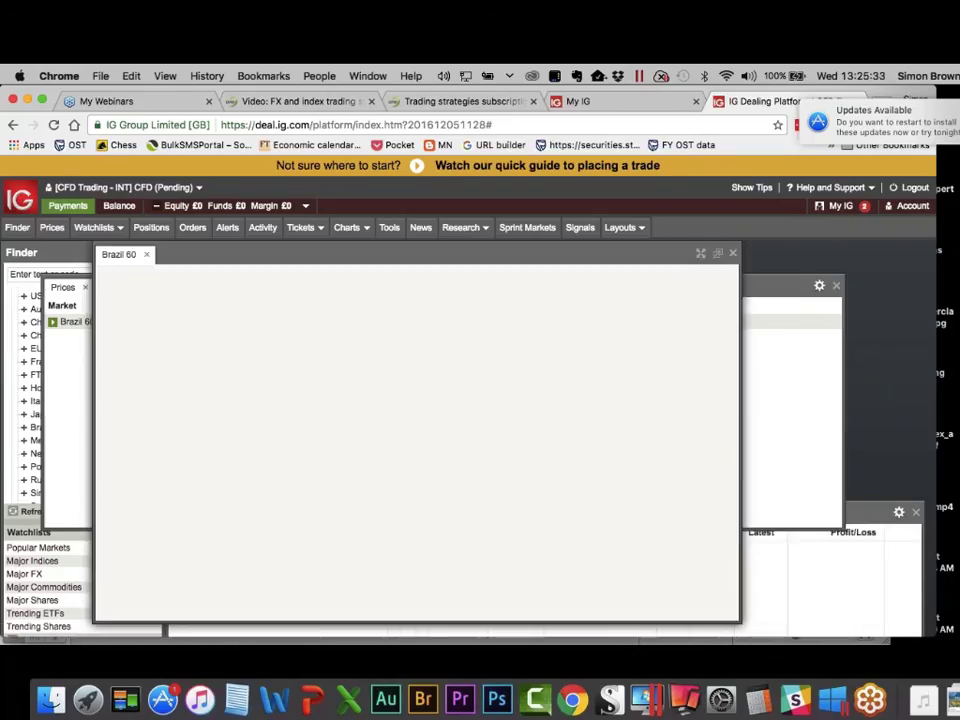
Check the Brazil 60 market information for trading hours, contract size, margin and minimum stop distance, and close it.
left_click(77, 356)
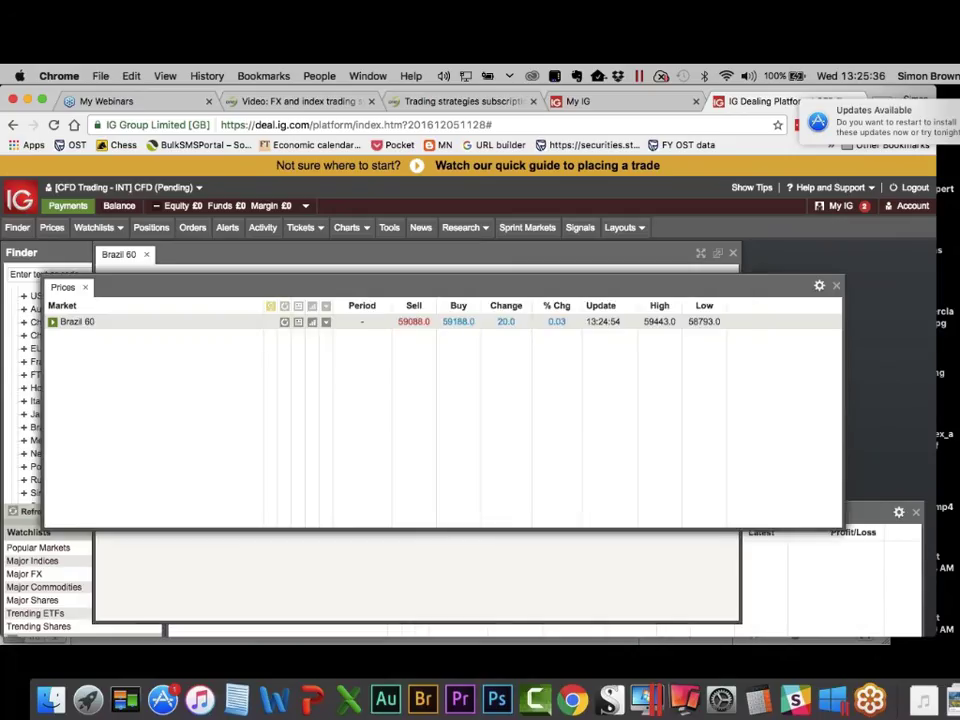
left_click(326, 322)
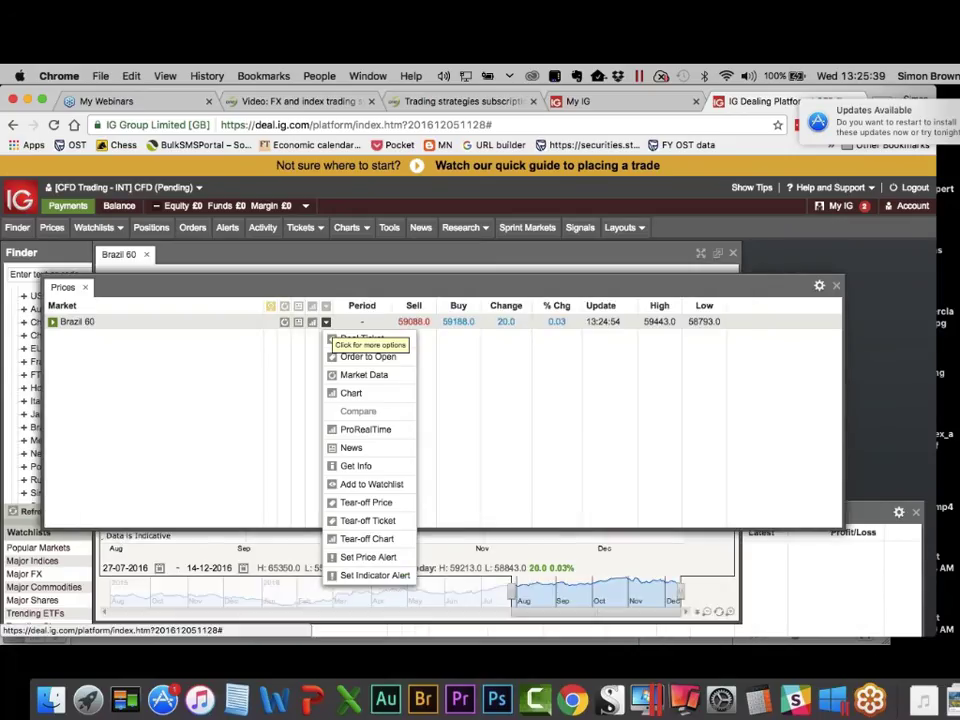
left_click(331, 469)
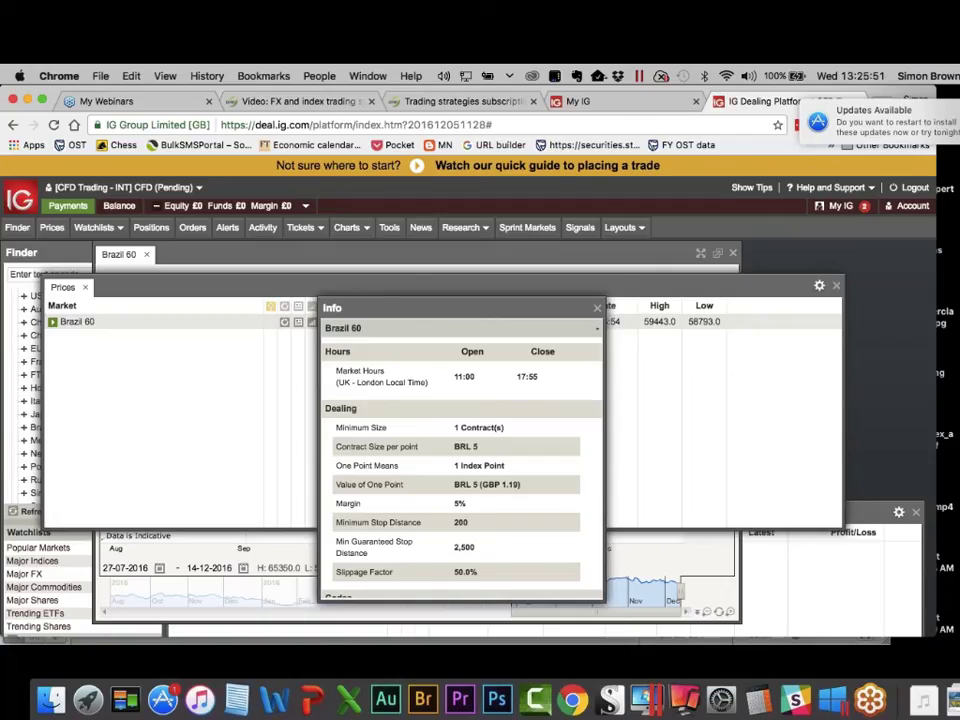
left_click(598, 308)
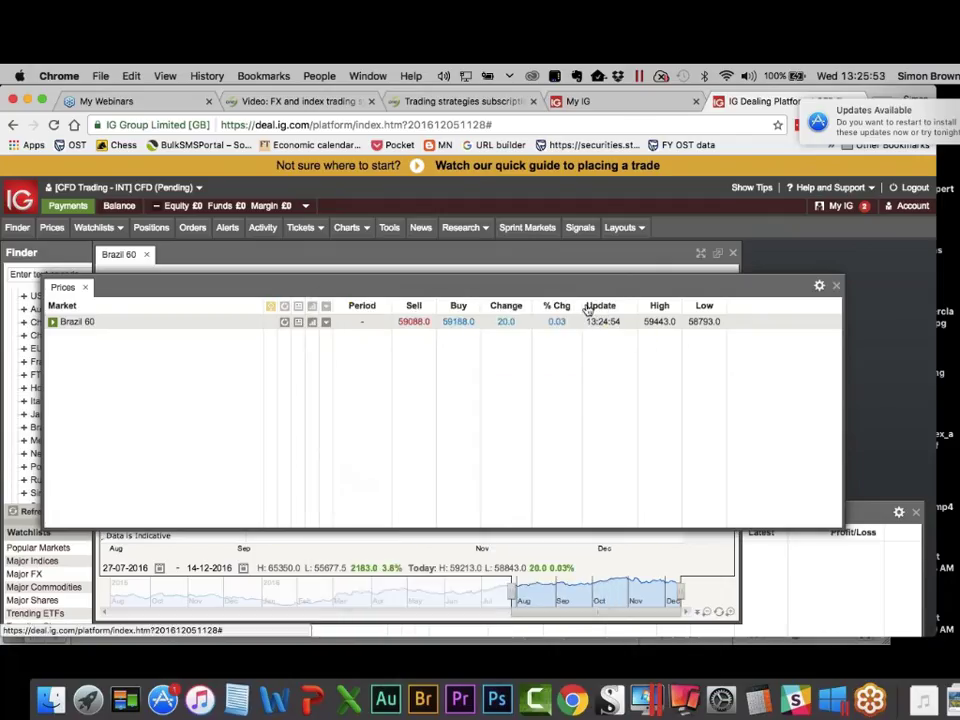
Close the Brazil 60 prices window and inspect the daily chart's EMA values at the 9 November 2016 candle.
left_click_drag(454, 294, 328, 303)
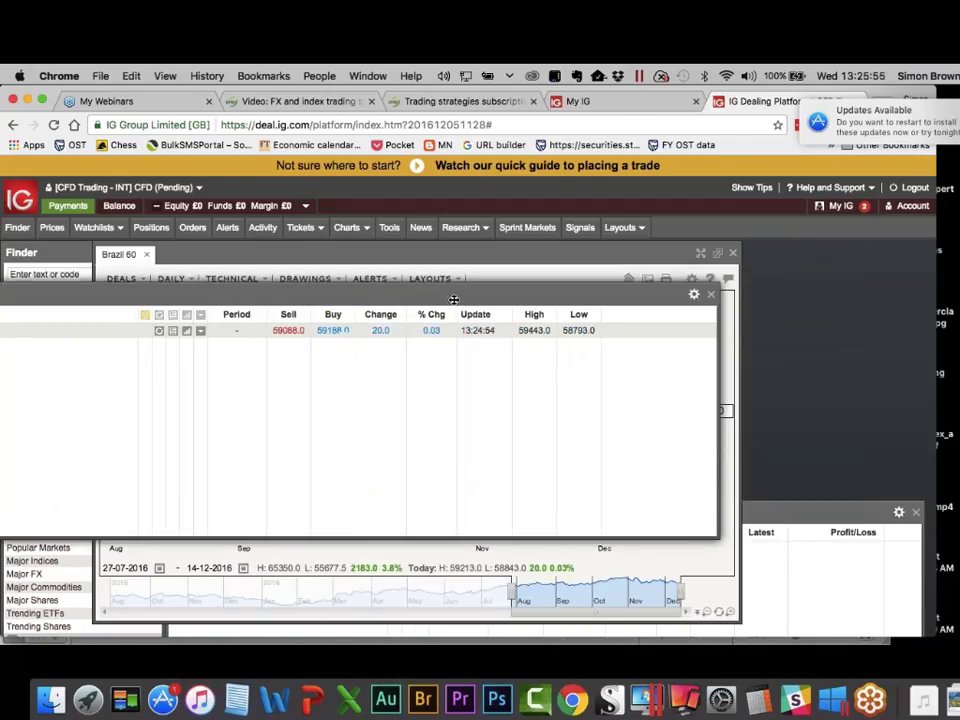
left_click(710, 294)
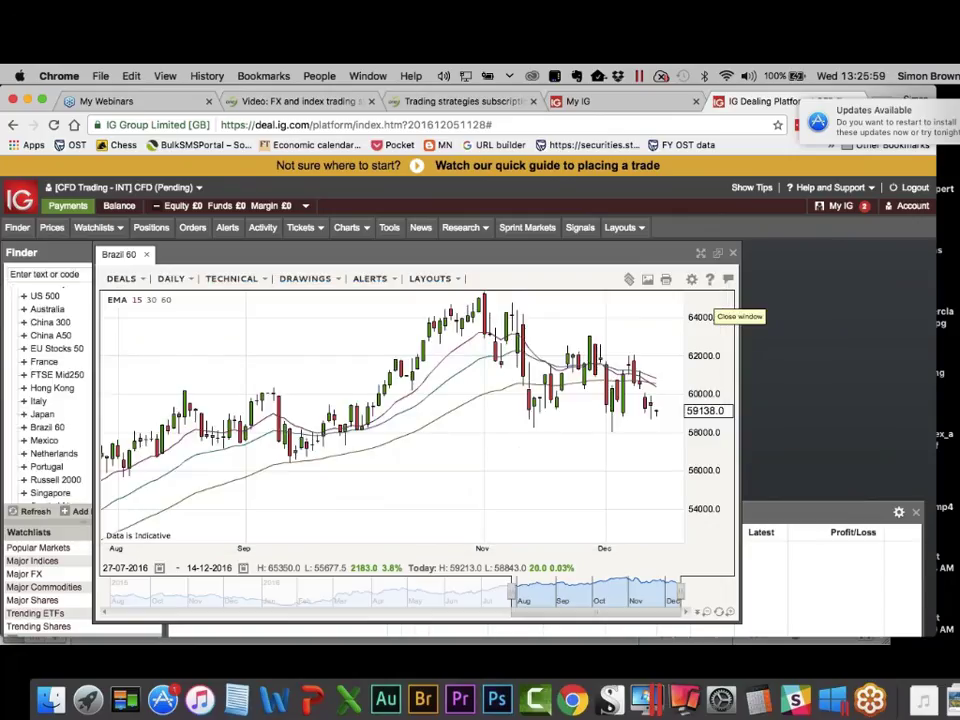
mouse_move(519, 453)
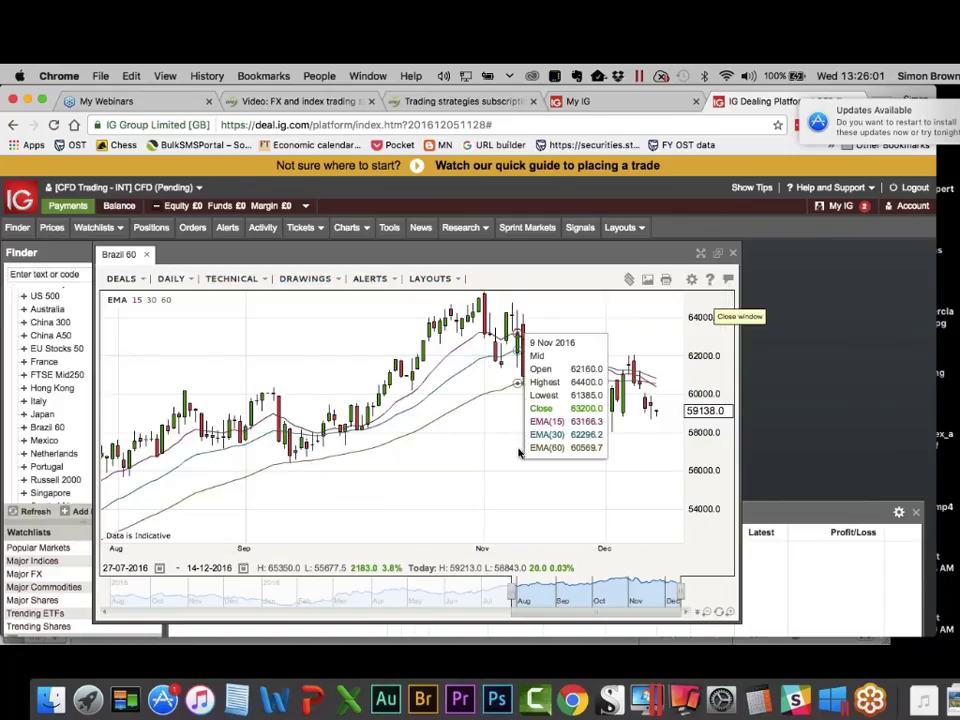
Inspect the EMA values on the daily Brazil 60 chart at the September, early October and early November 2016 candles.
mouse_move(261, 463)
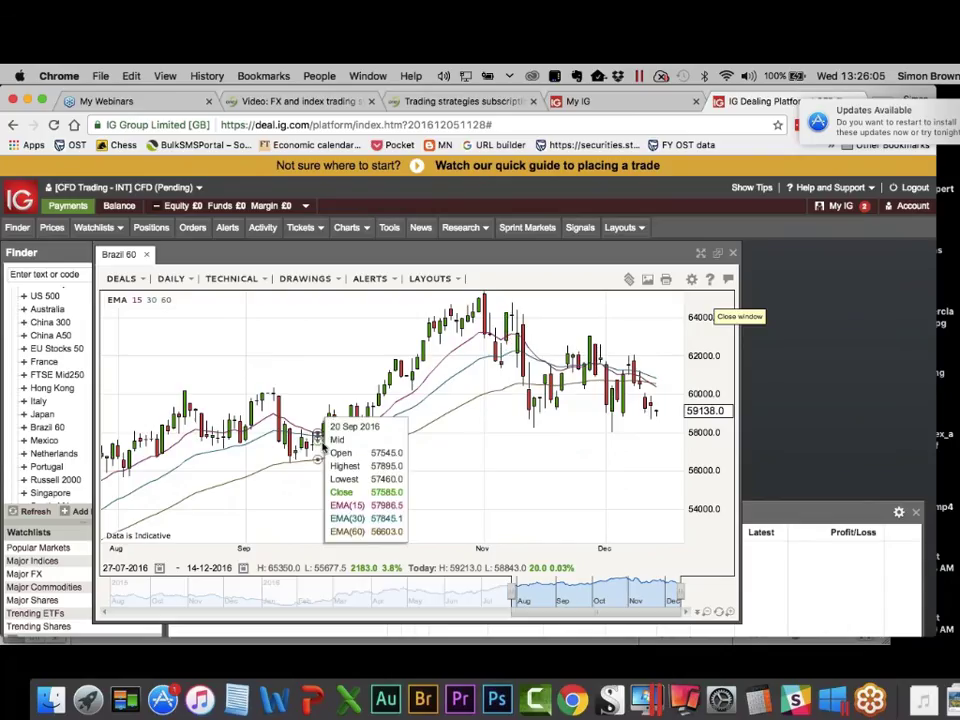
mouse_move(322, 447)
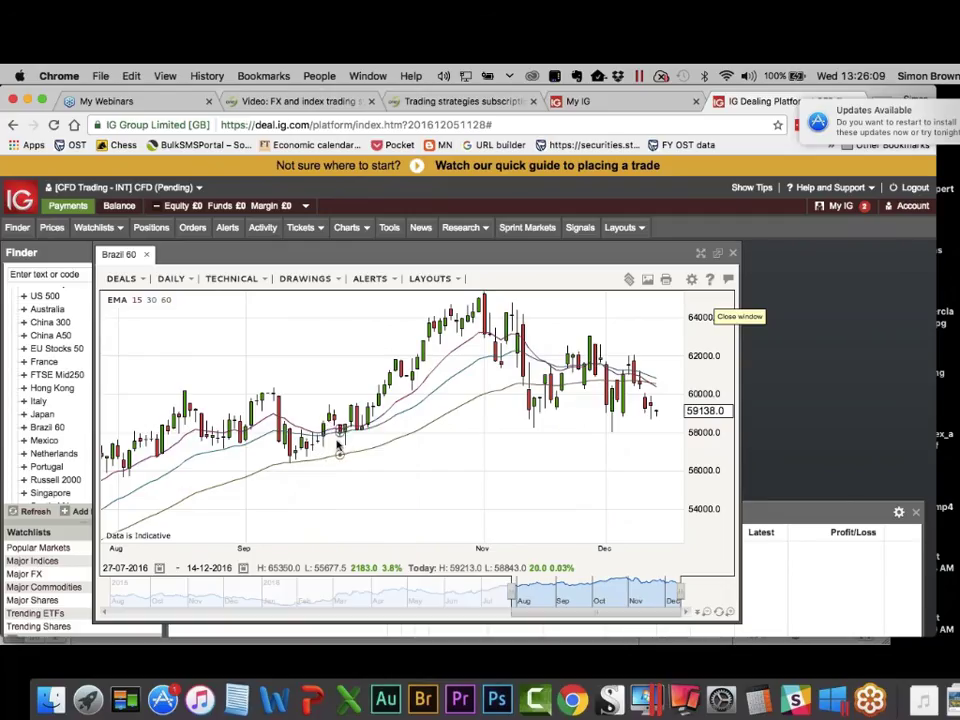
mouse_move(357, 440)
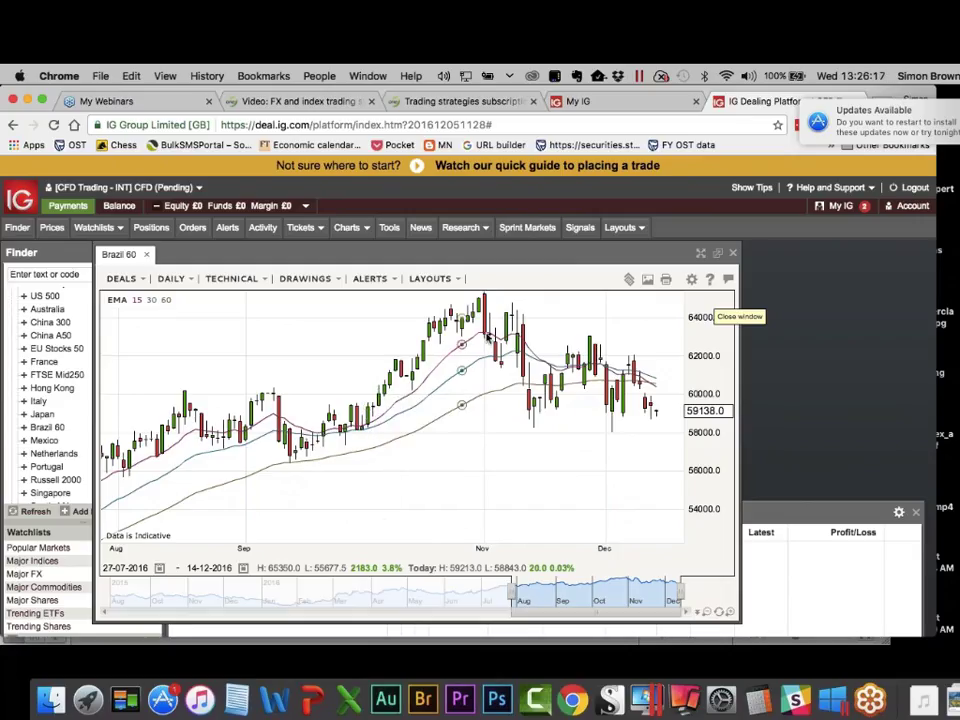
mouse_move(484, 330)
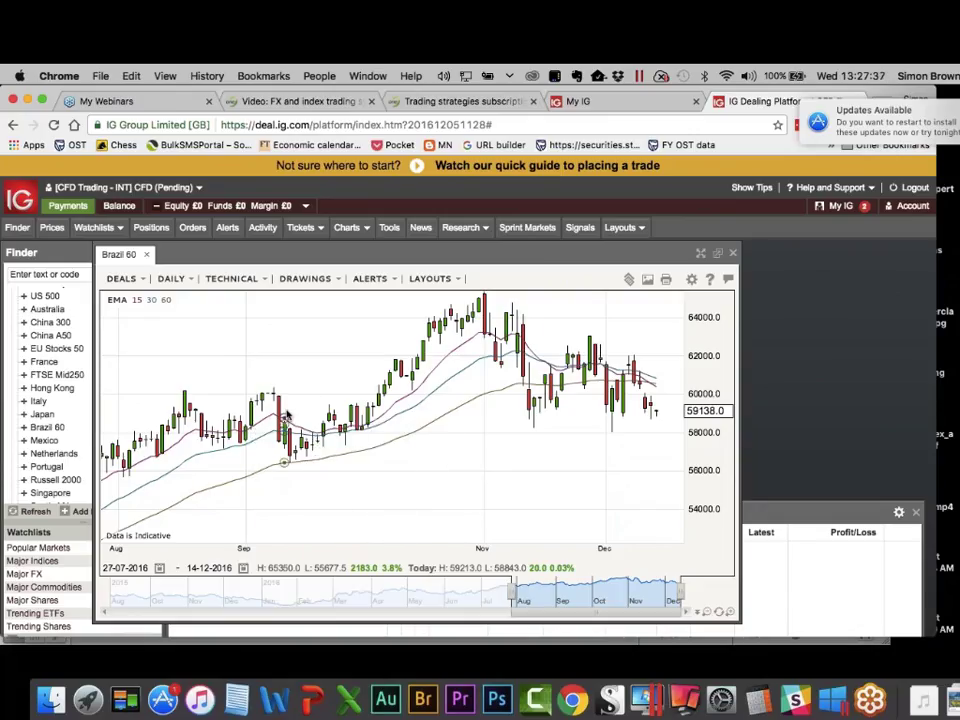
mouse_move(252, 405)
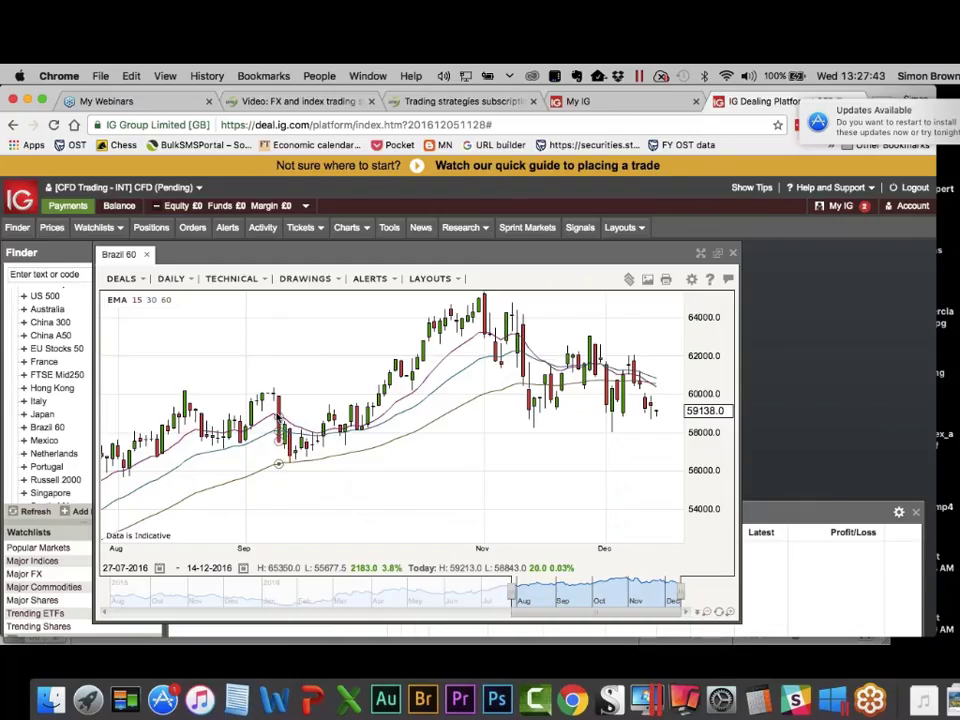
mouse_move(279, 418)
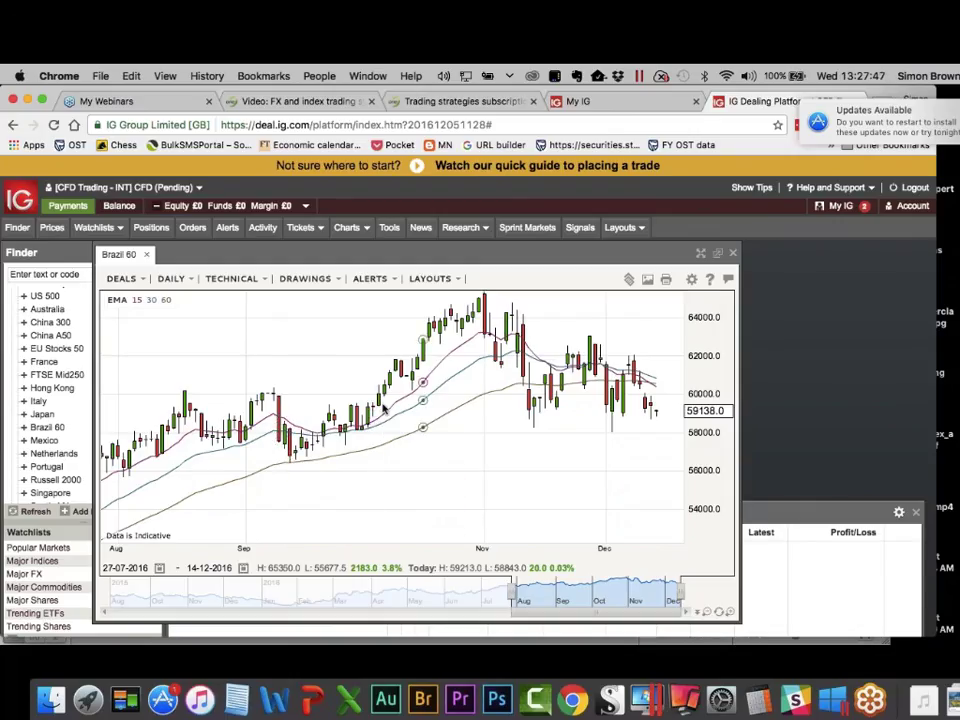
mouse_move(380, 412)
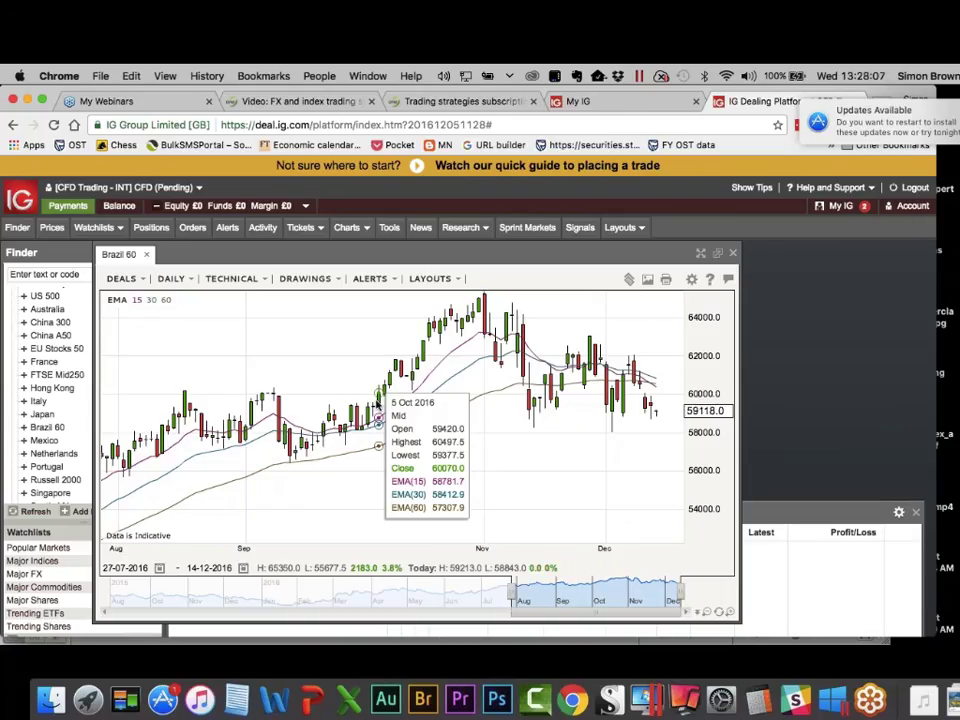
Set the Brazil 60 chart to the weekly timeframe and examine its EMA lines from March 2016 onward.
left_click(171, 278)
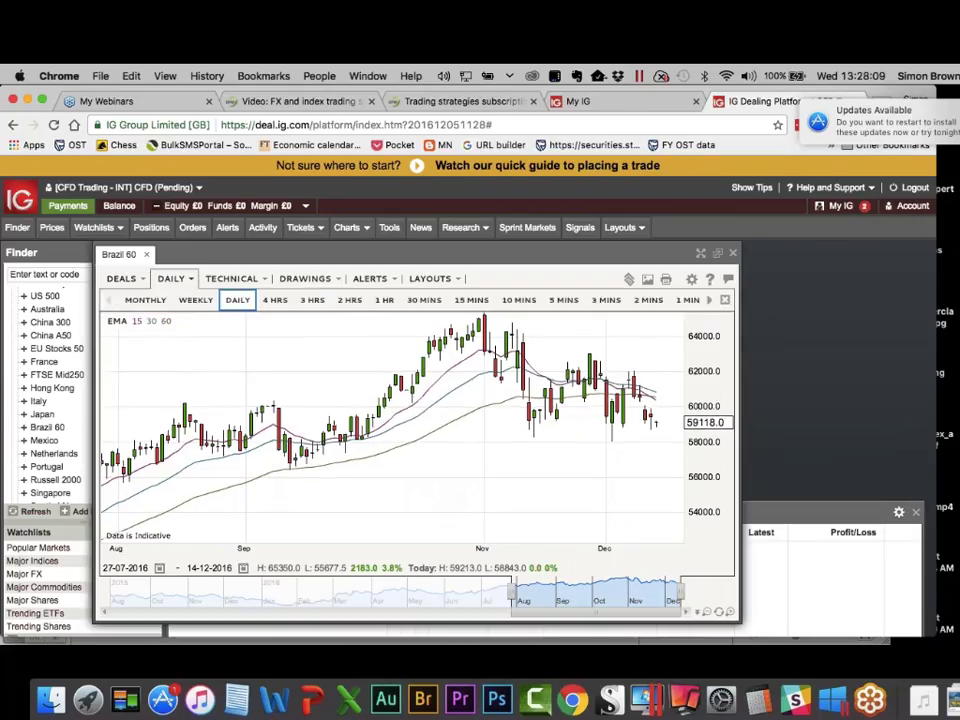
left_click(195, 300)
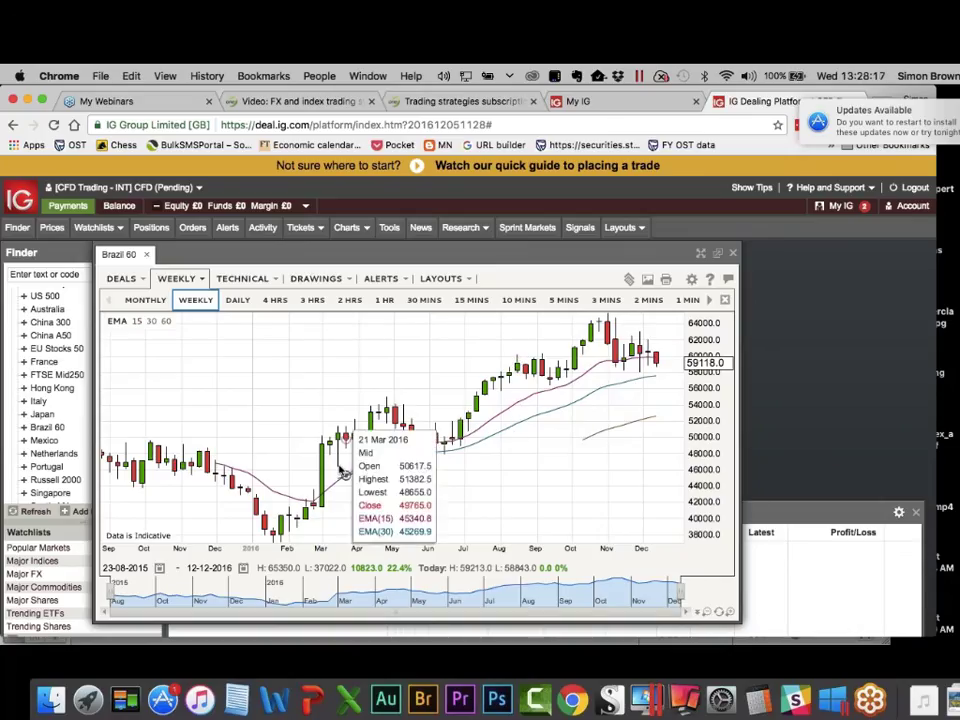
mouse_move(322, 506)
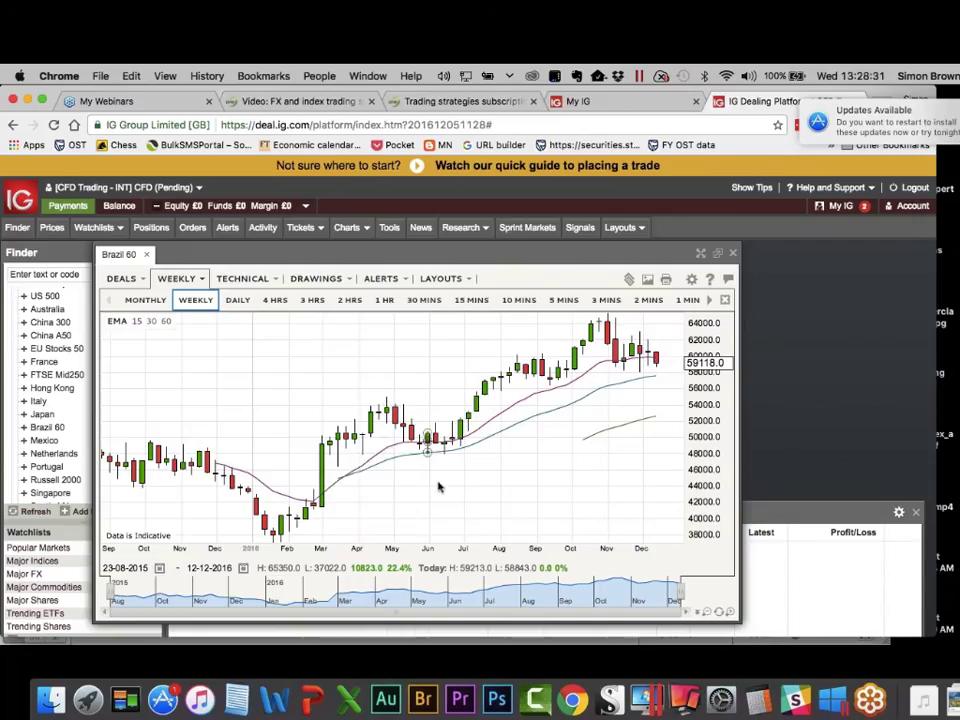
mouse_move(440, 486)
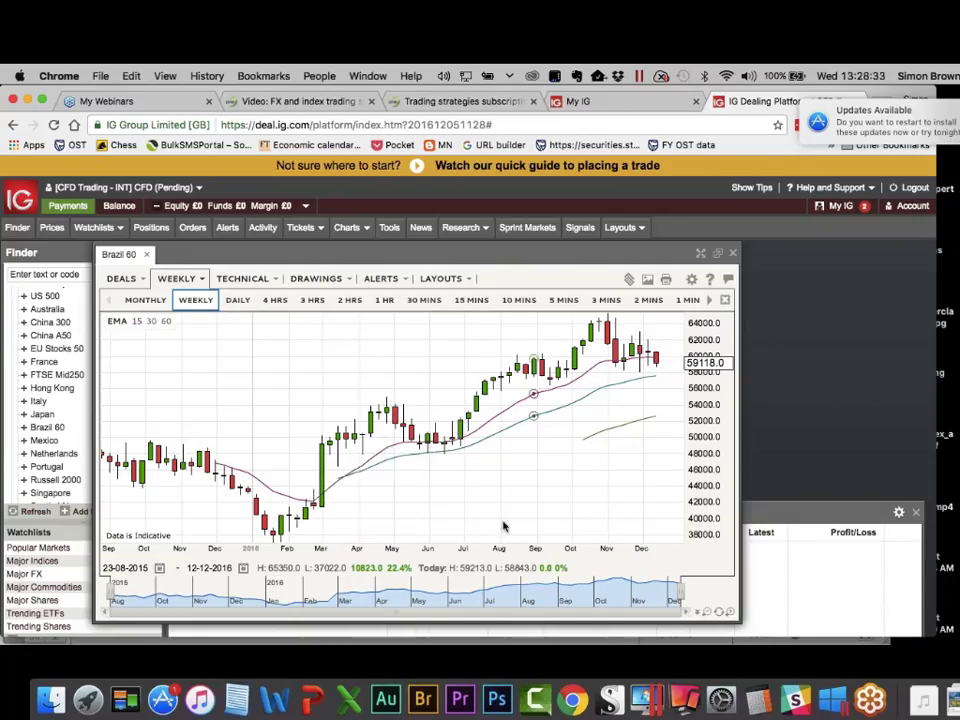
mouse_move(503, 527)
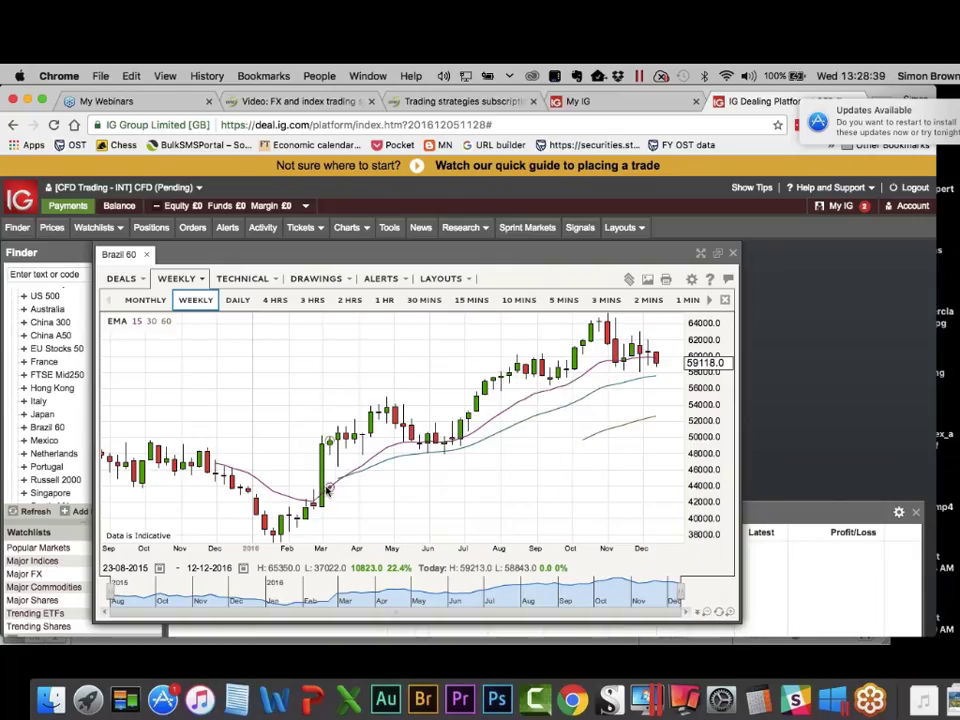
mouse_move(328, 487)
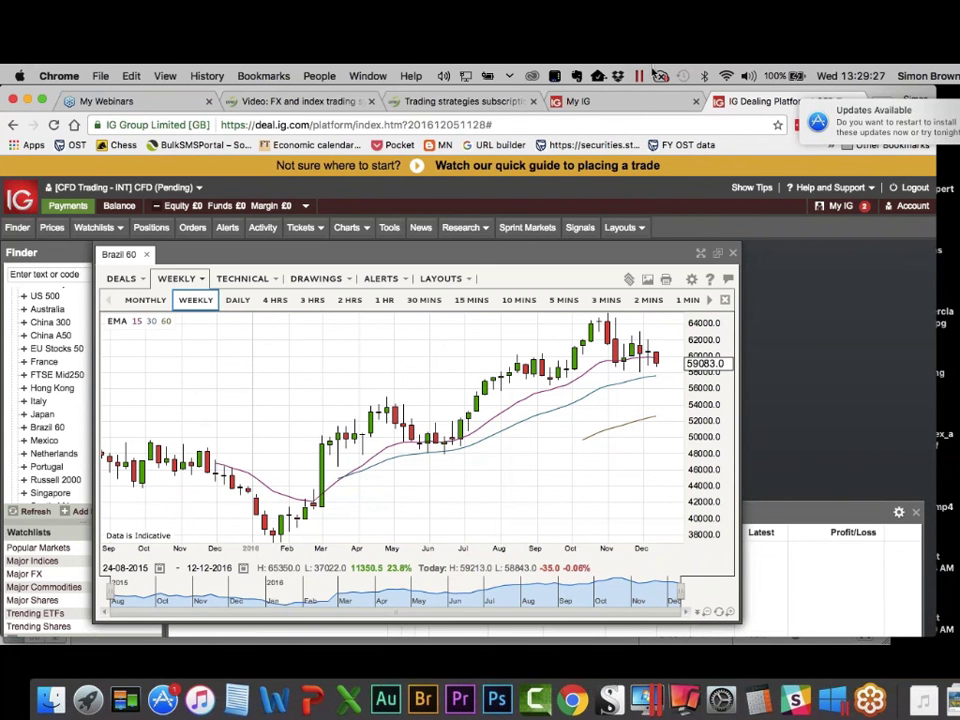
Check the Lazy trading subscription service page in the browser, and close the Brazil 60 chart on the dealing platform.
left_click(485, 103)
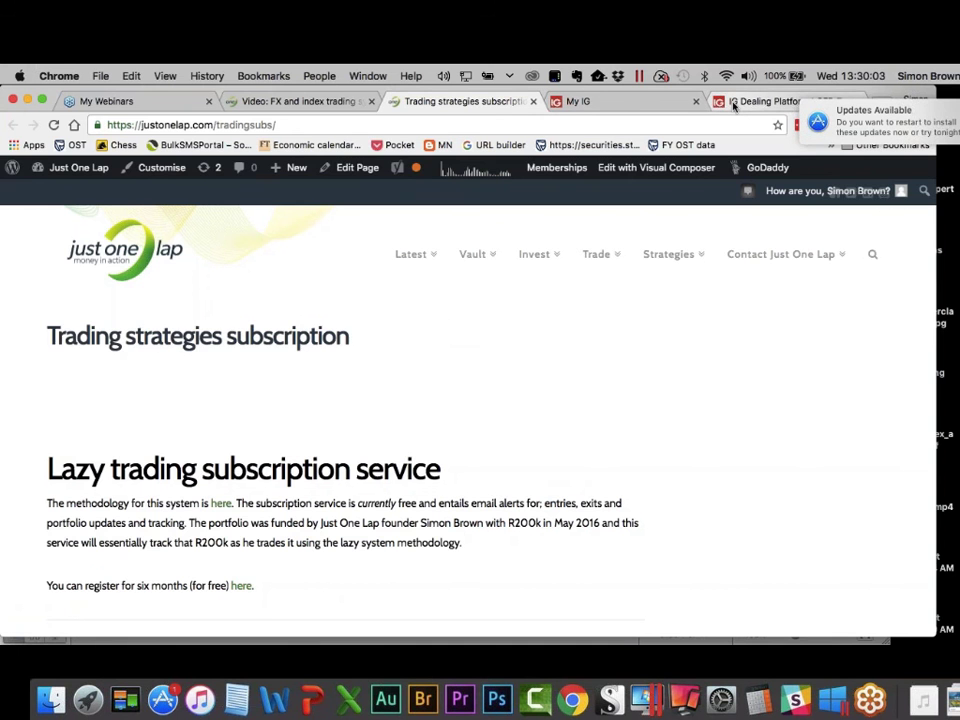
left_click(760, 101)
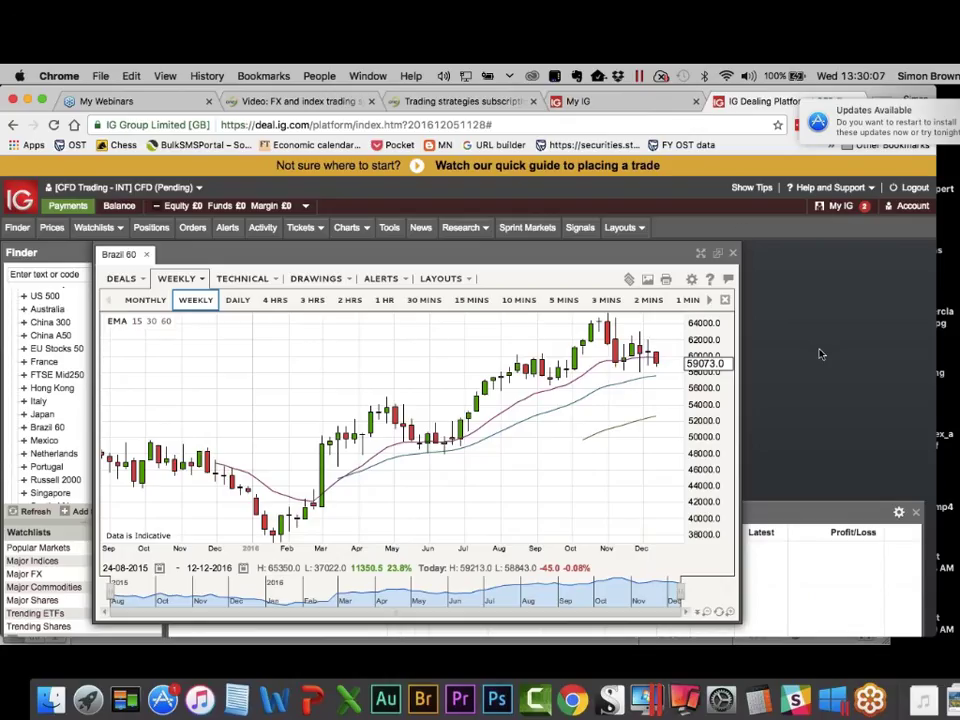
left_click(732, 254)
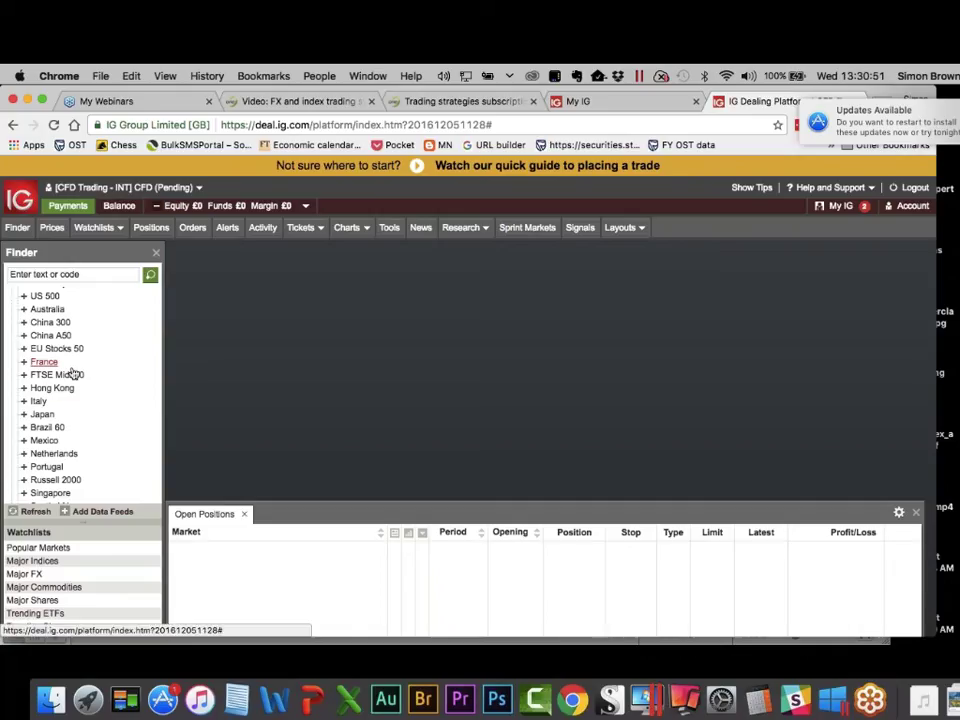
Show the prices for Italy from the stock indices and open the Italy 40 Cash chart above the prices window.
left_click(80, 401)
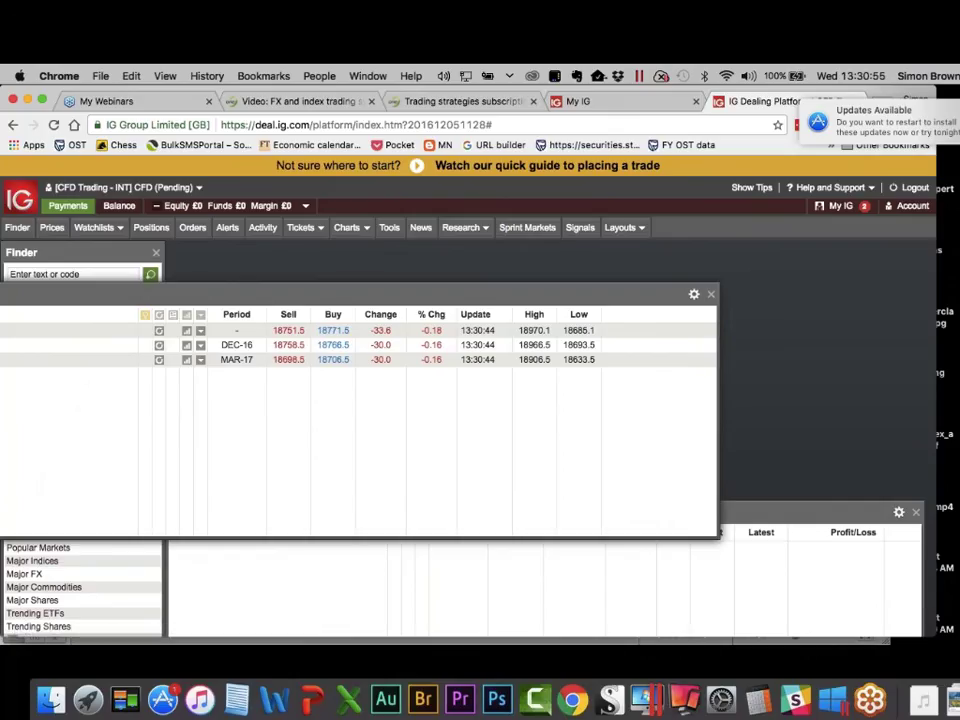
left_click(186, 330)
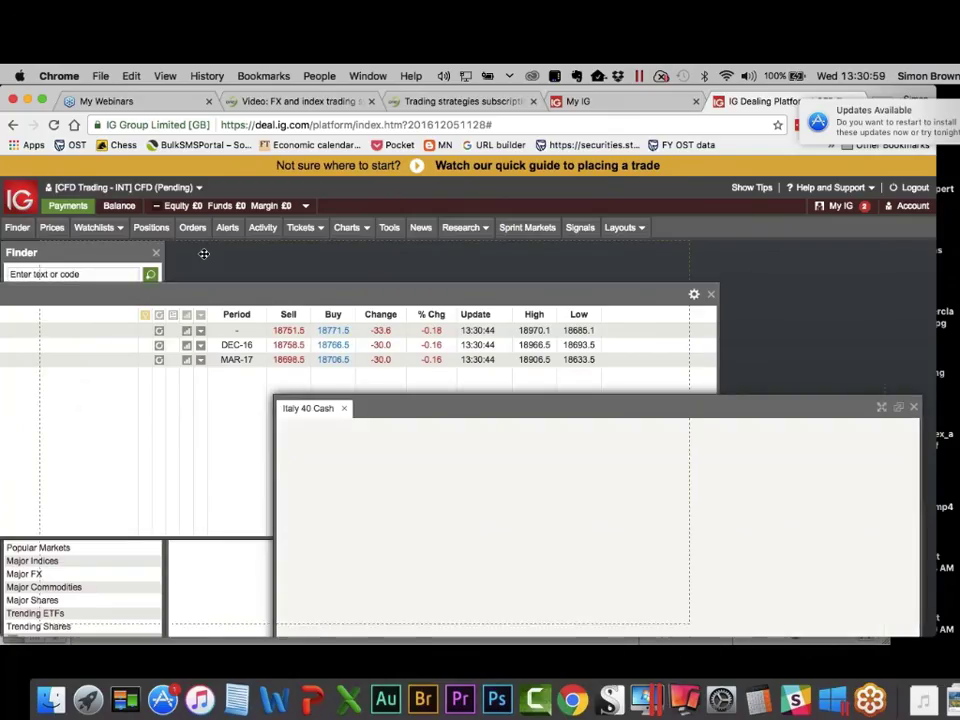
left_click_drag(437, 411, 204, 253)
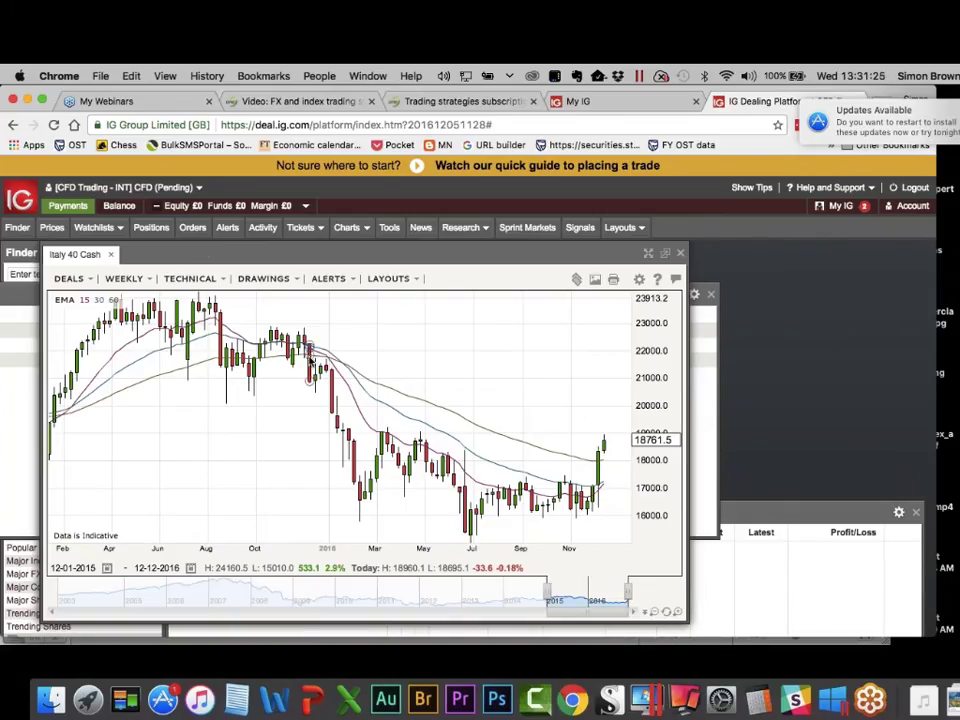
Inspect the EMA lines around late 2015 and May 2016 on the weekly Italy 40 Cash chart, and close it.
mouse_move(309, 350)
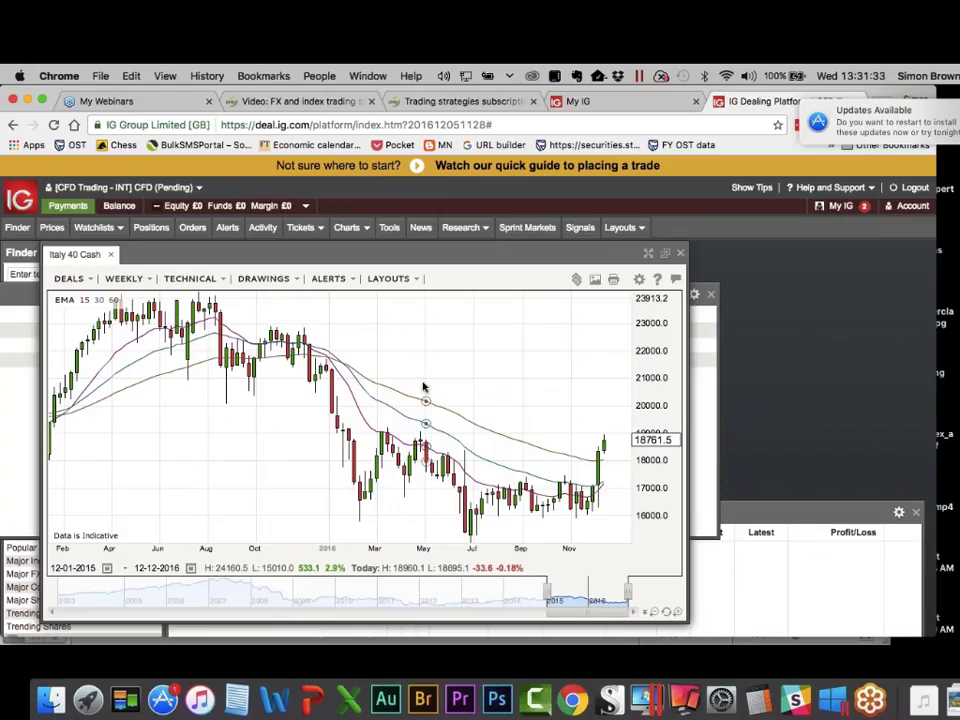
mouse_move(423, 387)
left_click(681, 256)
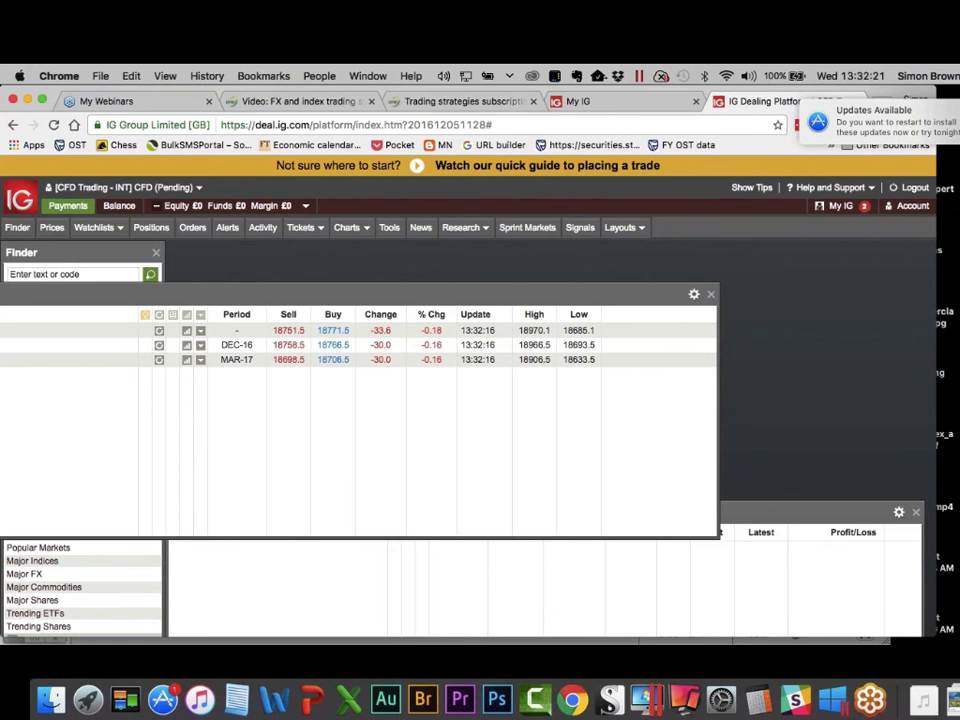
Review the South African and offshore indices and ETFs listed on the Trading strategies subscription page, and return to the dealing platform.
left_click(484, 99)
scroll(390, 378, "down", 5)
scroll(390, 378, "down", 5)
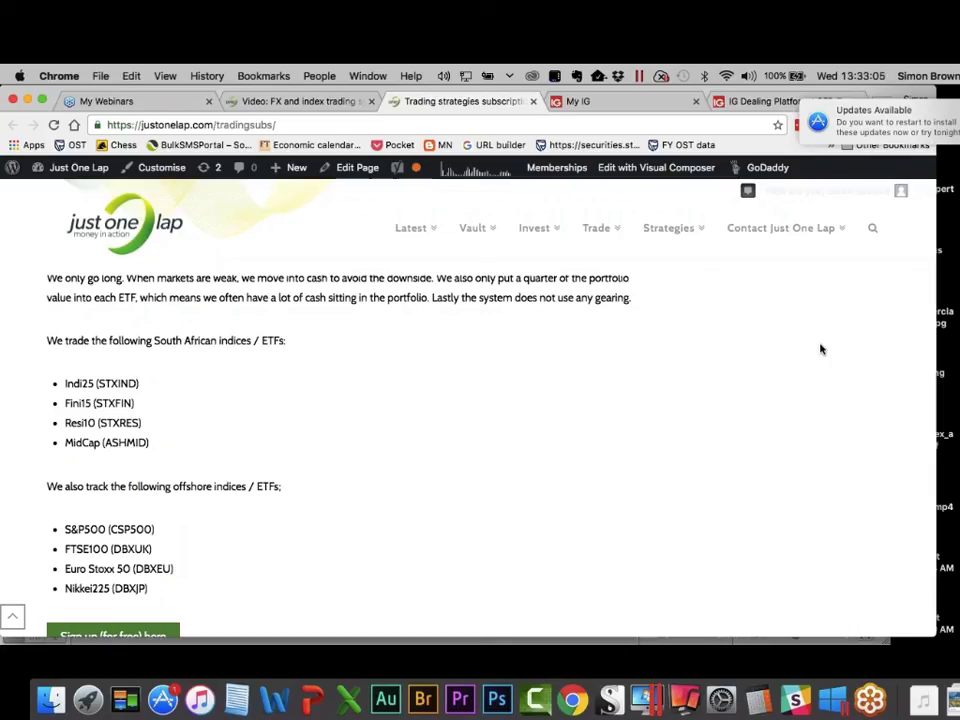
left_click(741, 101)
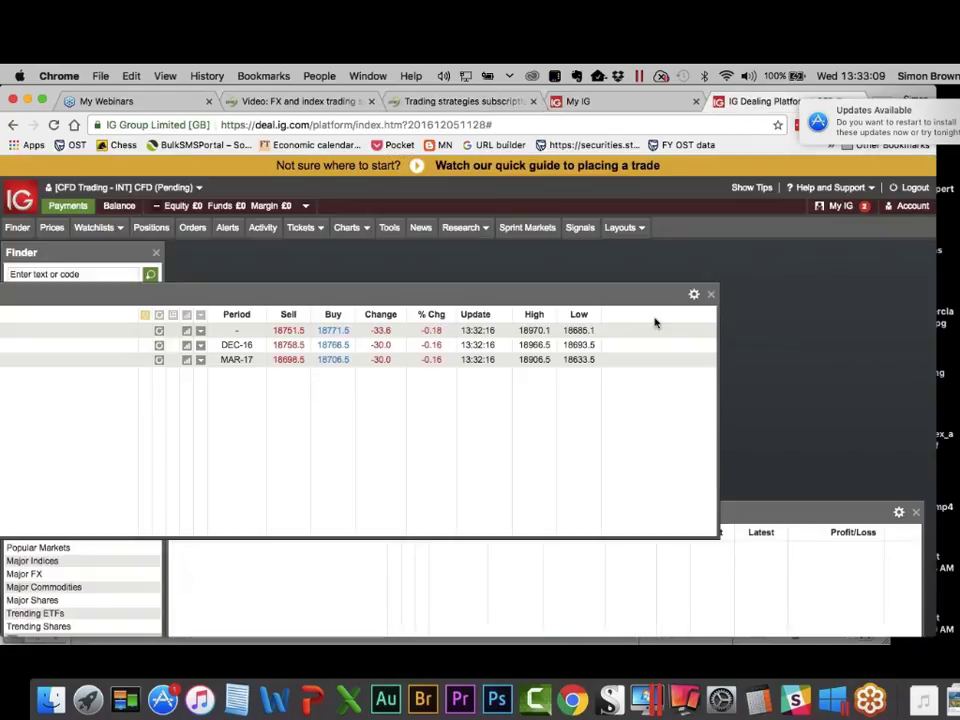
Close the Italy prices window and open the FTSE 100 Cash chart above its own prices window.
left_click(711, 294)
scroll(70, 330, "up", 2)
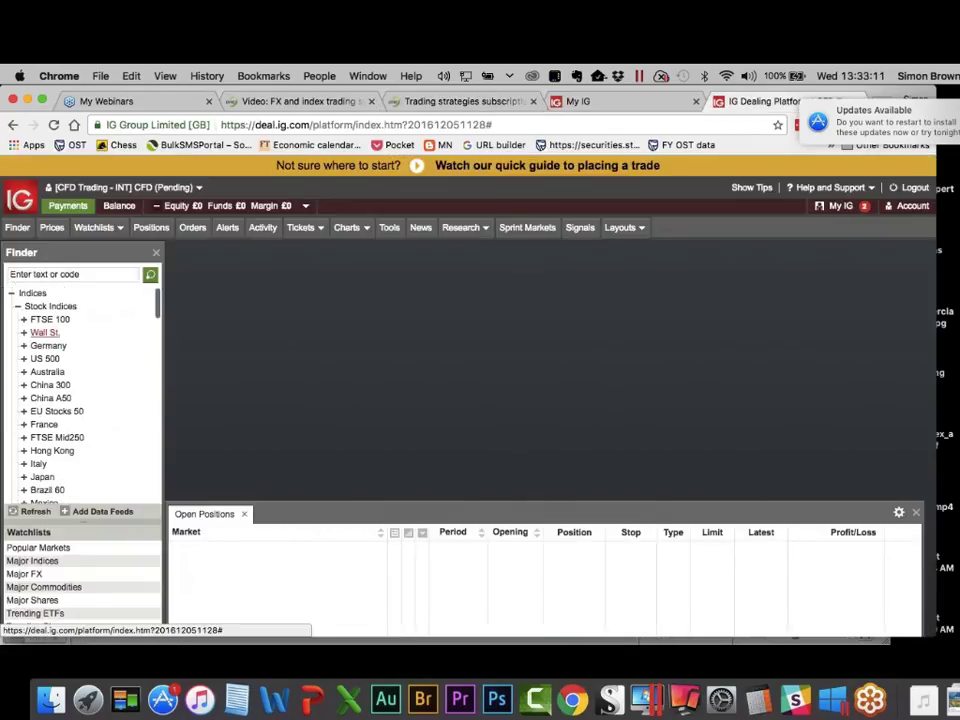
left_click(72, 318)
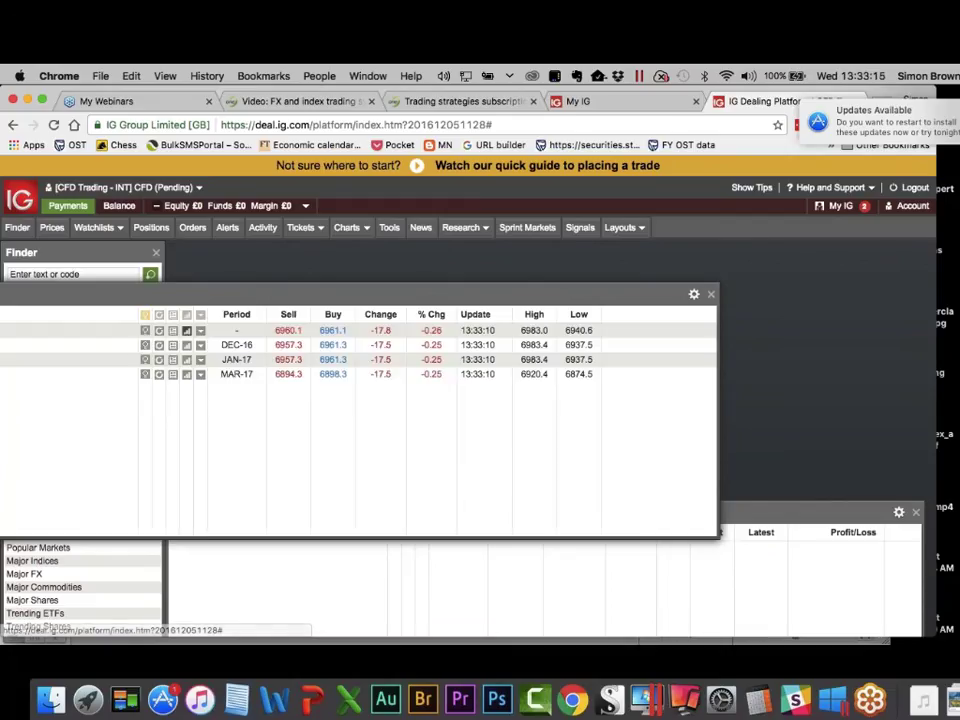
left_click(187, 330)
left_click_drag(480, 441, 242, 259)
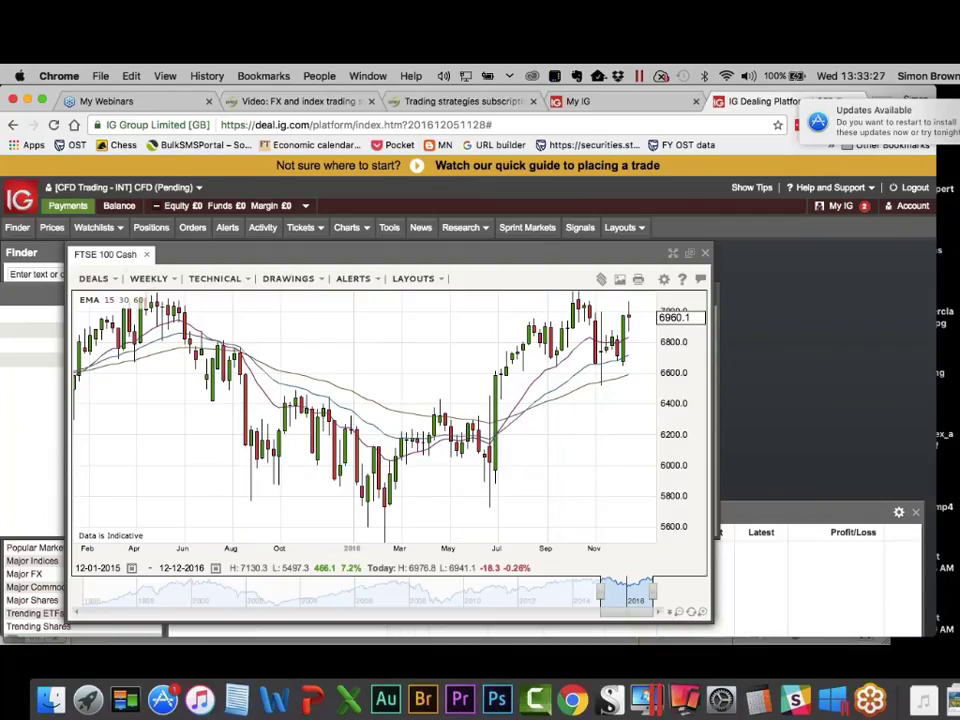
Set the FTSE 100 Cash chart to the 1-hour timeframe, inspect its latest candles against the EMA lines, and close it.
left_click(165, 278)
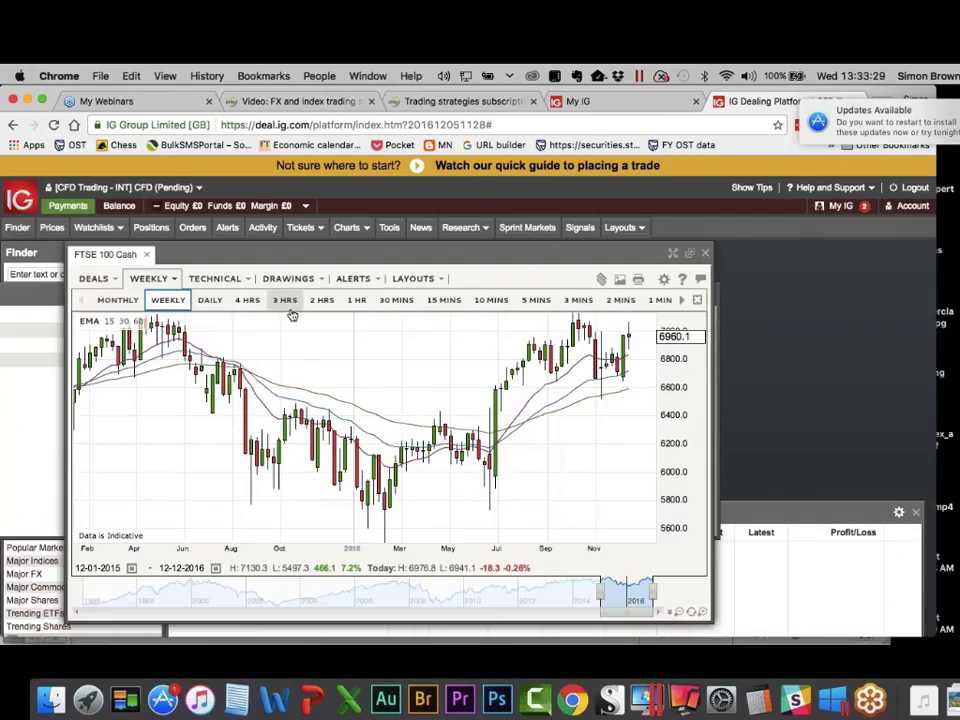
left_click(357, 300)
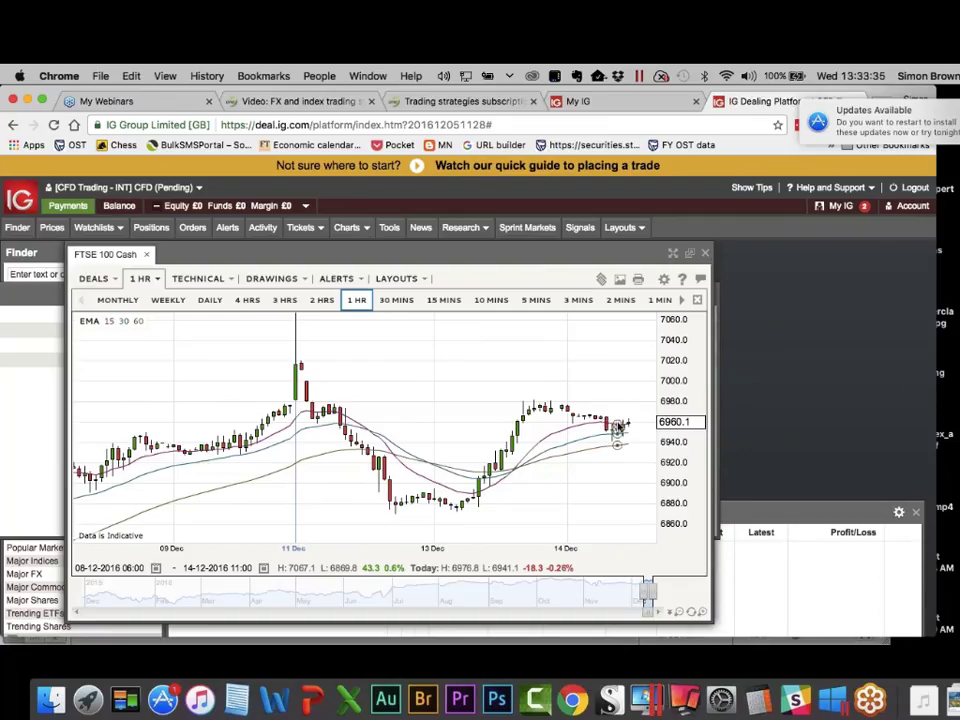
mouse_move(621, 428)
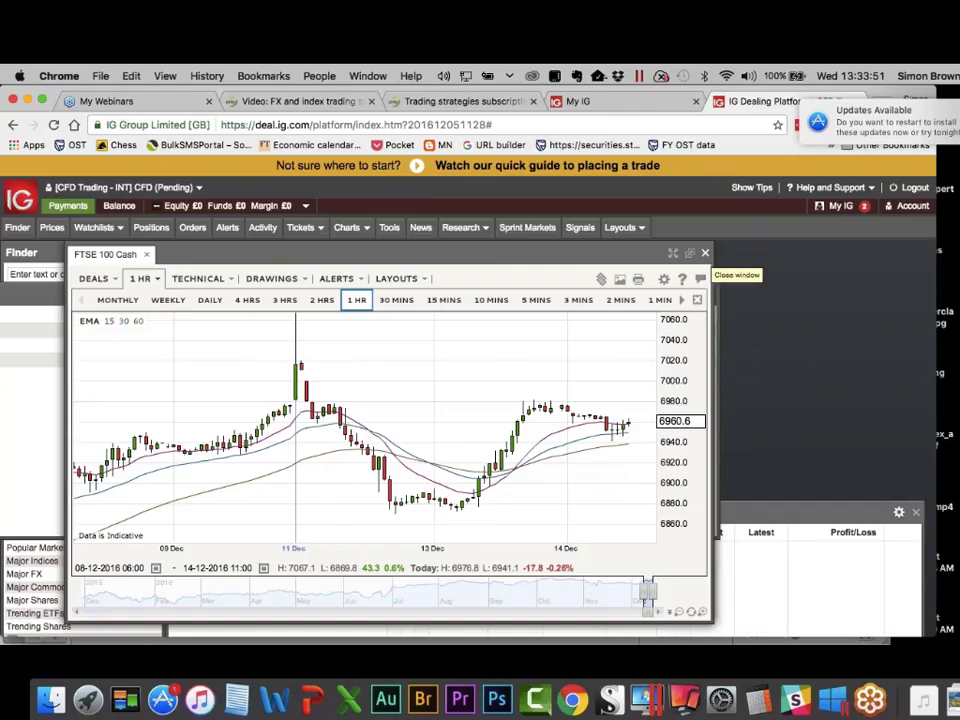
left_click(705, 252)
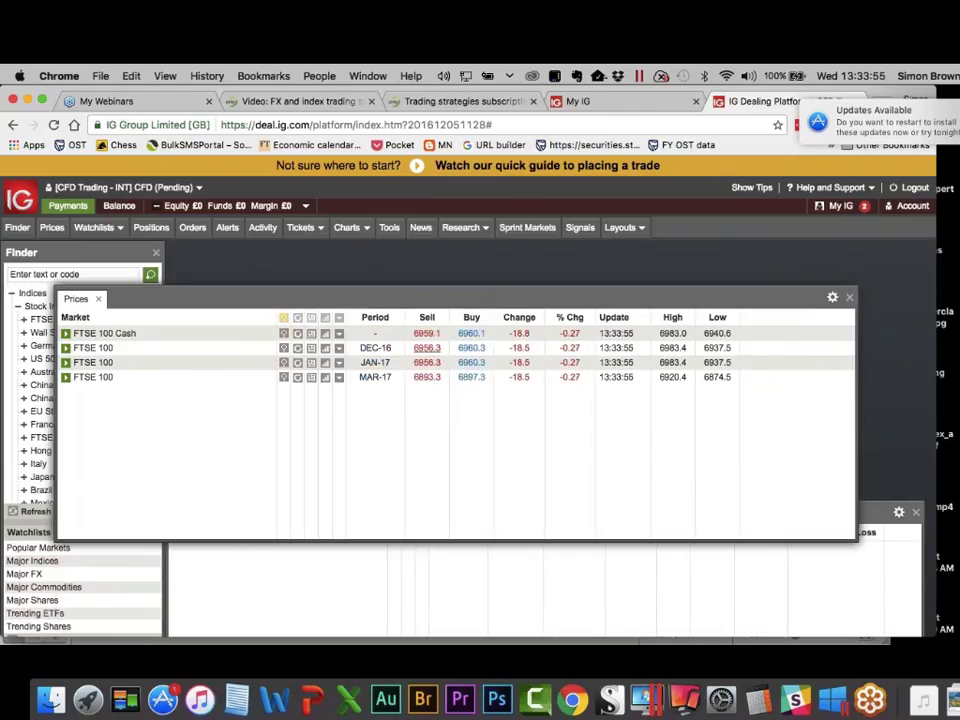
Check the FTSE 100 Cash market information for contract size, margin and minimum stop distance, and close the FTSE 100 prices window.
left_click(339, 334)
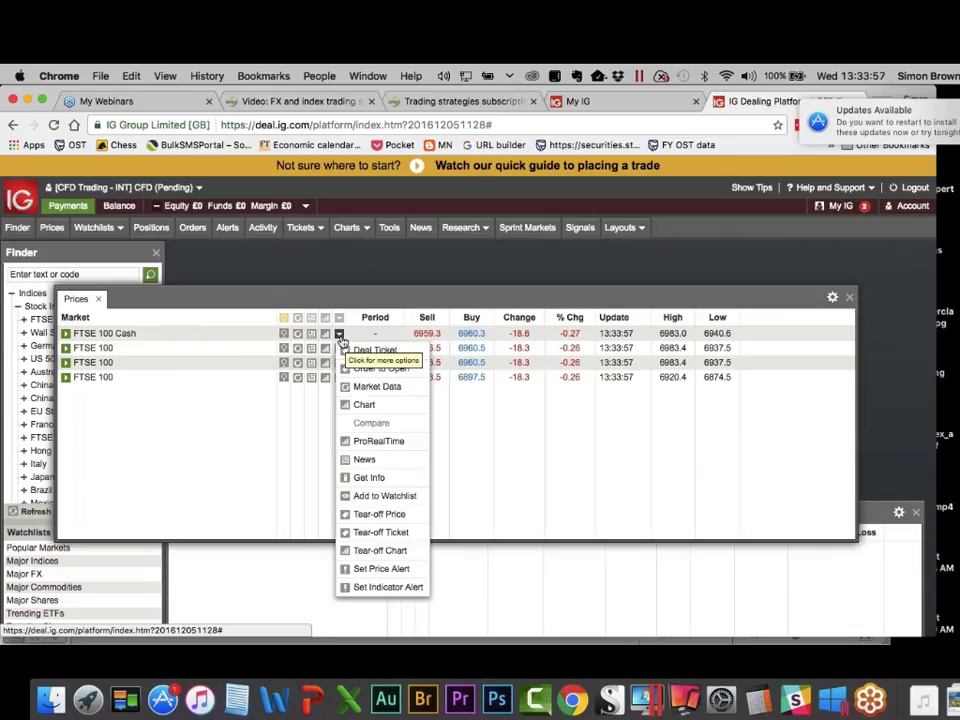
left_click(369, 477)
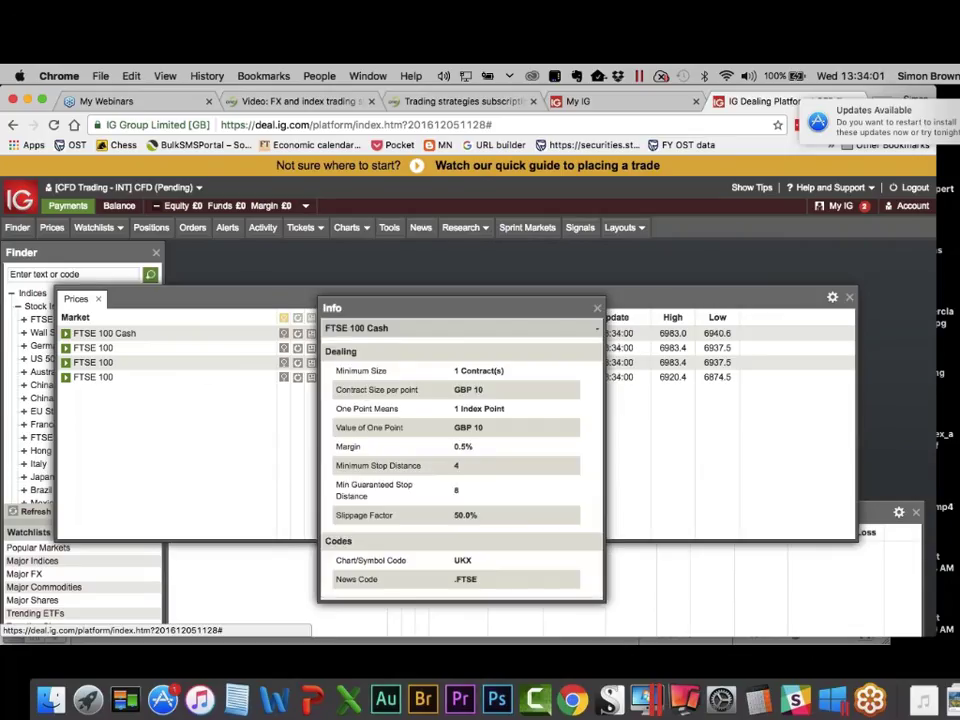
left_click(597, 307)
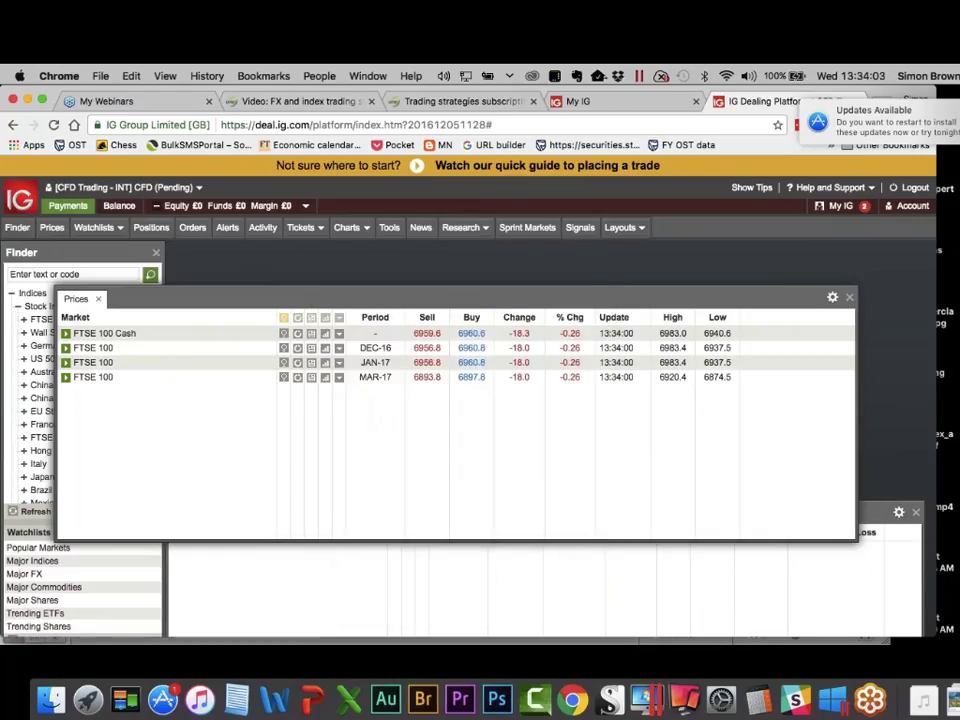
left_click_drag(255, 297, 76, 304)
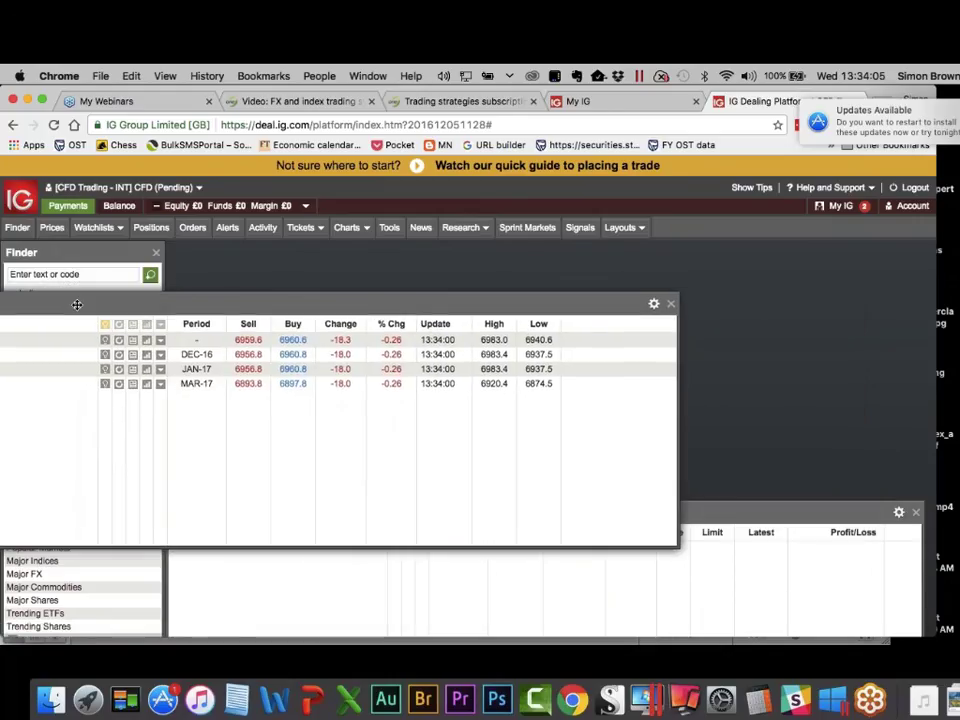
left_click(670, 303)
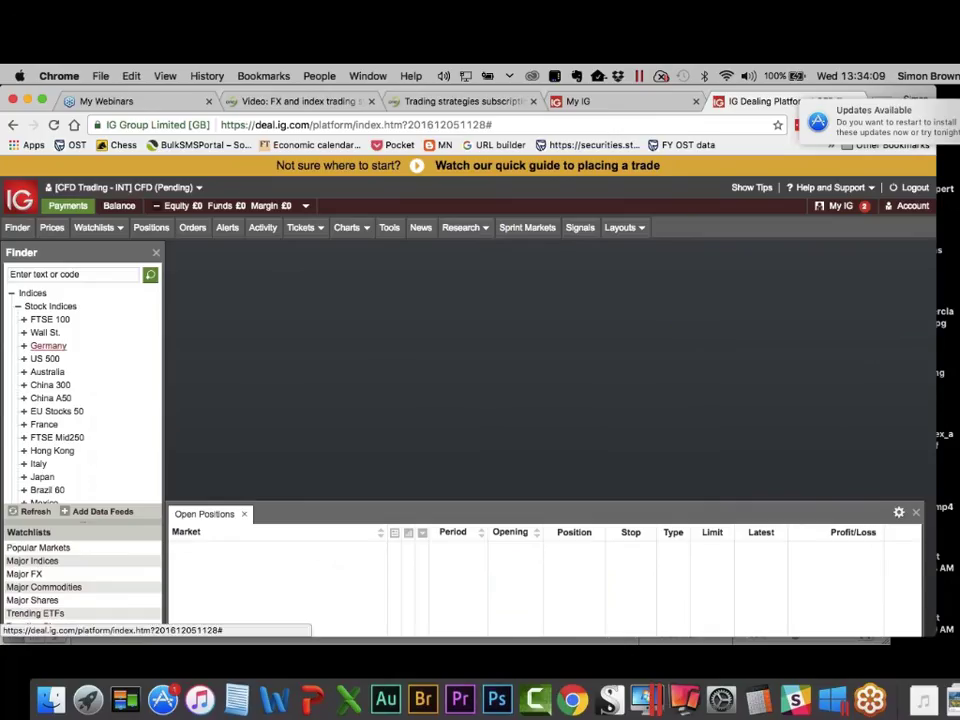
Collapse the Indices group in the Finder and open the FTSE 100 prices from the stock indices under Indices (mini).
left_click(17, 307)
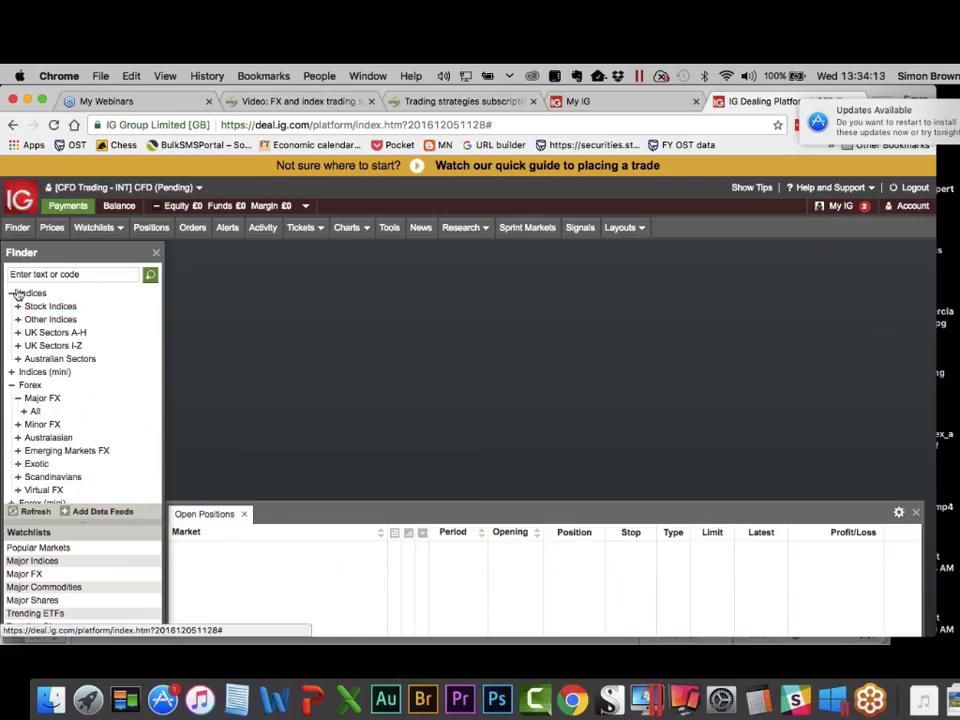
left_click(13, 294)
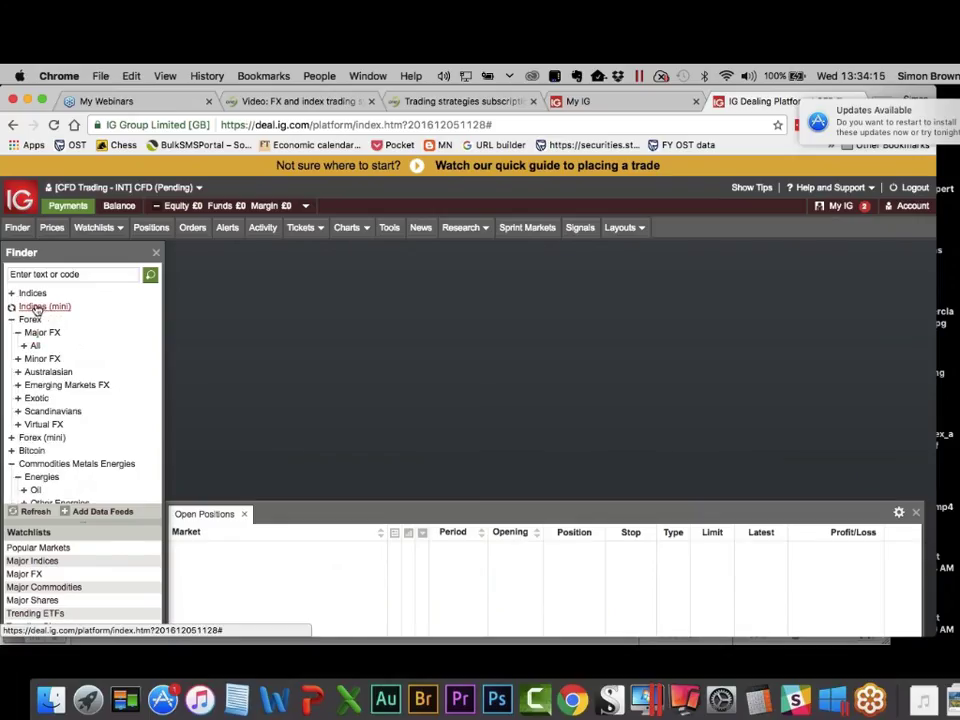
left_click(34, 309)
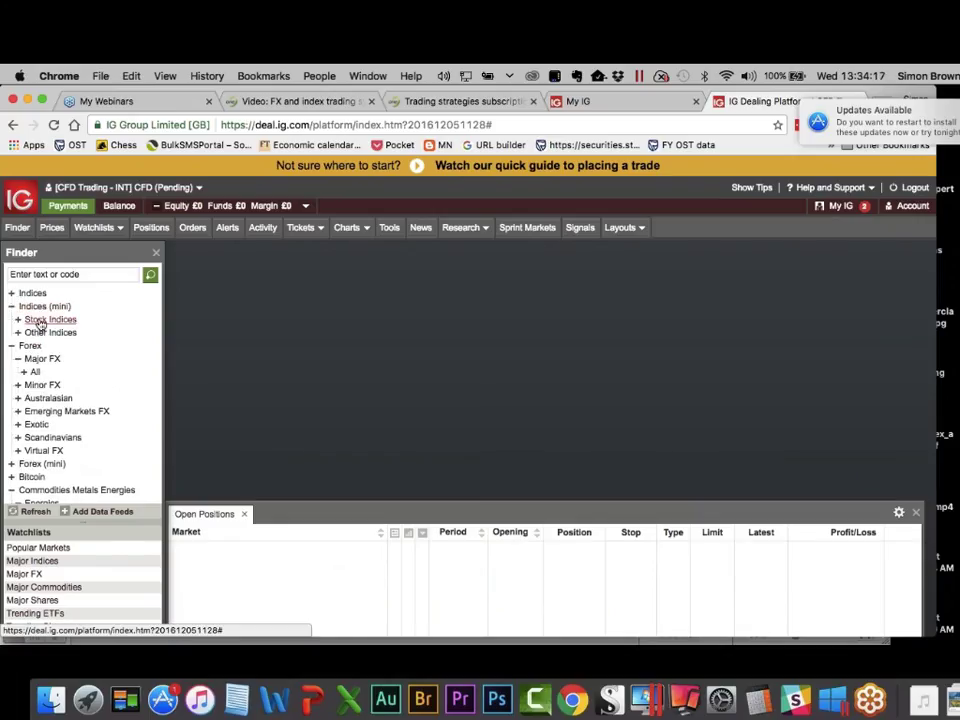
left_click(40, 320)
left_click_drag(52, 311, 332, 285)
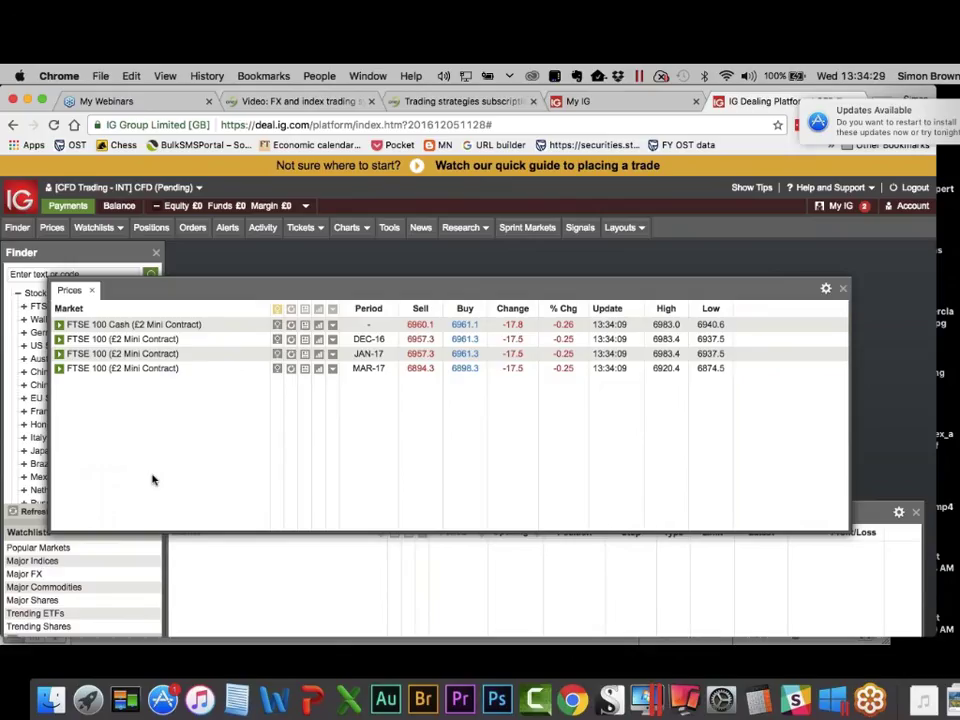
Check the market information of the DEC-16 FTSE 100 (£2 Mini Contract) for contract size, margin and minimum stop distance, and close it.
left_click(332, 339)
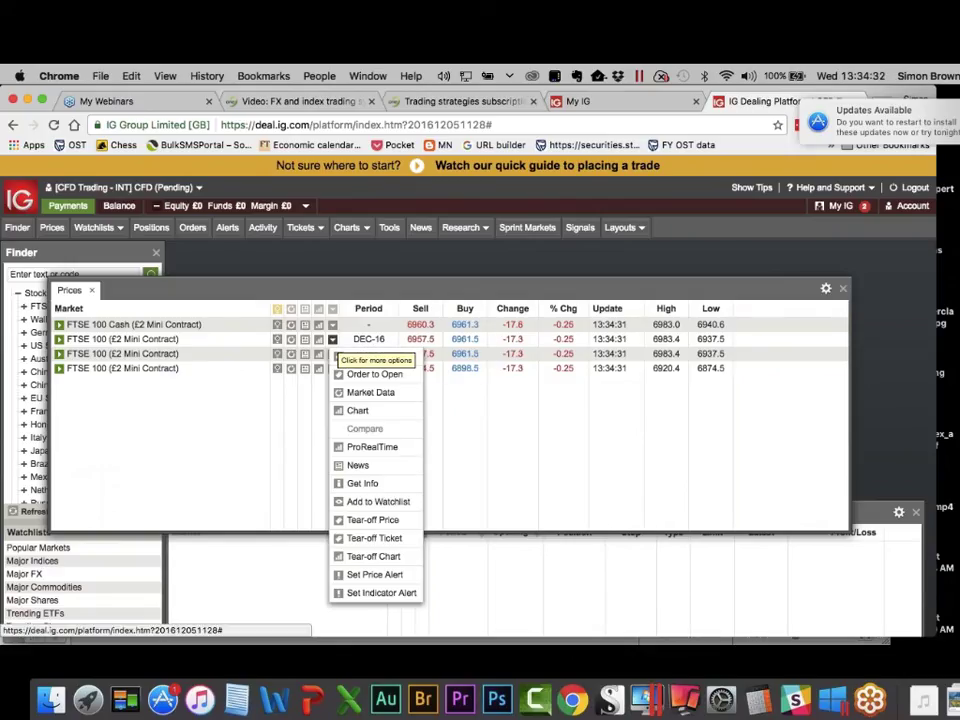
left_click(348, 484)
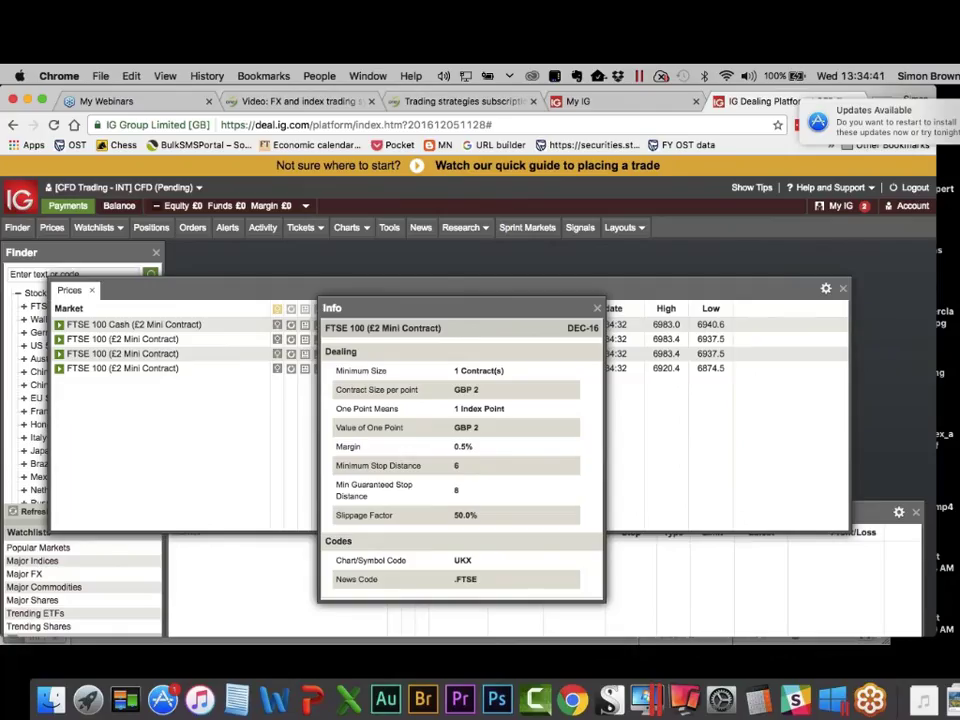
left_click(597, 308)
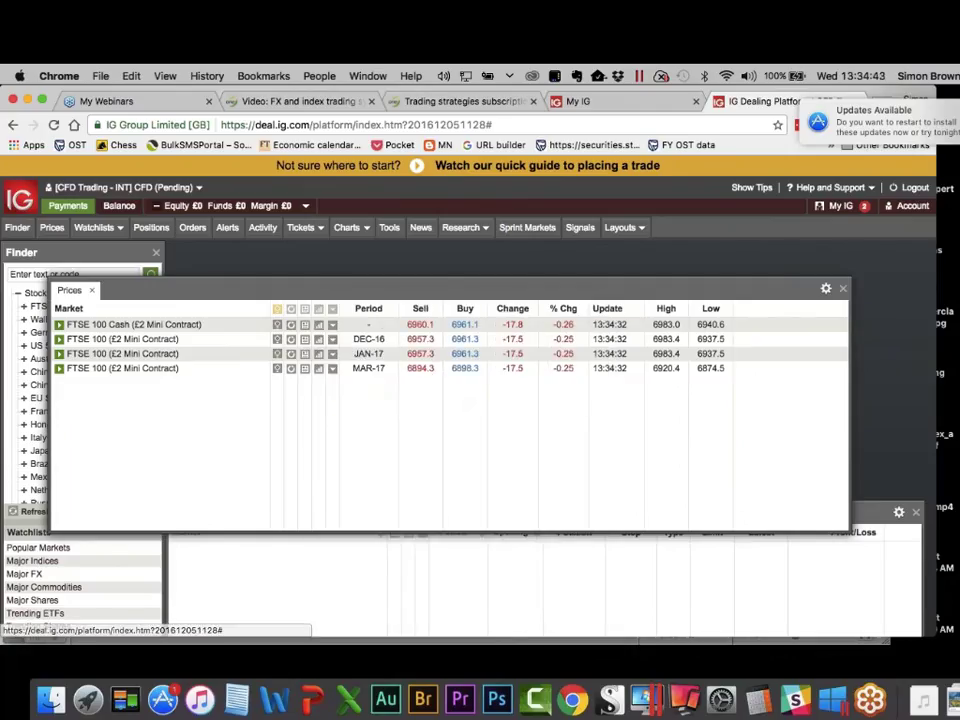
Open the FTSE 100 Cash (£2 Mini Contract) chart, move it clear of the prices window, and inspect its candles around the EMA crossovers.
left_click(318, 324)
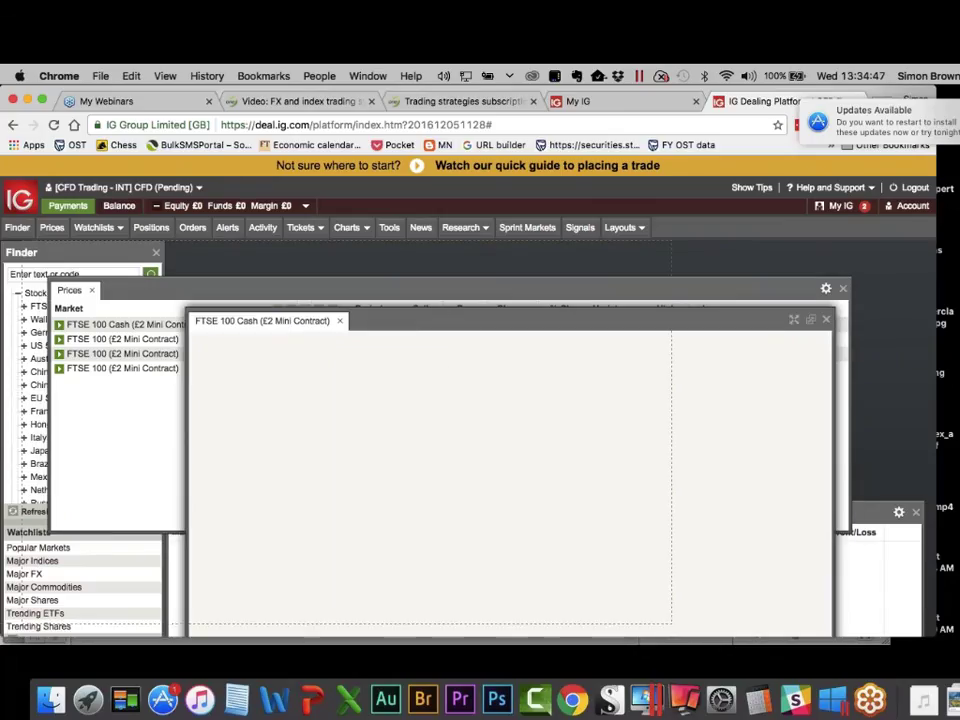
left_click_drag(437, 318, 273, 254)
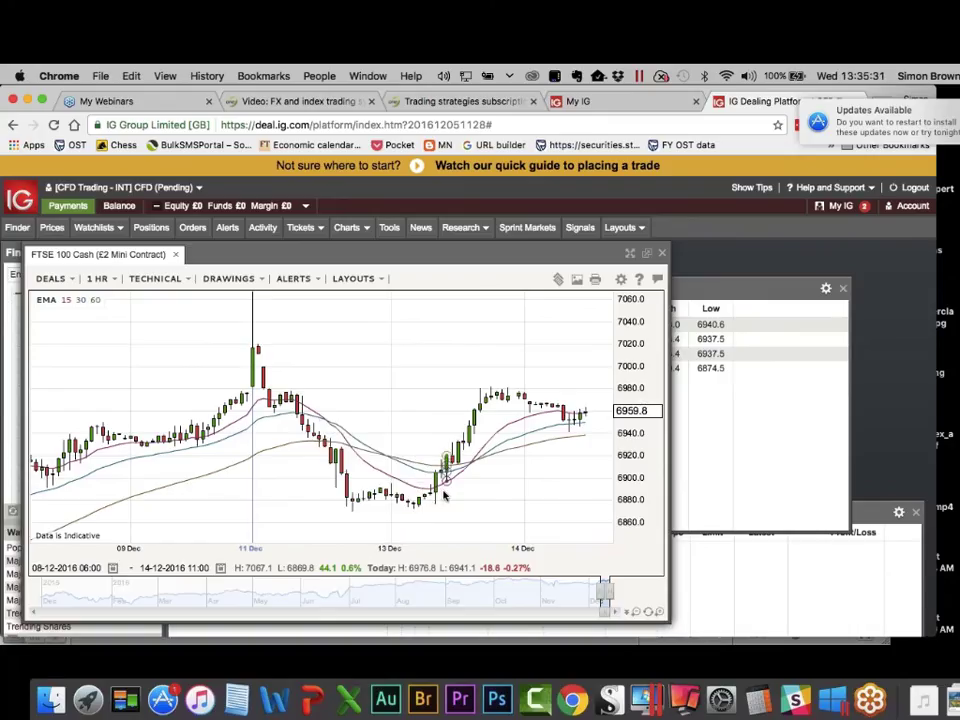
mouse_move(443, 496)
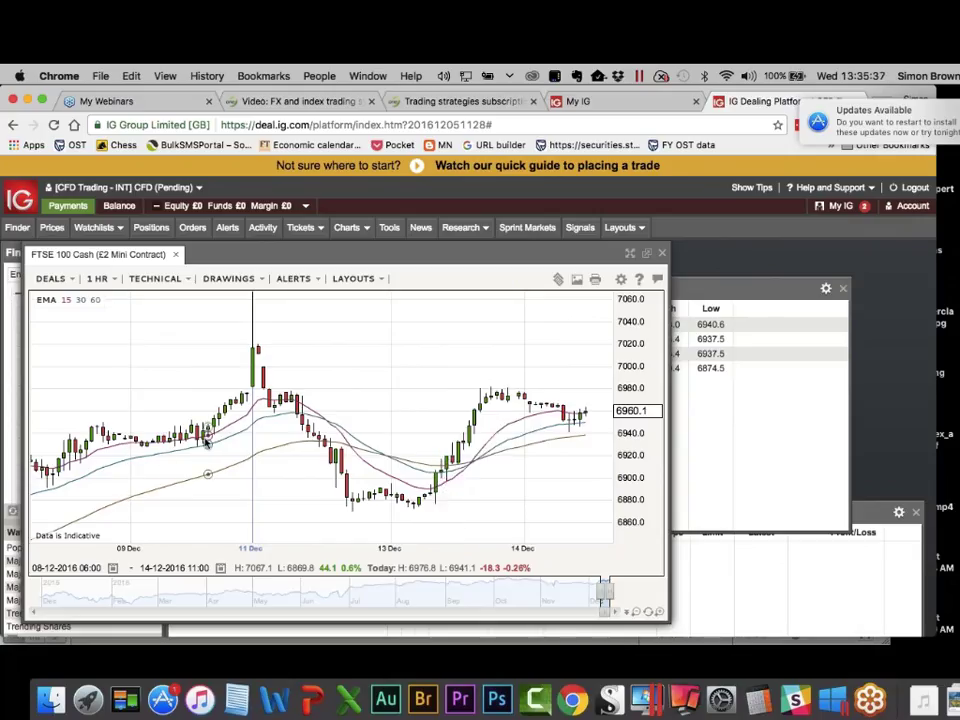
mouse_move(205, 441)
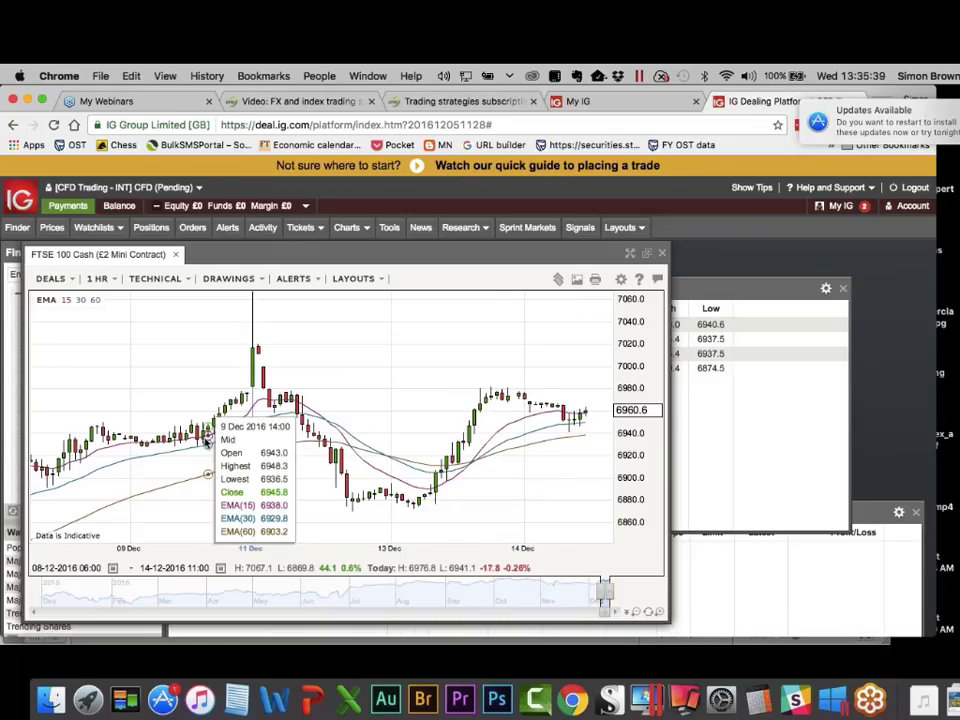
mouse_move(453, 410)
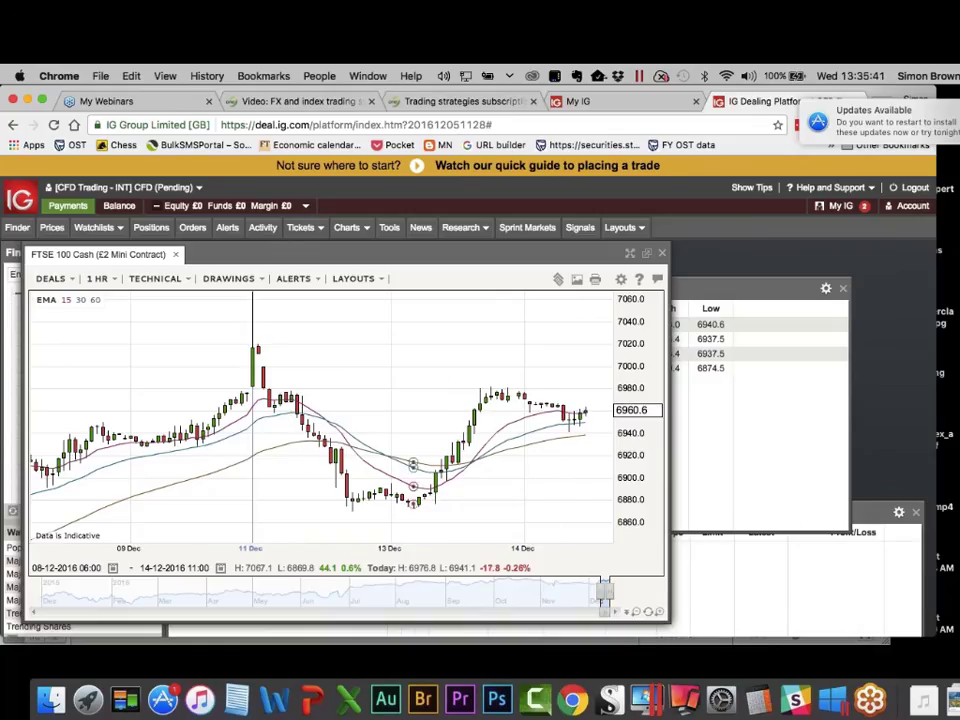
Switch the FTSE 100 Cash mini chart to 30 minutes and examine its EMA crossovers over a date range back to 6 December.
left_click(104, 279)
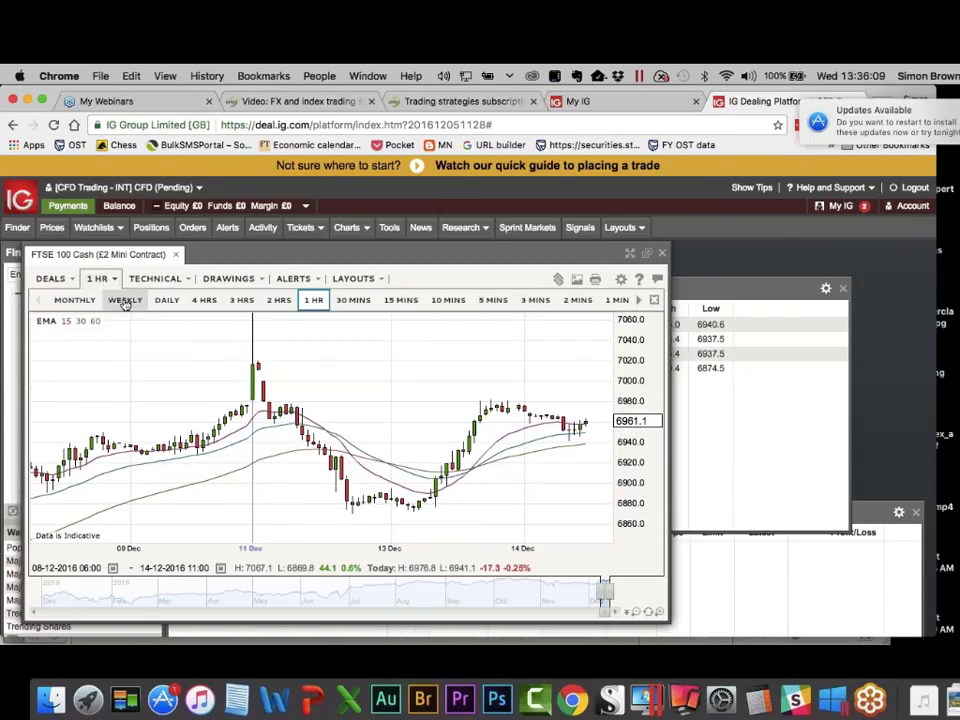
left_click(351, 301)
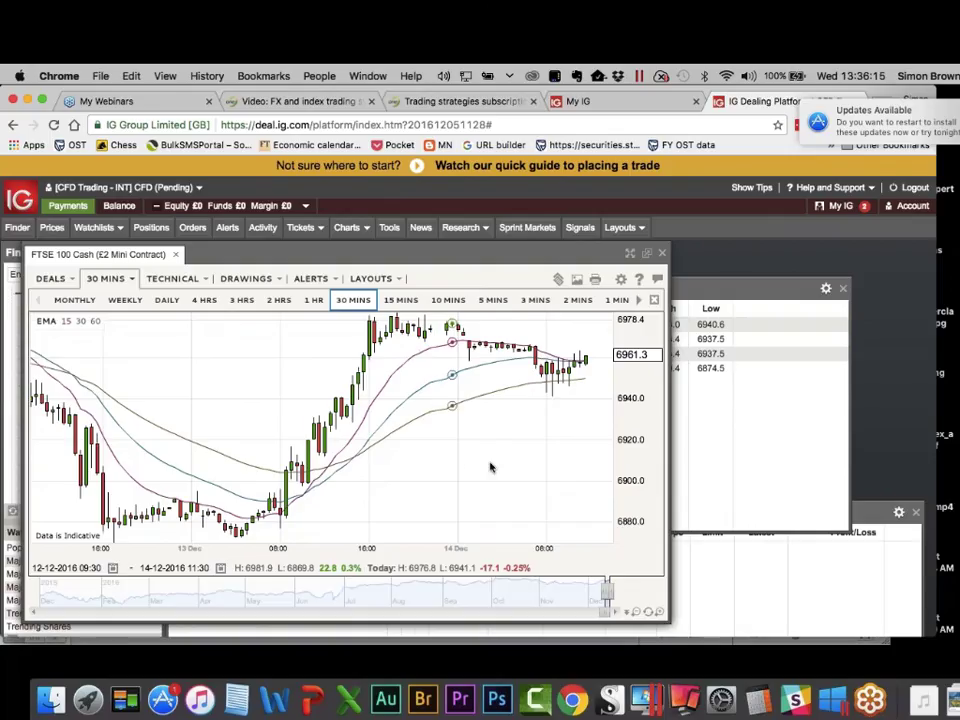
mouse_move(574, 444)
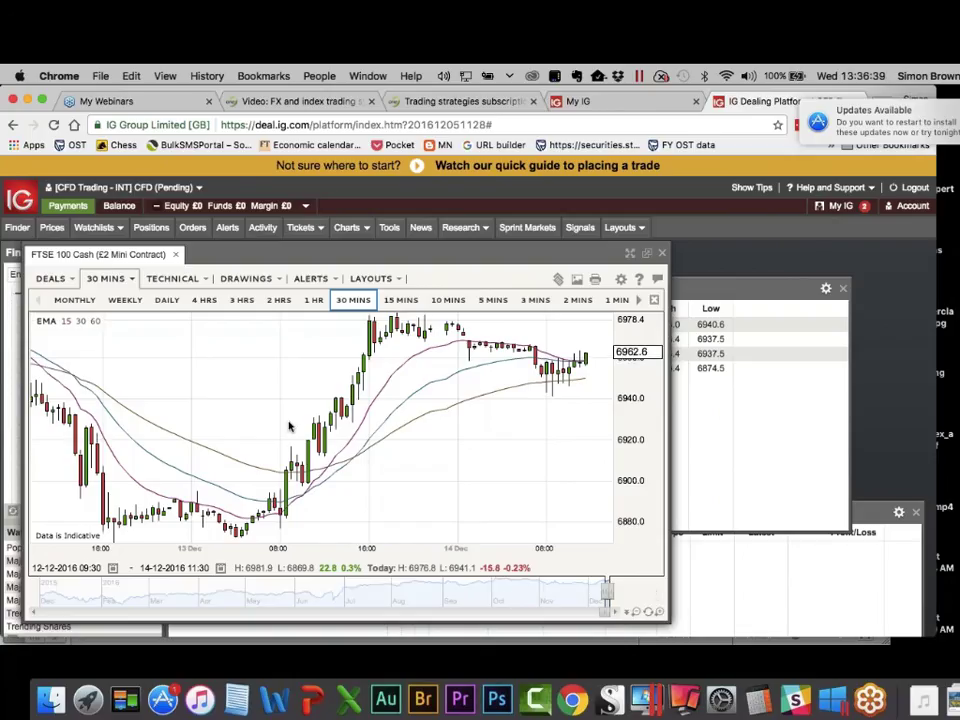
mouse_move(365, 460)
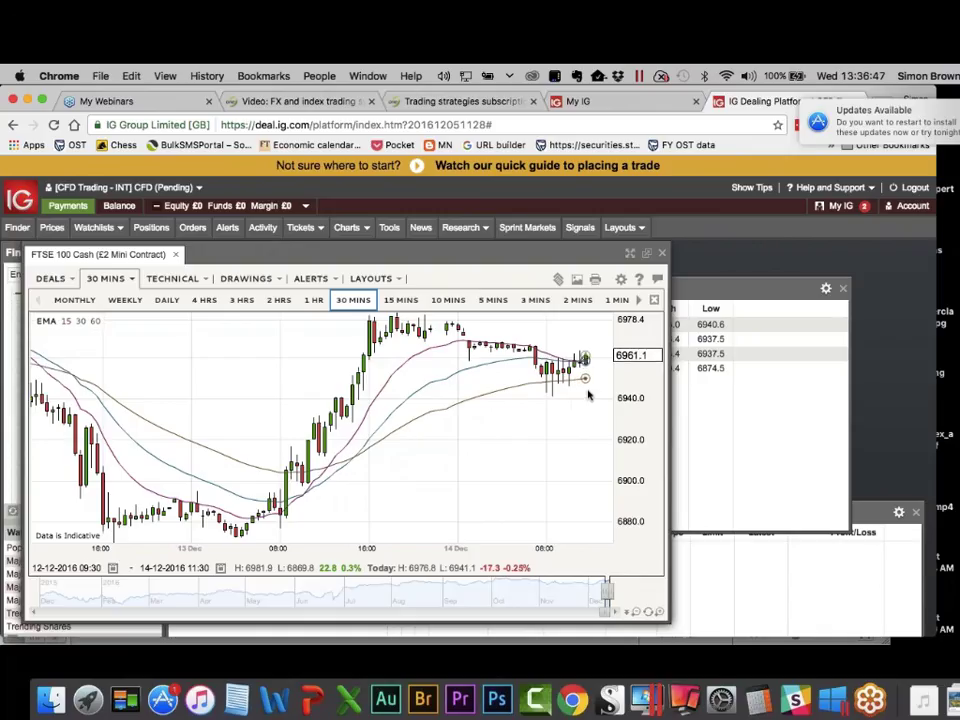
mouse_move(588, 396)
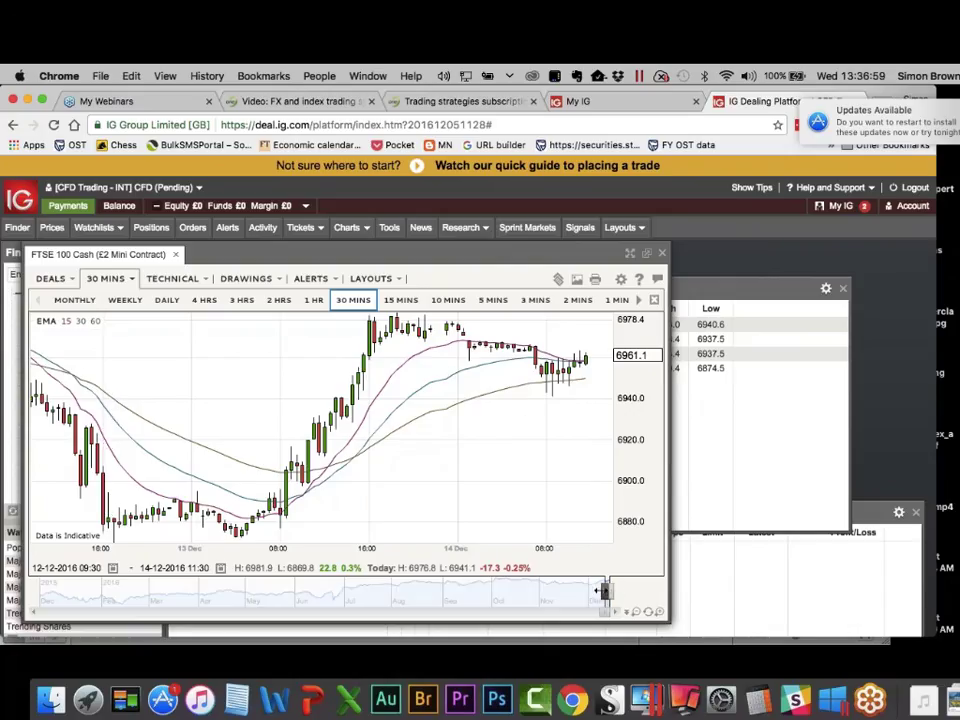
left_click_drag(600, 590, 600, 591)
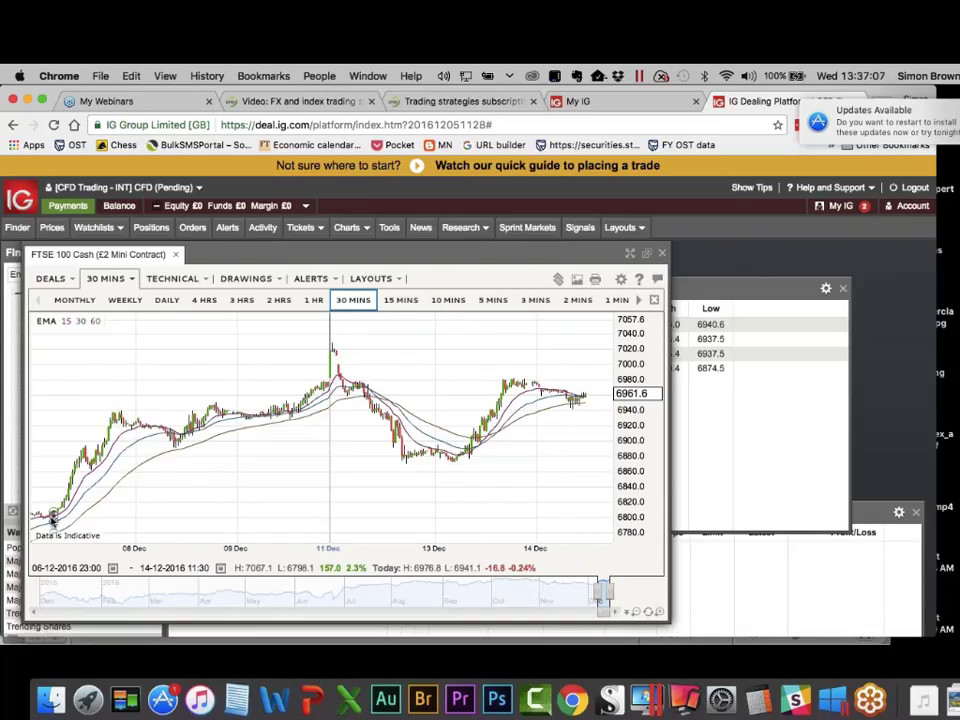
Return the chart to the 1-hour timeframe and examine the candles between 8 and 14 December against the 15, 30 and 60 EMA lines.
left_click(313, 299)
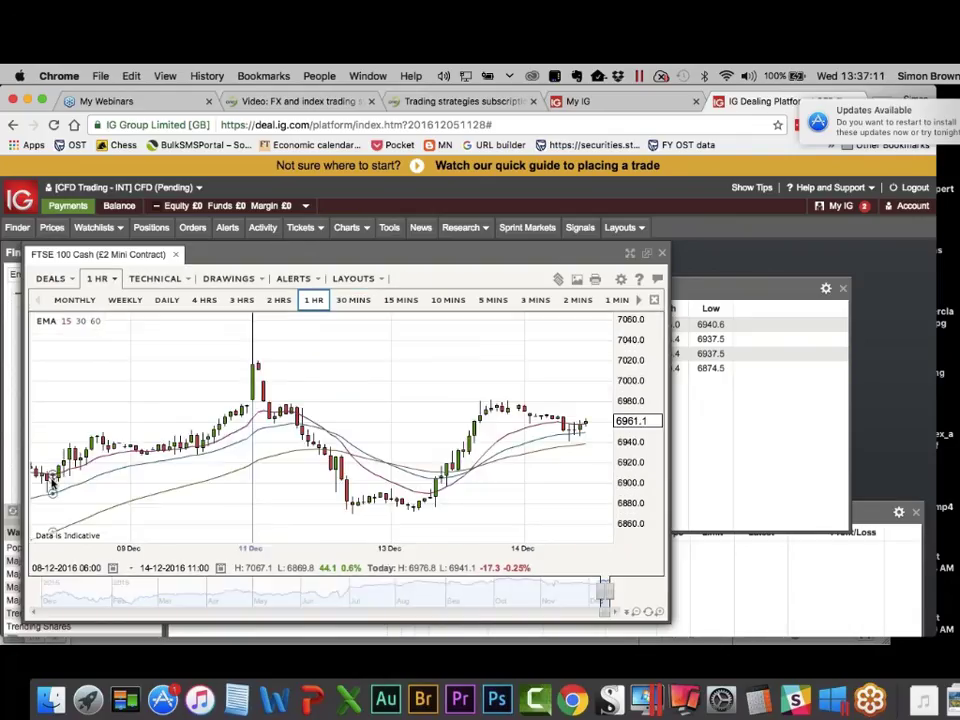
mouse_move(58, 479)
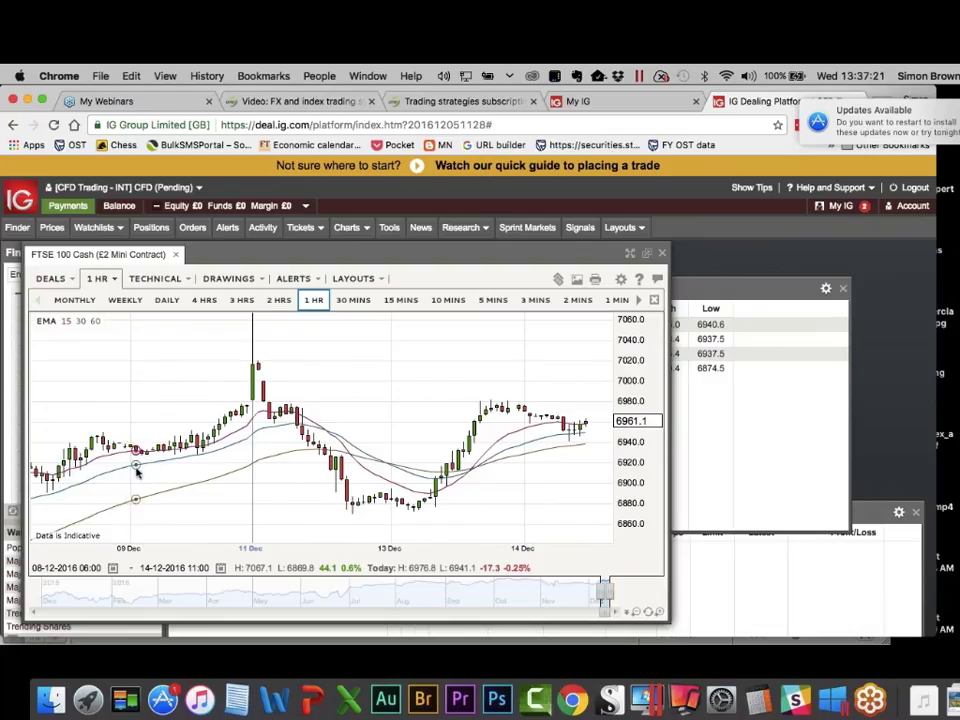
mouse_move(137, 473)
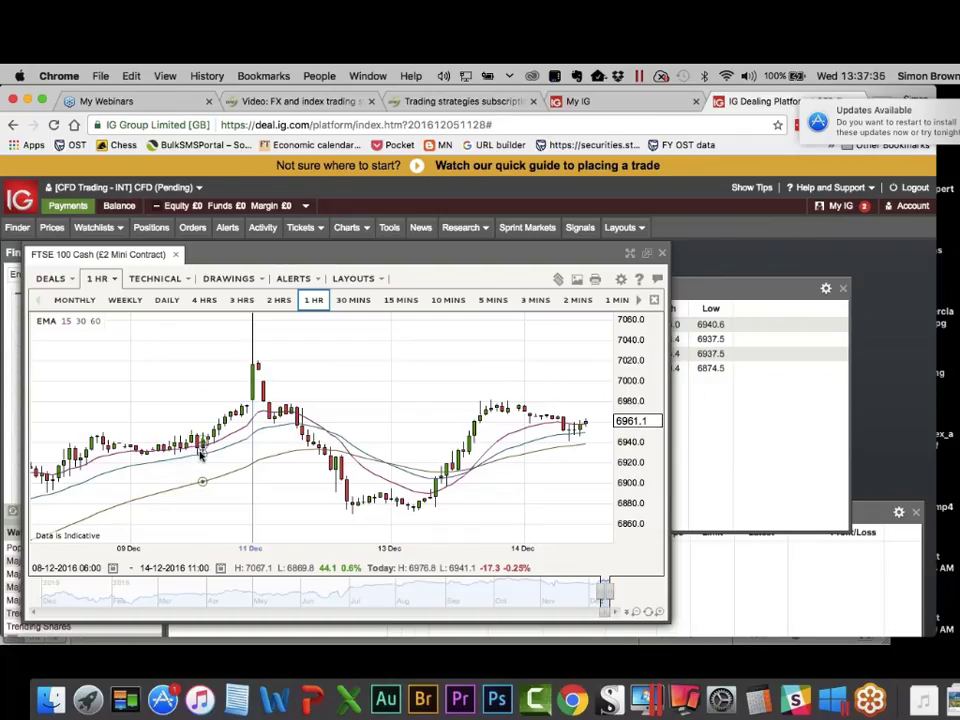
mouse_move(174, 456)
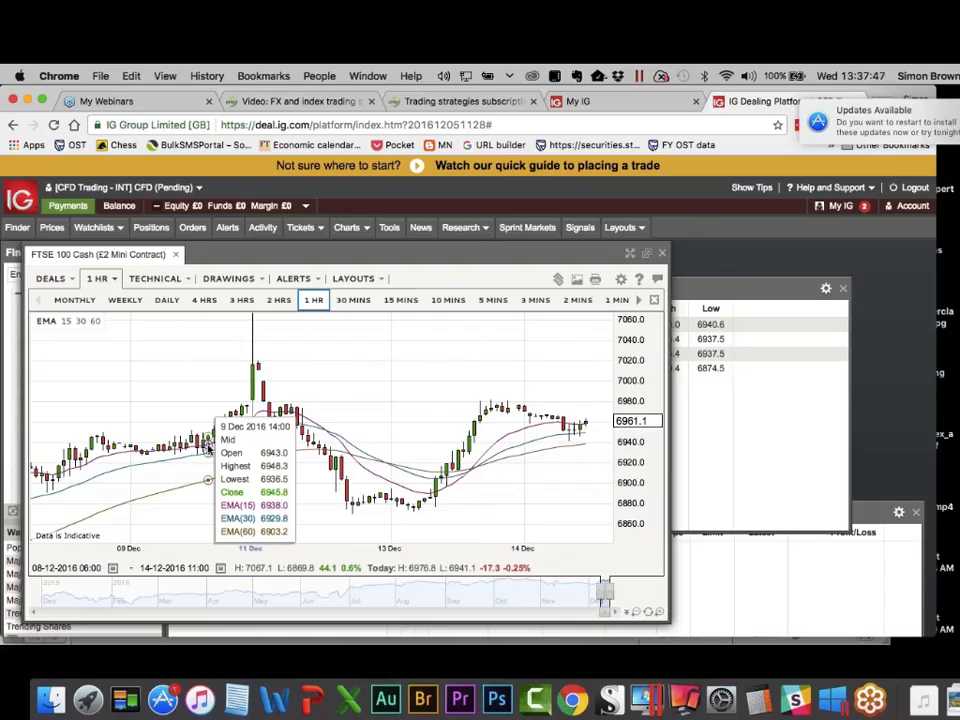
mouse_move(270, 432)
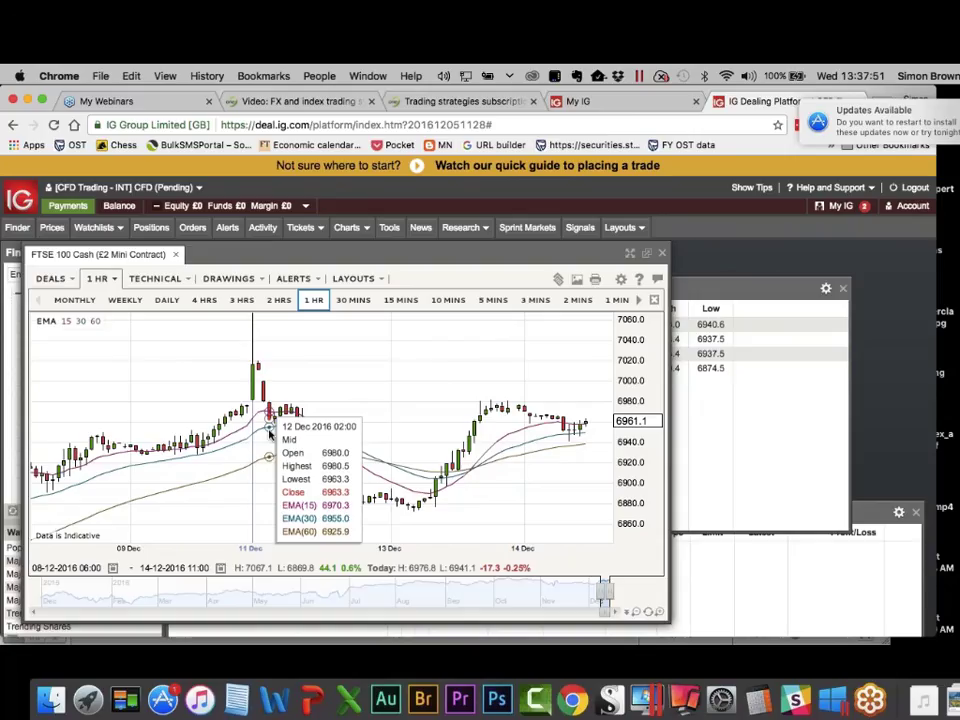
mouse_move(156, 540)
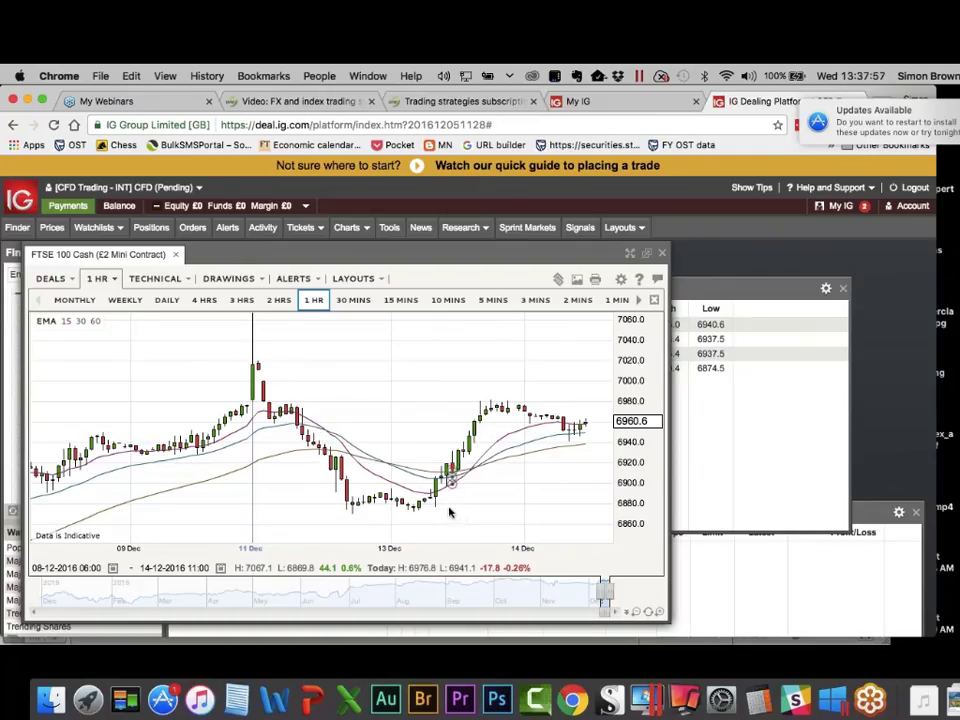
mouse_move(447, 511)
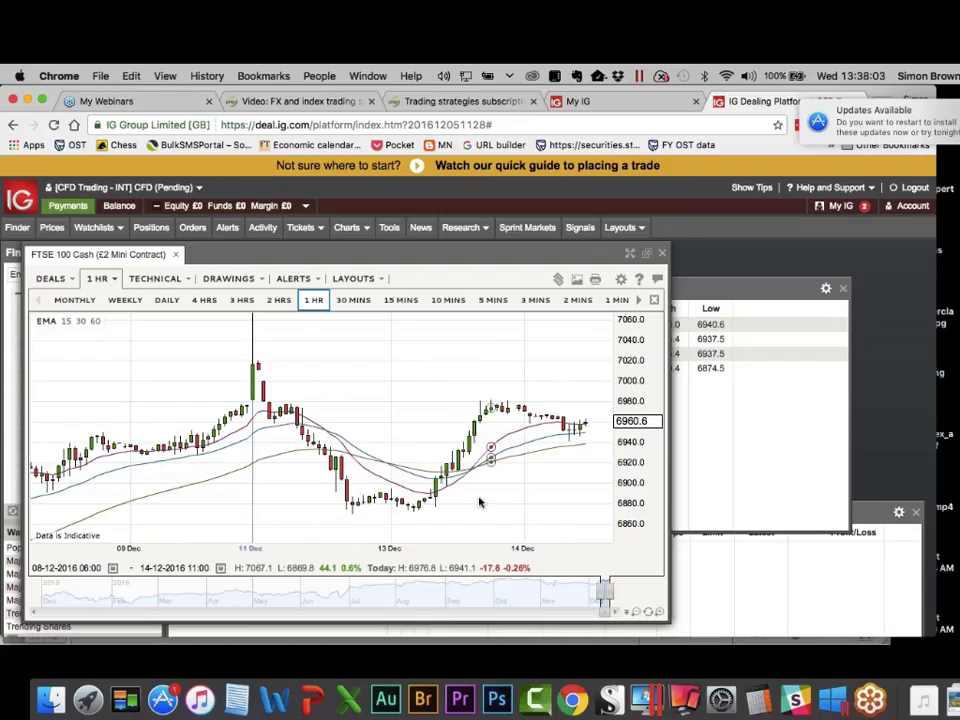
mouse_move(476, 502)
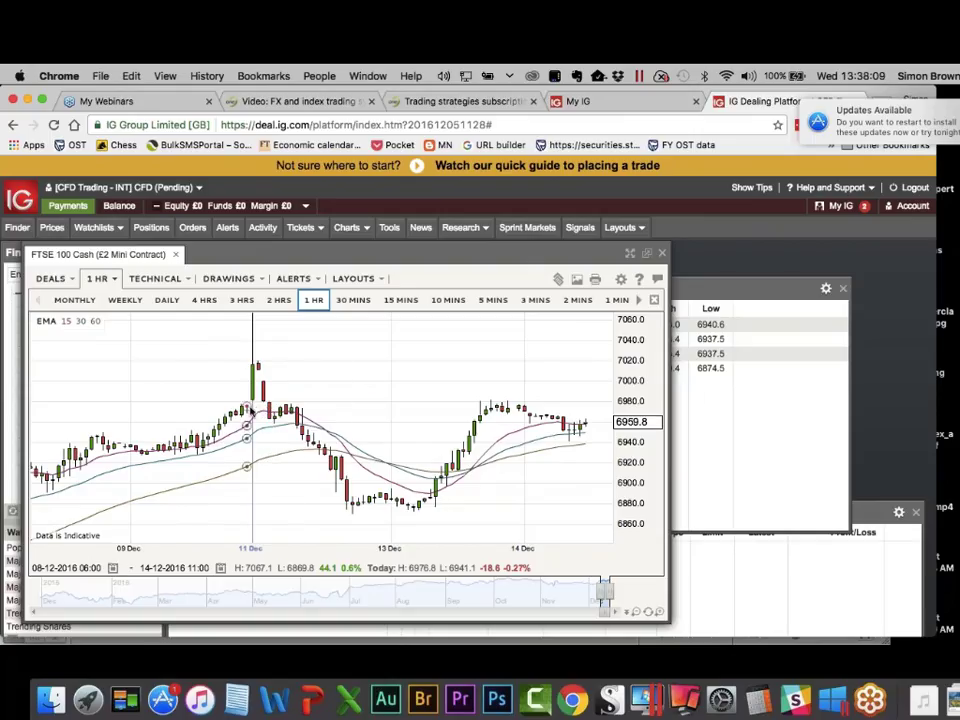
mouse_move(252, 412)
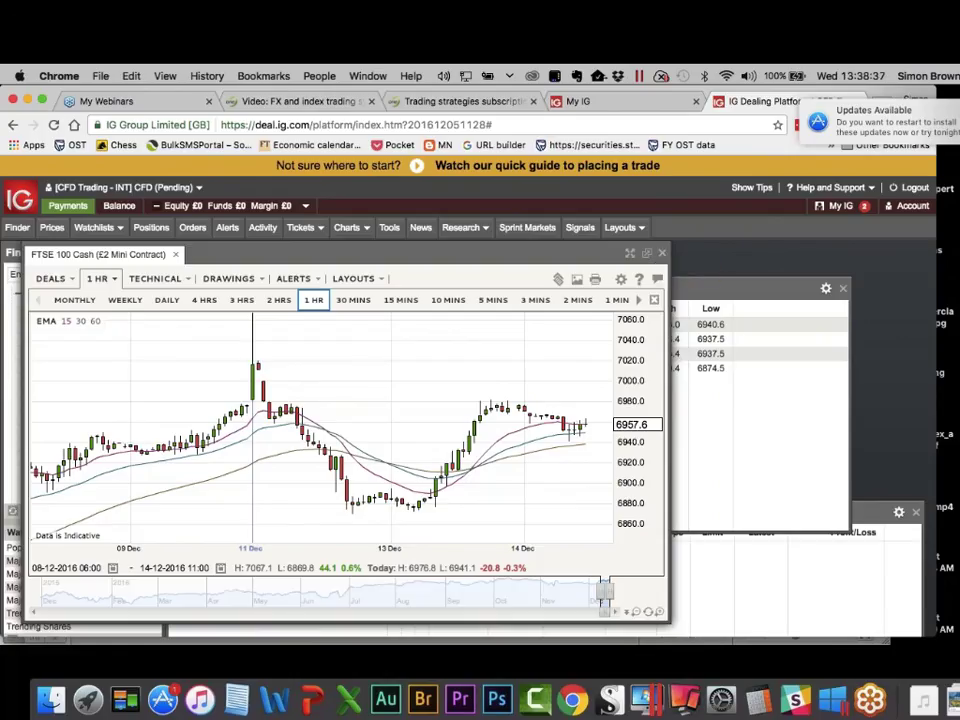
Start a new indicator alert for the FTSE 100 Cash mini chart using the Bid price and the Exponential Moving Average indicator.
left_click(293, 280)
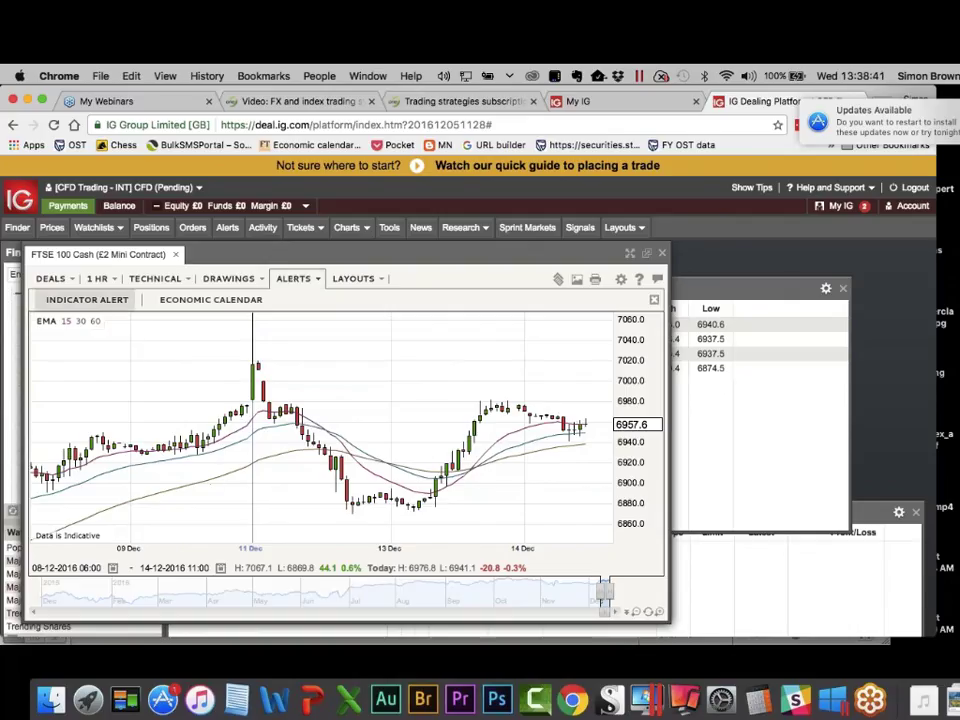
left_click(87, 299)
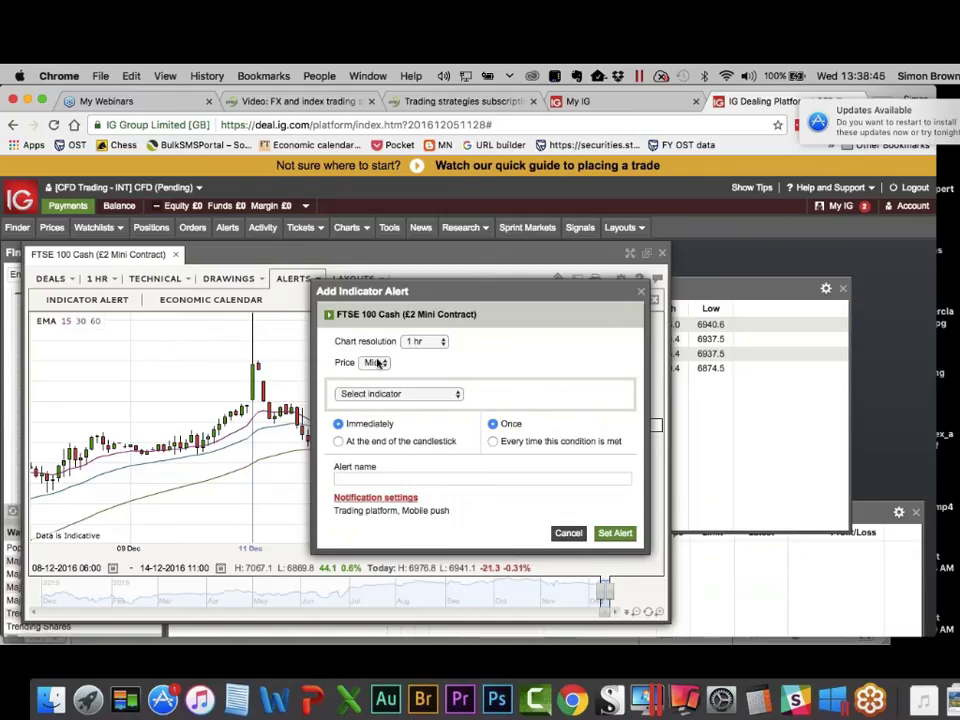
left_click(375, 362)
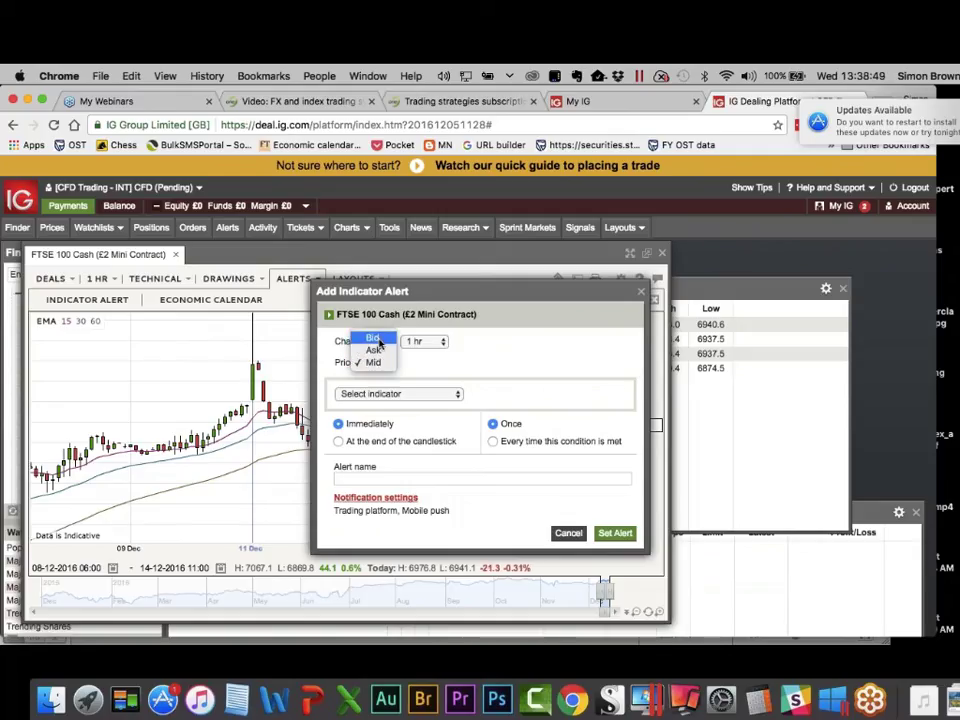
left_click(373, 338)
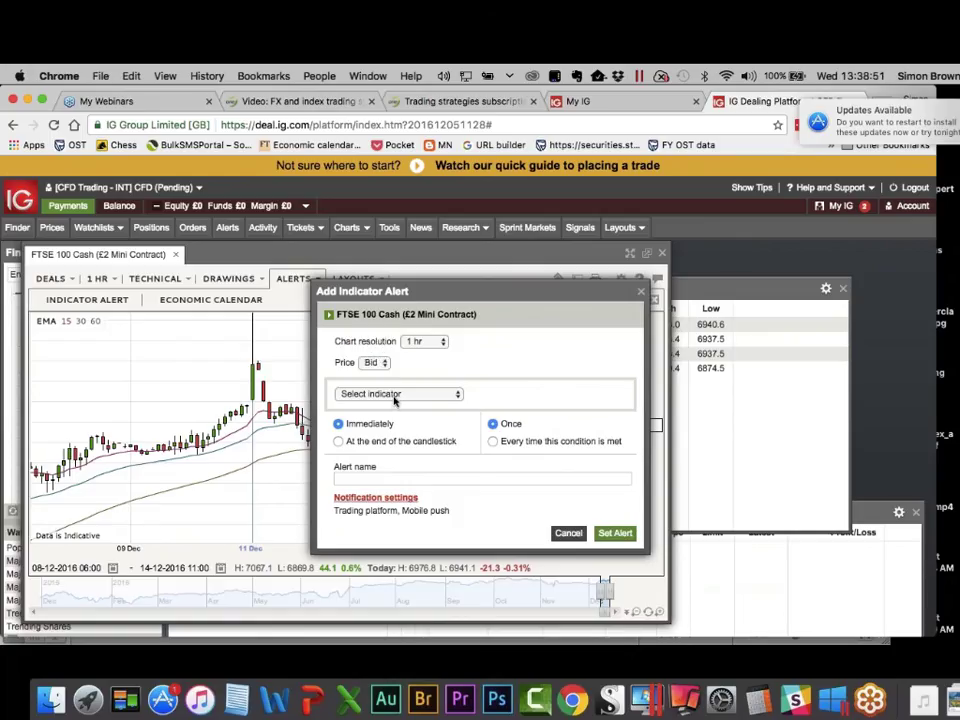
left_click(394, 395)
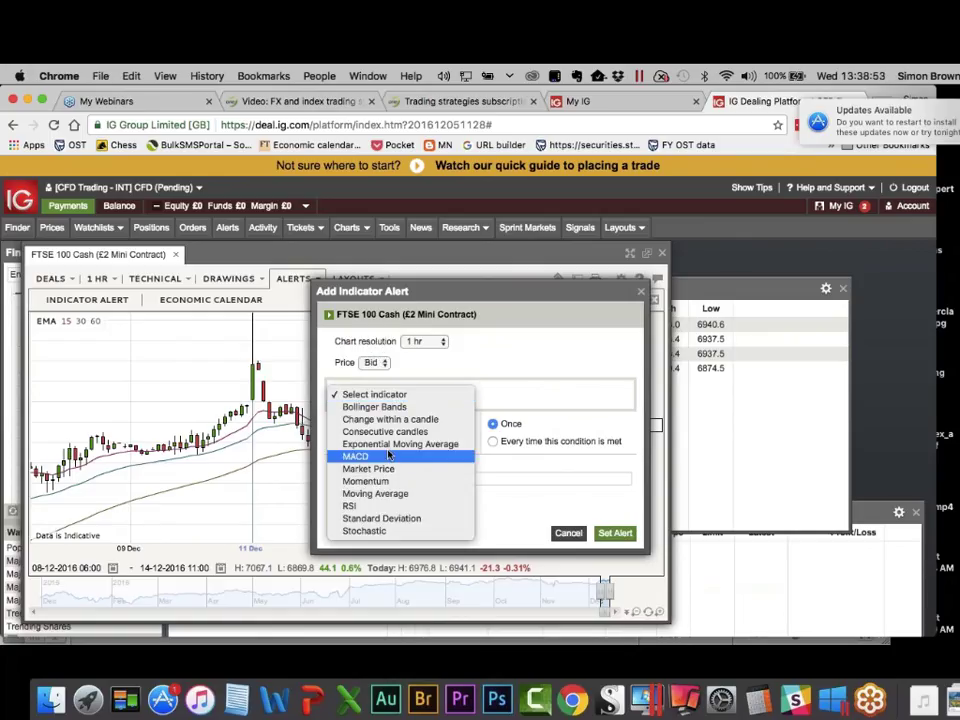
left_click(396, 444)
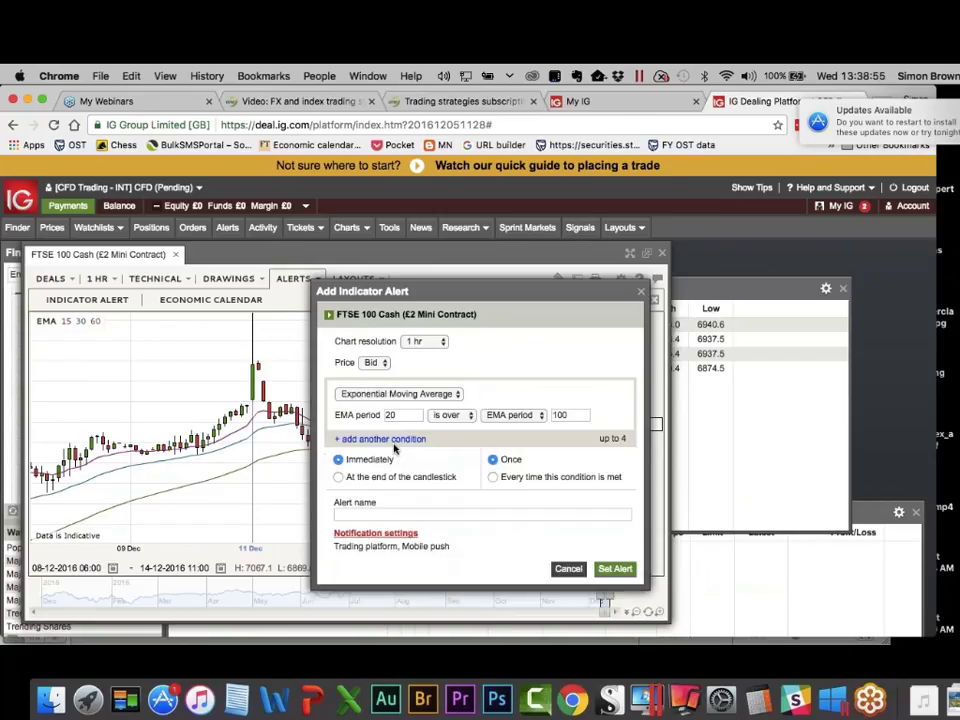
Try an alert condition where the 15-period EMA crosses the Market Price, discard it, and close the FTSE 100 Cash mini chart.
left_click(403, 415)
key("BackSpace")
key("BackSpace")
type("15")
left_click(442, 418)
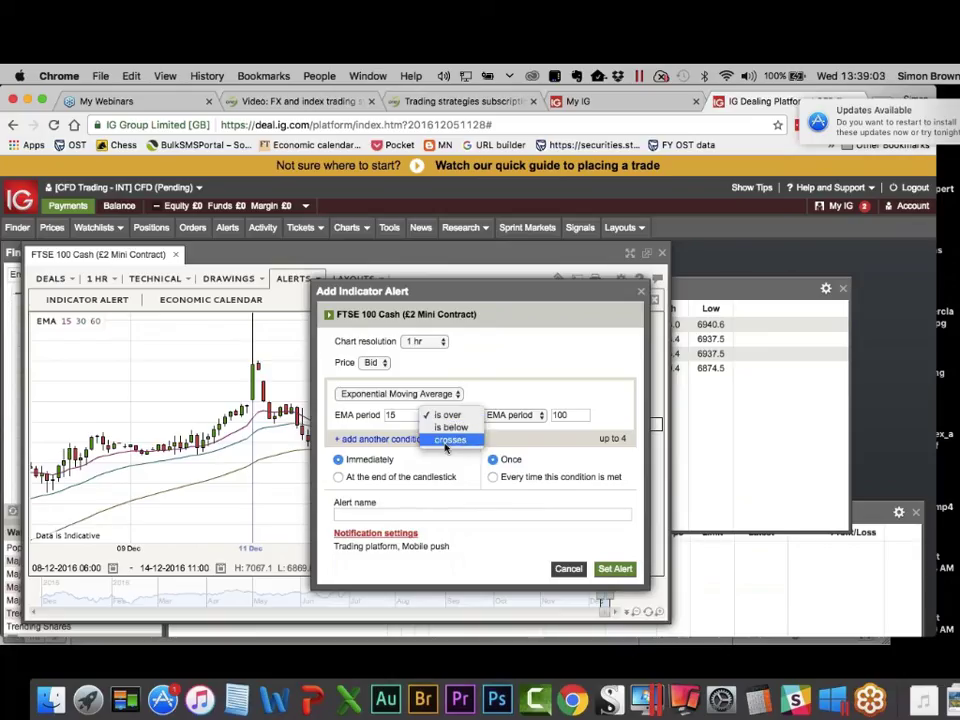
left_click(446, 441)
left_click(505, 419)
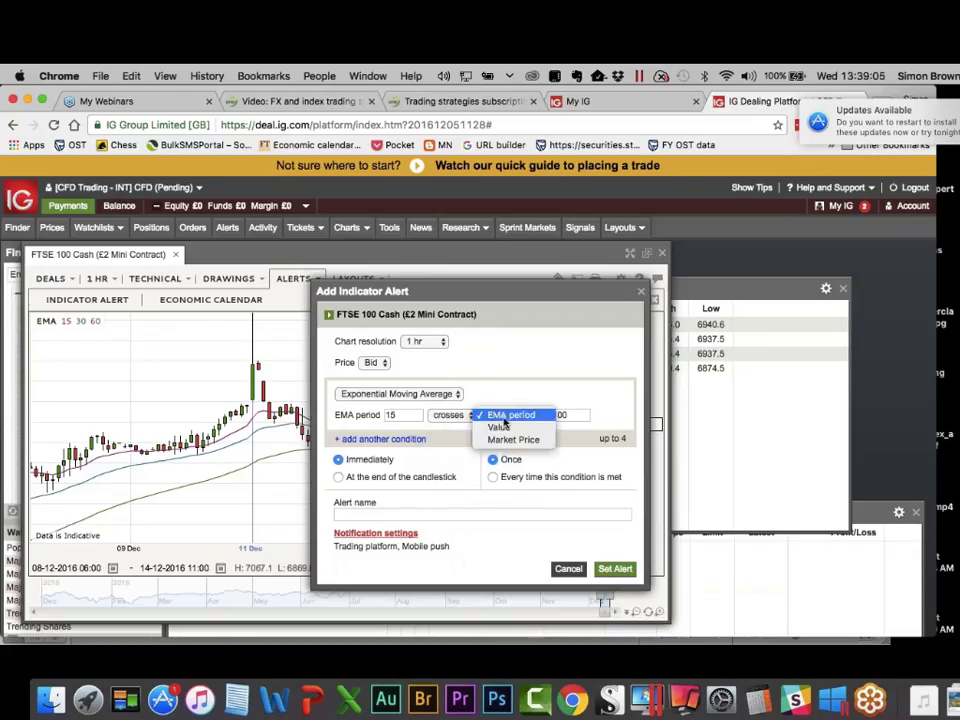
left_click(510, 440)
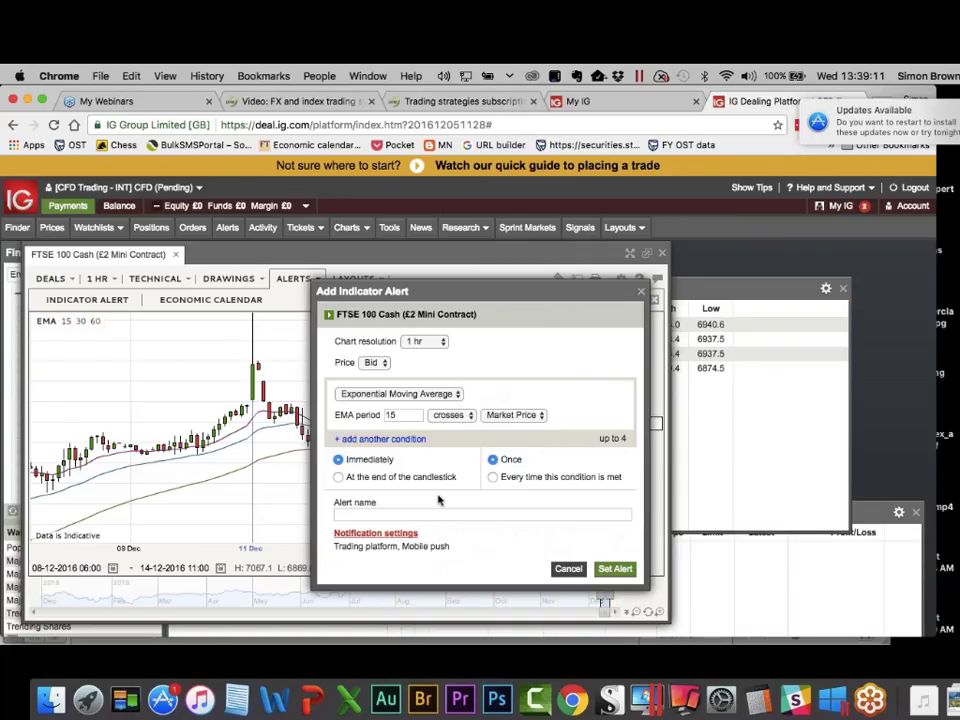
left_click(568, 568)
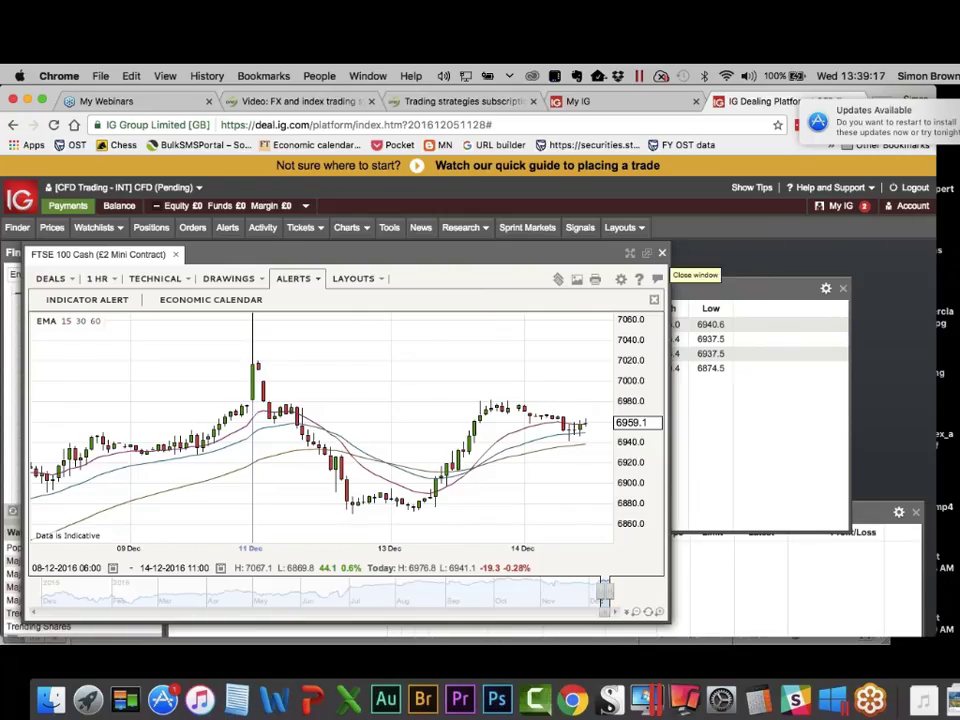
left_click(662, 253)
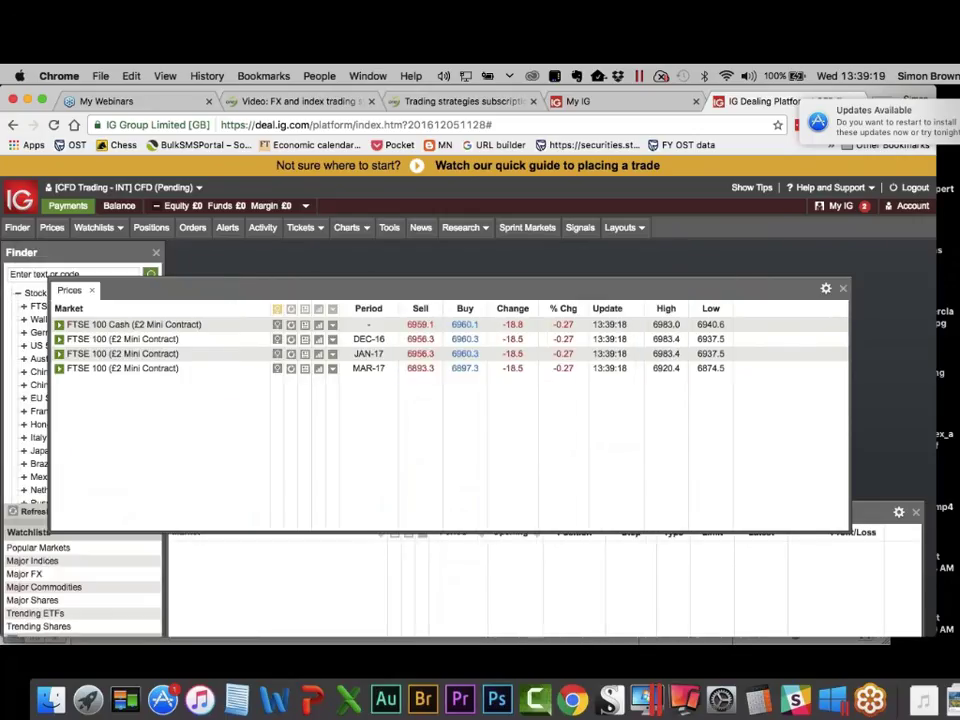
Open a deal ticket for FTSE 100 Cash (£2 Mini Contract) with size 1 and check its margin requirement.
left_click(185, 325)
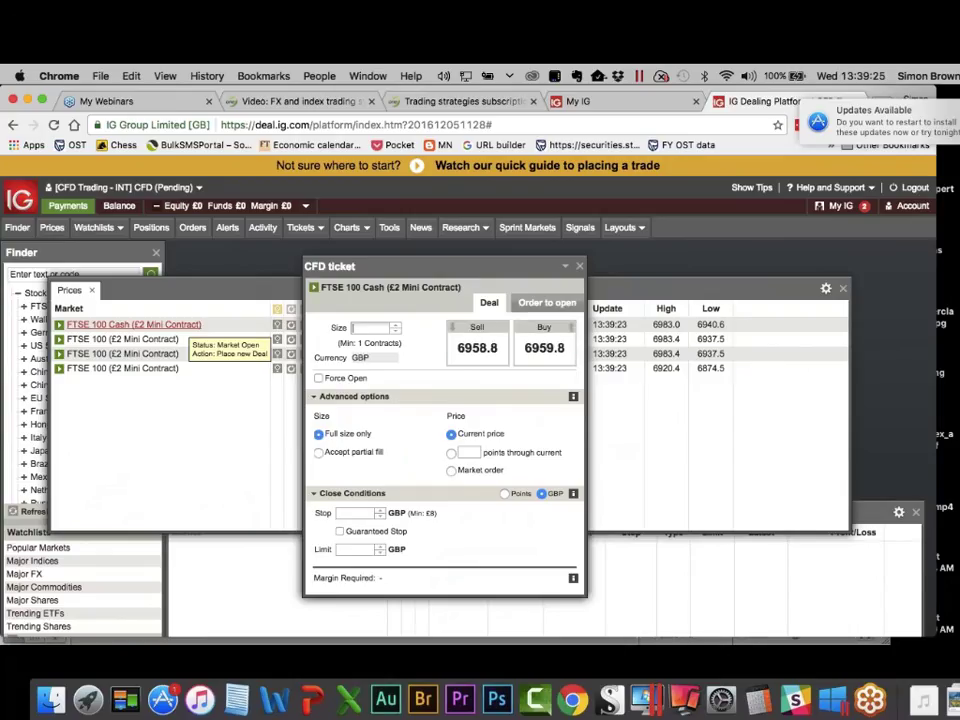
left_click(396, 327)
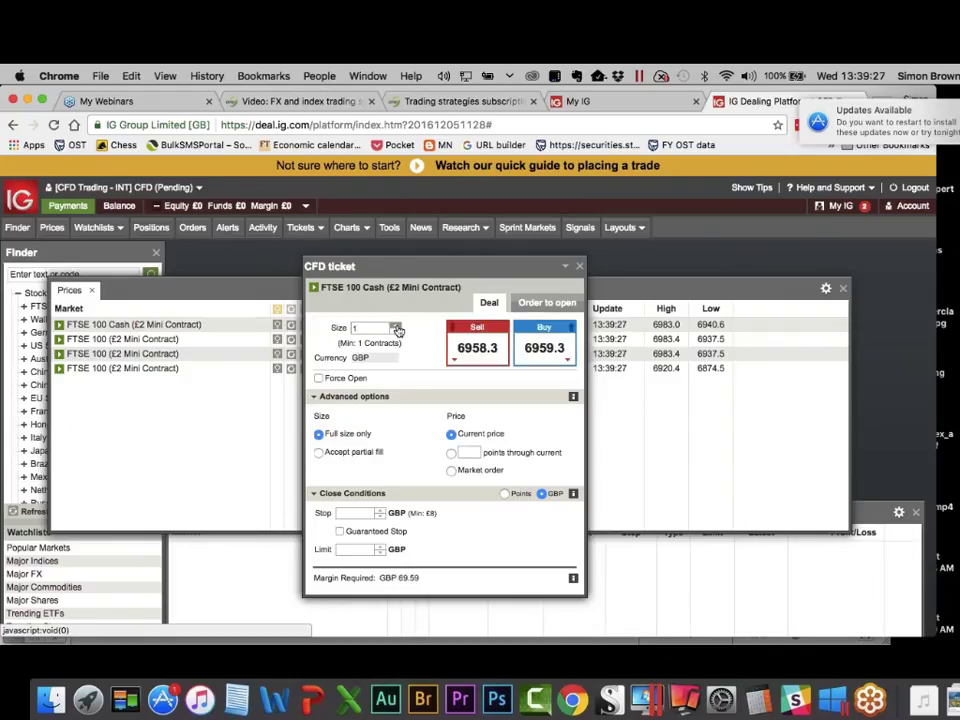
scroll(400, 470, "down", 2)
scroll(445, 400, "down", 1)
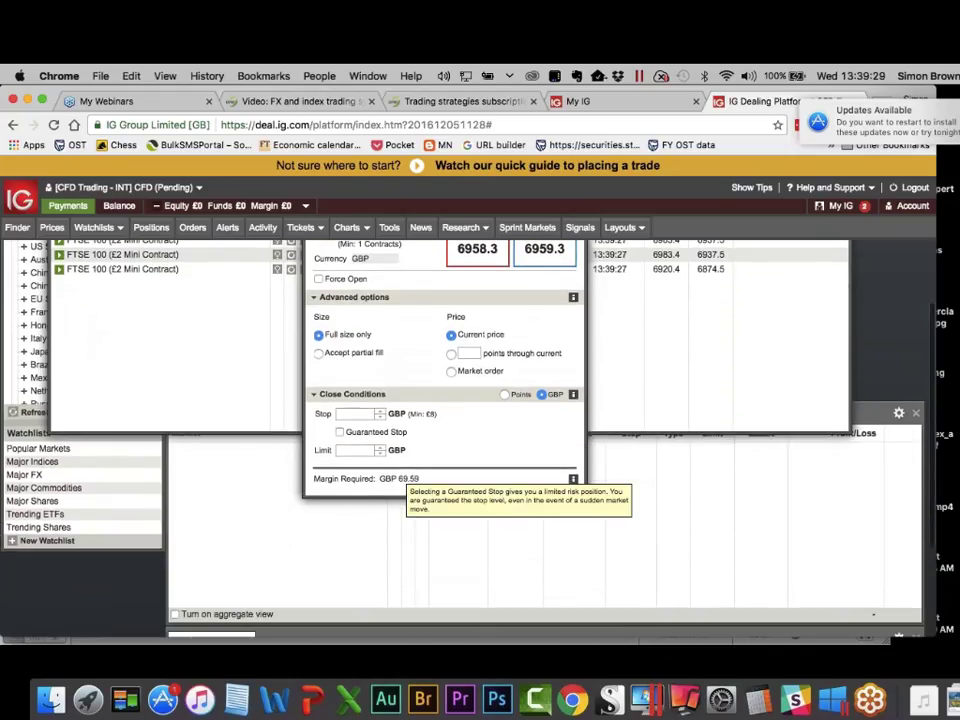
Try the ticket's close conditions in points, with and without a Guaranteed Stop, and close the ticket without dealing.
left_click(505, 394)
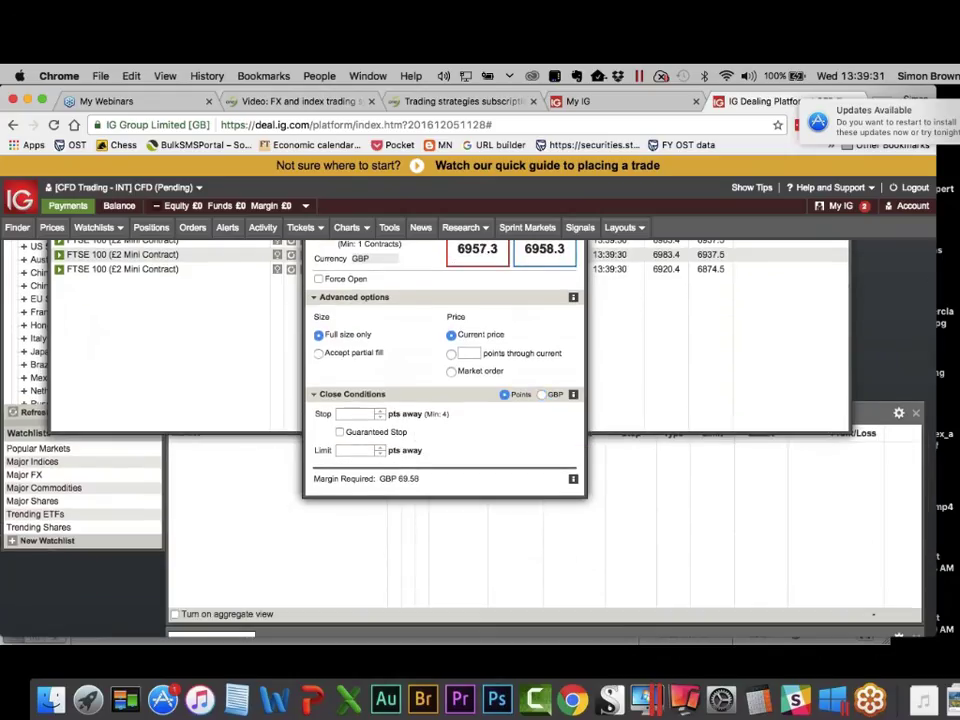
left_click(378, 434)
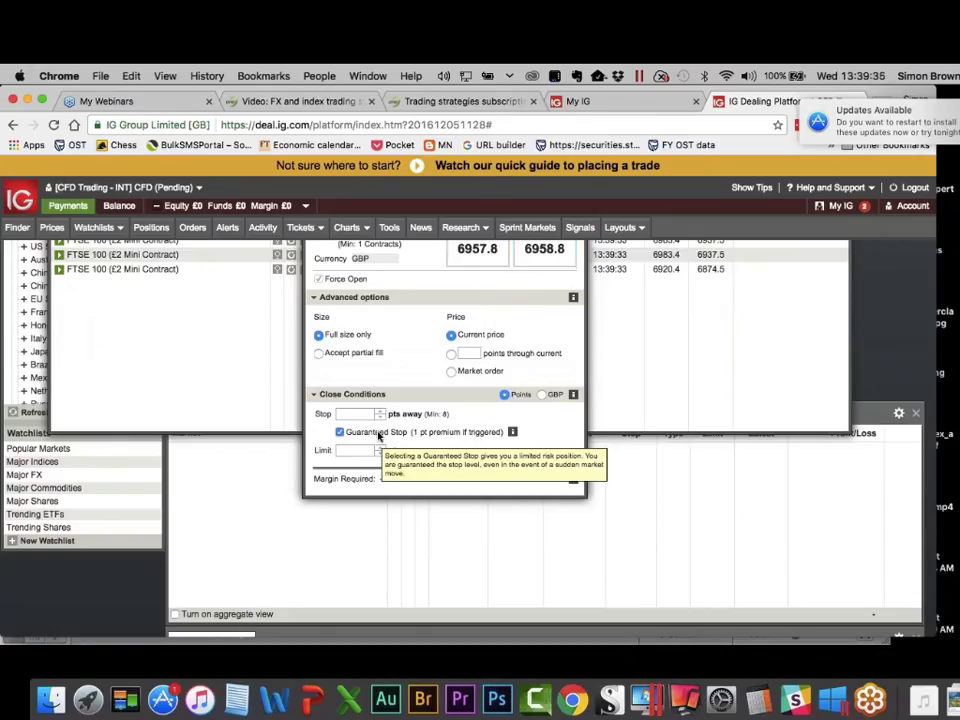
left_click(378, 432)
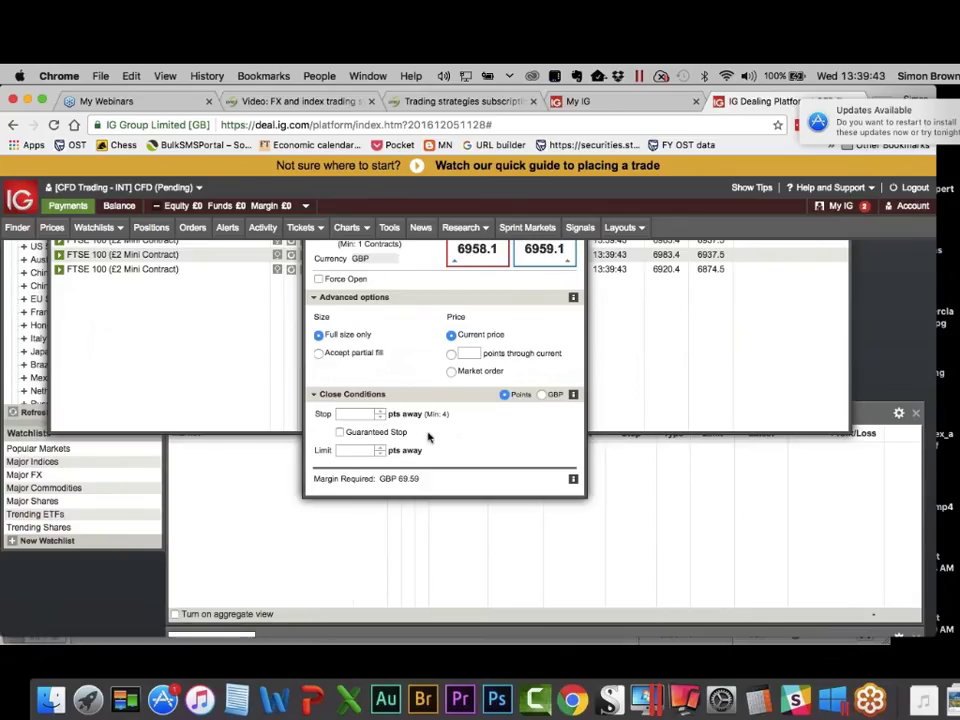
scroll(428, 437, "up", 3)
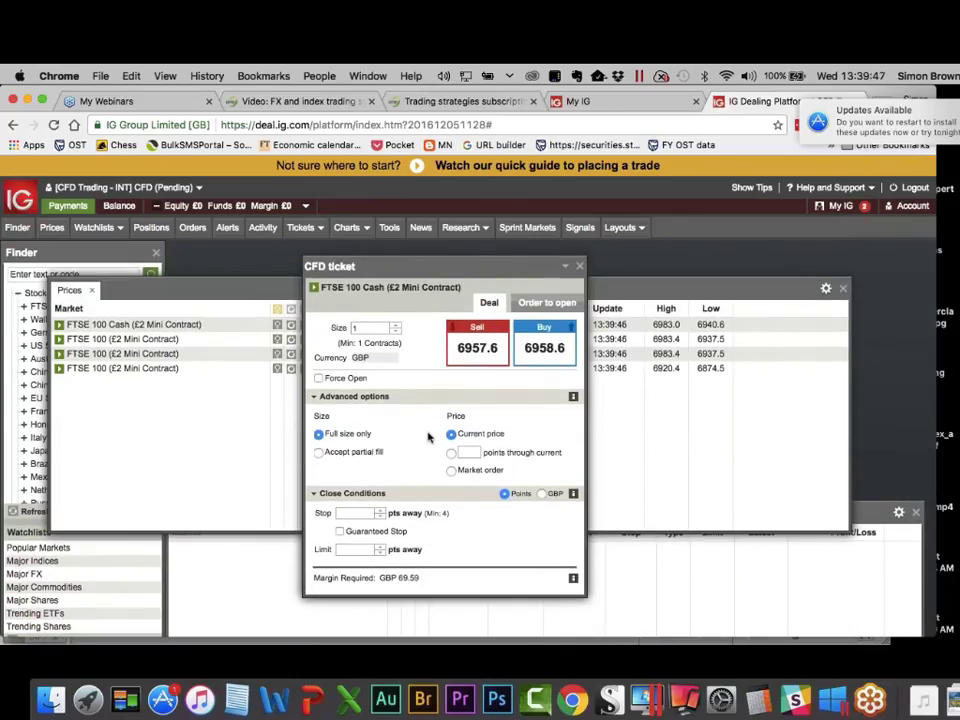
left_click(580, 267)
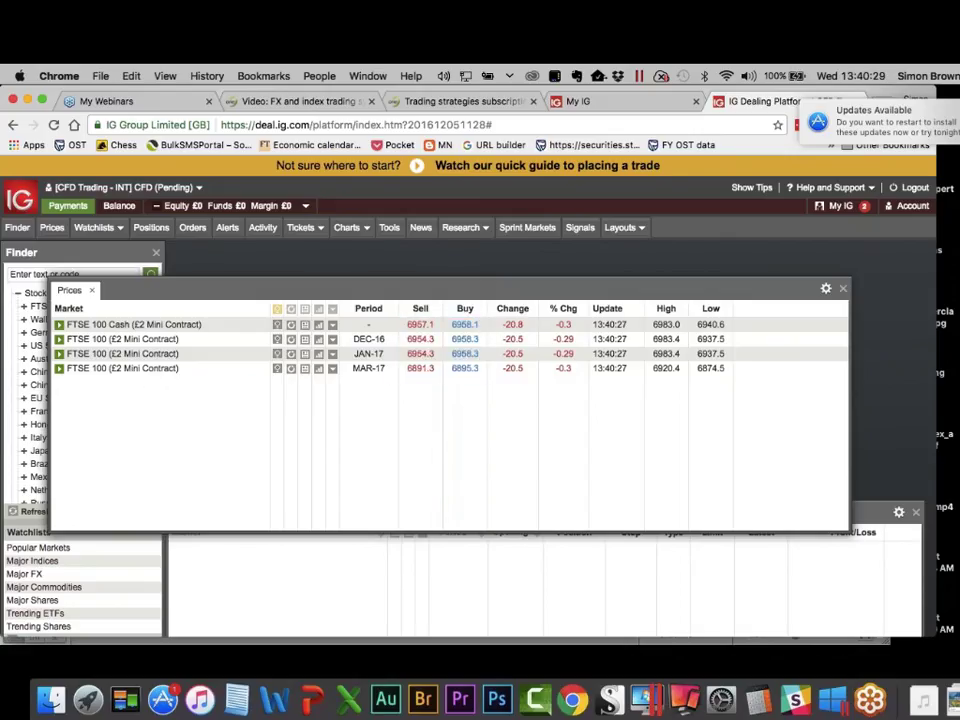
Reopen the FTSE 100 Cash mini chart, inspect the 9 December and latest candles against the EMA lines, and close it.
left_click(319, 325)
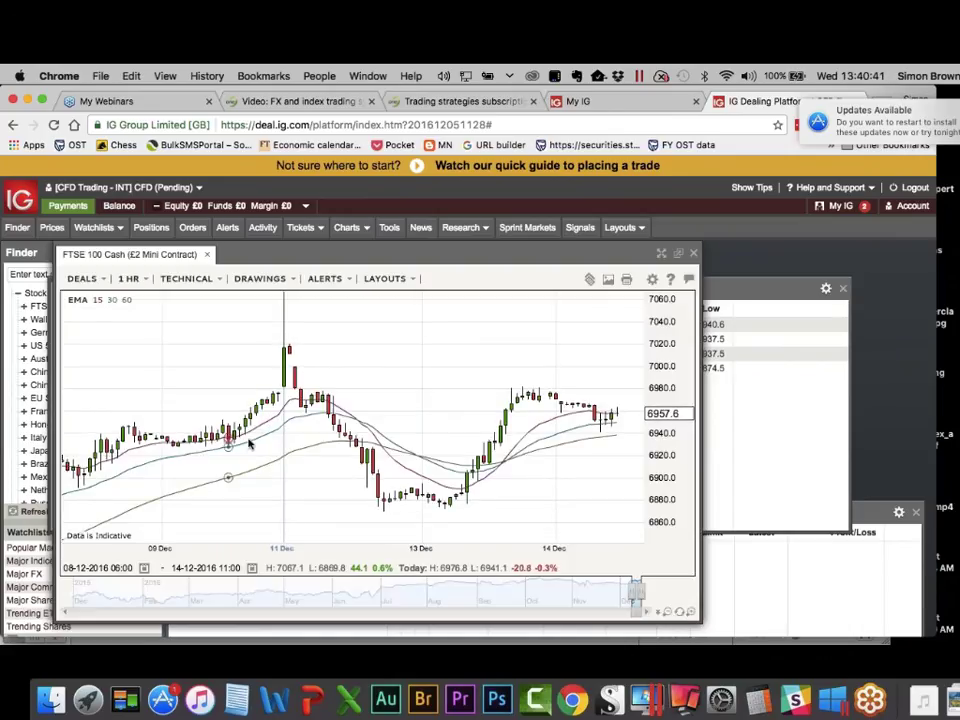
mouse_move(238, 444)
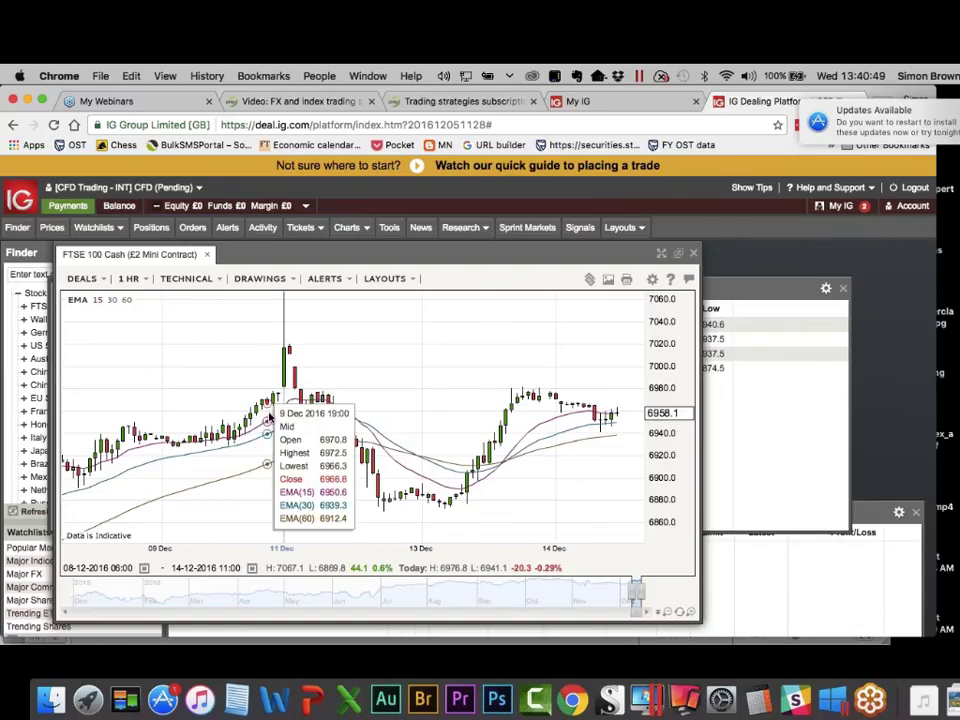
mouse_move(270, 412)
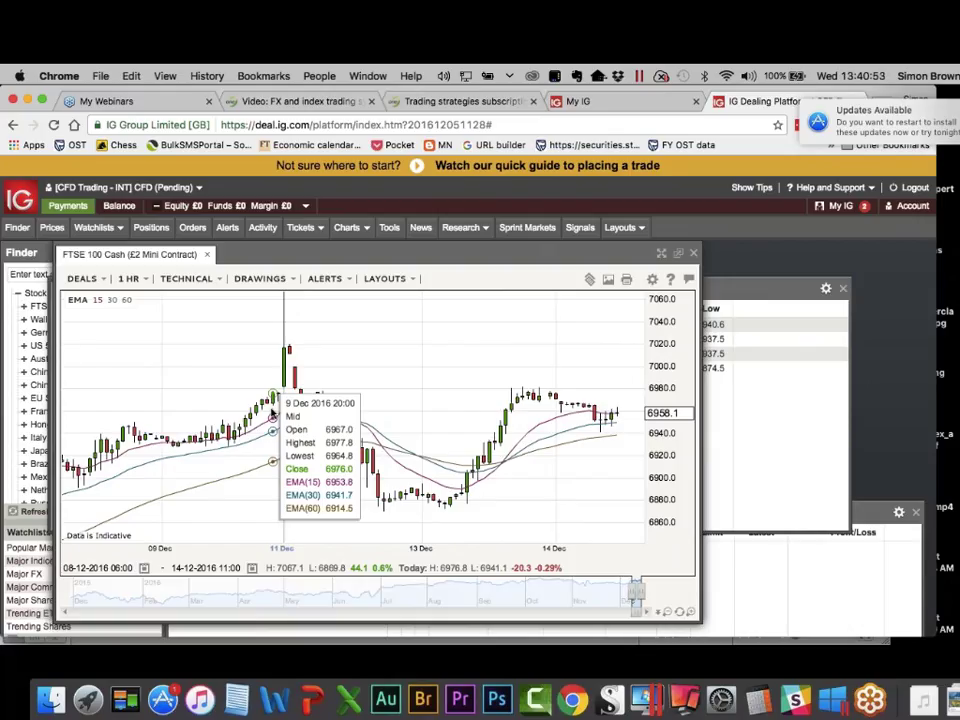
mouse_move(240, 421)
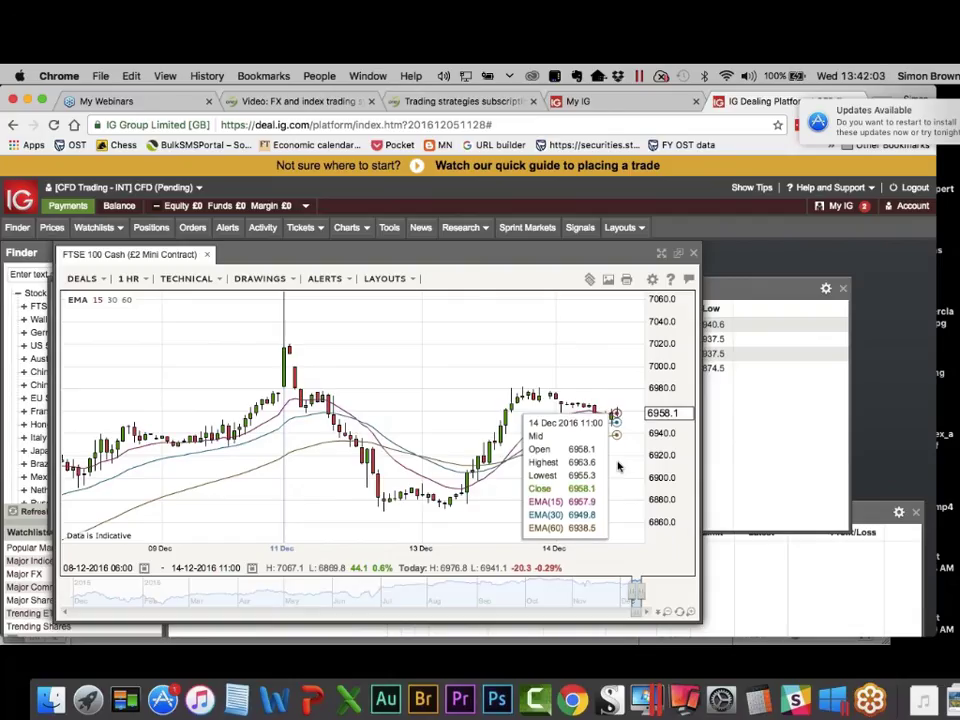
left_click(693, 253)
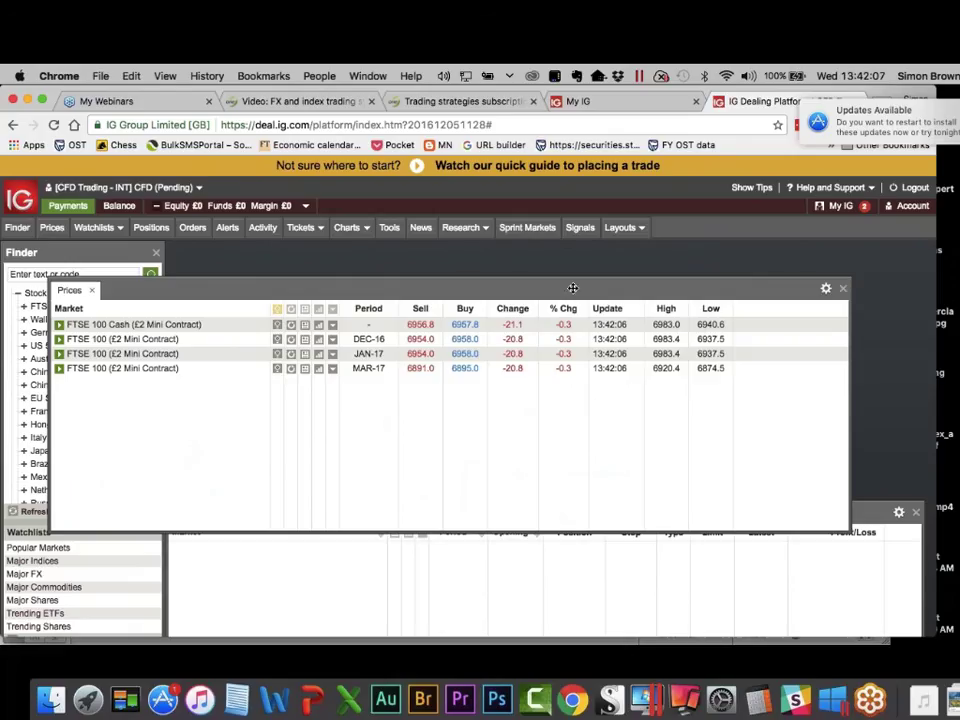
Close the FTSE 100 prices window, collapse Stock Indices in the Finder, and look through the Other Indices group.
left_click_drag(557, 285, 375, 320)
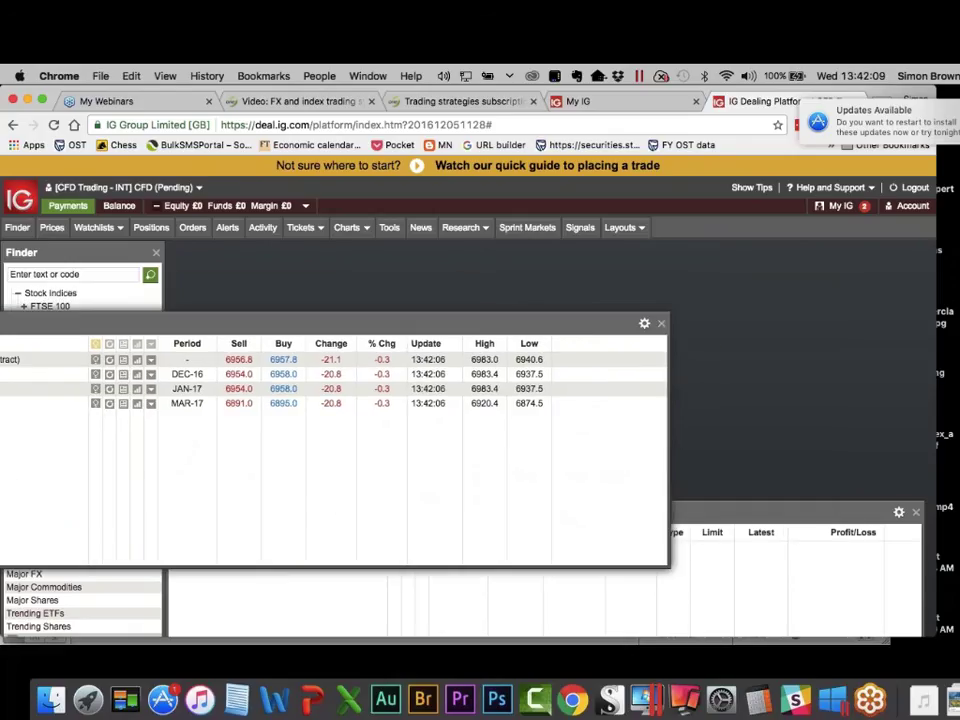
left_click(661, 323)
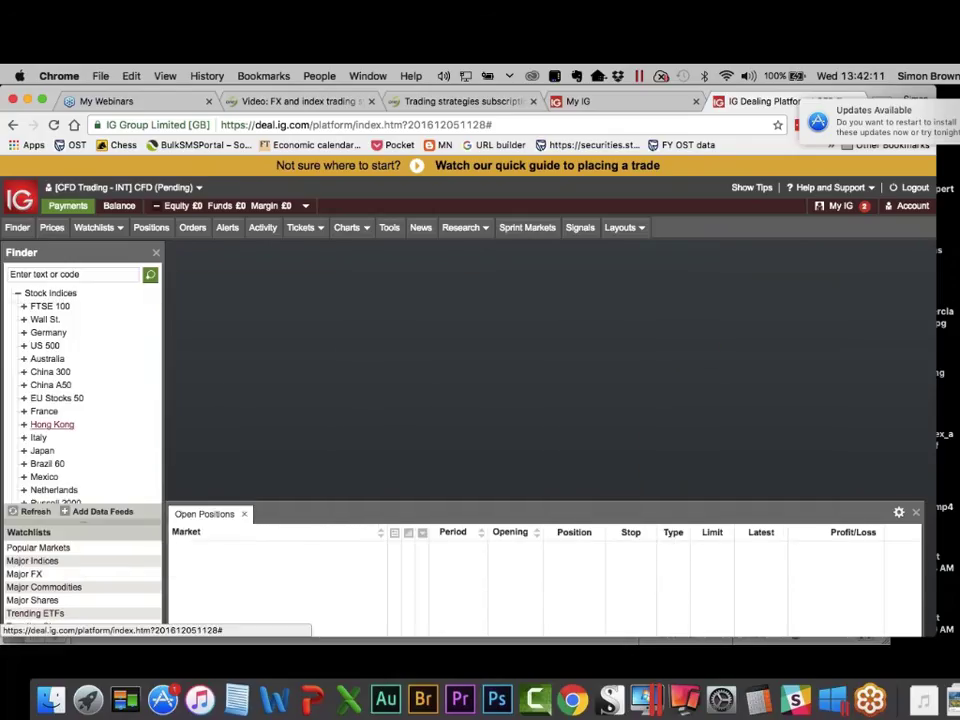
left_click(17, 293)
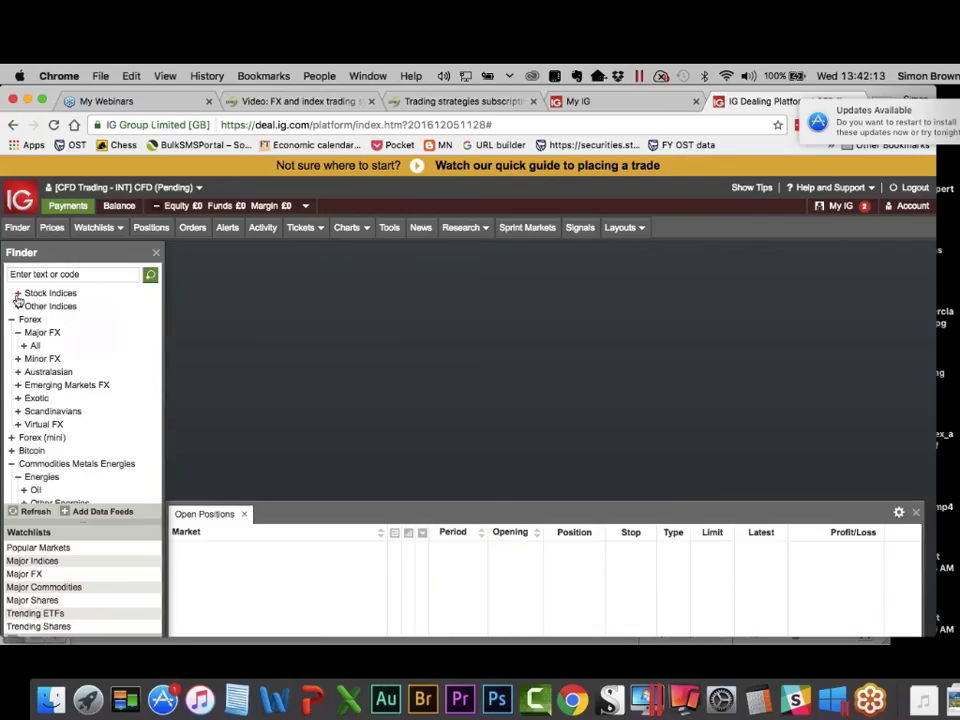
left_click(36, 307)
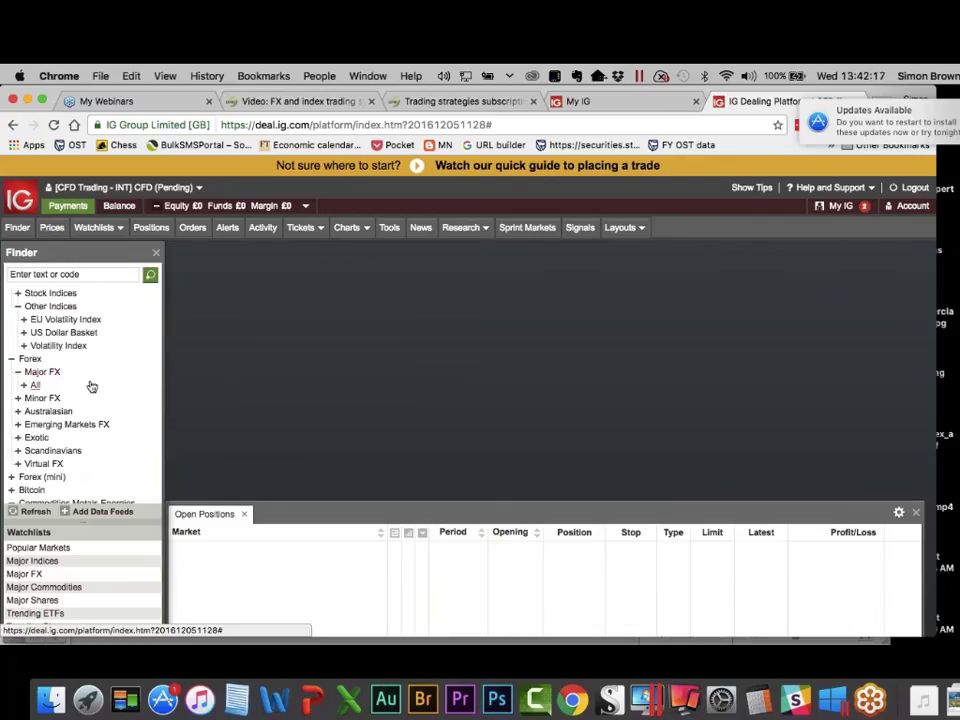
left_click(18, 307)
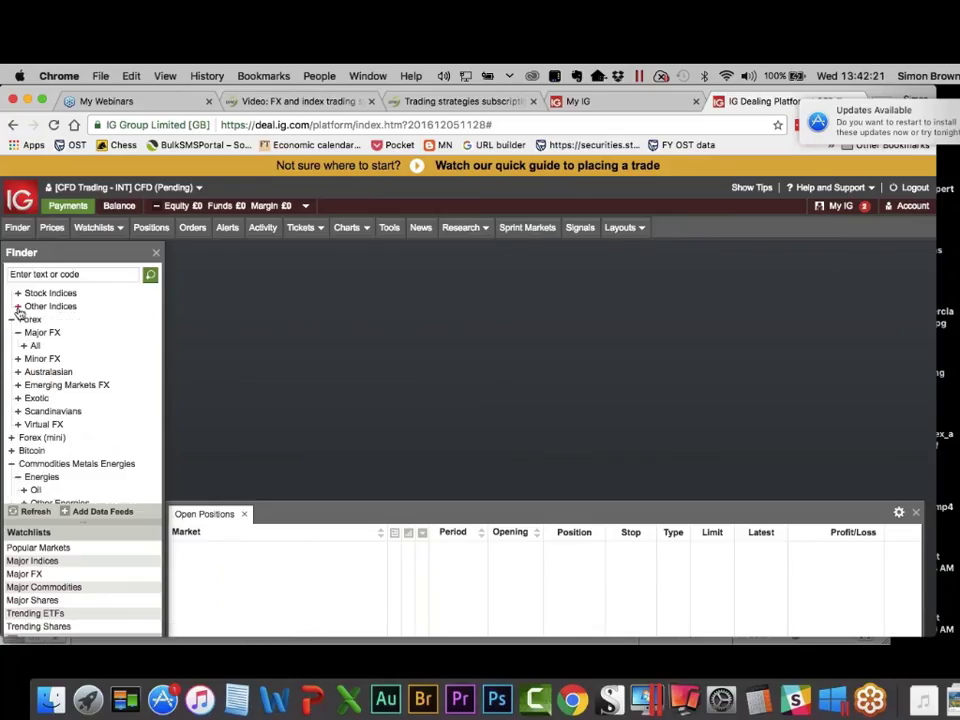
From the price list of all Major FX pairs, open the EUR/USD chart and switch it to the 4-hour timeframe.
left_click(35, 346)
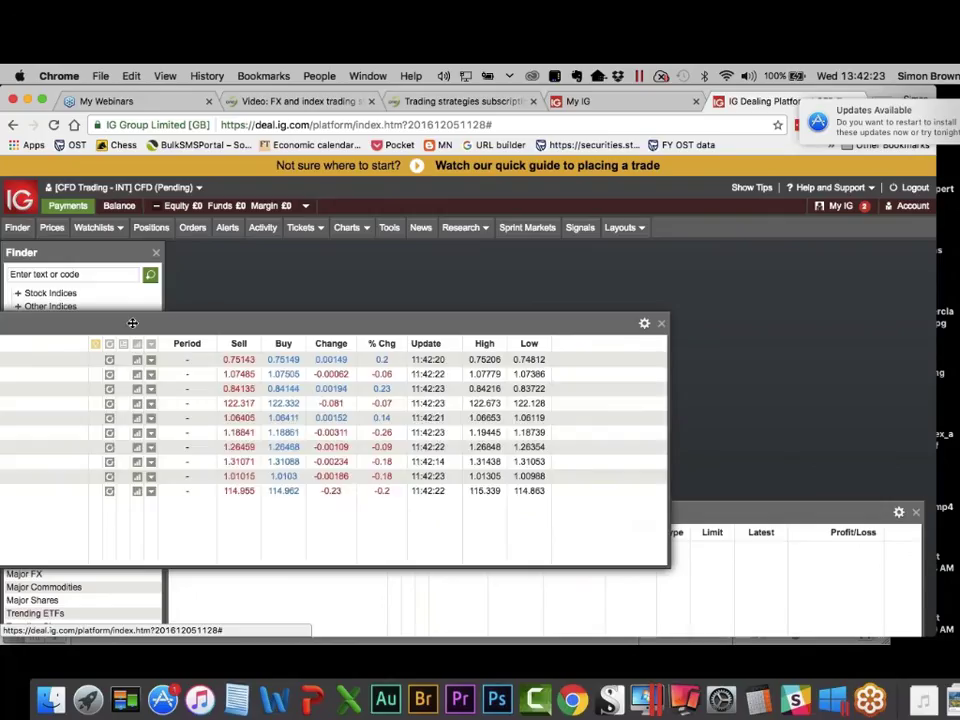
left_click_drag(133, 323, 259, 309)
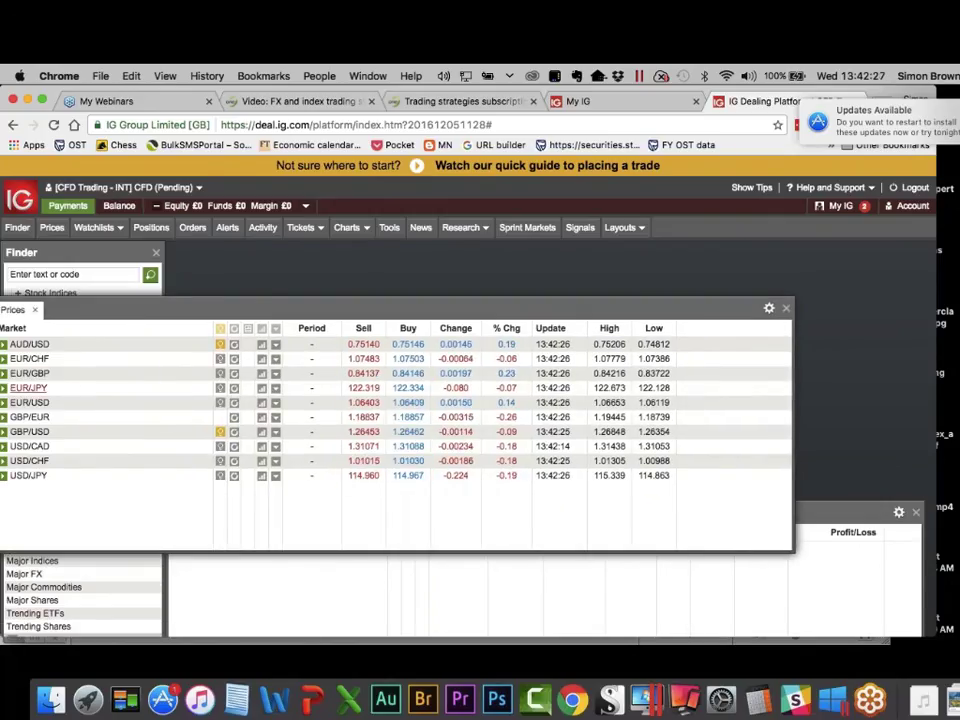
left_click(262, 403)
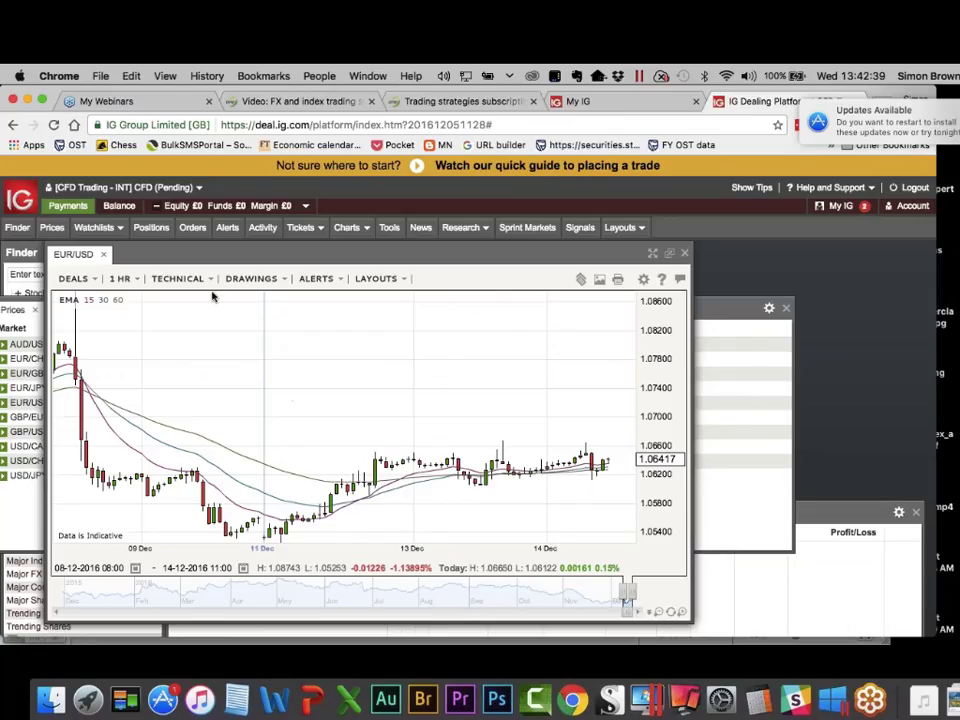
left_click(121, 279)
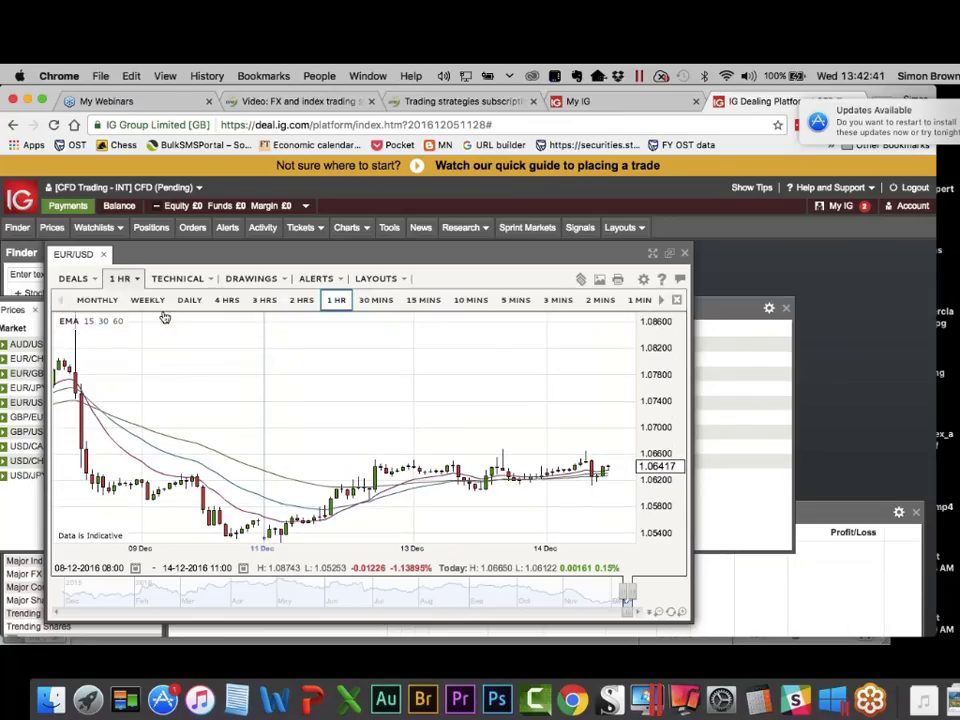
left_click(227, 300)
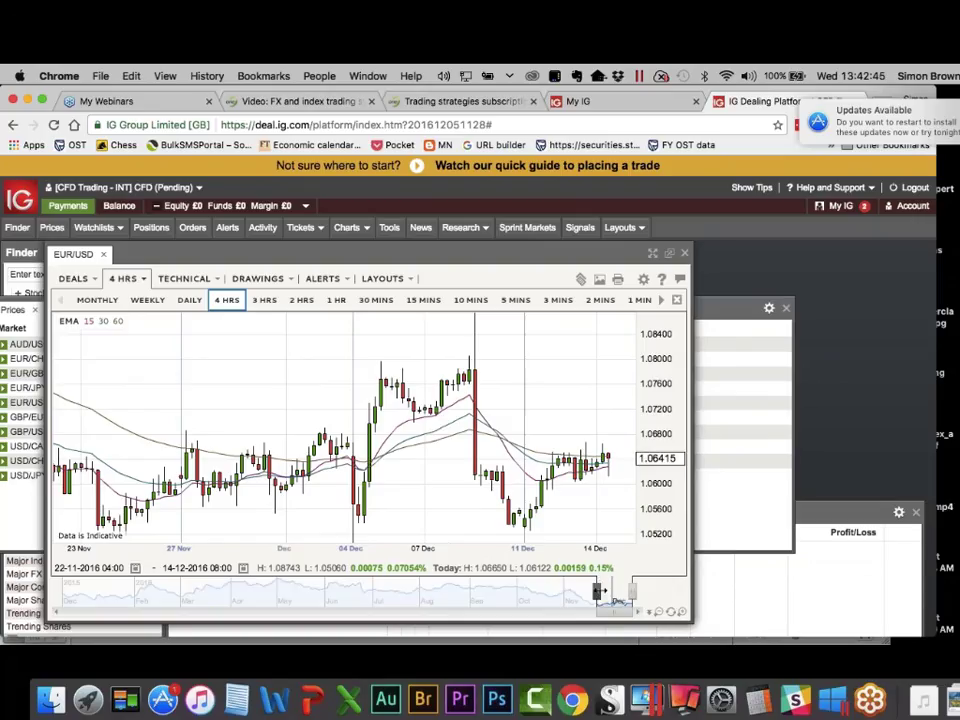
Narrow the EUR/USD chart to 27 June to 15 July 2016 and examine the early July candles against the EMA lines.
left_click_drag(598, 592, 366, 592)
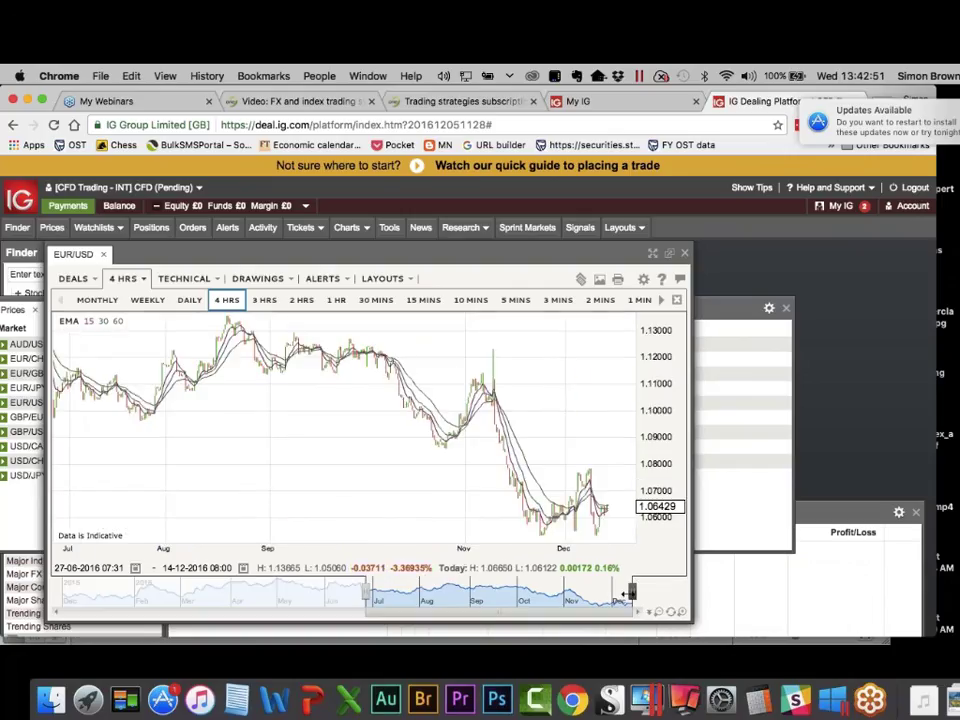
mouse_move(629, 592)
left_mouse_down()
mouse_move(379, 592)
mouse_move(394, 592)
left_mouse_up()
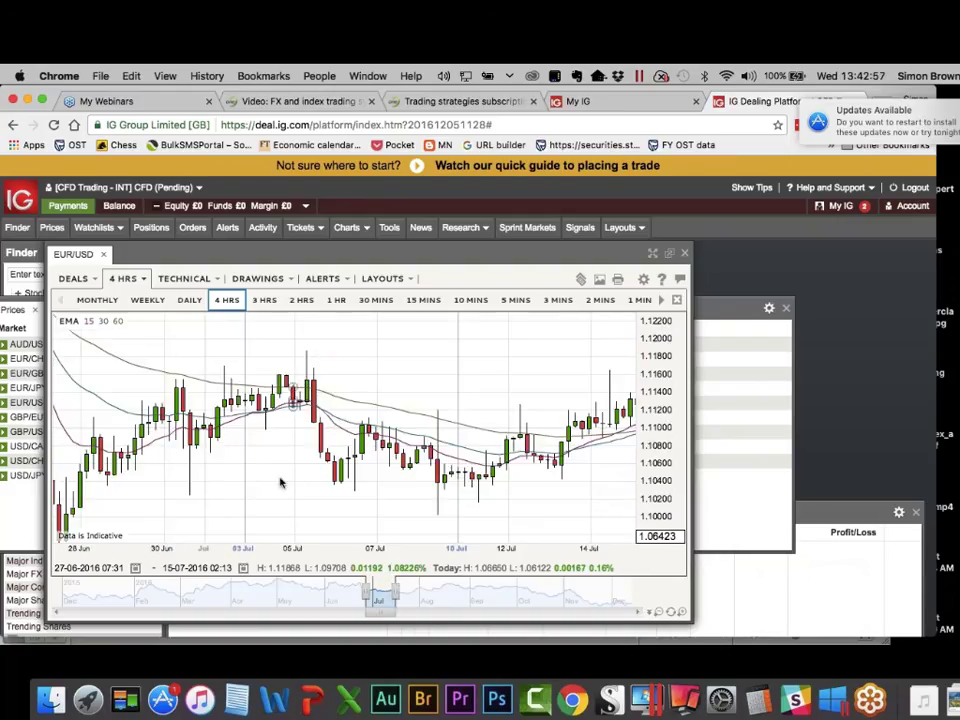
mouse_move(313, 370)
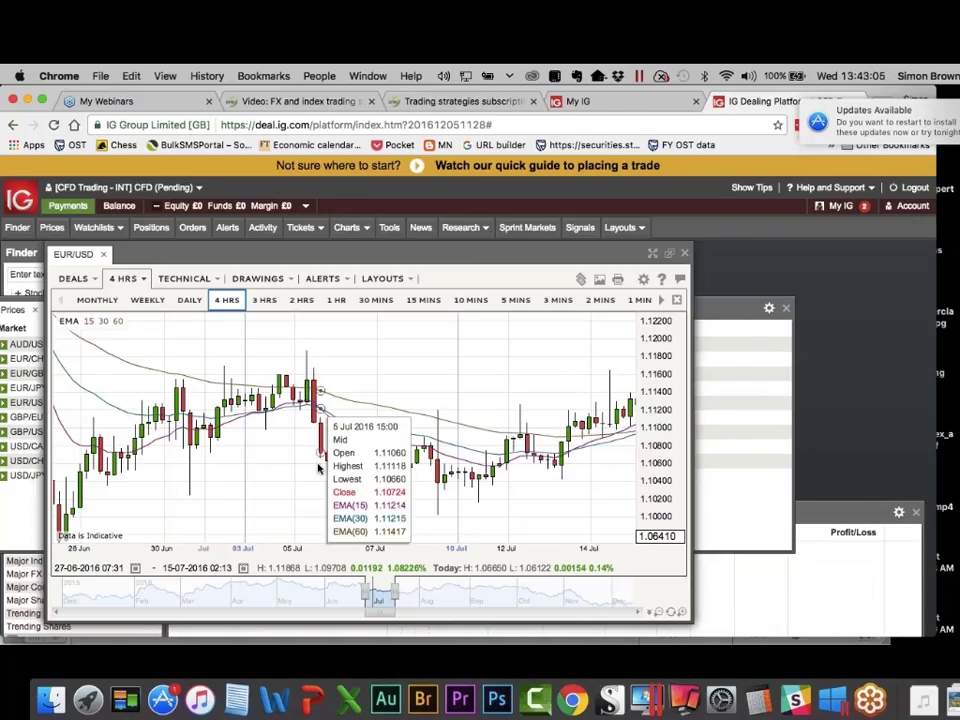
mouse_move(365, 465)
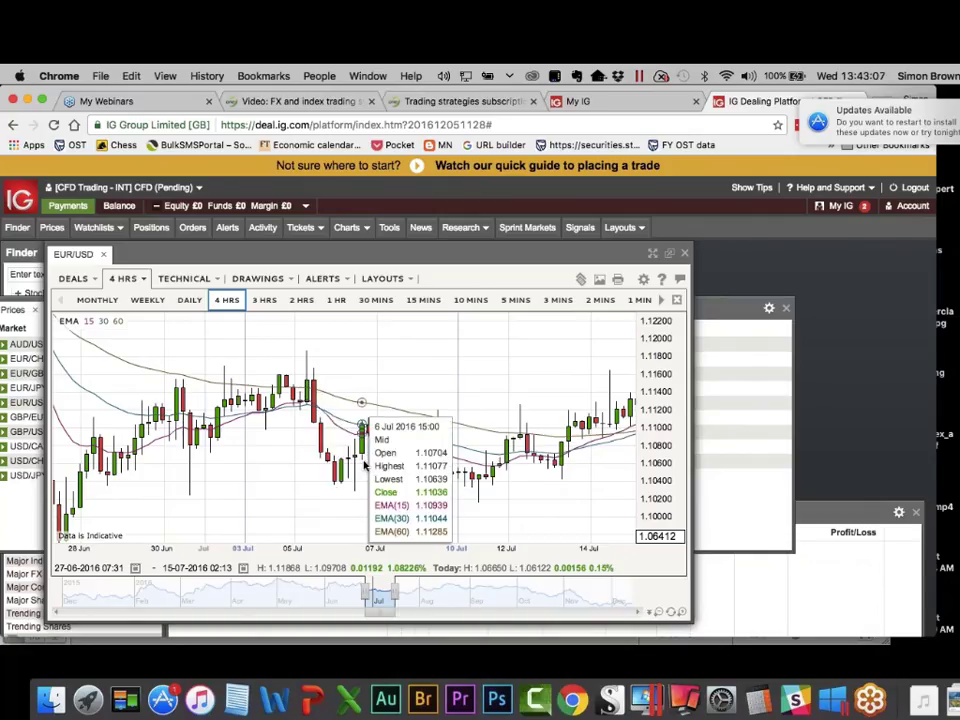
mouse_move(470, 480)
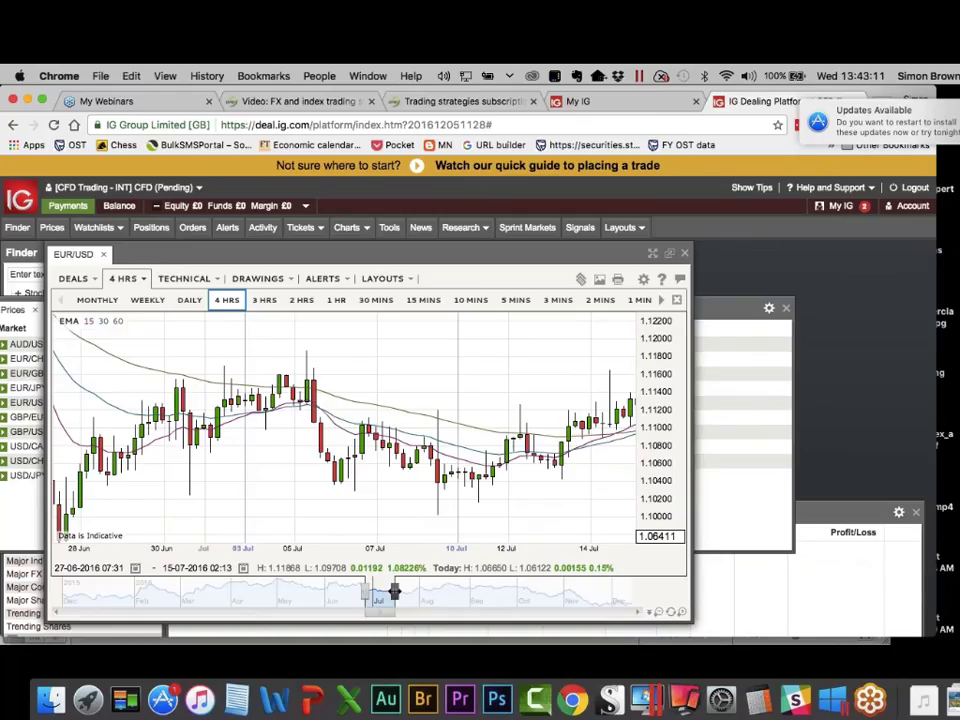
Extend the EUR/USD date range to 17 July 2016 and examine the EMA crossovers from 13 July onwards.
left_click_drag(394, 591, 397, 591)
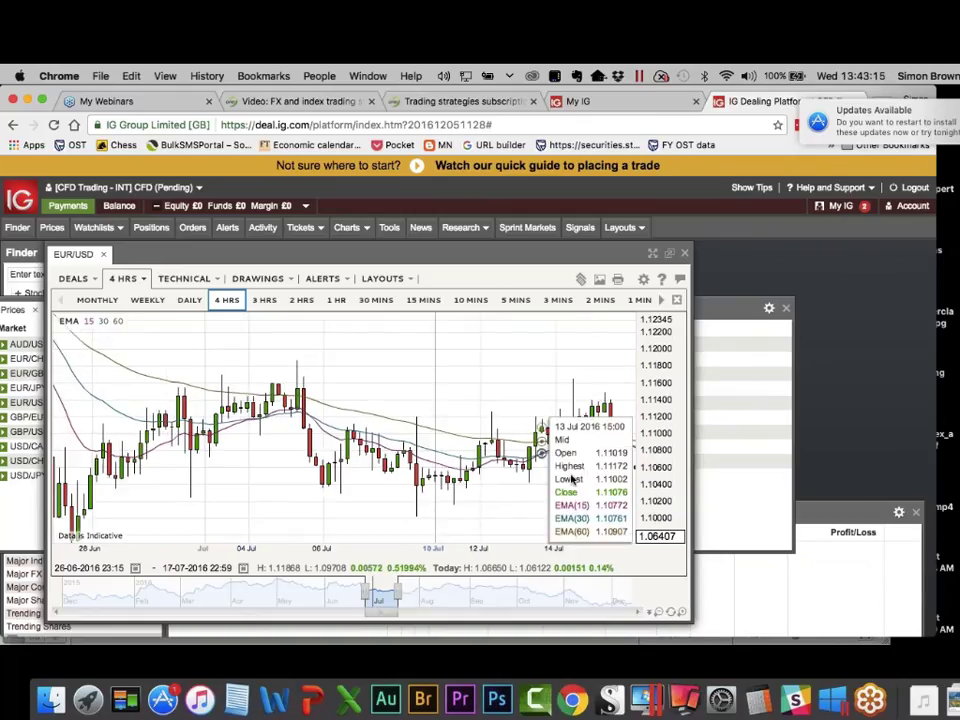
mouse_move(611, 474)
mouse_move(510, 519)
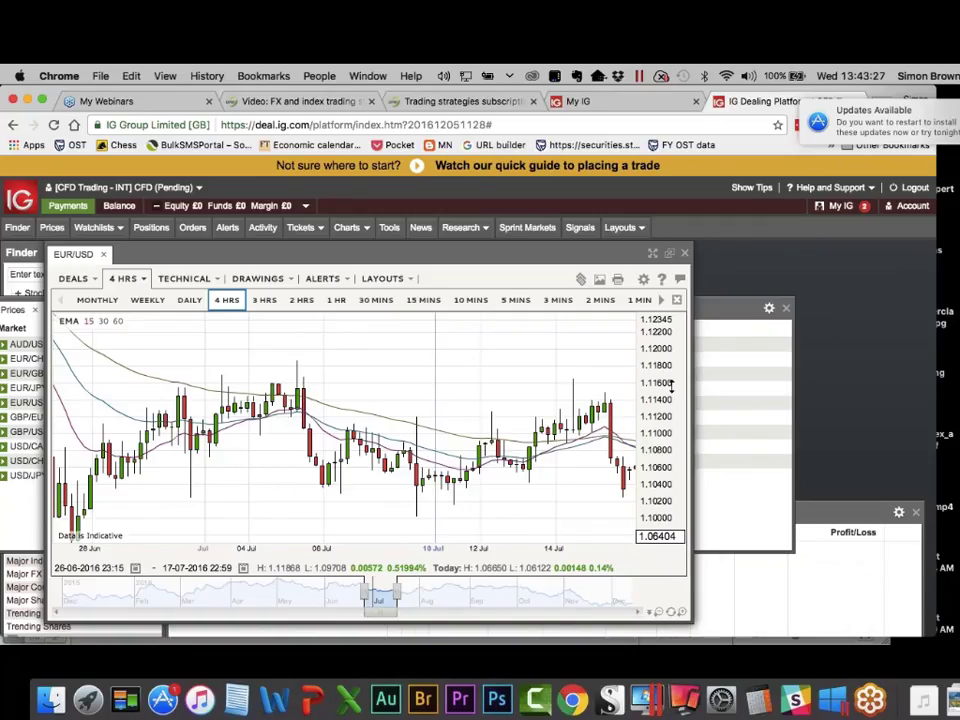
Switch the EUR/USD chart to the daily timeframe and examine the November and December 2016 candles against the EMA lines.
left_click(187, 299)
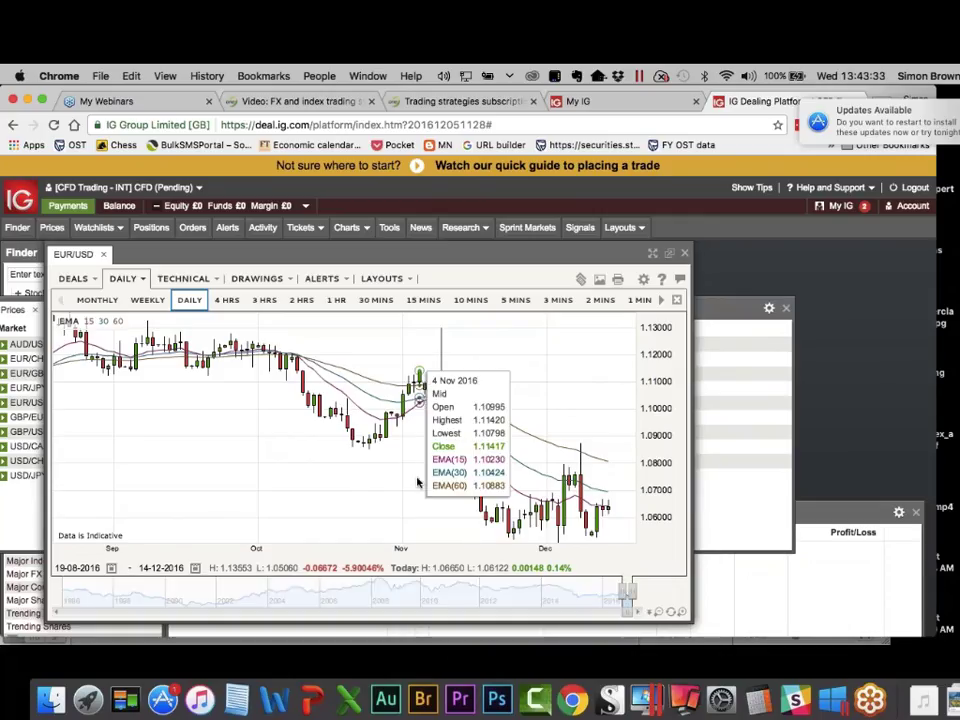
mouse_move(391, 462)
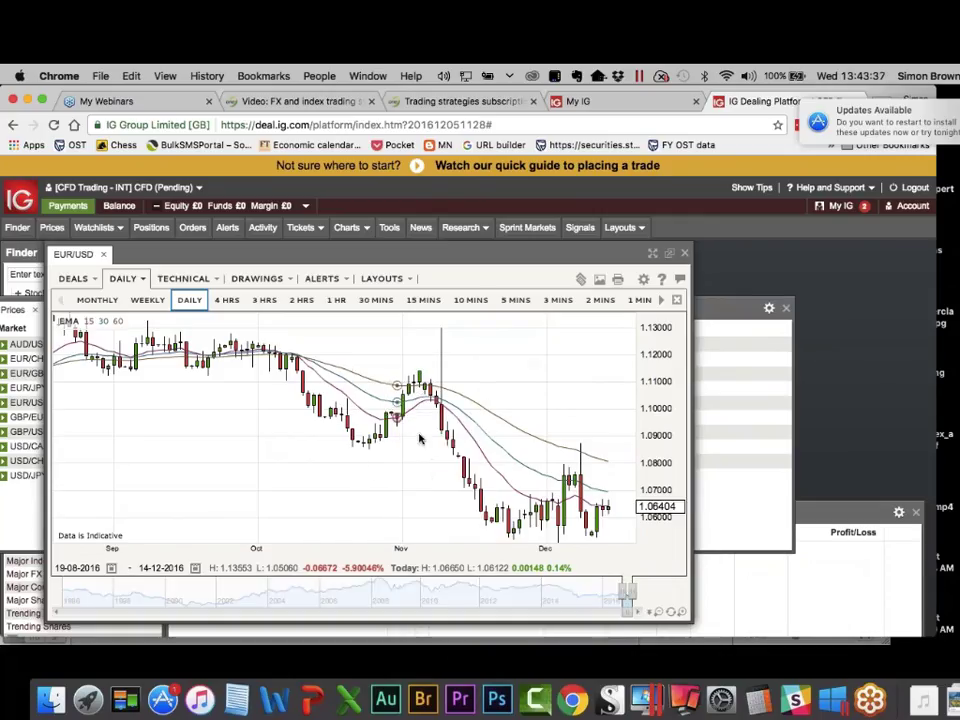
mouse_move(418, 438)
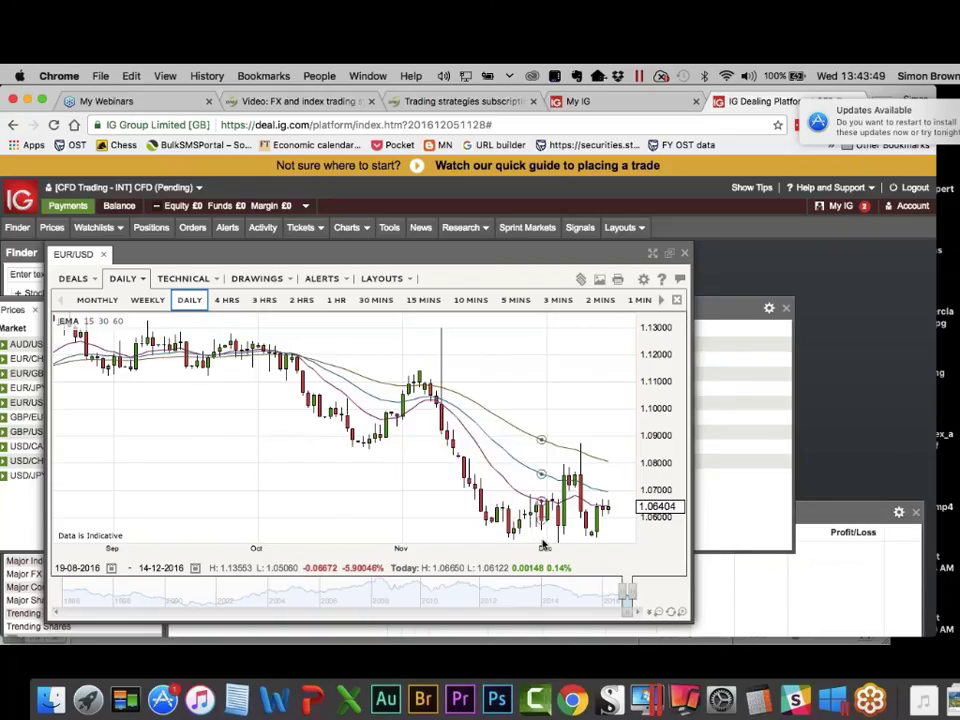
mouse_move(551, 538)
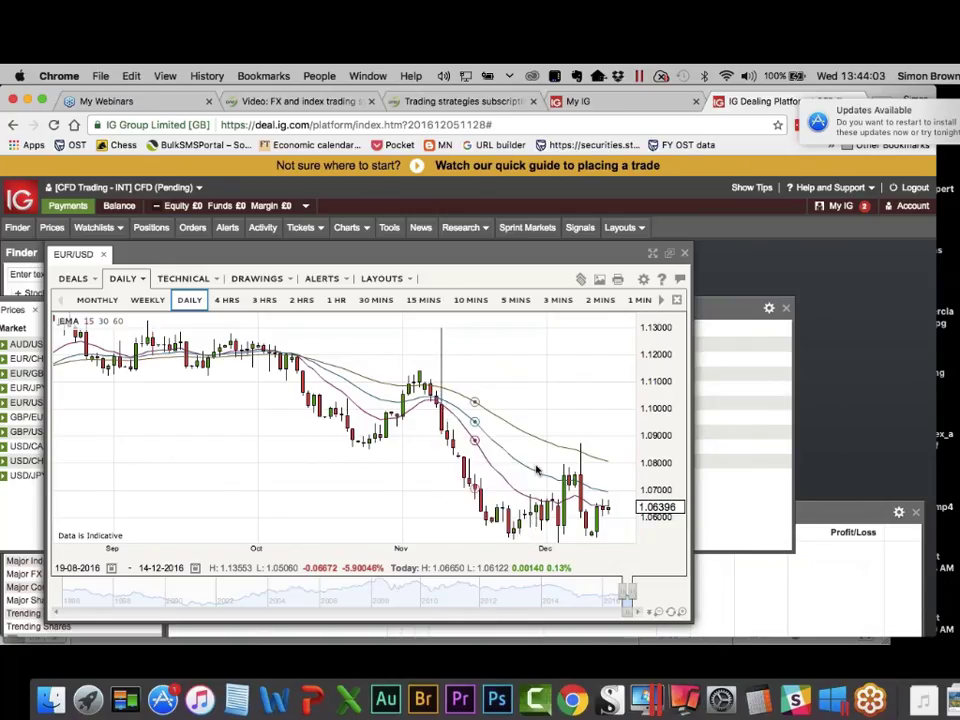
mouse_move(552, 487)
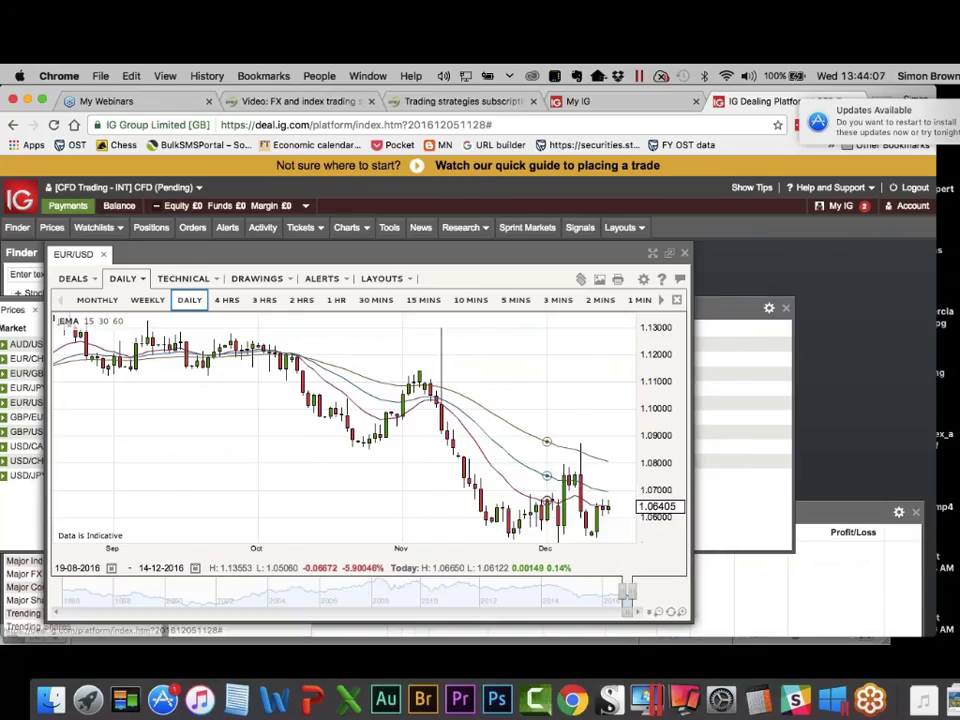
Switch EUR/USD to the weekly timeframe, extend the date range back to 7 April 2014, and examine the 2014 to 2015 downtrend against the EMAs.
left_click(146, 301)
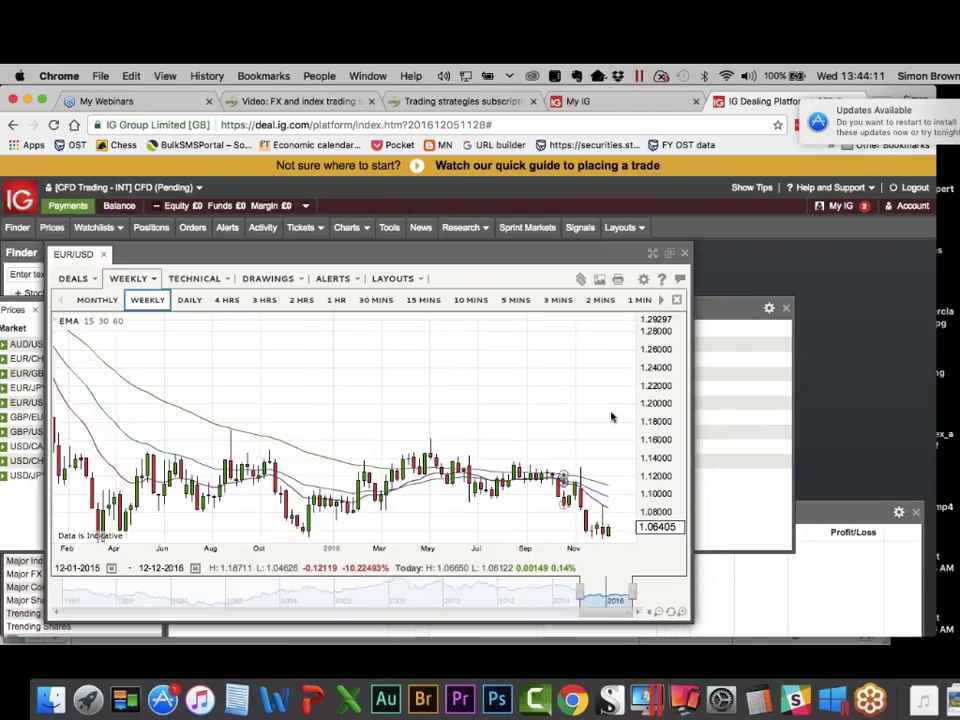
mouse_move(612, 417)
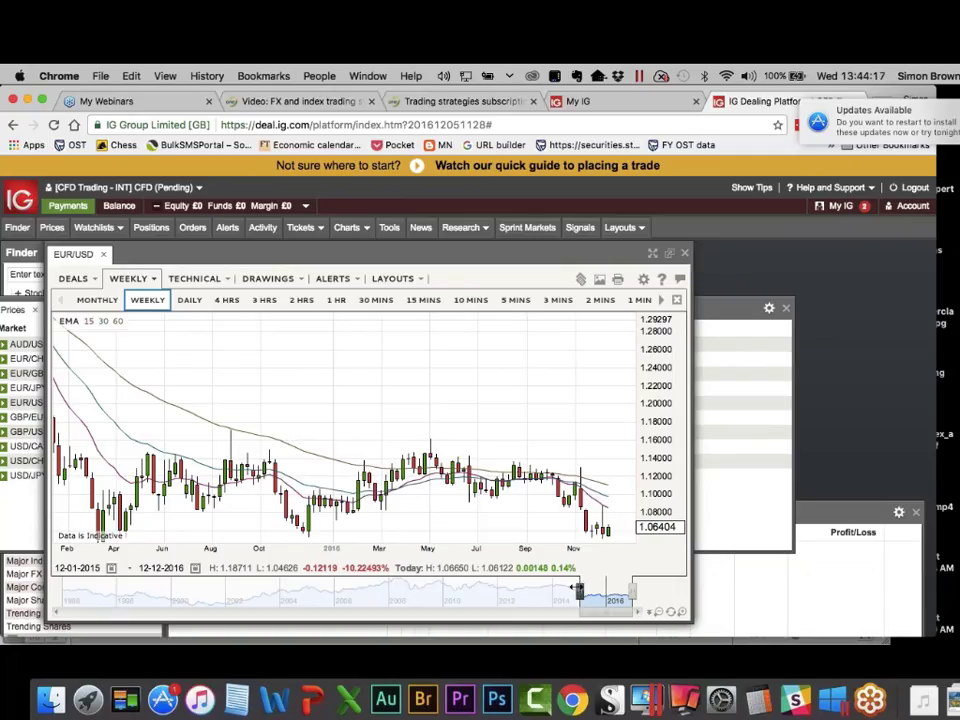
left_click_drag(578, 591, 571, 591)
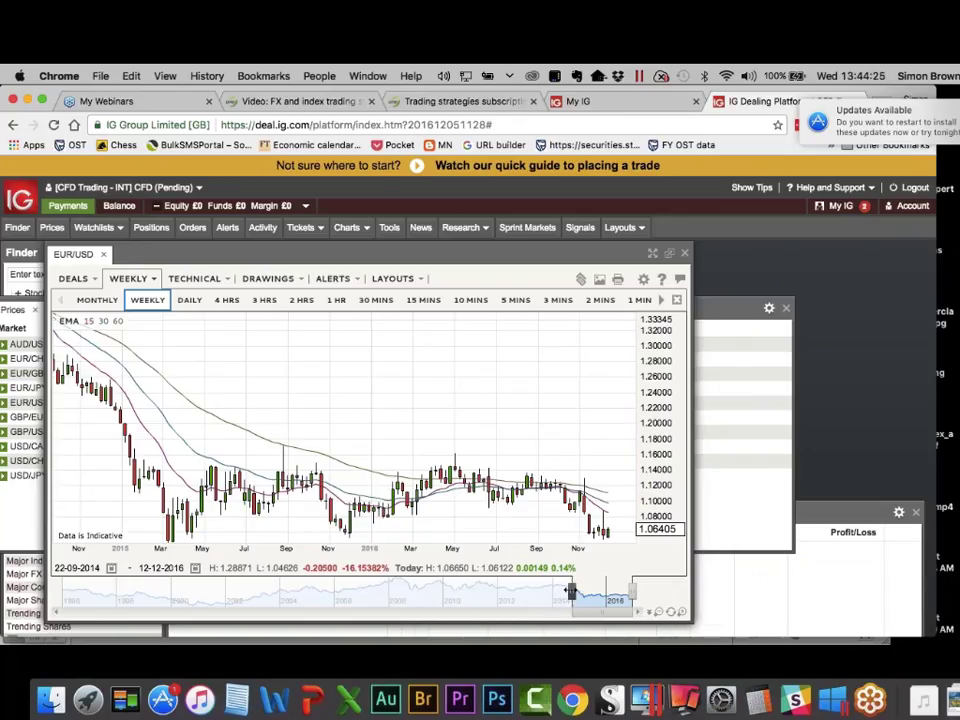
left_click_drag(571, 592, 557, 592)
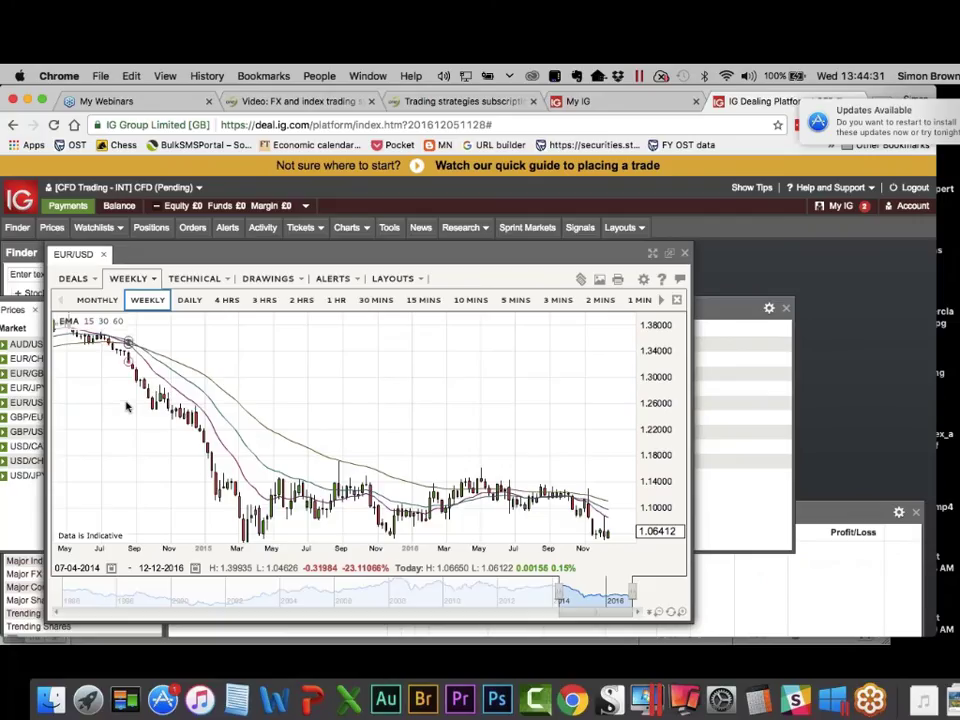
mouse_move(111, 405)
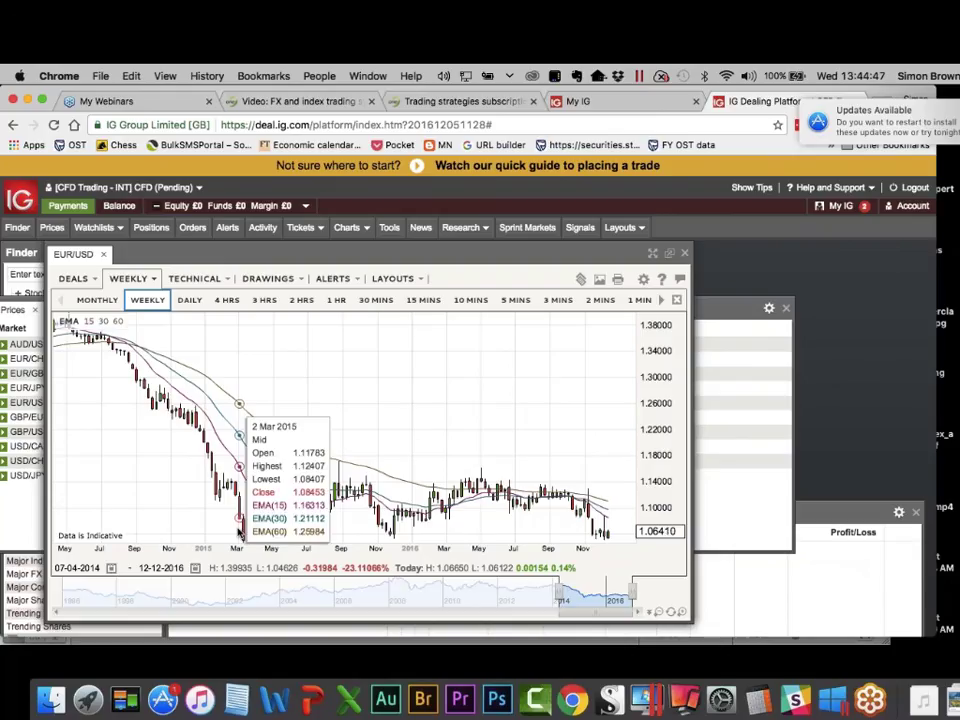
mouse_move(270, 523)
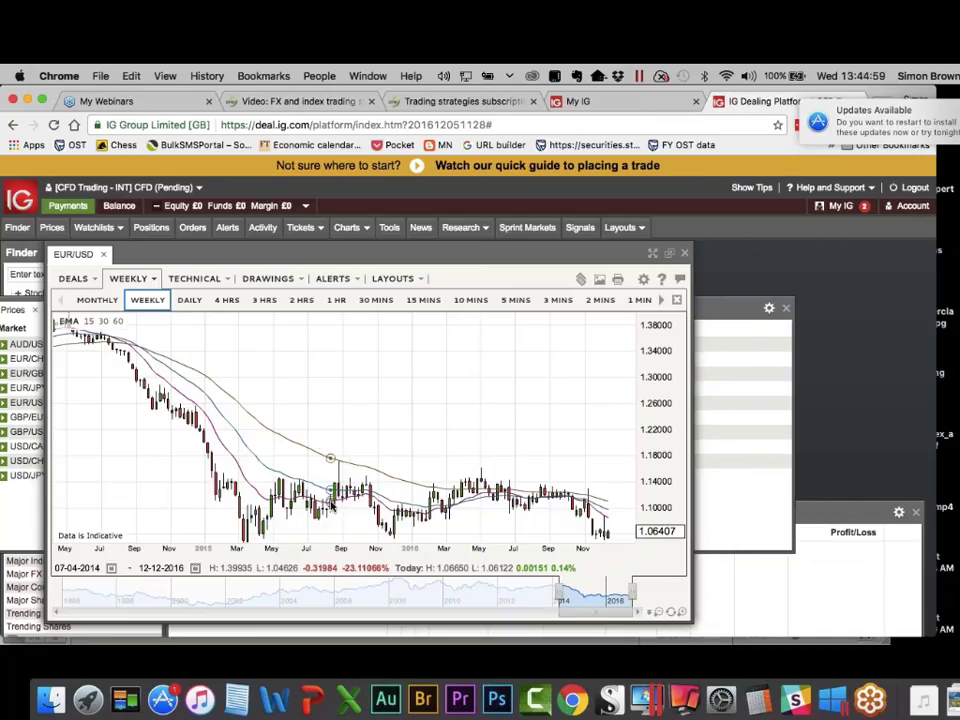
mouse_move(335, 505)
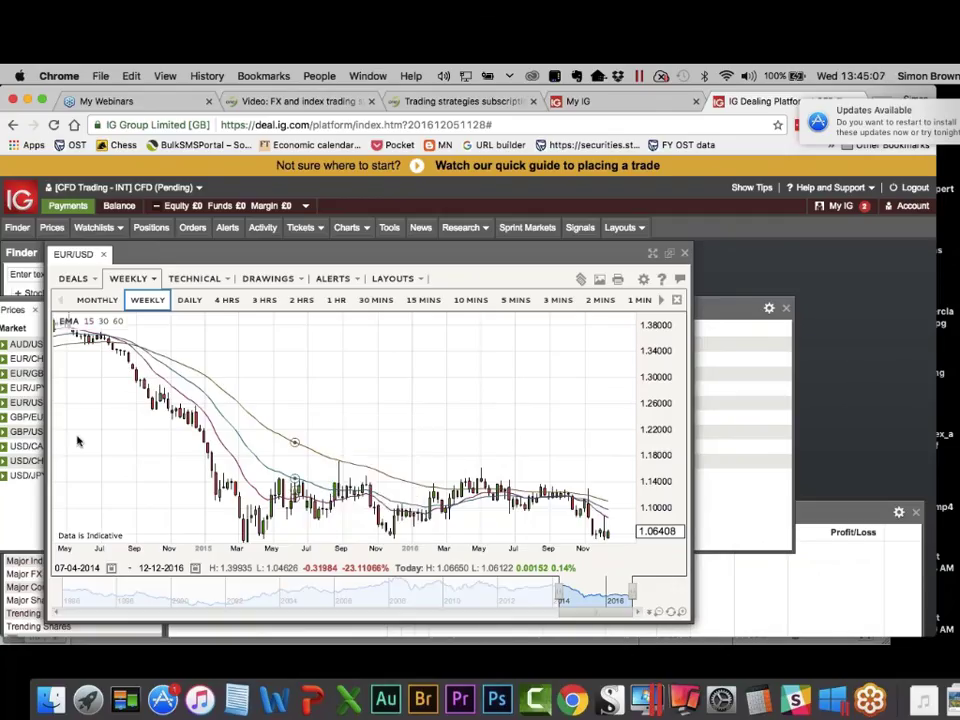
mouse_move(100, 427)
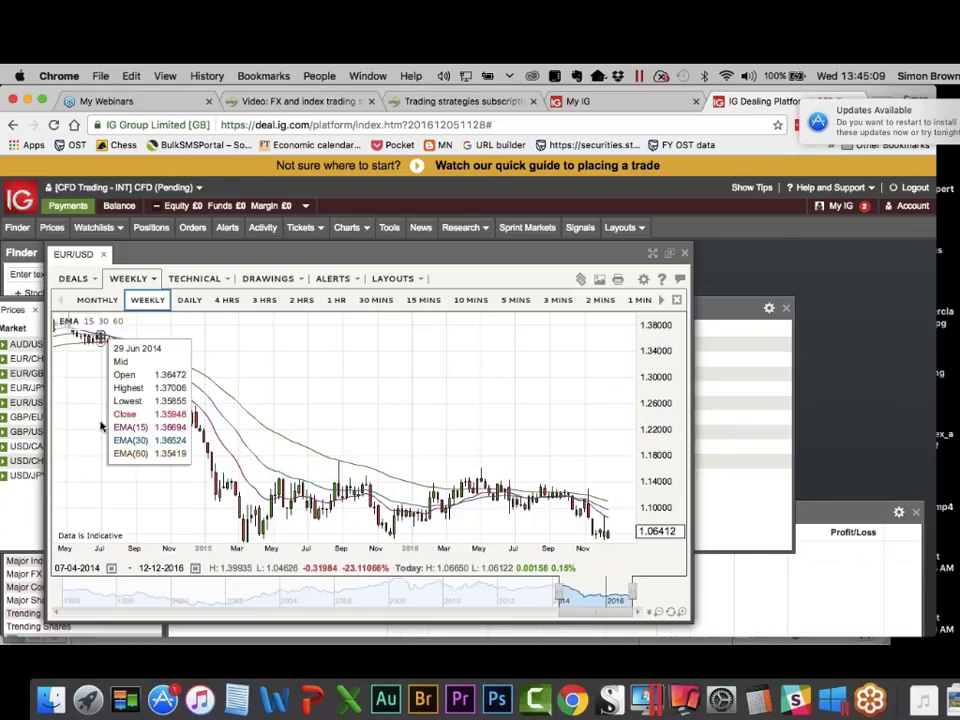
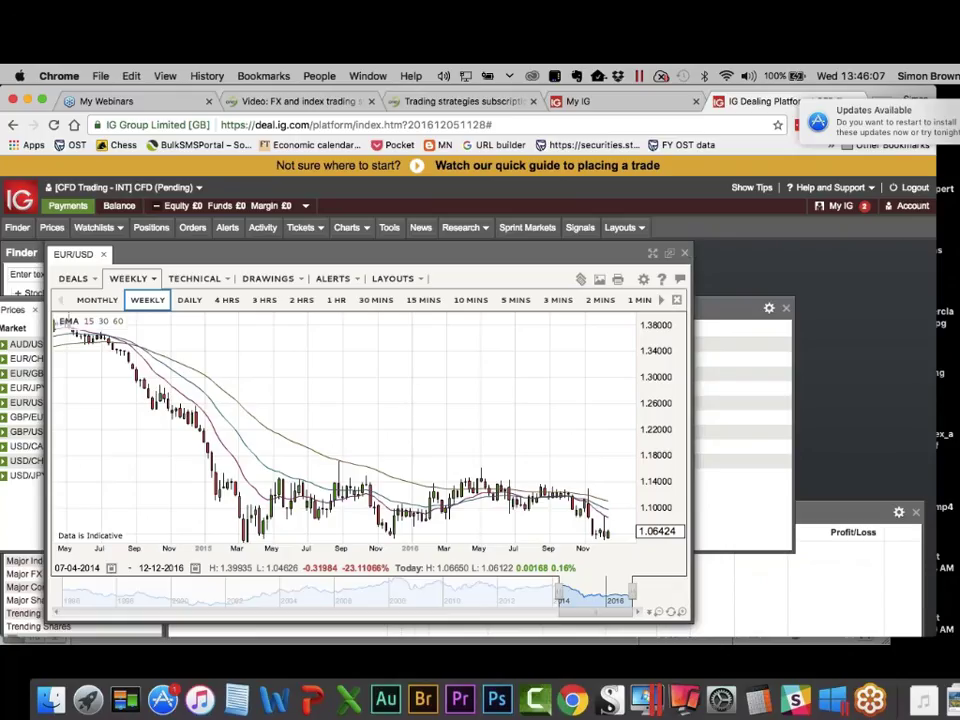
Close the EUR/USD chart and the FX prices window, and open the weekly FTSE 100 Cash (£2 Mini Contract) chart from 30 December 2013.
left_click(685, 255)
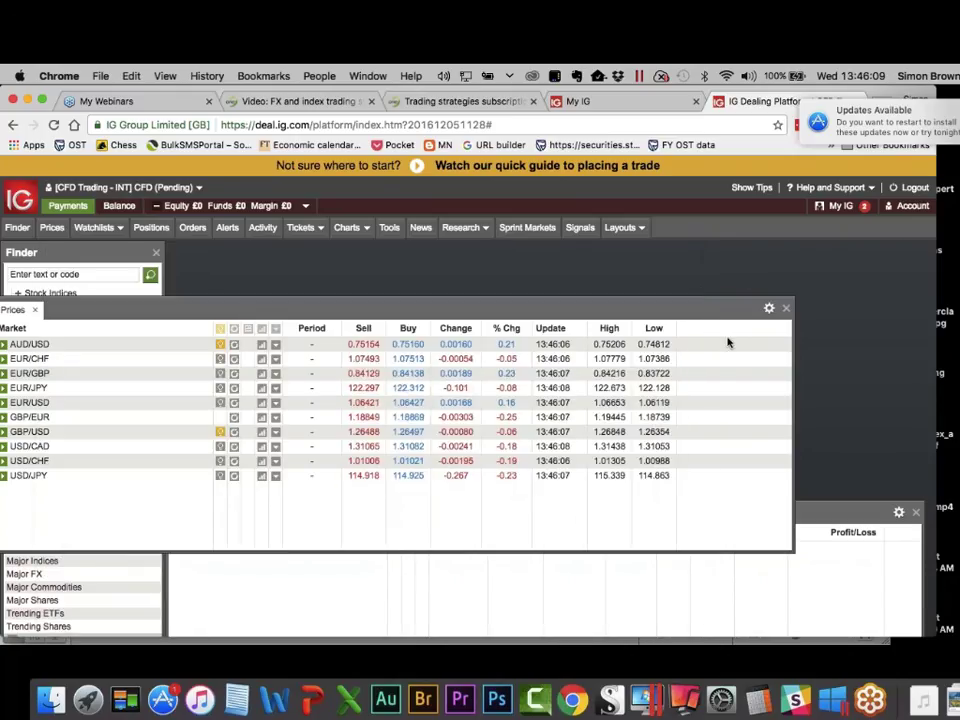
left_click(786, 308)
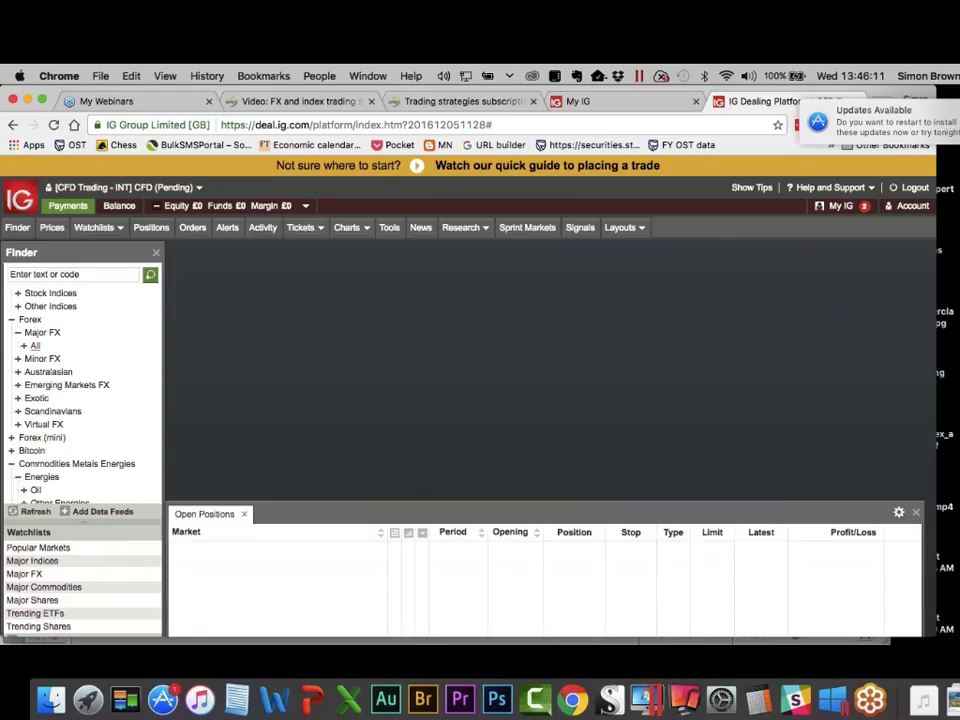
scroll(80, 380, "up", 2)
left_click(30, 294)
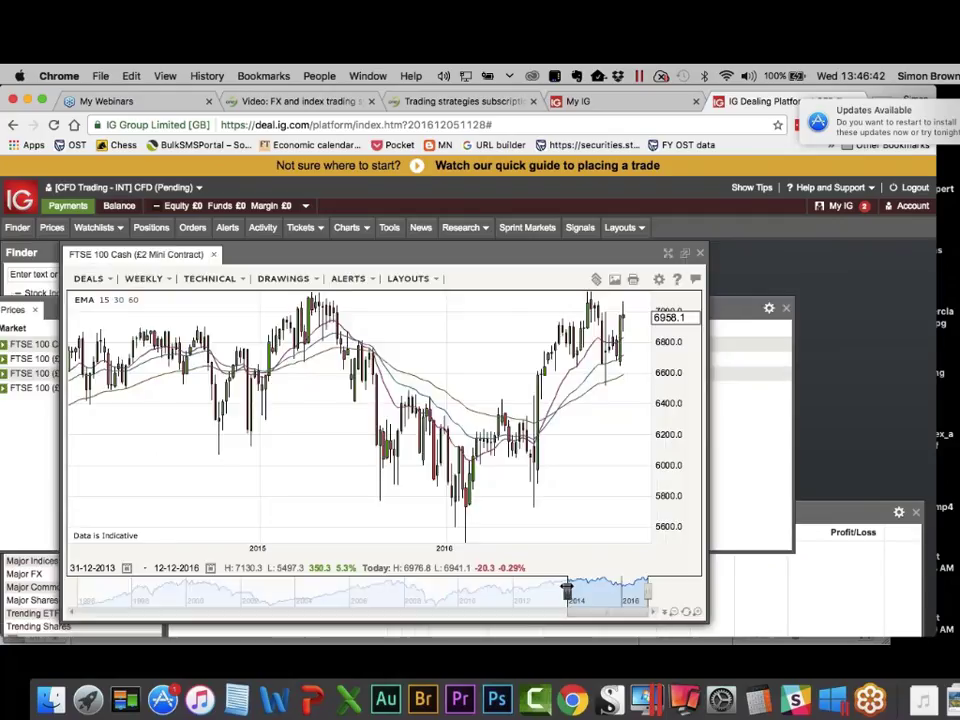
Examine the weekly FTSE 100 EMA crossovers during 2015 and close the chart.
mouse_move(101, 427)
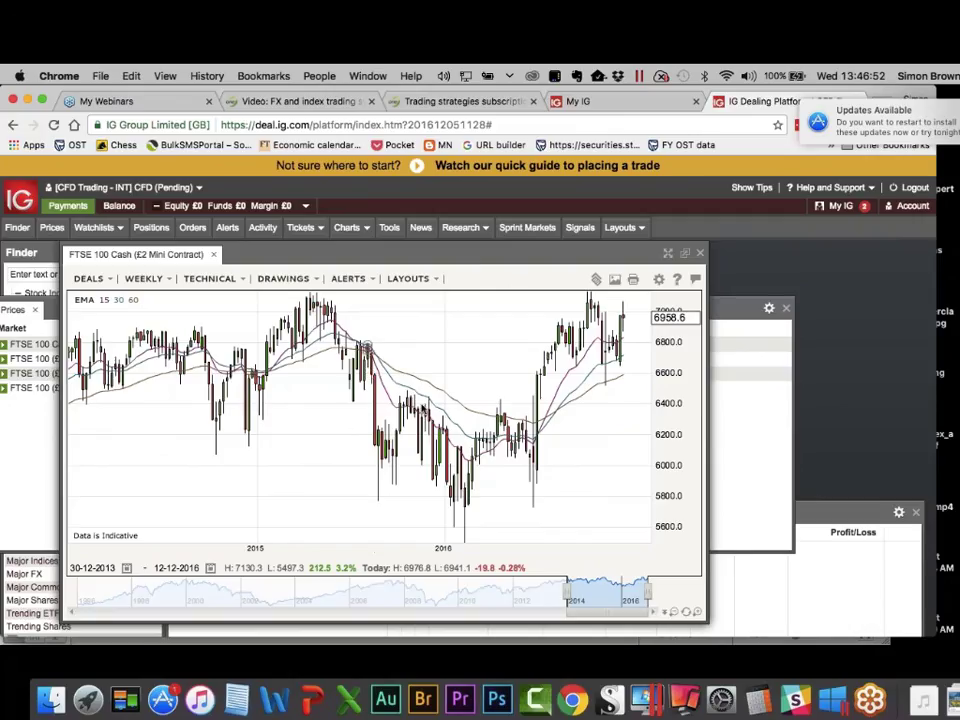
mouse_move(366, 347)
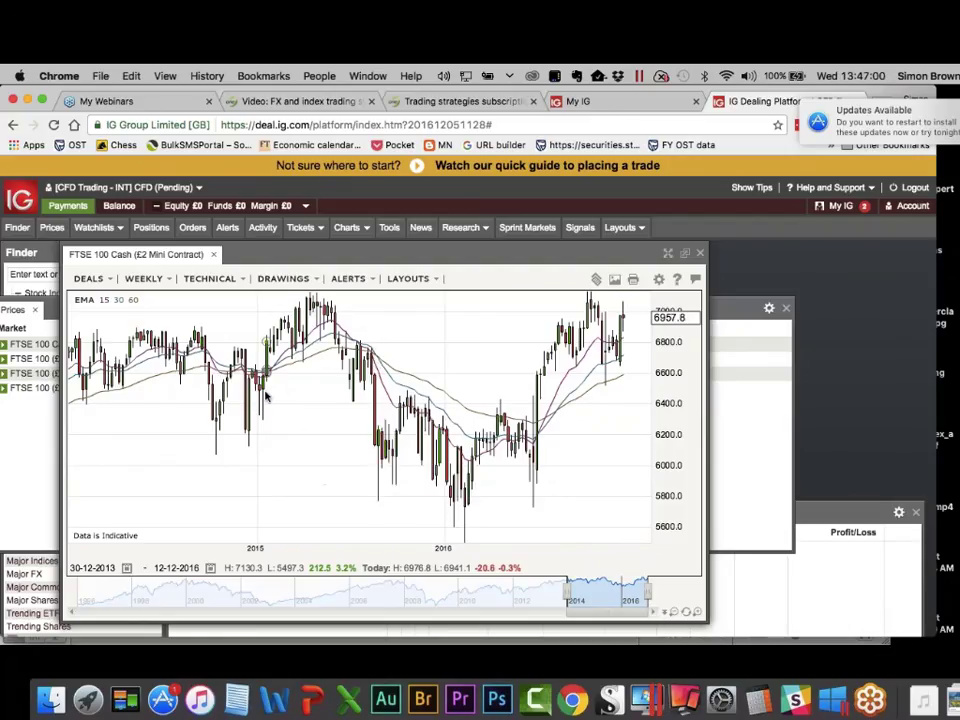
mouse_move(266, 396)
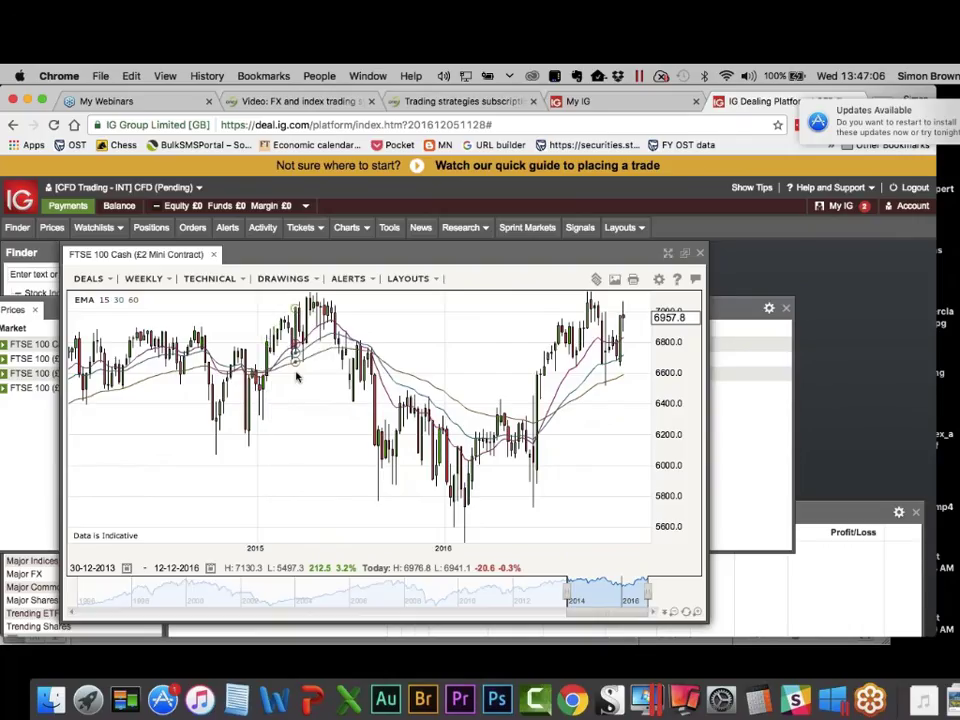
mouse_move(306, 373)
left_click(700, 255)
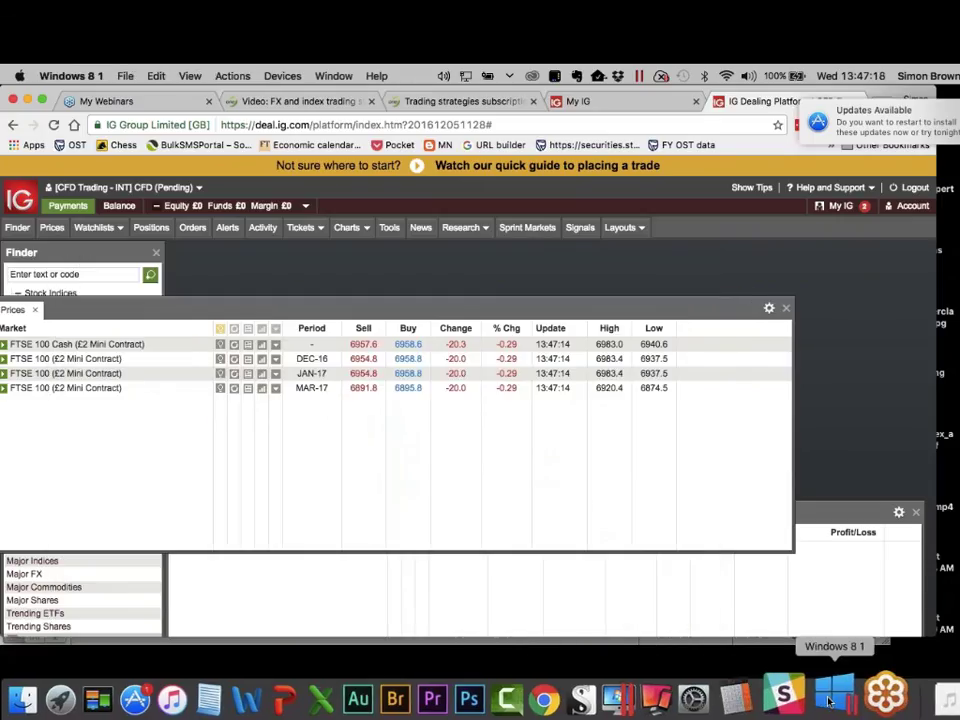
Switch to the Windows 8 1 virtual machine and launch AmiBroker.
left_click(830, 700)
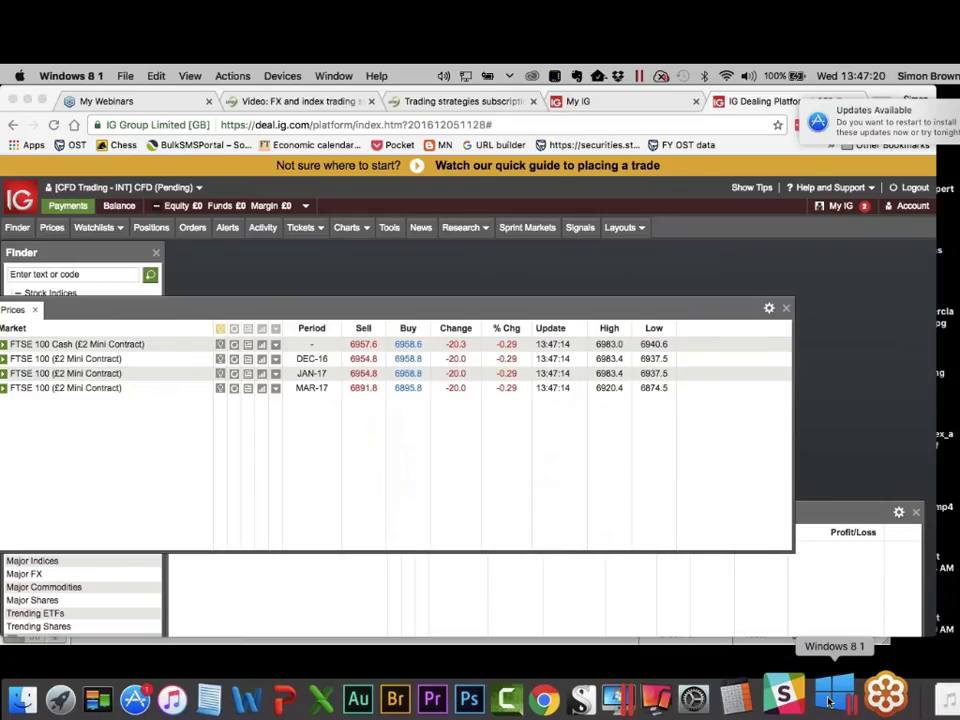
key("super")
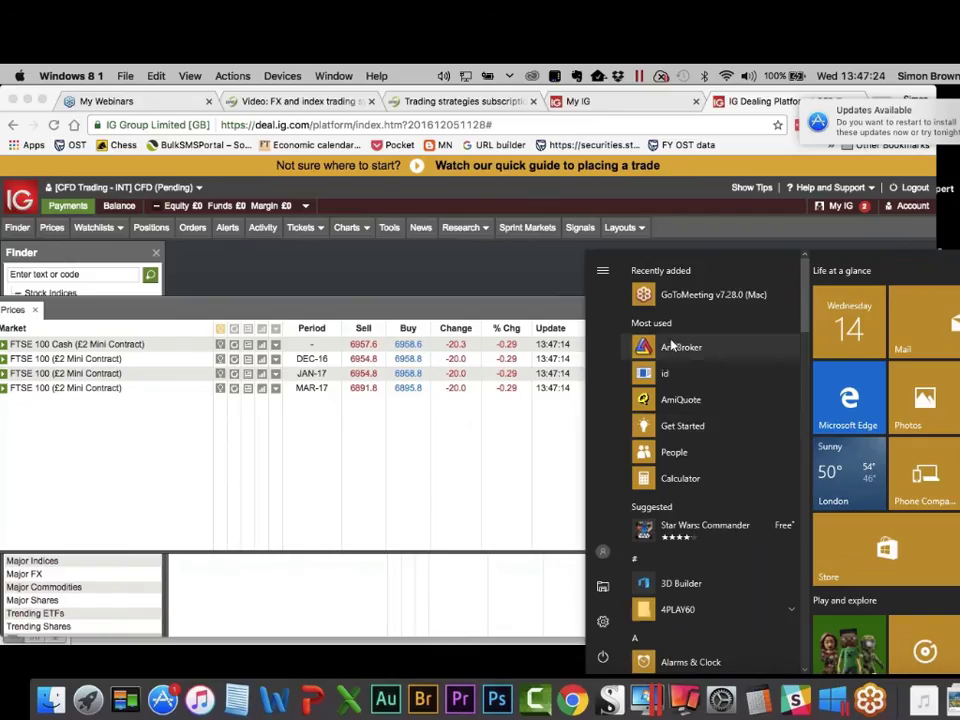
left_click(670, 346)
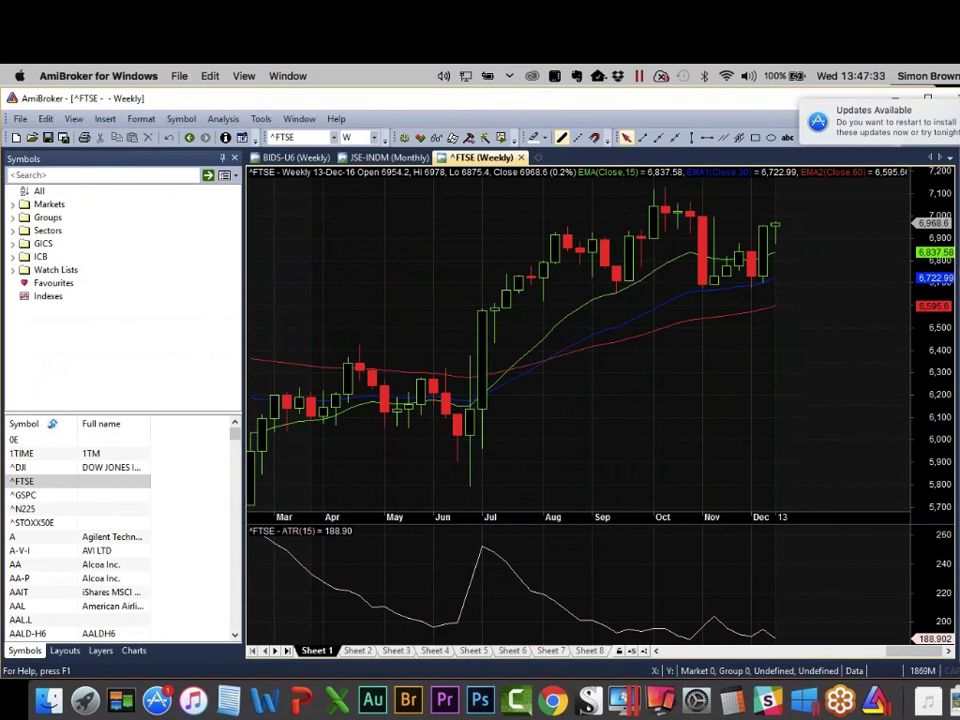
Expand the watch lists, show the symbols of the Lazy list, and narrow the Symbols pane to widen the chart.
left_click(12, 270)
left_click(48, 310)
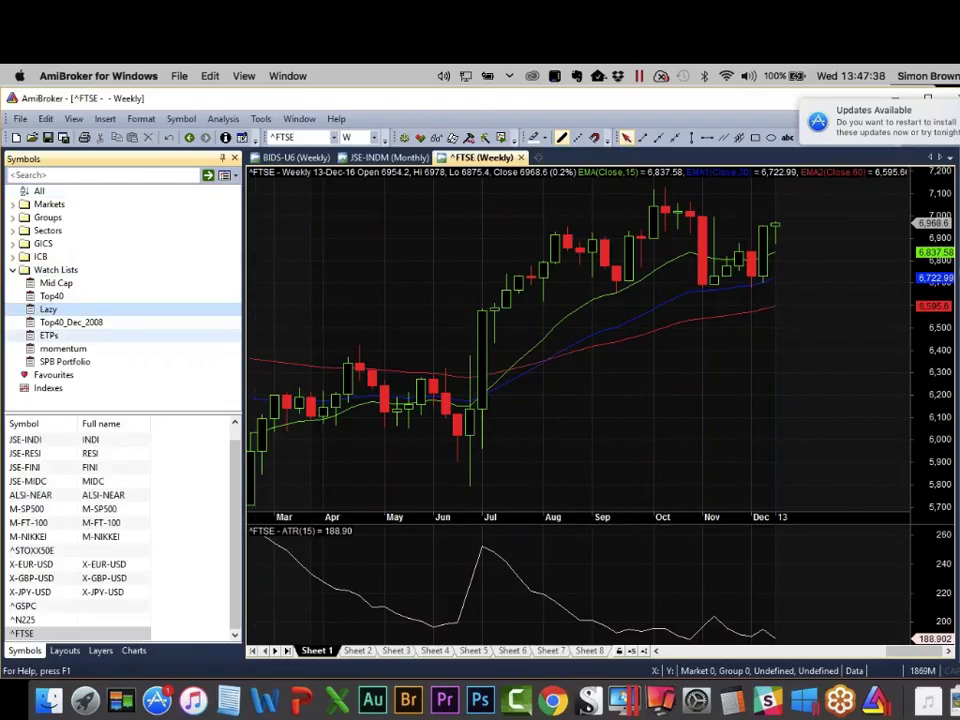
left_click_drag(244, 340, 177, 340)
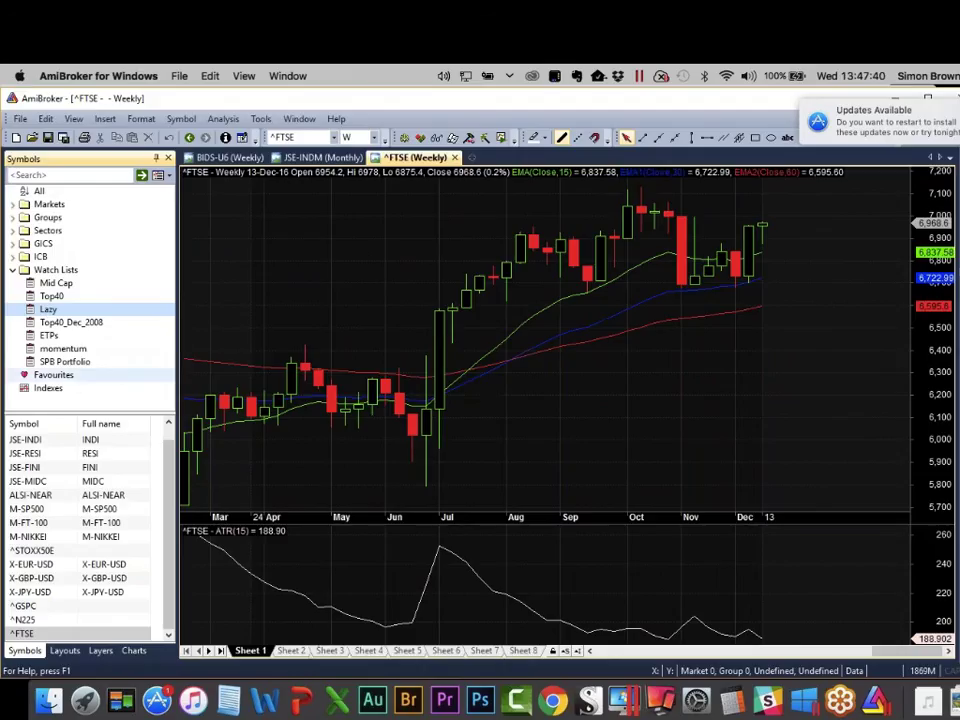
Open the JSE-INDI weekly chart and examine its 2016 candles against the EMA lines.
left_click(113, 442)
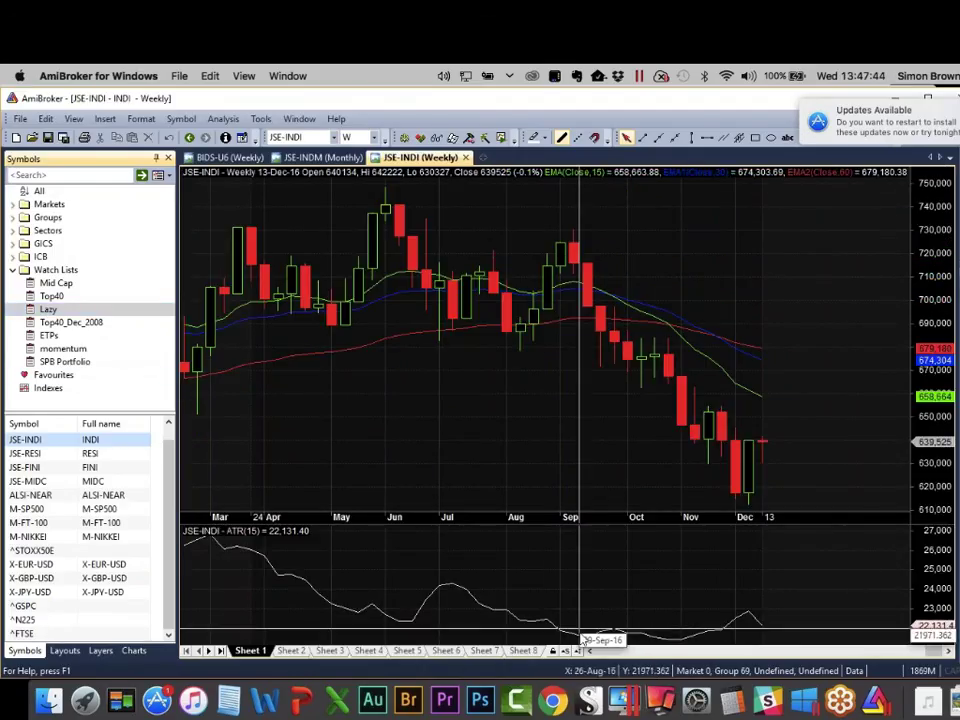
left_click_drag(590, 652, 590, 652)
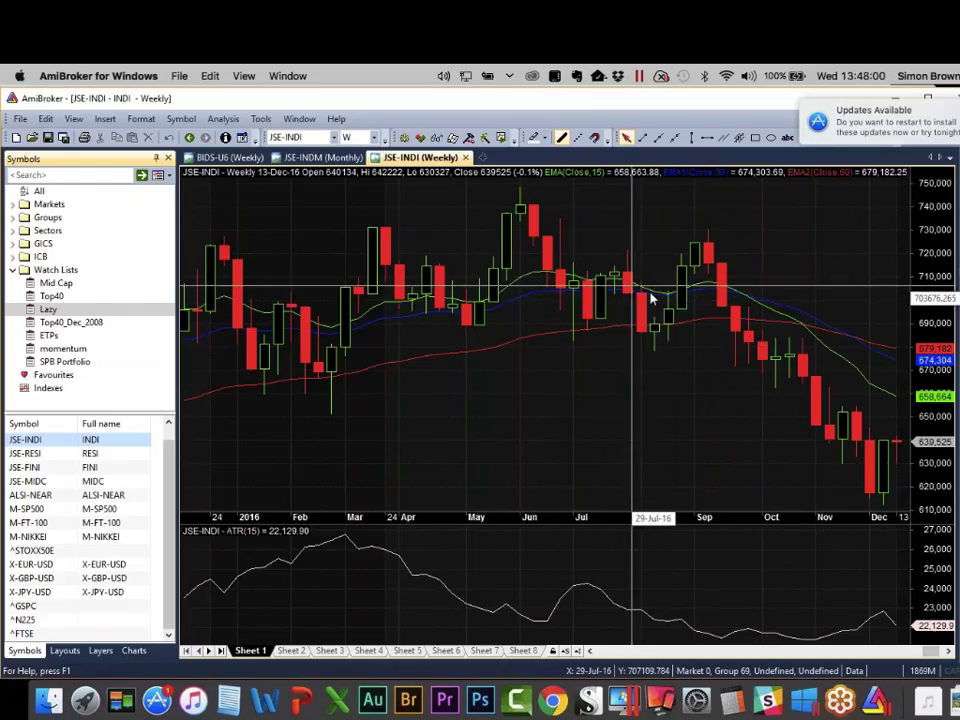
mouse_move(651, 298)
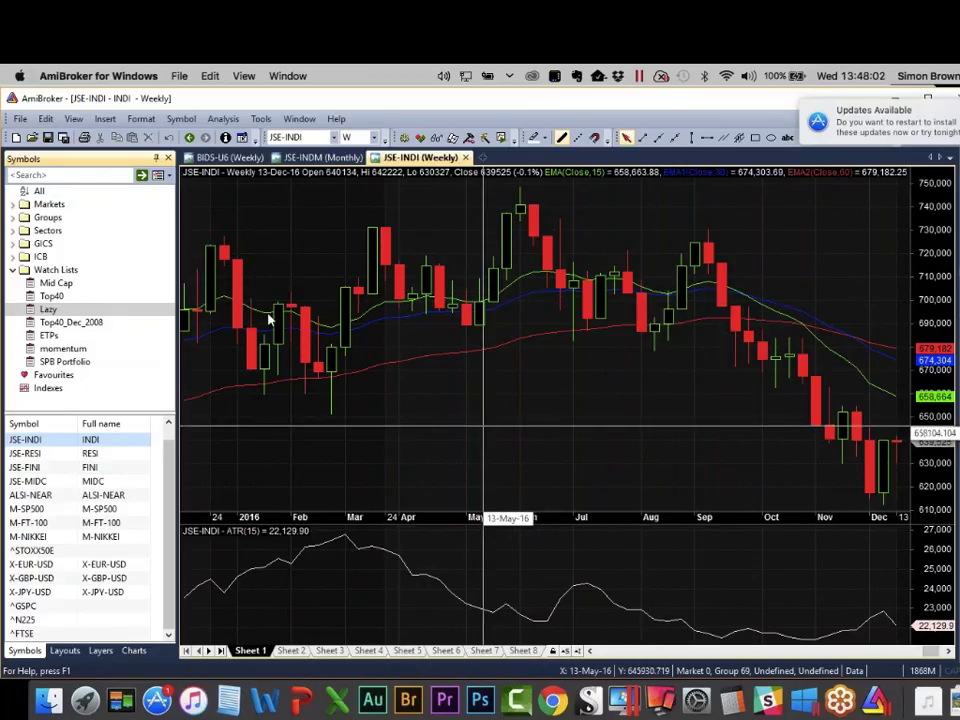
Open the JSE-RESI weekly chart, show its history back to 2014, and examine the EMA crossovers through the decline to early 2016.
left_click(16, 455)
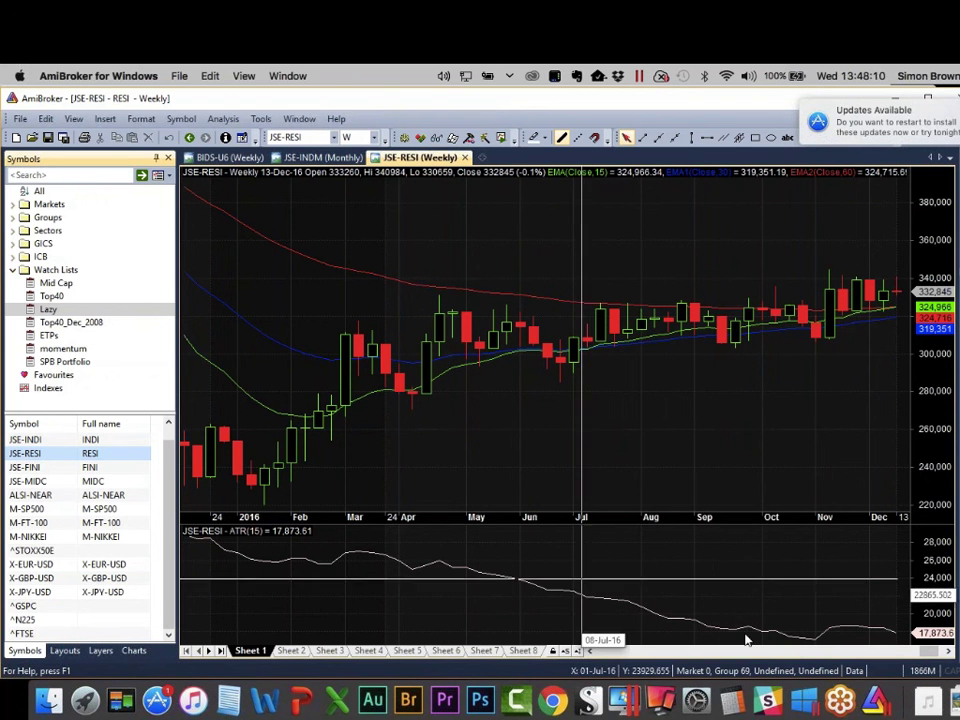
left_click(452, 137)
left_click(452, 137)
left_click(452, 137)
left_click(452, 137)
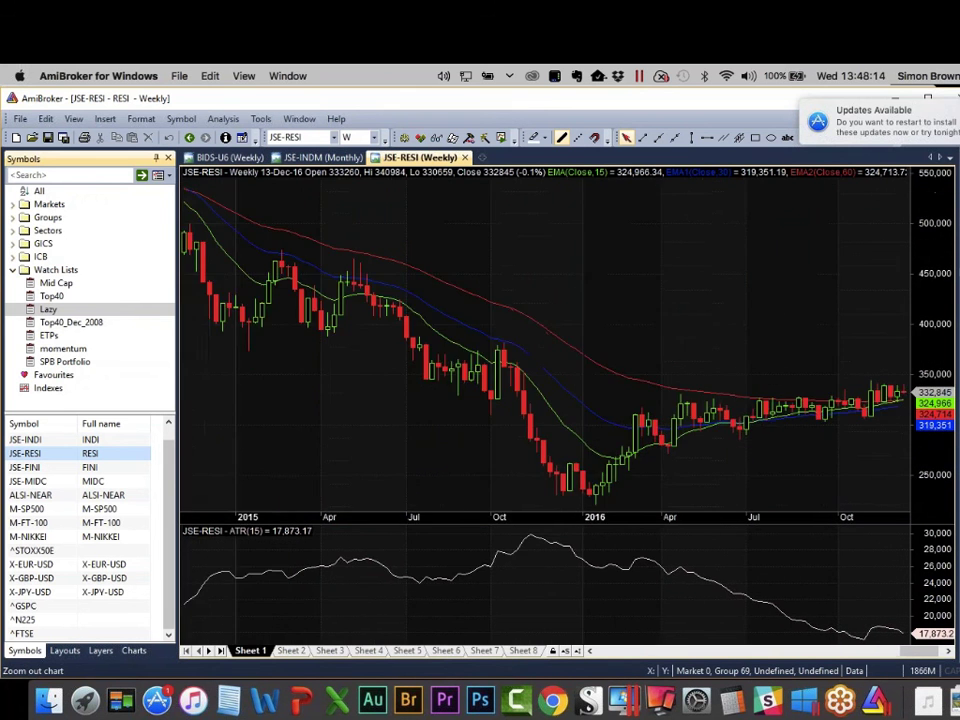
left_click(452, 137)
left_click(452, 137)
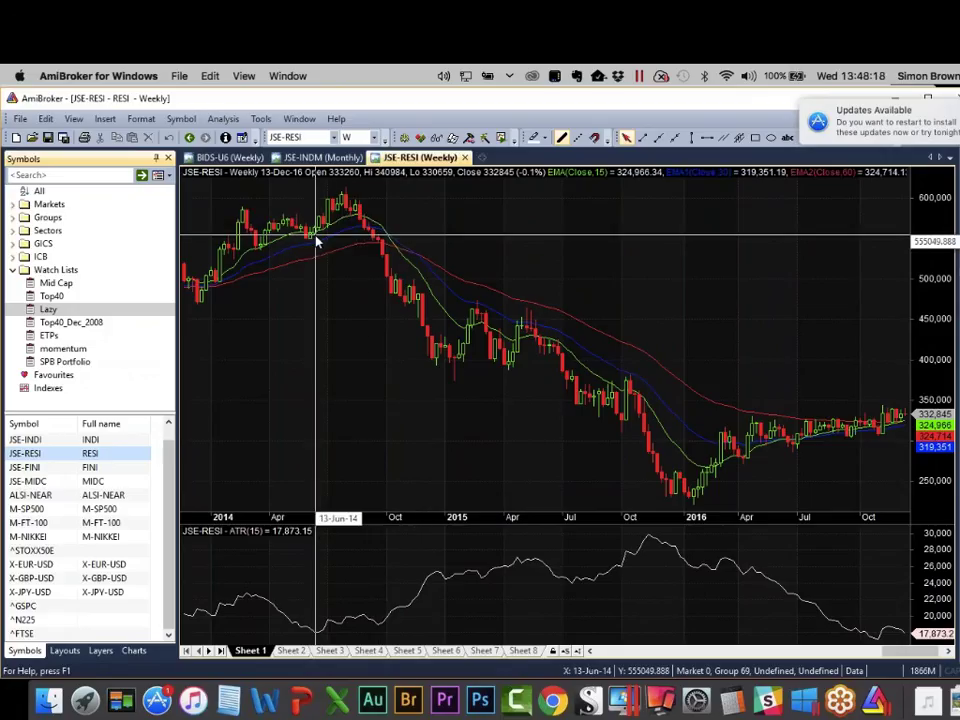
mouse_move(316, 242)
mouse_move(367, 234)
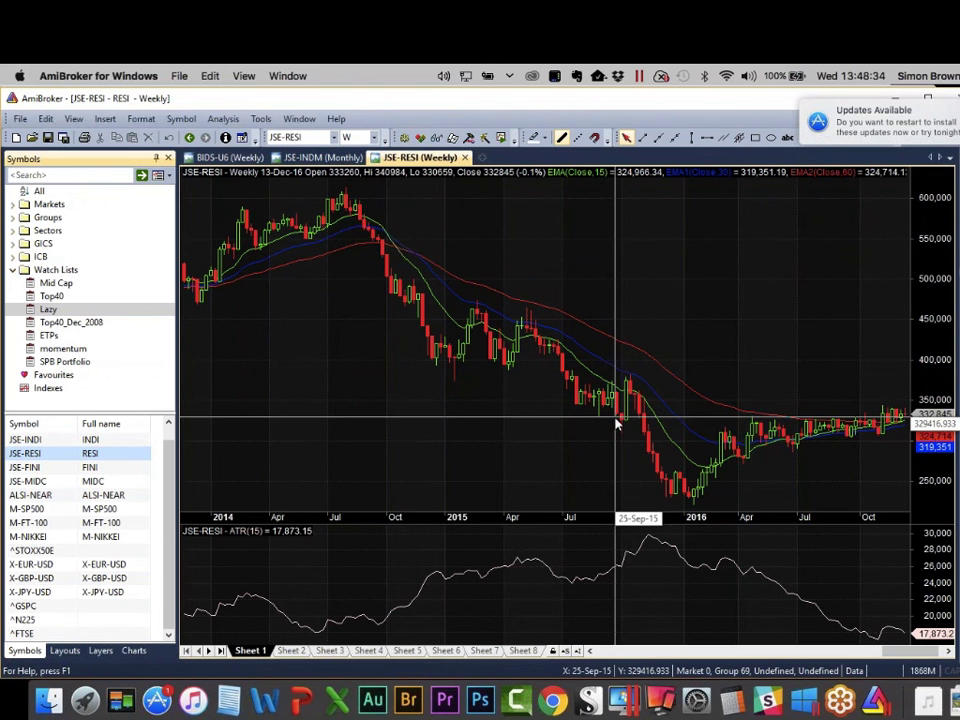
mouse_move(686, 452)
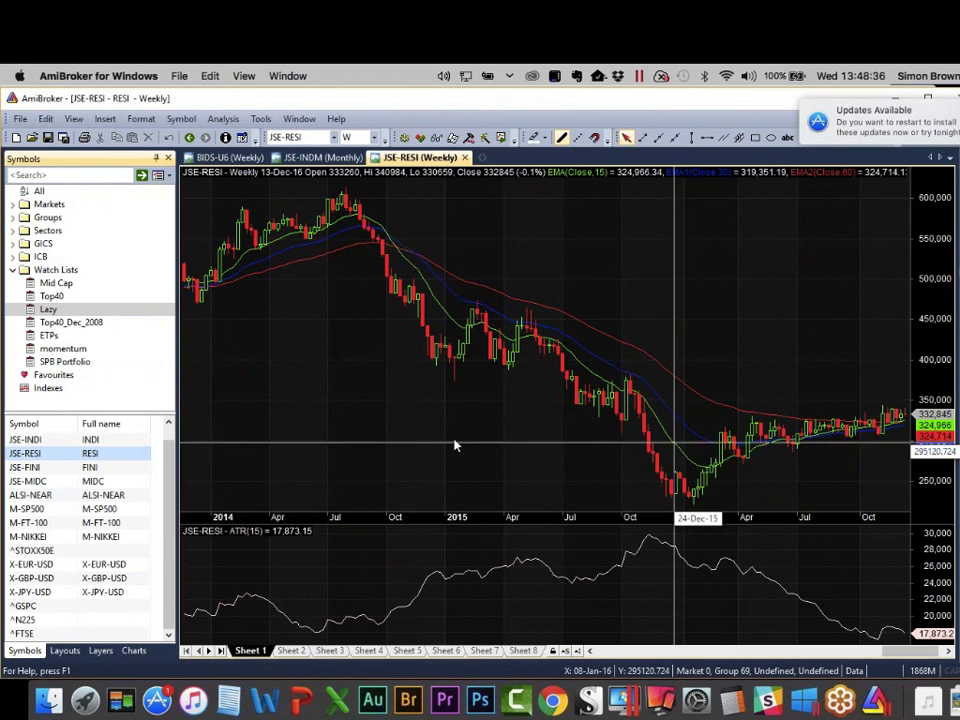
Open the JSE-FINI weekly chart and examine the candles against the EMA lines in the second half of 2015.
left_click(85, 469)
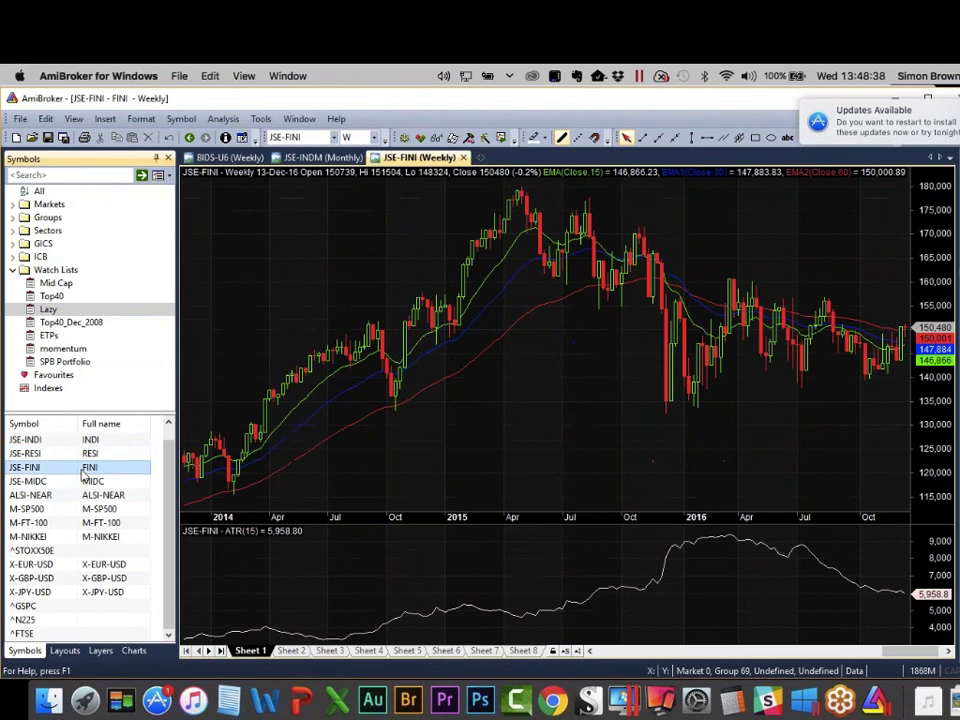
mouse_move(622, 368)
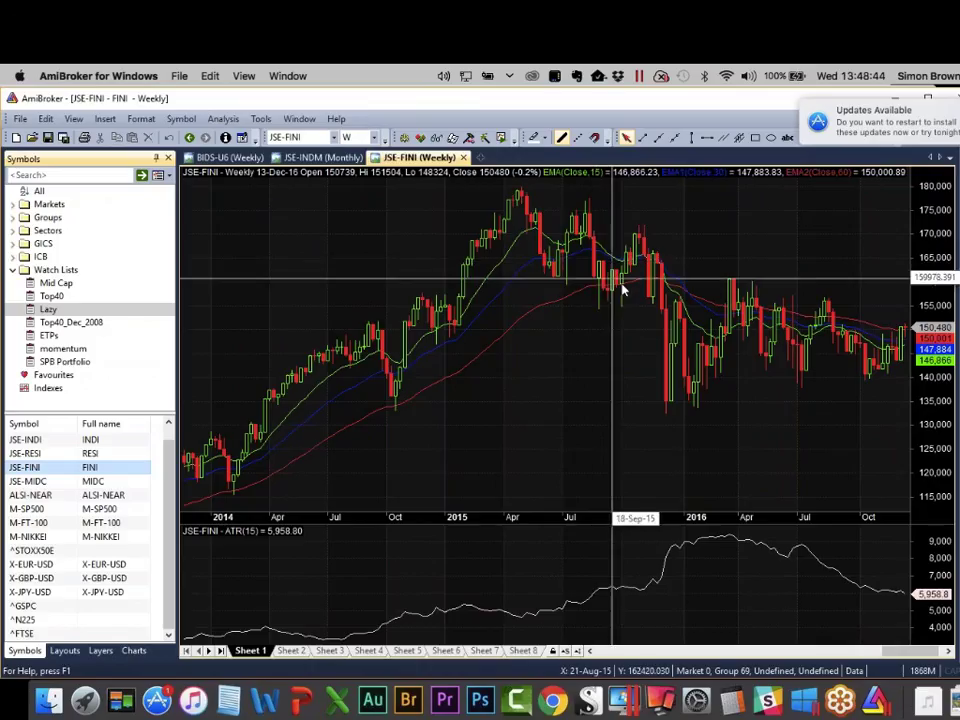
mouse_move(638, 282)
mouse_move(652, 370)
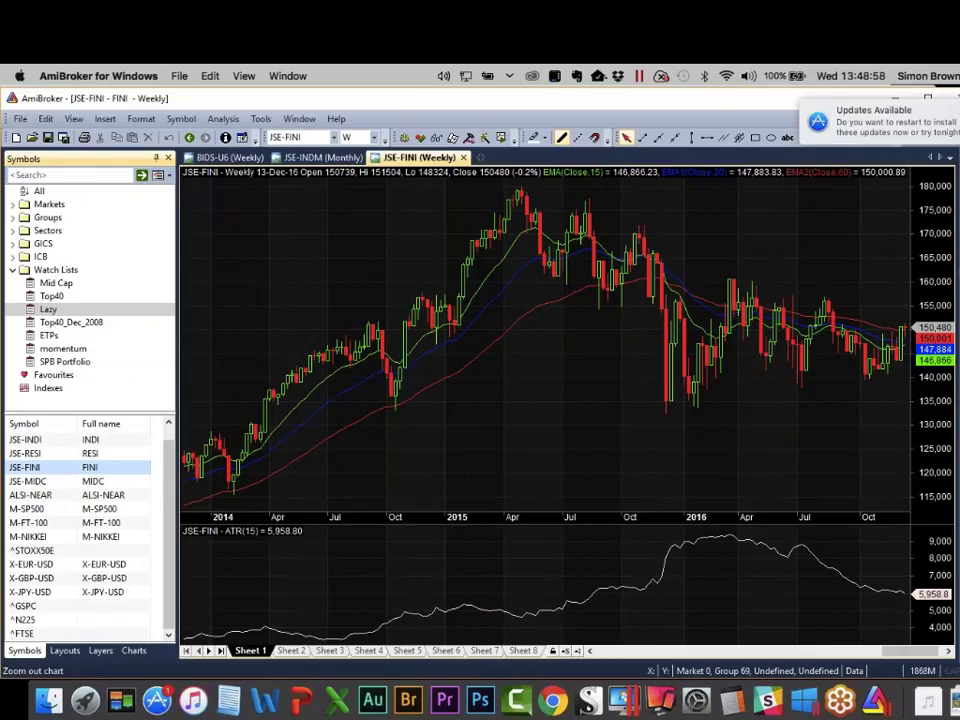
Show the JSE-FINI history back to 2011 and examine the EMA trend from the December 2011 crossover through mid-2013.
left_click(420, 137)
left_click(420, 137)
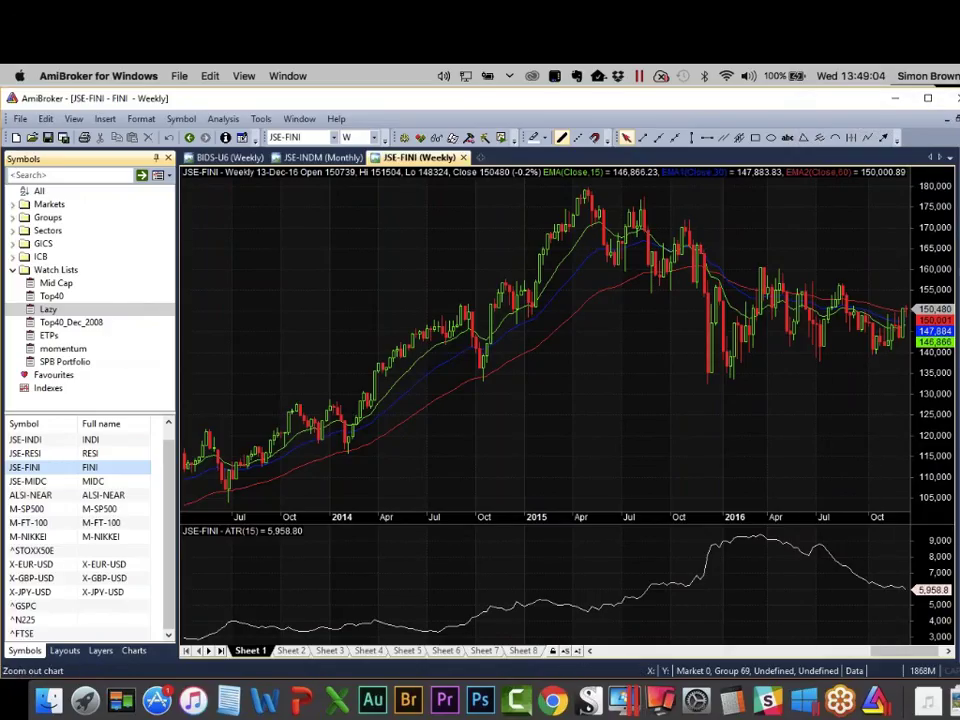
left_click(420, 137)
left_click(420, 137)
left_click(420, 137)
left_click(420, 137)
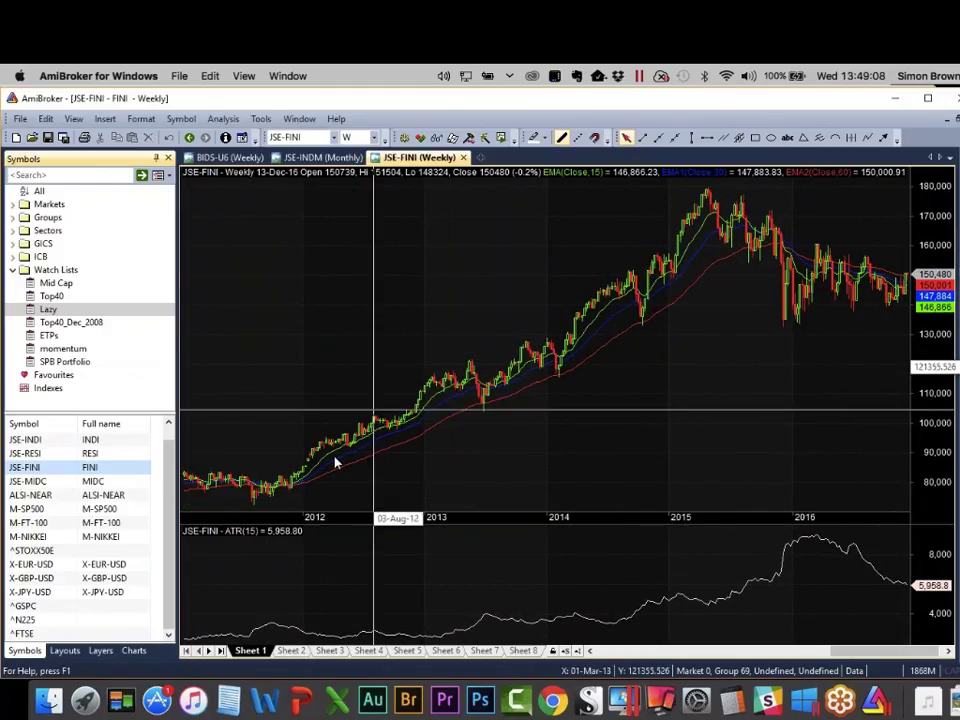
mouse_move(296, 493)
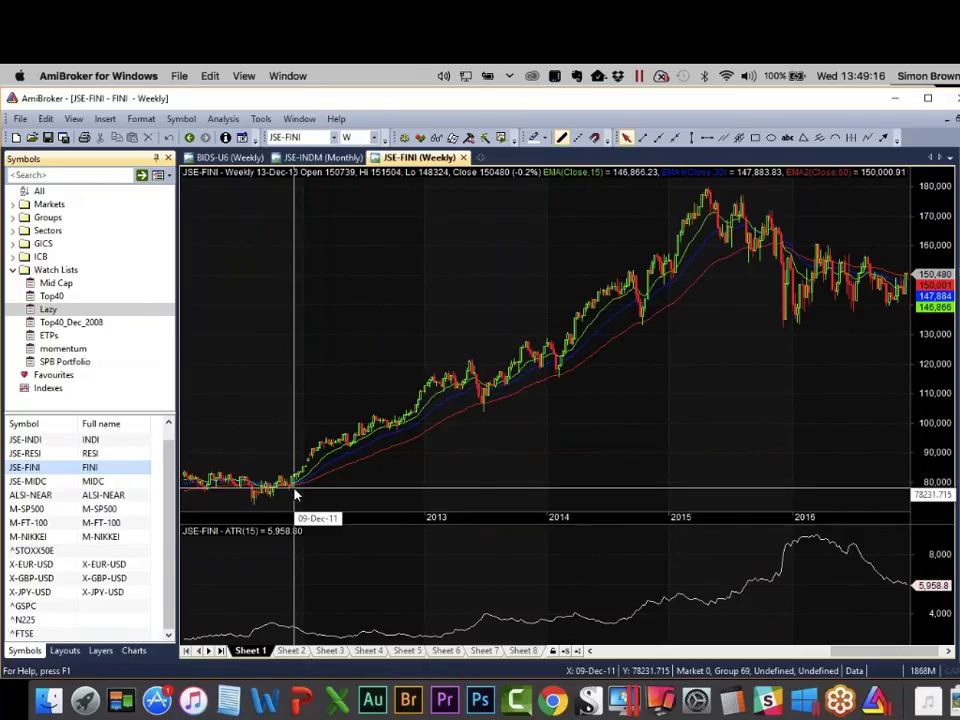
mouse_move(479, 418)
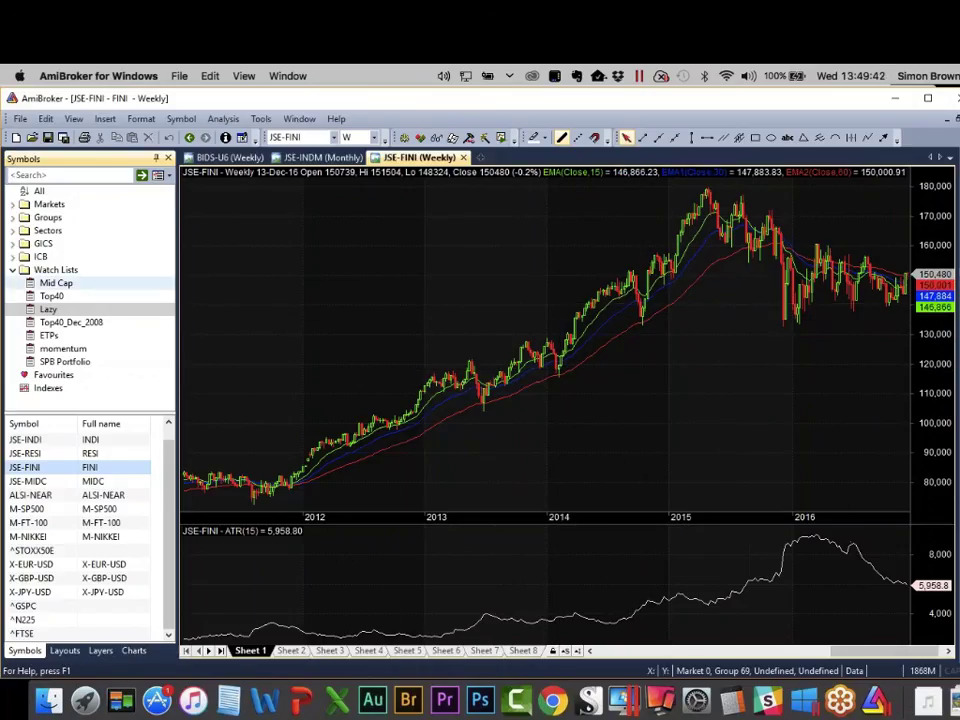
Open the JSE-INDI weekly chart and examine the price pullbacks to the EMA lines between late 2013 and October 2014.
left_click(22, 440)
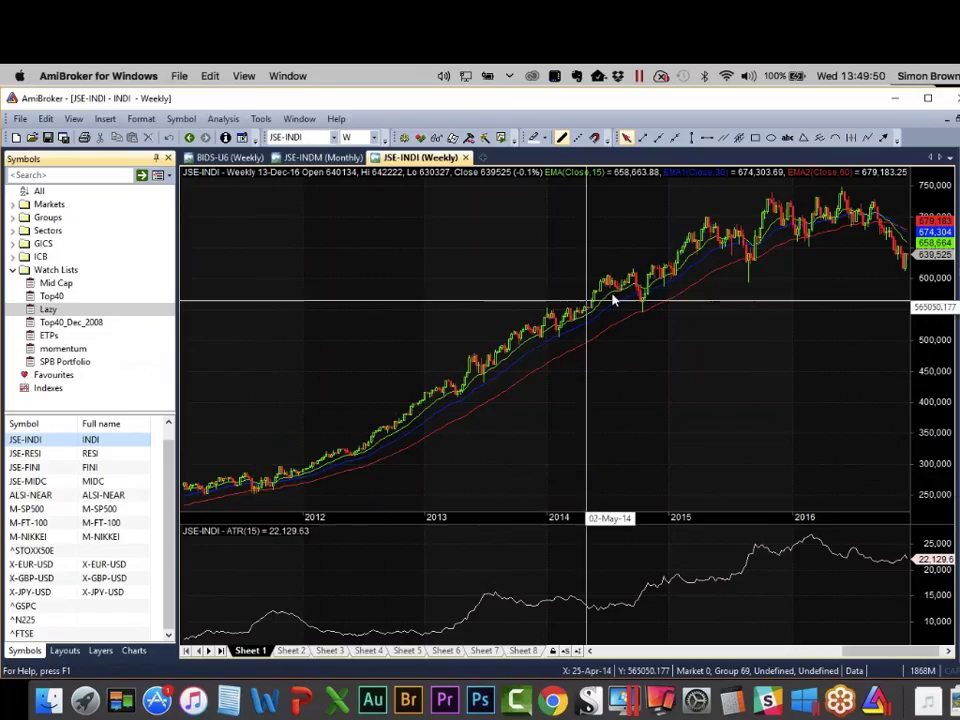
mouse_move(640, 297)
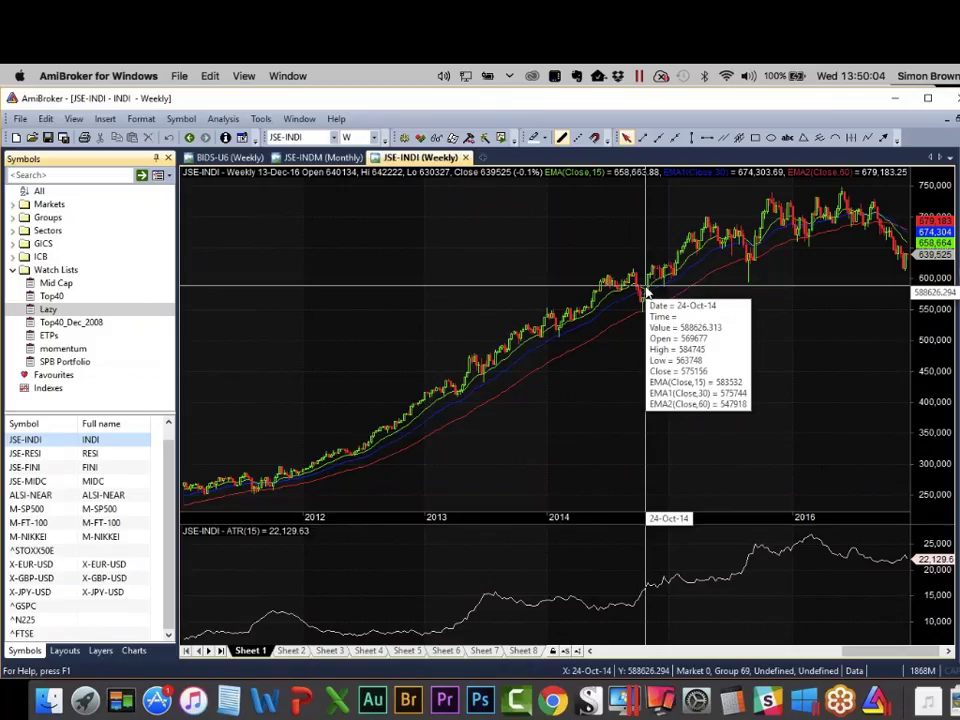
mouse_move(487, 374)
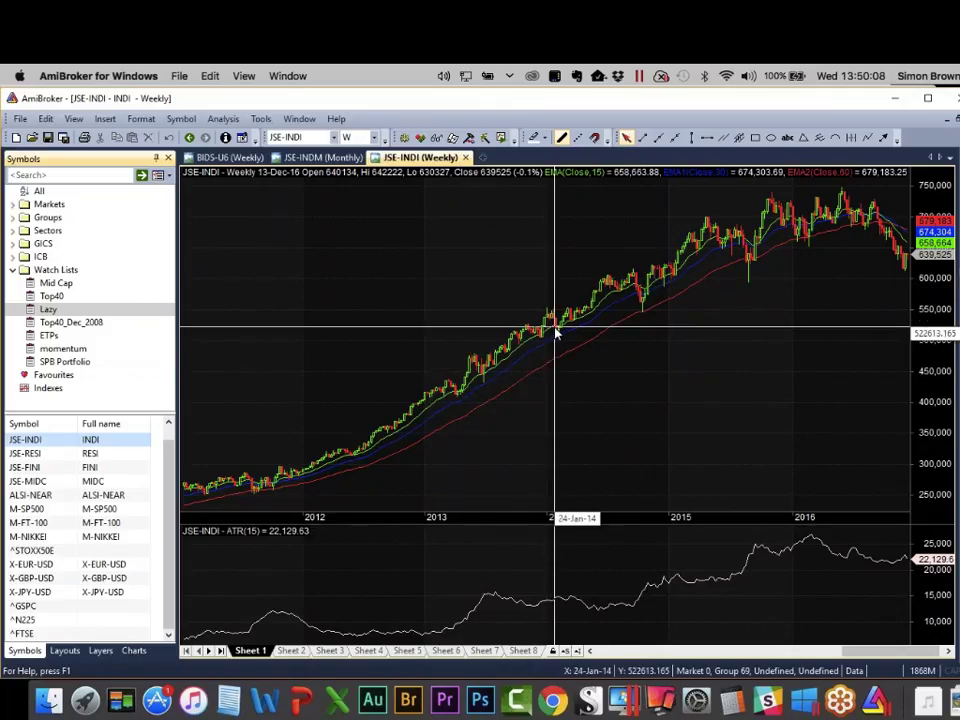
mouse_move(547, 348)
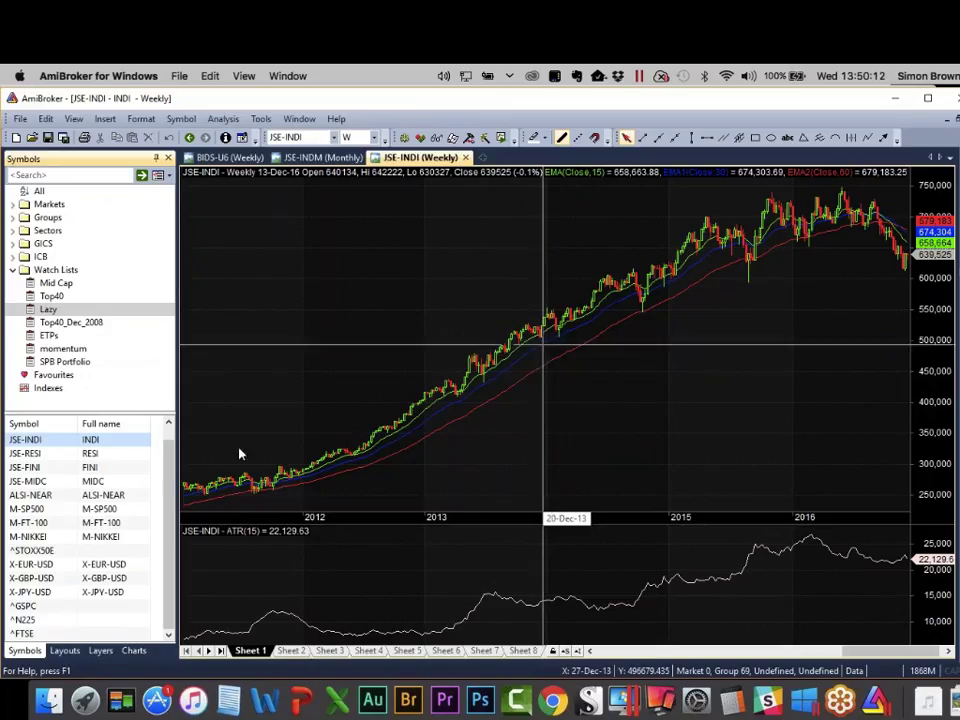
Open the JSE-MIDC weekly chart, enlarge it to show mid-2015 through December 2016, and examine the latest candle against the EMAs.
left_click(76, 481)
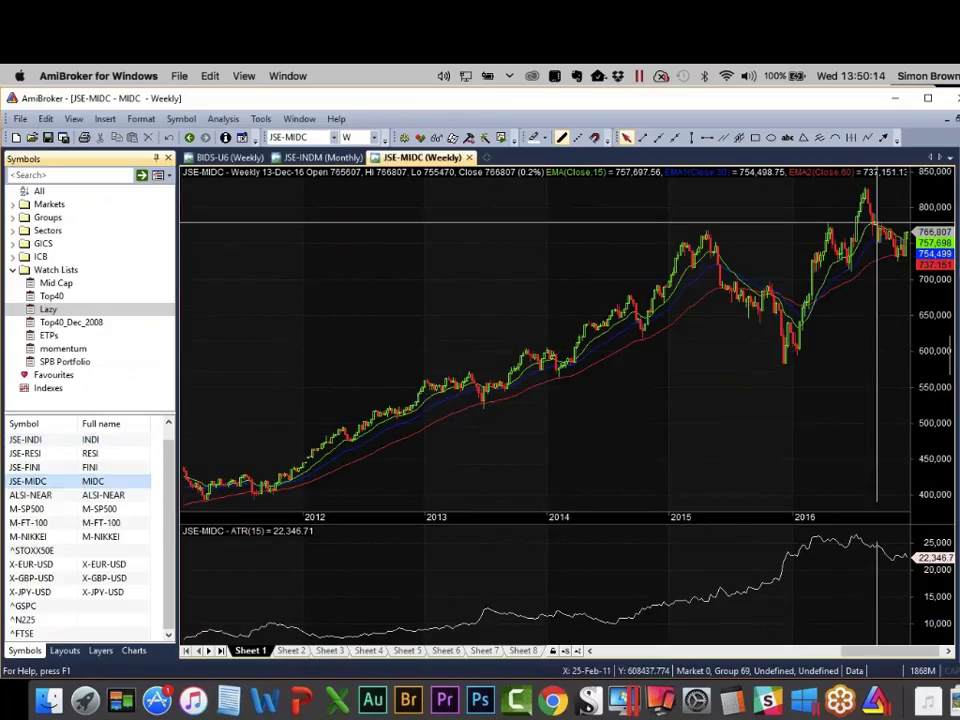
key("KP_Add")
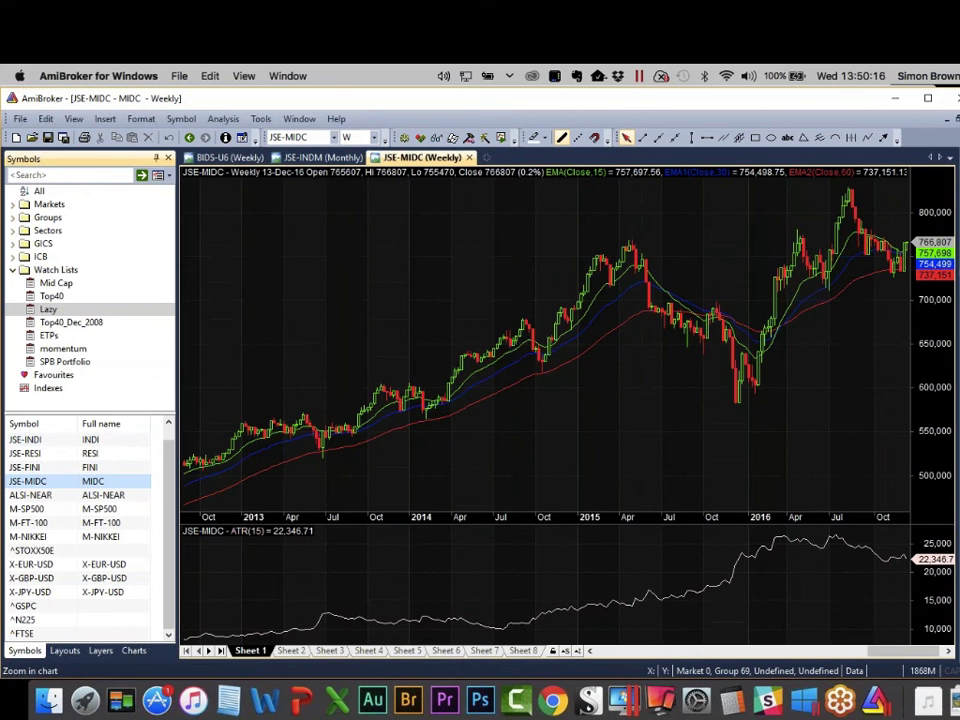
key("KP_Add")
key("KP_Add")
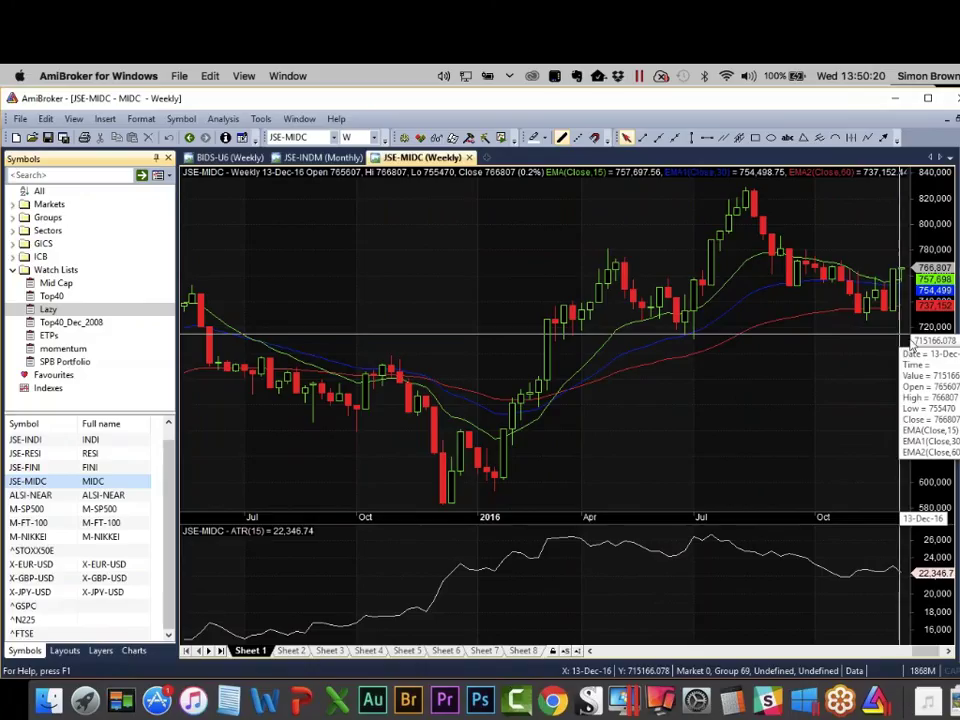
mouse_move(897, 364)
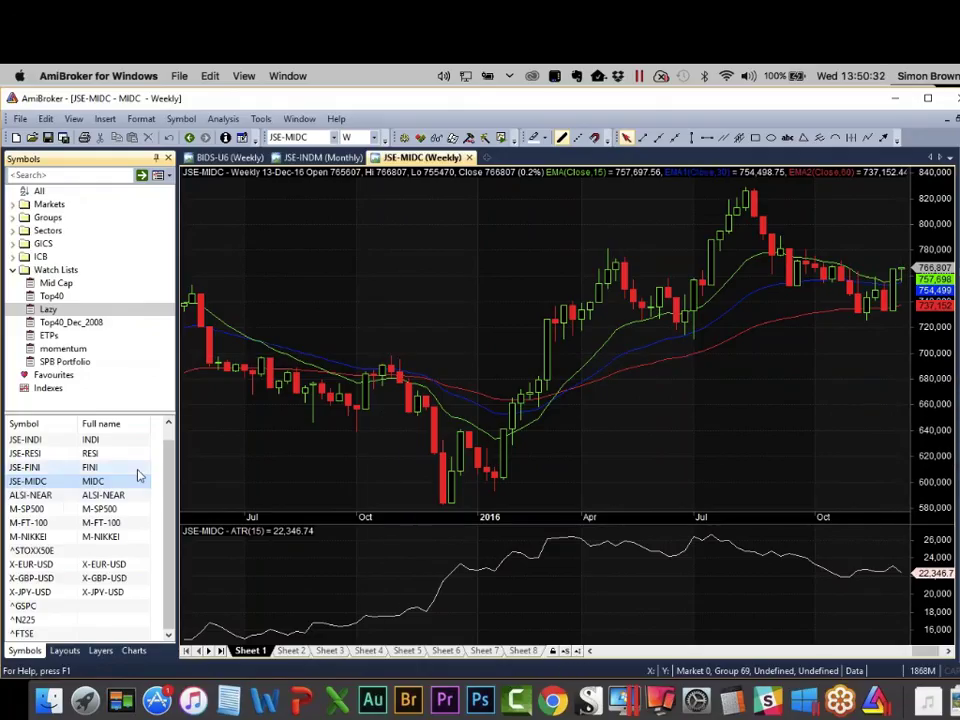
Review the ^STOXX50E and ^GSPC weekly charts, examining the November 2016 candles of ^GSPC against the EMA lines.
left_click(36, 551)
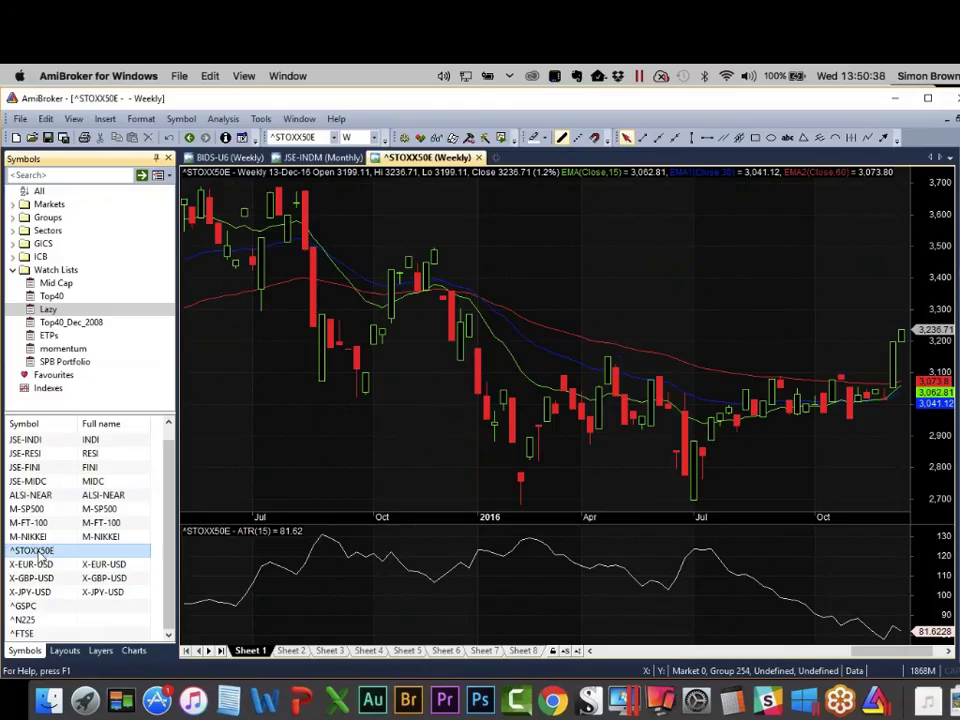
left_click(30, 607)
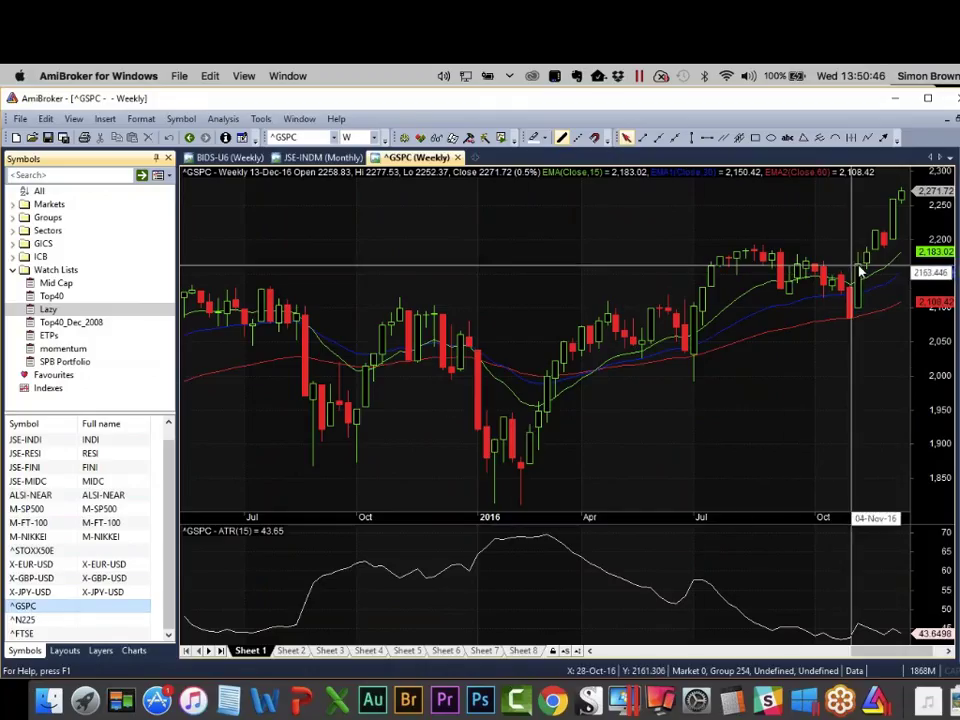
mouse_move(867, 259)
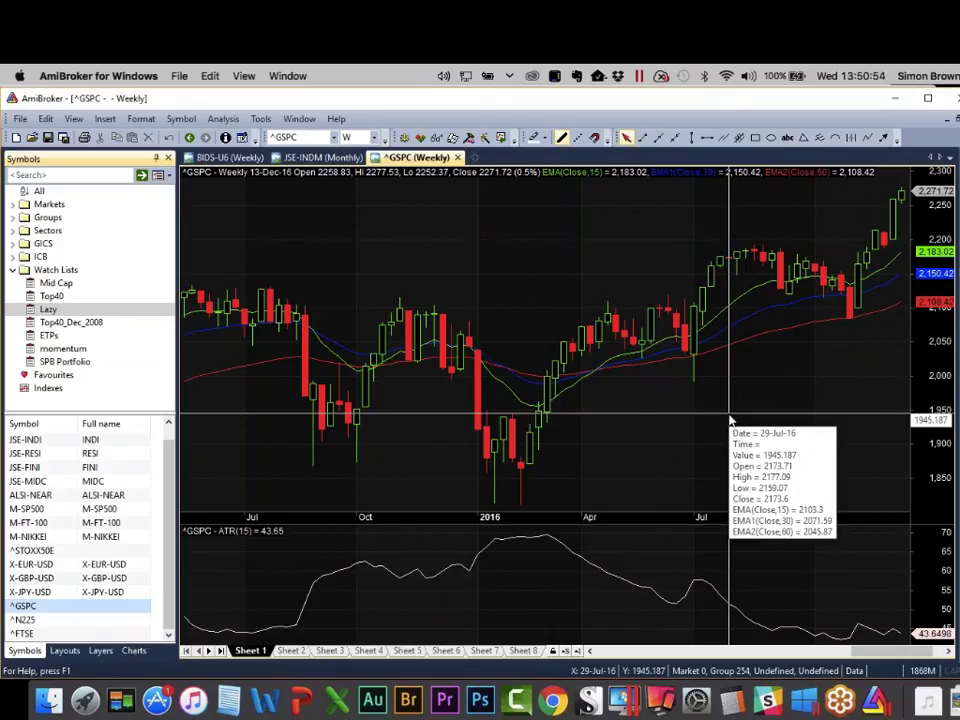
Examine the latest EMA signals on the ^N225 and ^FTSE weekly charts, and return to the ^GSPC chart.
left_click(83, 621)
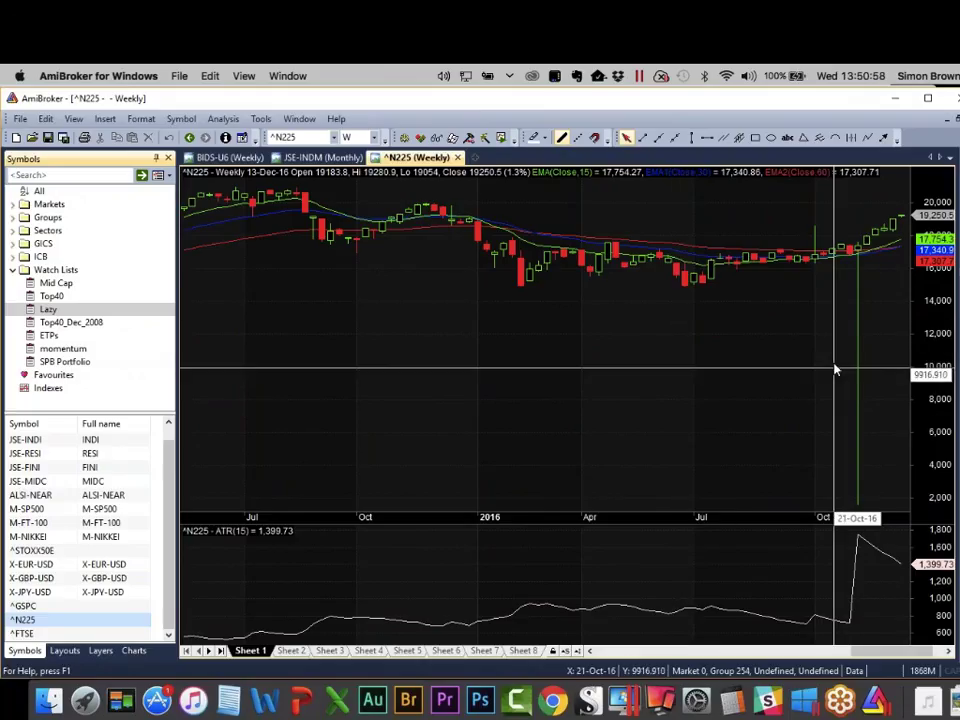
mouse_move(893, 317)
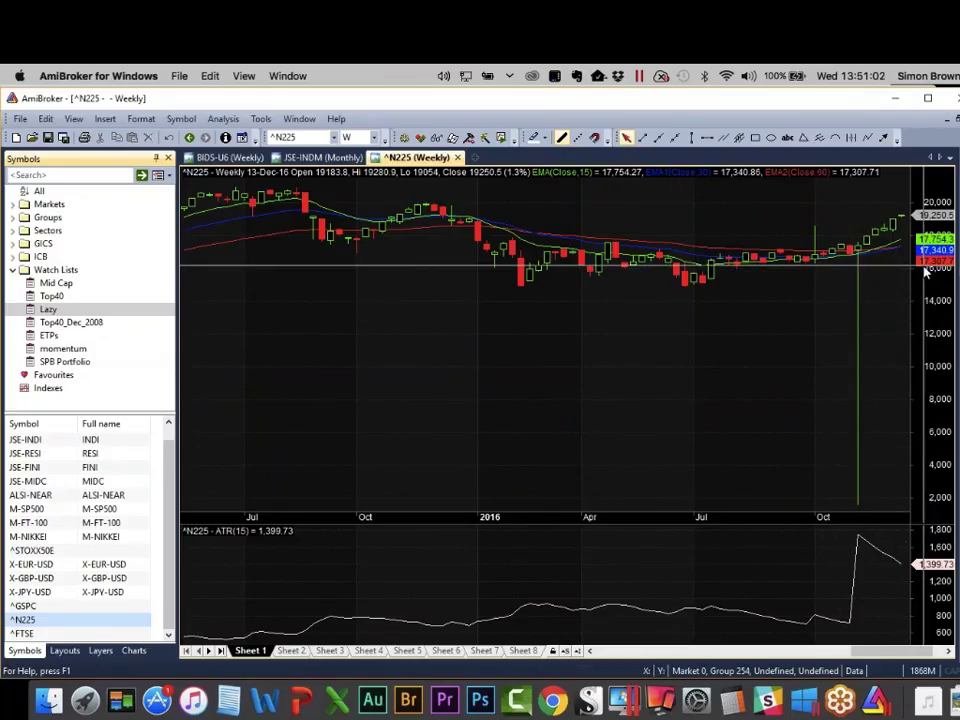
mouse_move(901, 285)
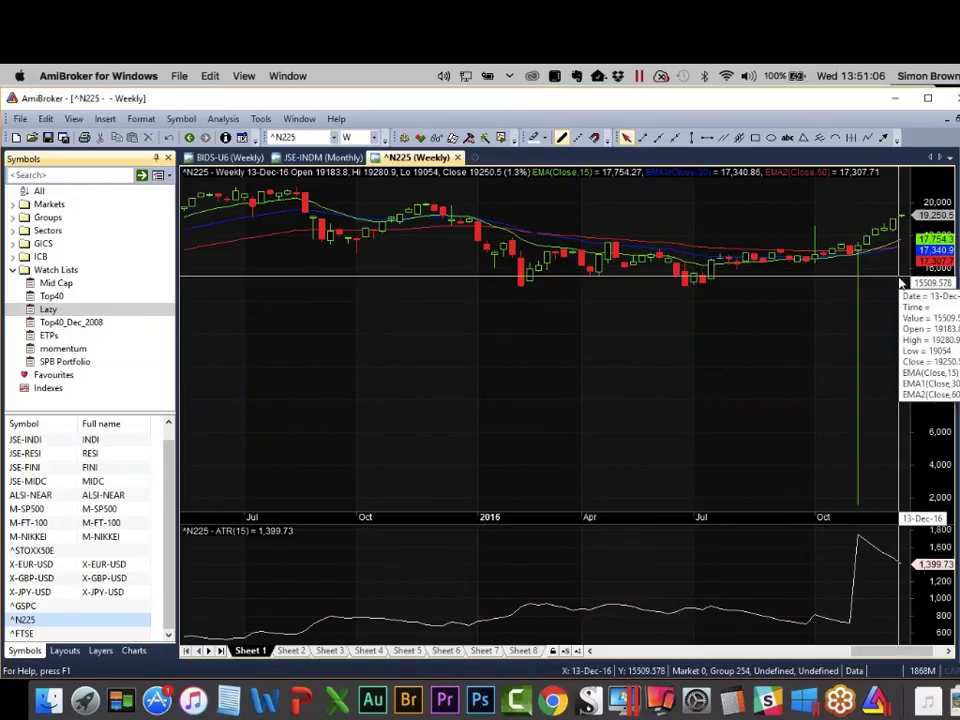
left_click(24, 634)
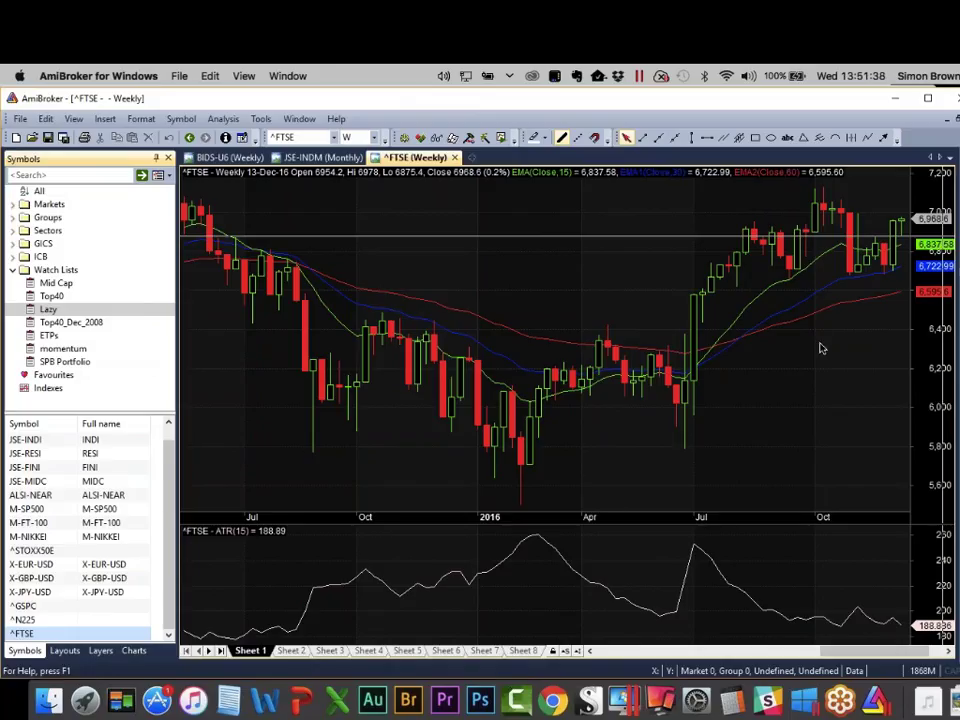
left_click(29, 610)
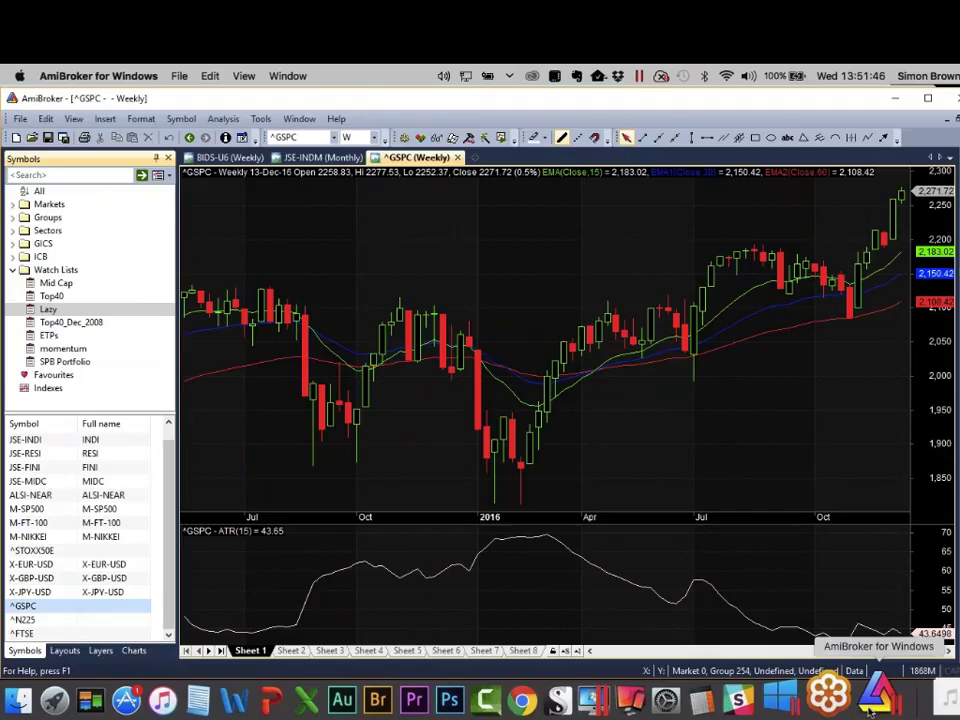
Launch AmiQuote, open the recent lazy_list file to view its tickers, and close AmiQuote.
left_click(814, 702)
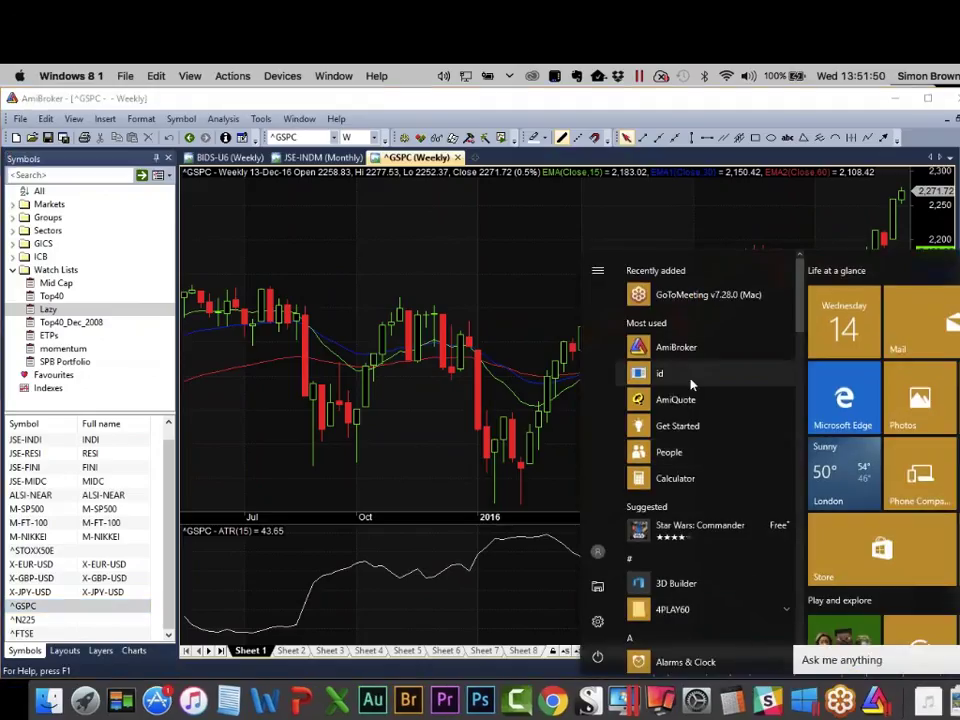
left_click(692, 397)
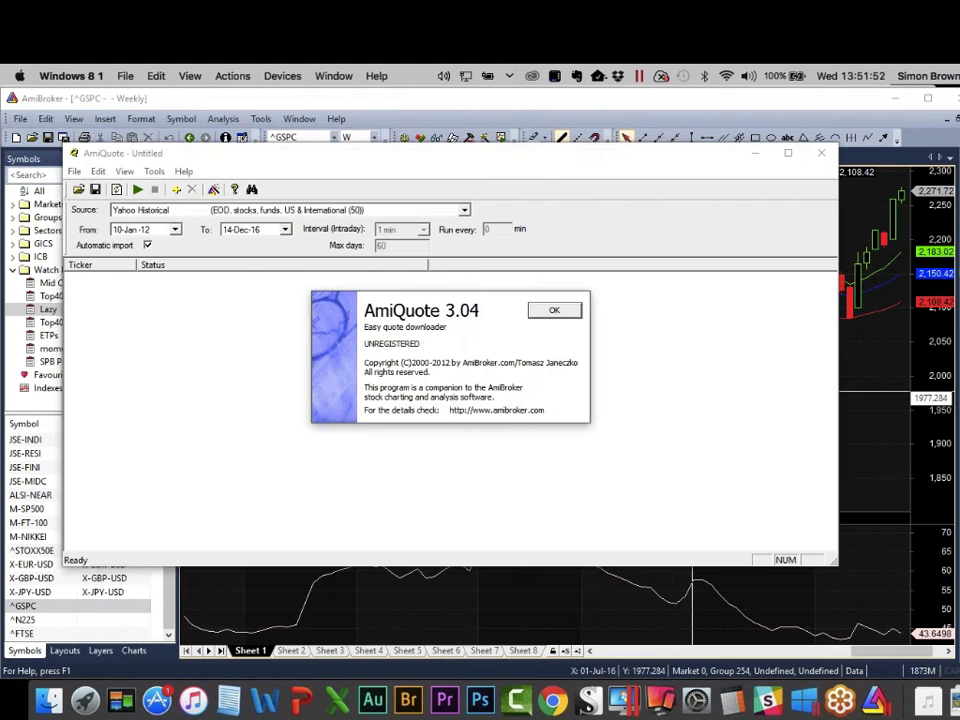
left_click(553, 311)
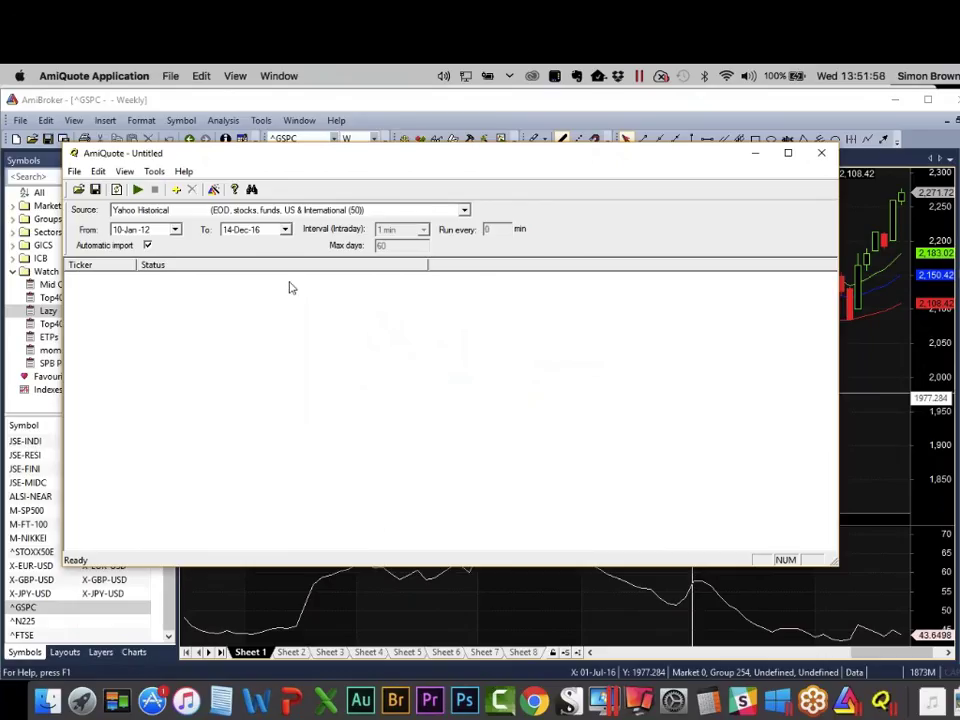
left_click(75, 172)
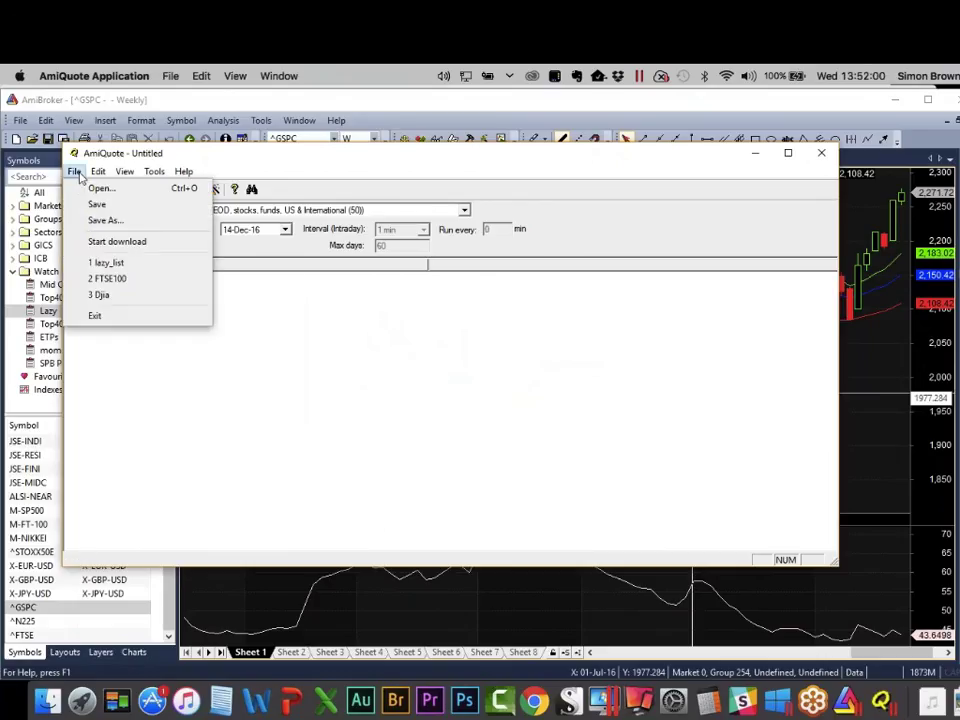
left_click(98, 262)
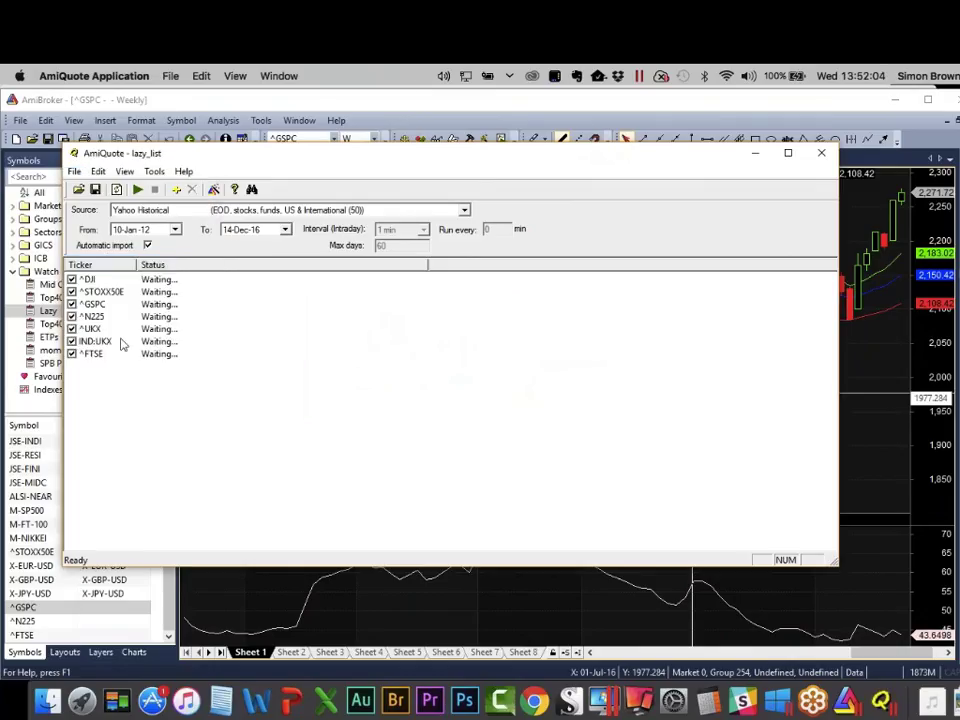
left_click(823, 154)
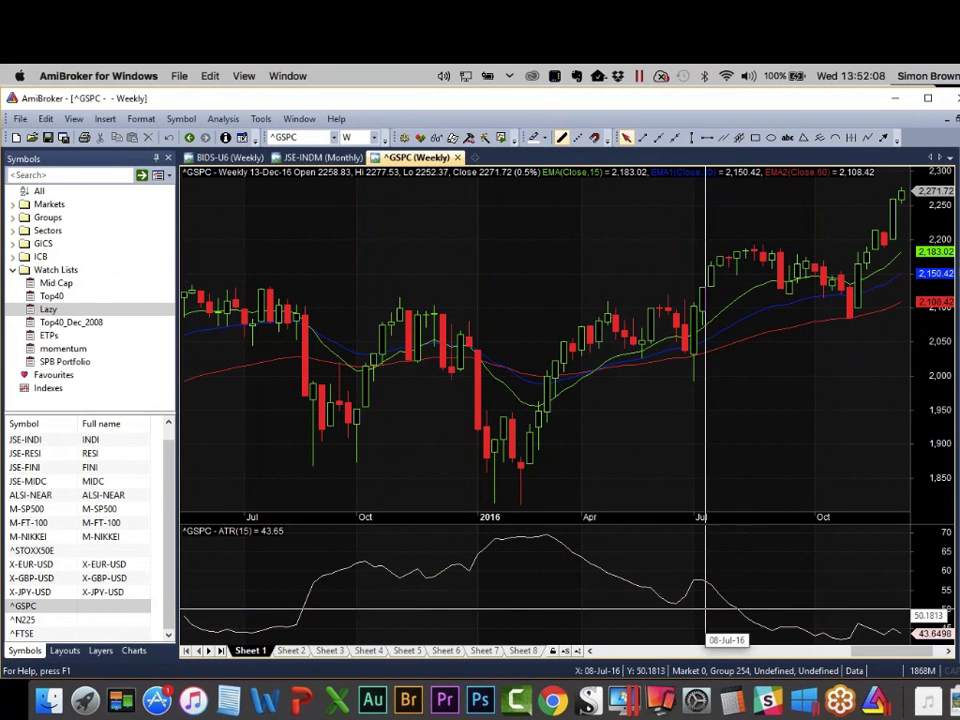
Switch to the IG platform in Chrome, open the FTSE 100 Cash chart at the 1-hour interval, and examine its latest EMA values.
left_click(553, 692)
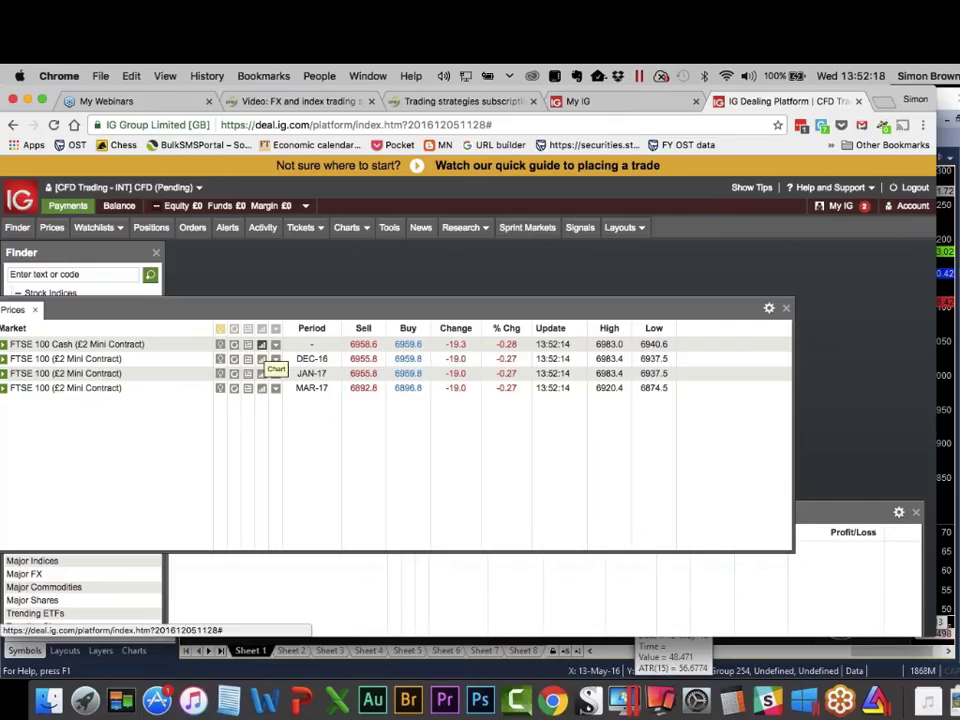
left_click(262, 344)
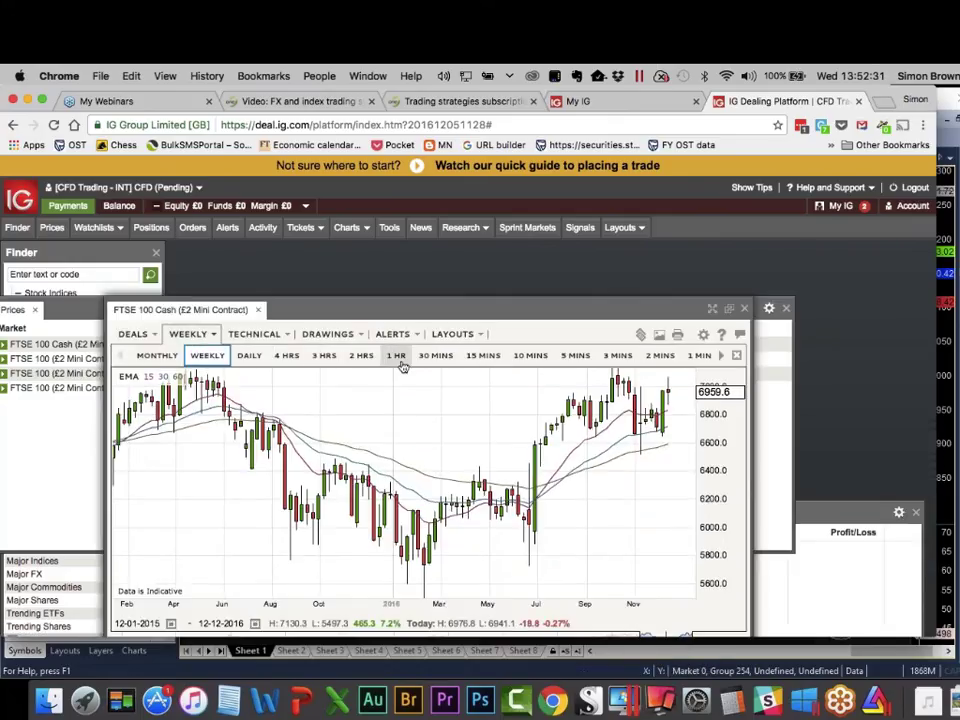
left_click(396, 356)
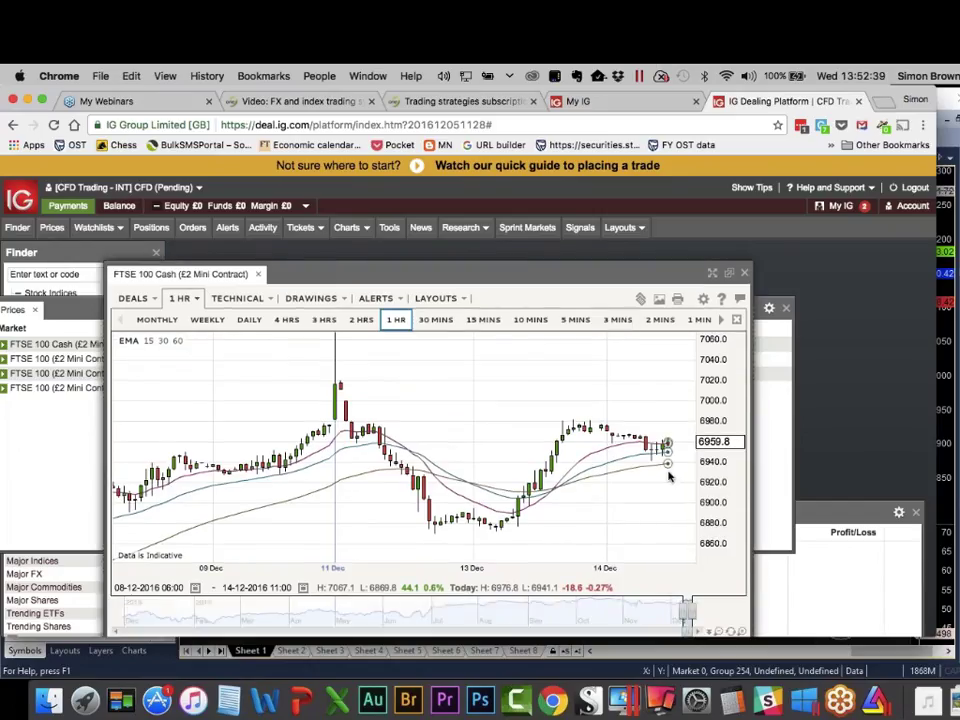
mouse_move(669, 477)
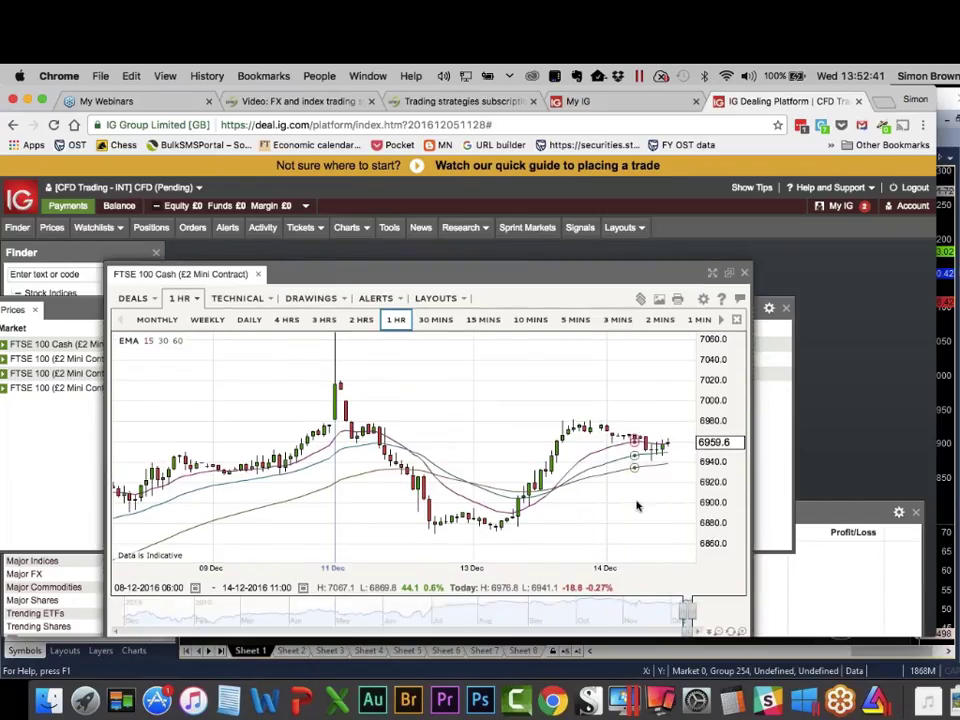